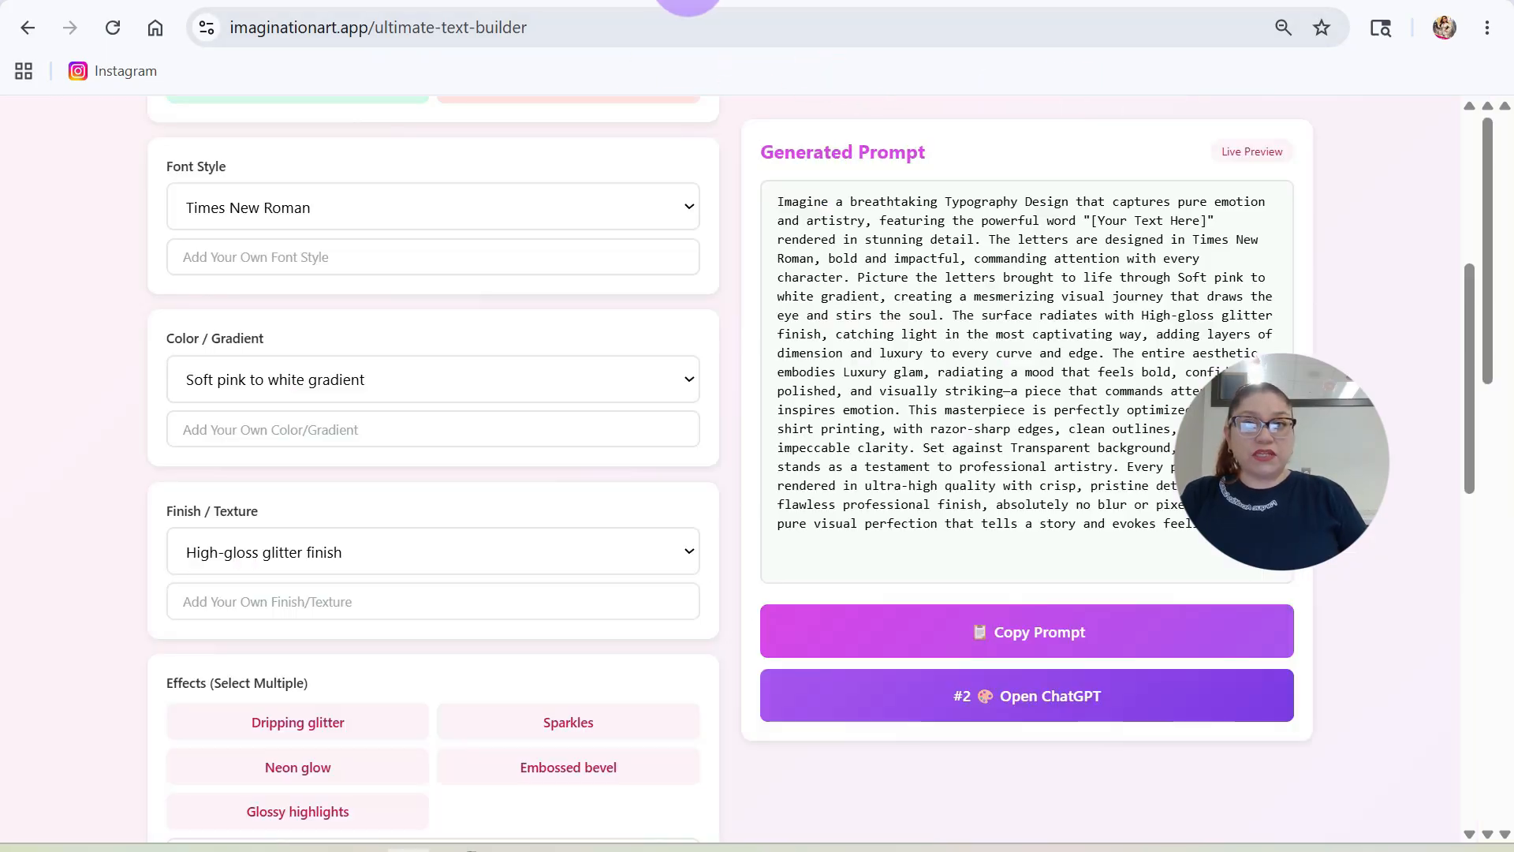
- Enter "Mi Quinceanera" as the text for the design
scroll(573, 546, up, 3)
scroll(573, 546, up, 3)
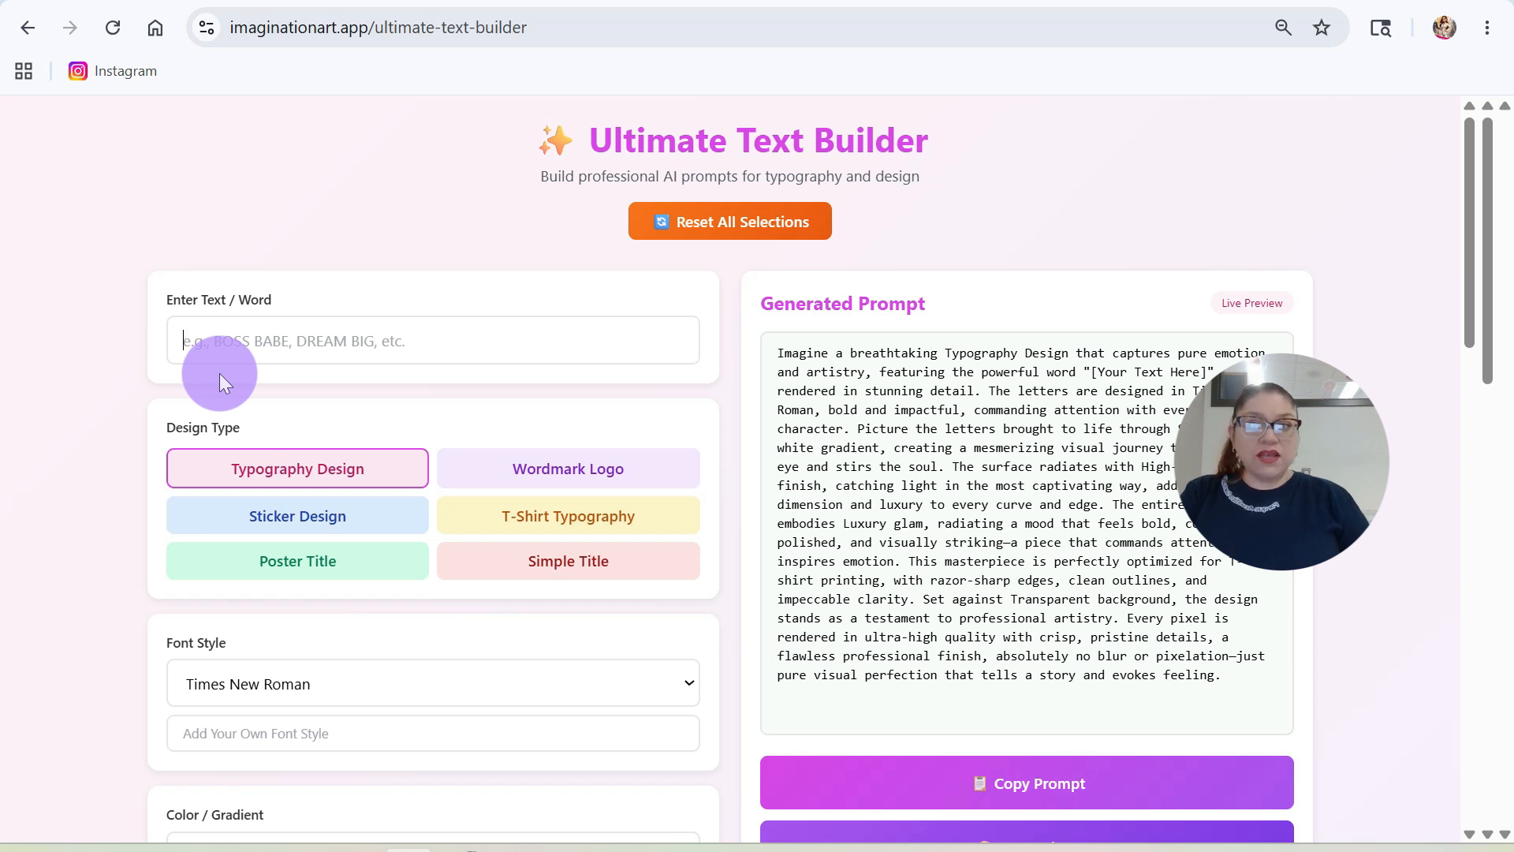
text(M)
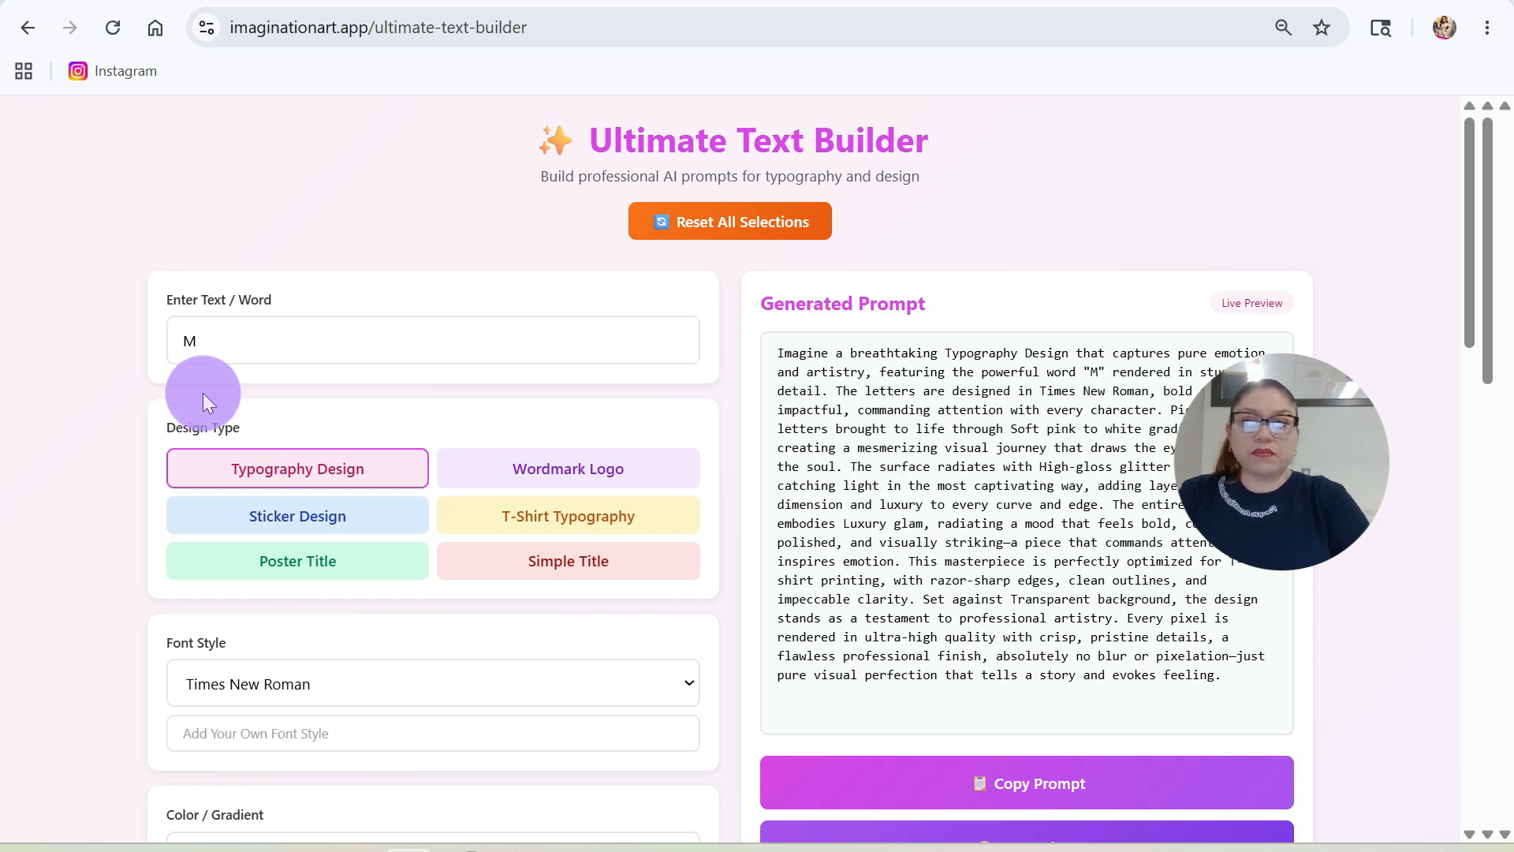
text(i Q)
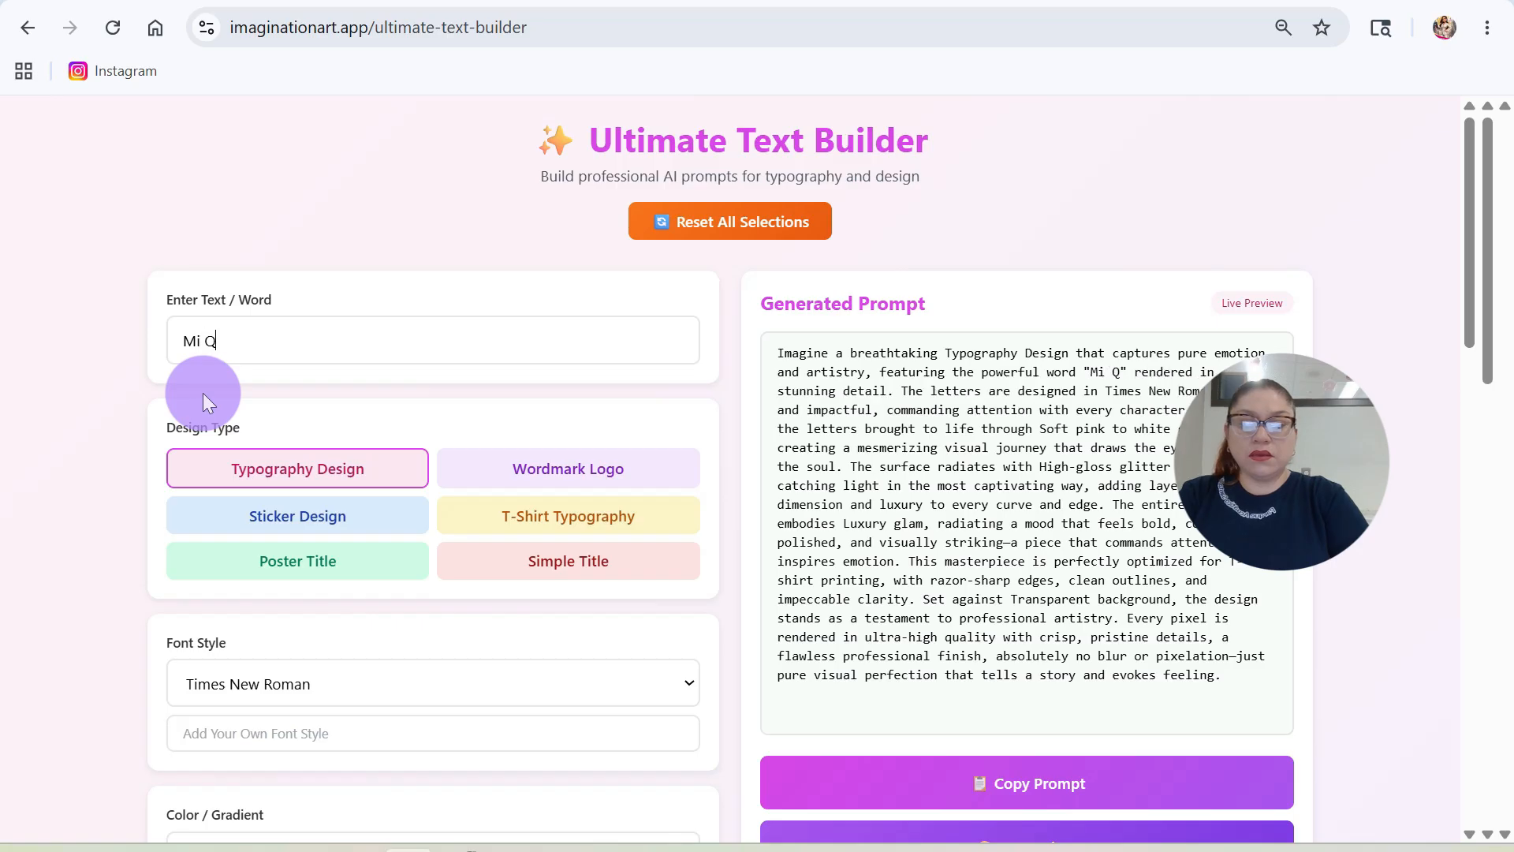
text(uinceaner)
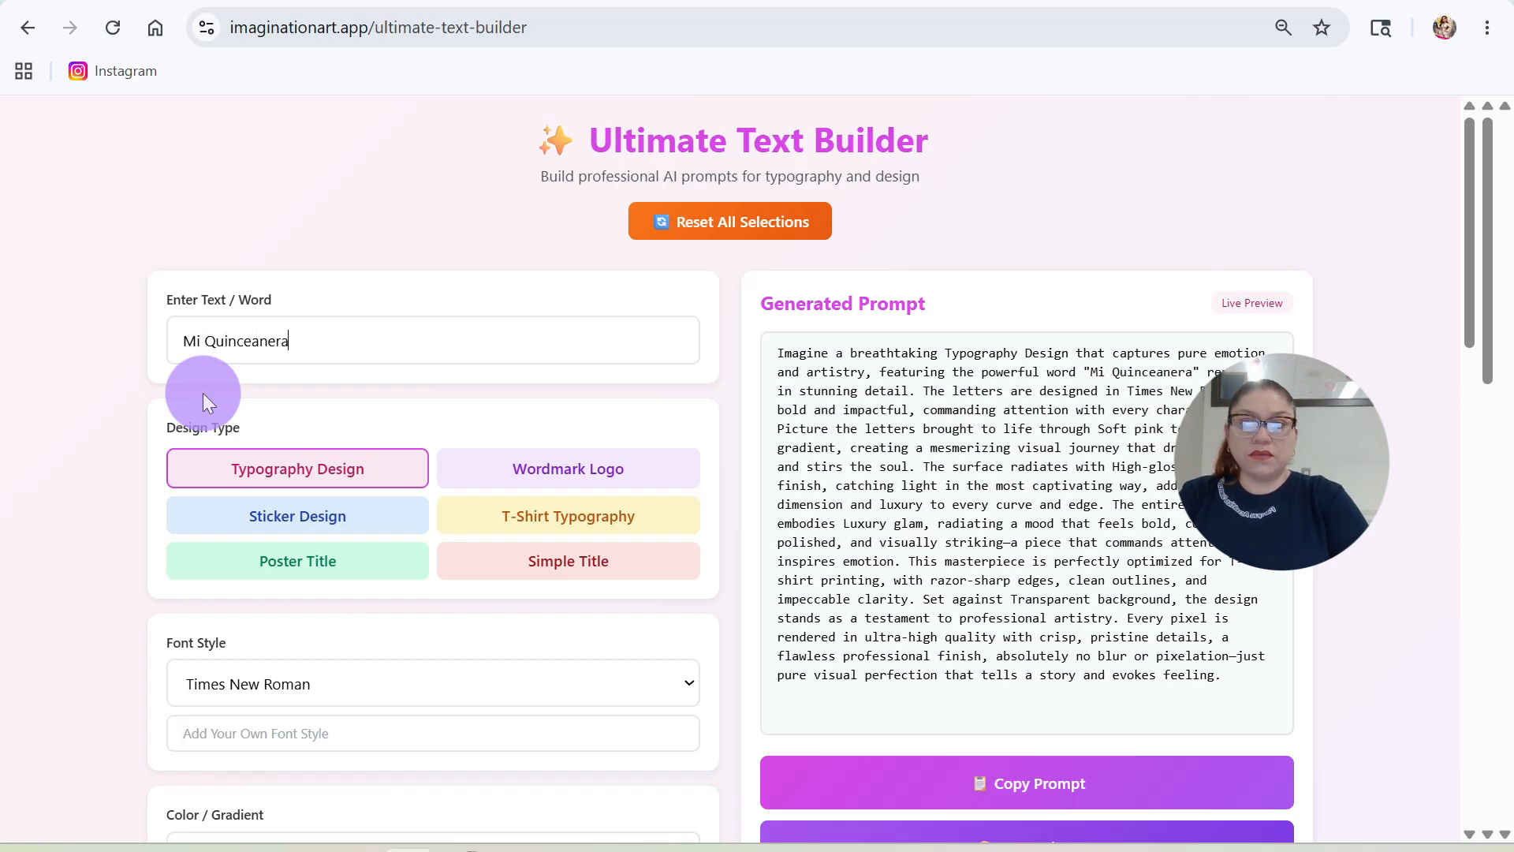
text(a)
- Change the design text to "Mis 15 Anos" followed by the celebrant's first name
key(BackSpace)
key(BackSpace)
key(BackSpace)
key(BackSpace)
key(BackSpace)
key(BackSpace)
key(BackSpace)
key(BackSpace)
key(BackSpace)
key(BackSpace)
key(BackSpace)
key(BackSpace)
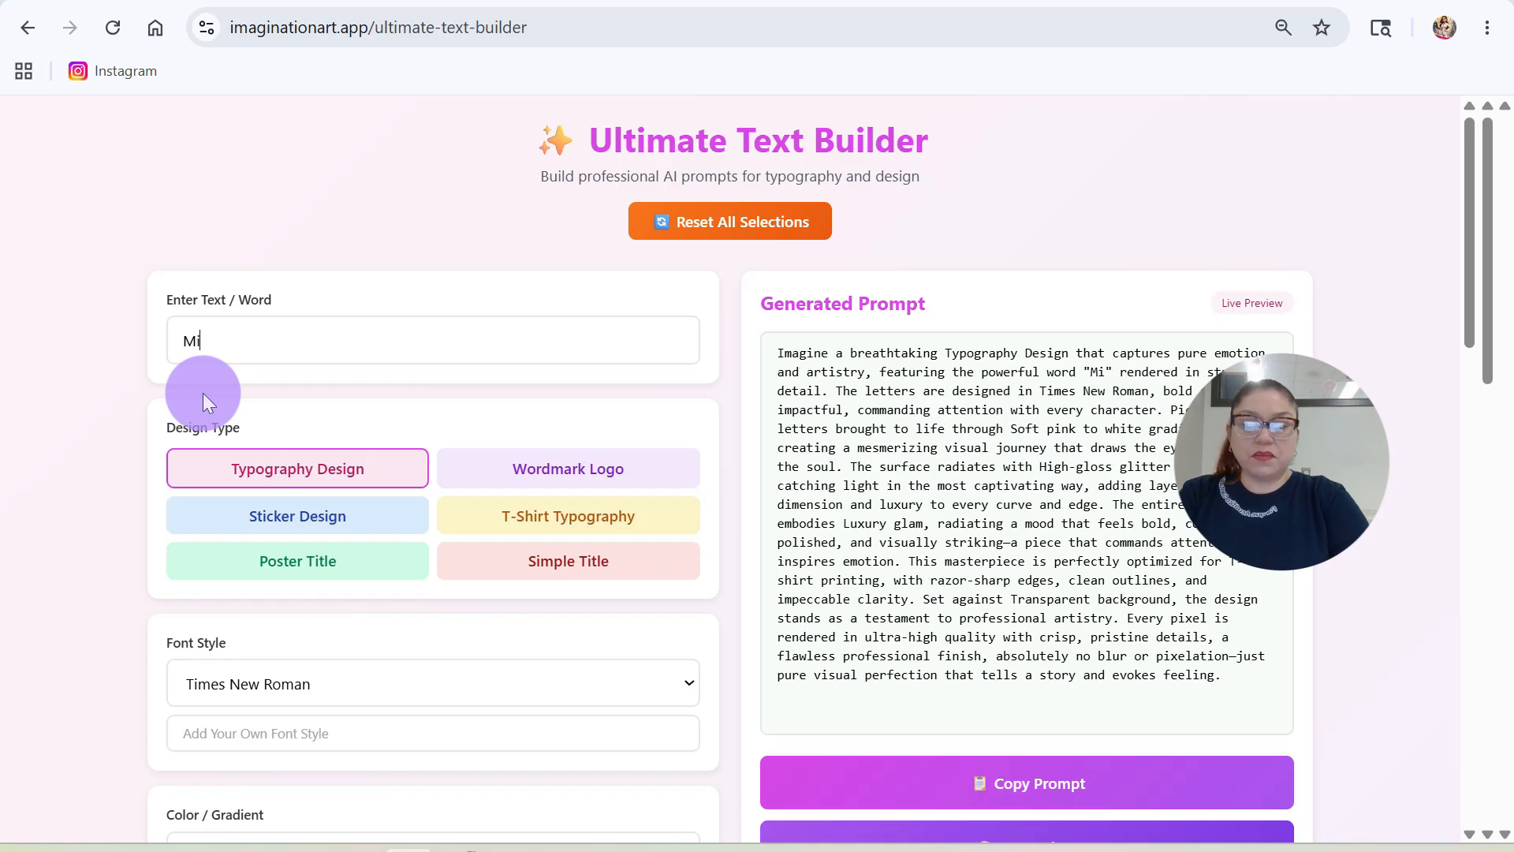
text(s 15)
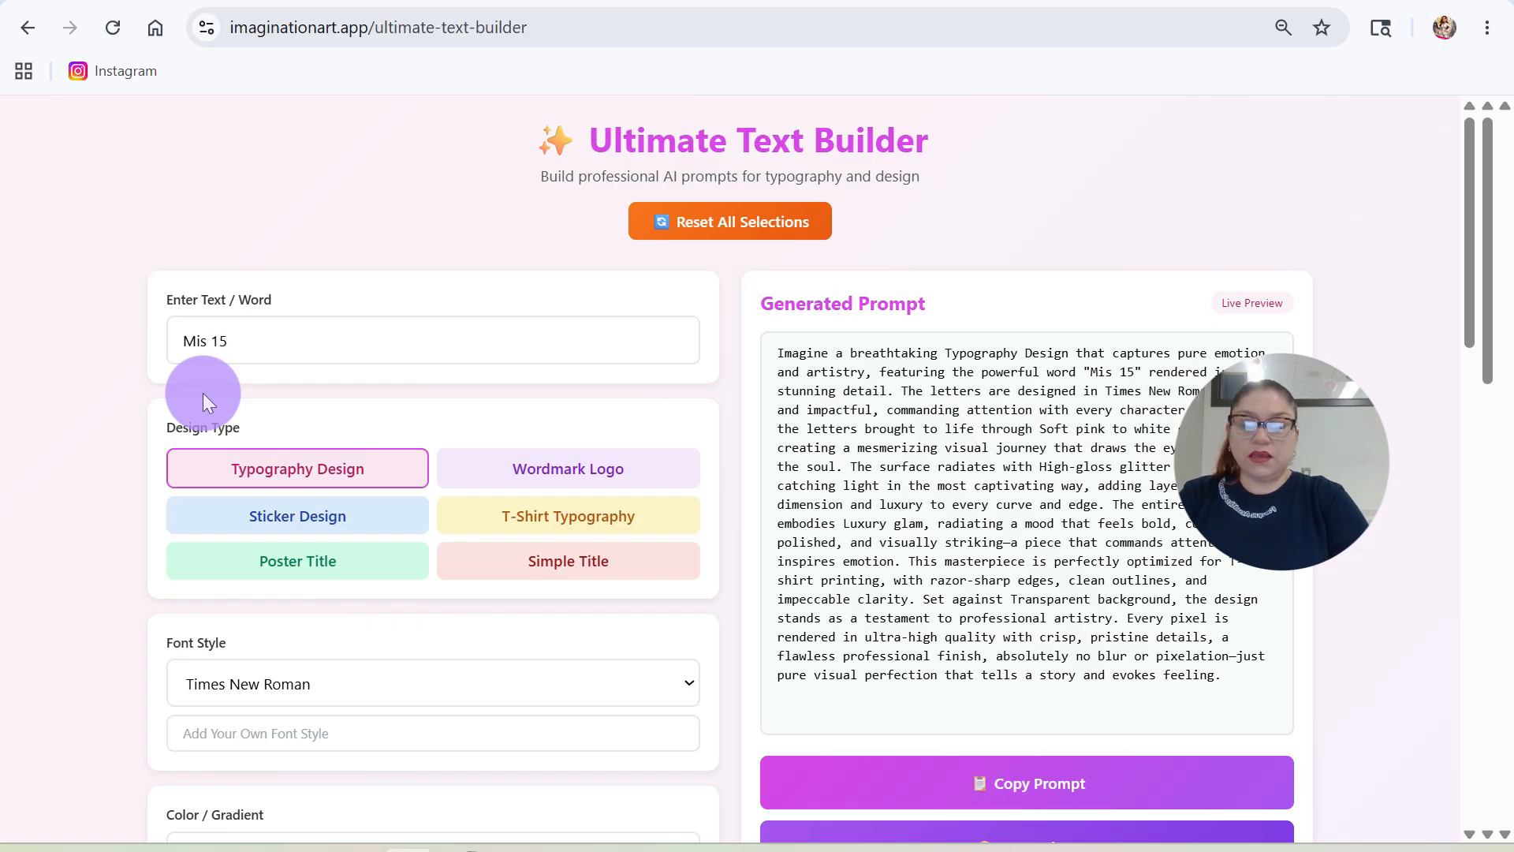
text( Anos Sofi)
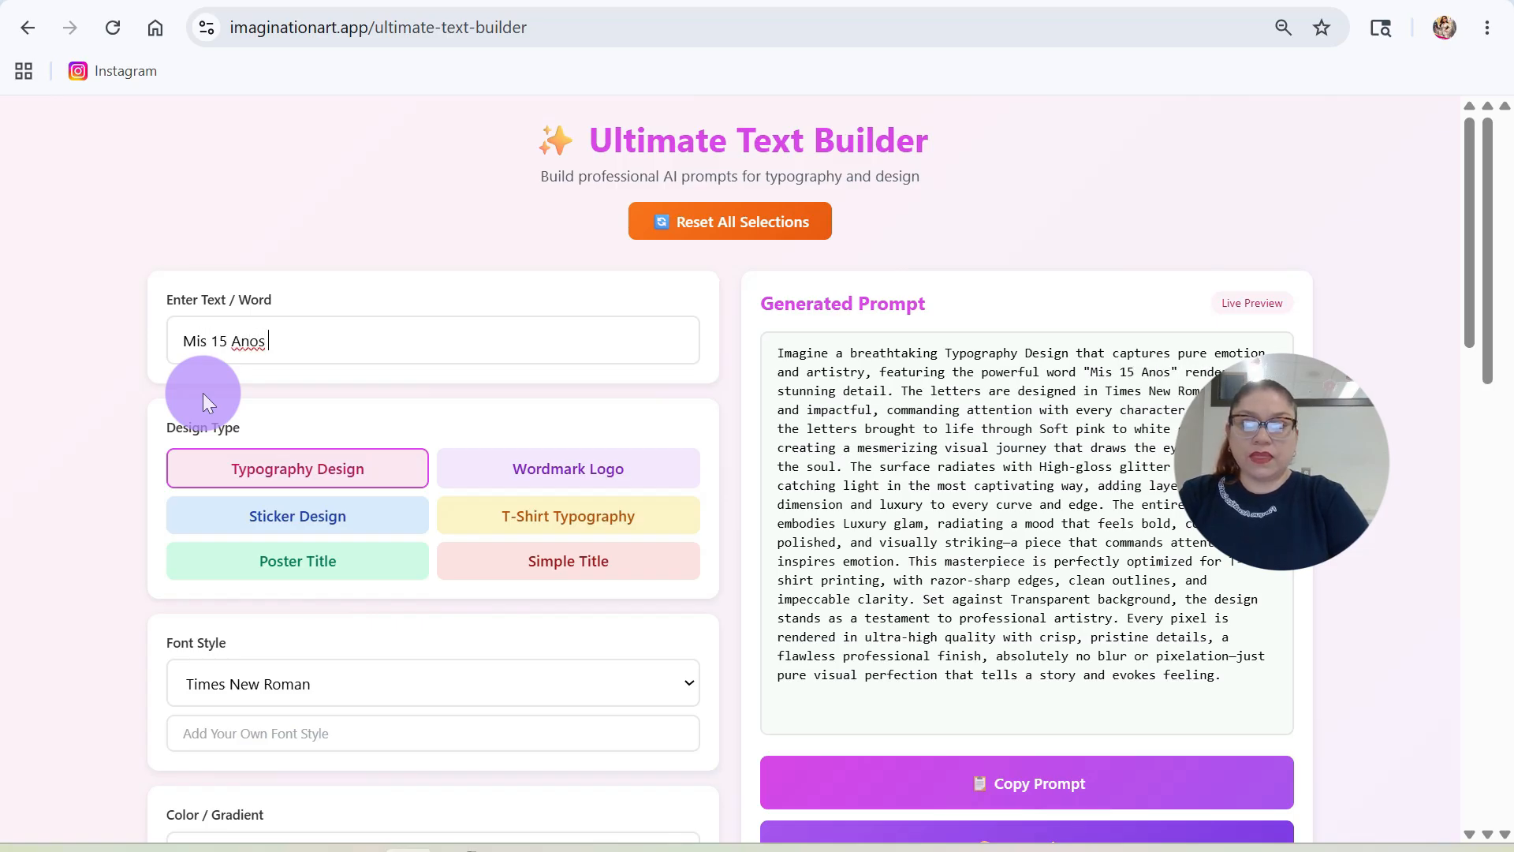
text(a)
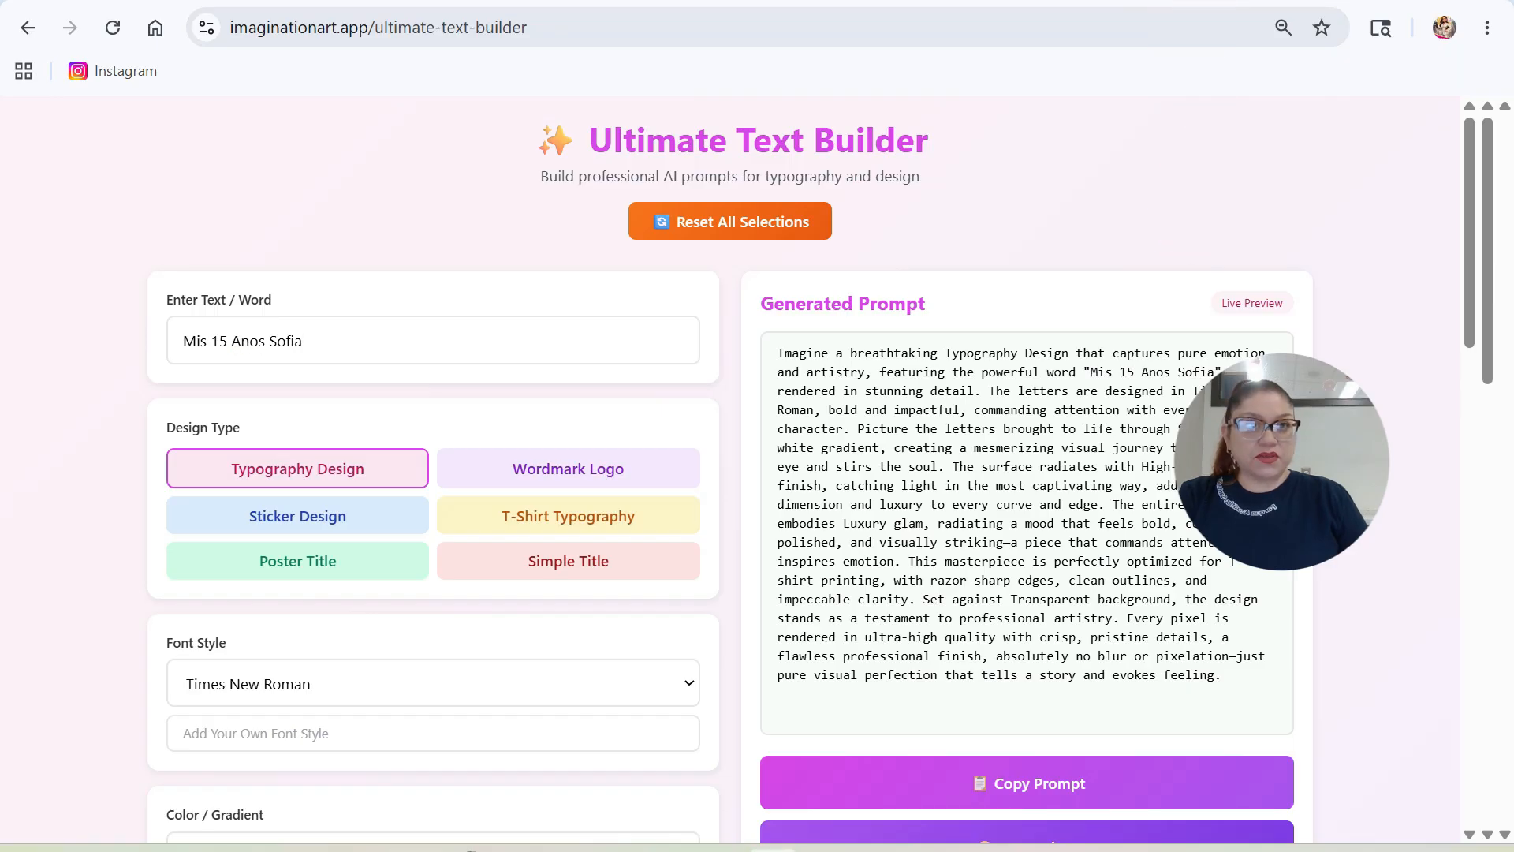
- Search Google for "anos" in a new browser tab to find the word's correct Spanish spelling
click(1272, 3)
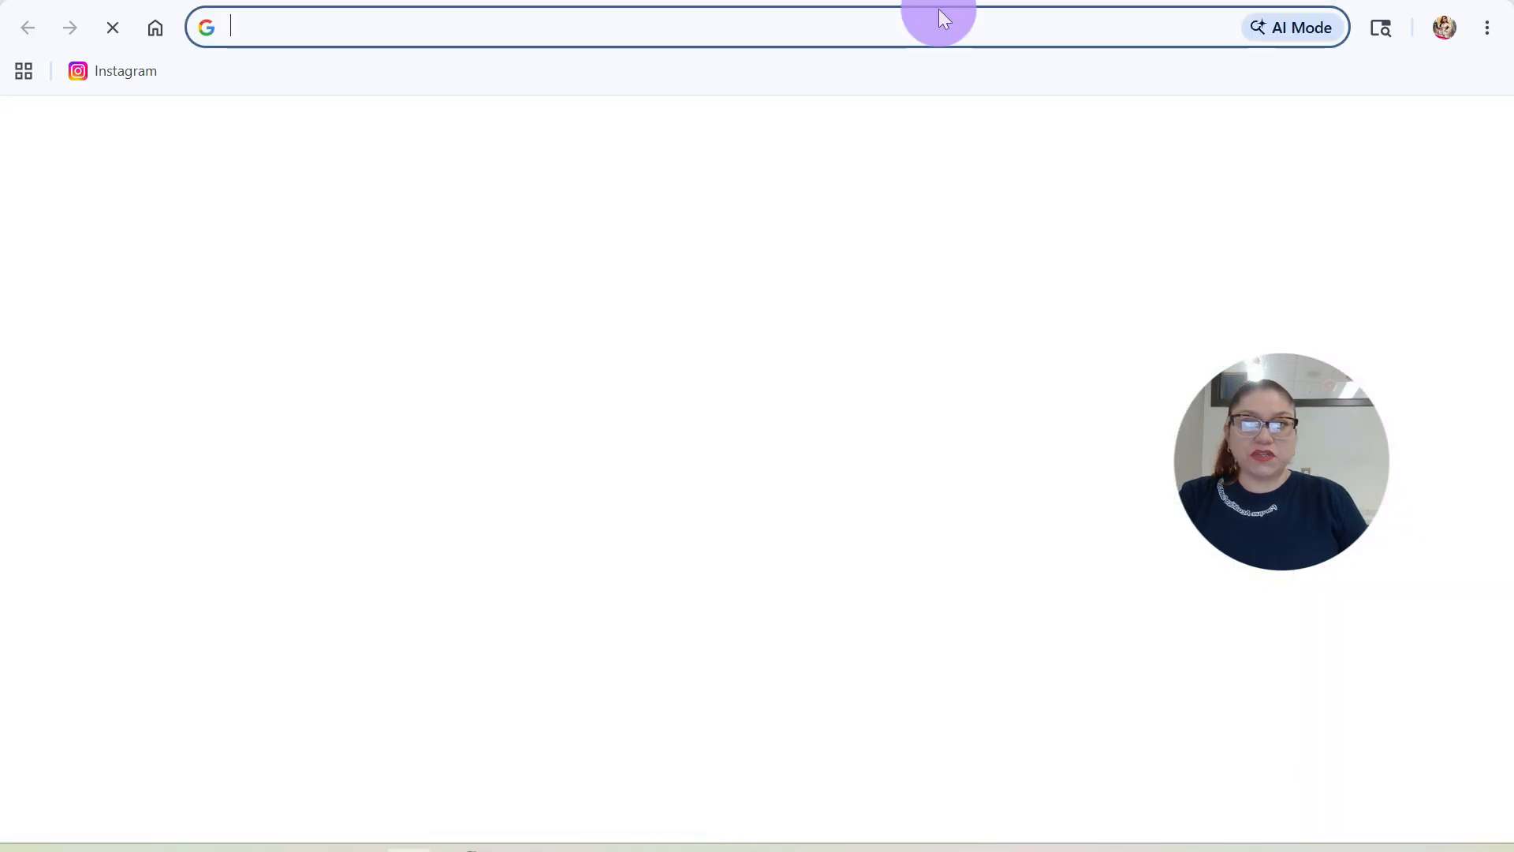
click(450, 448)
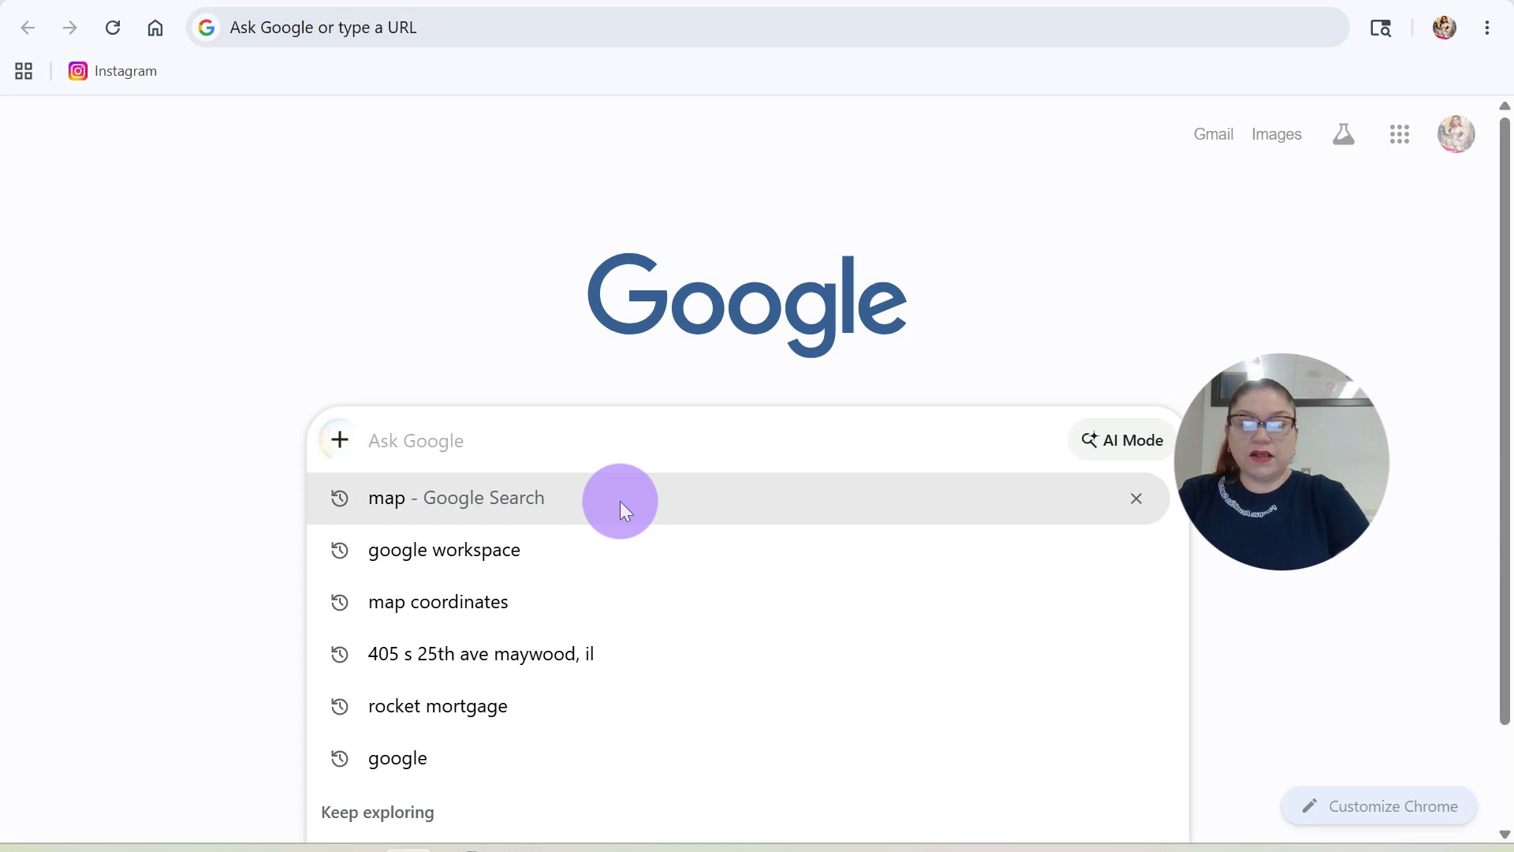
text(anos)
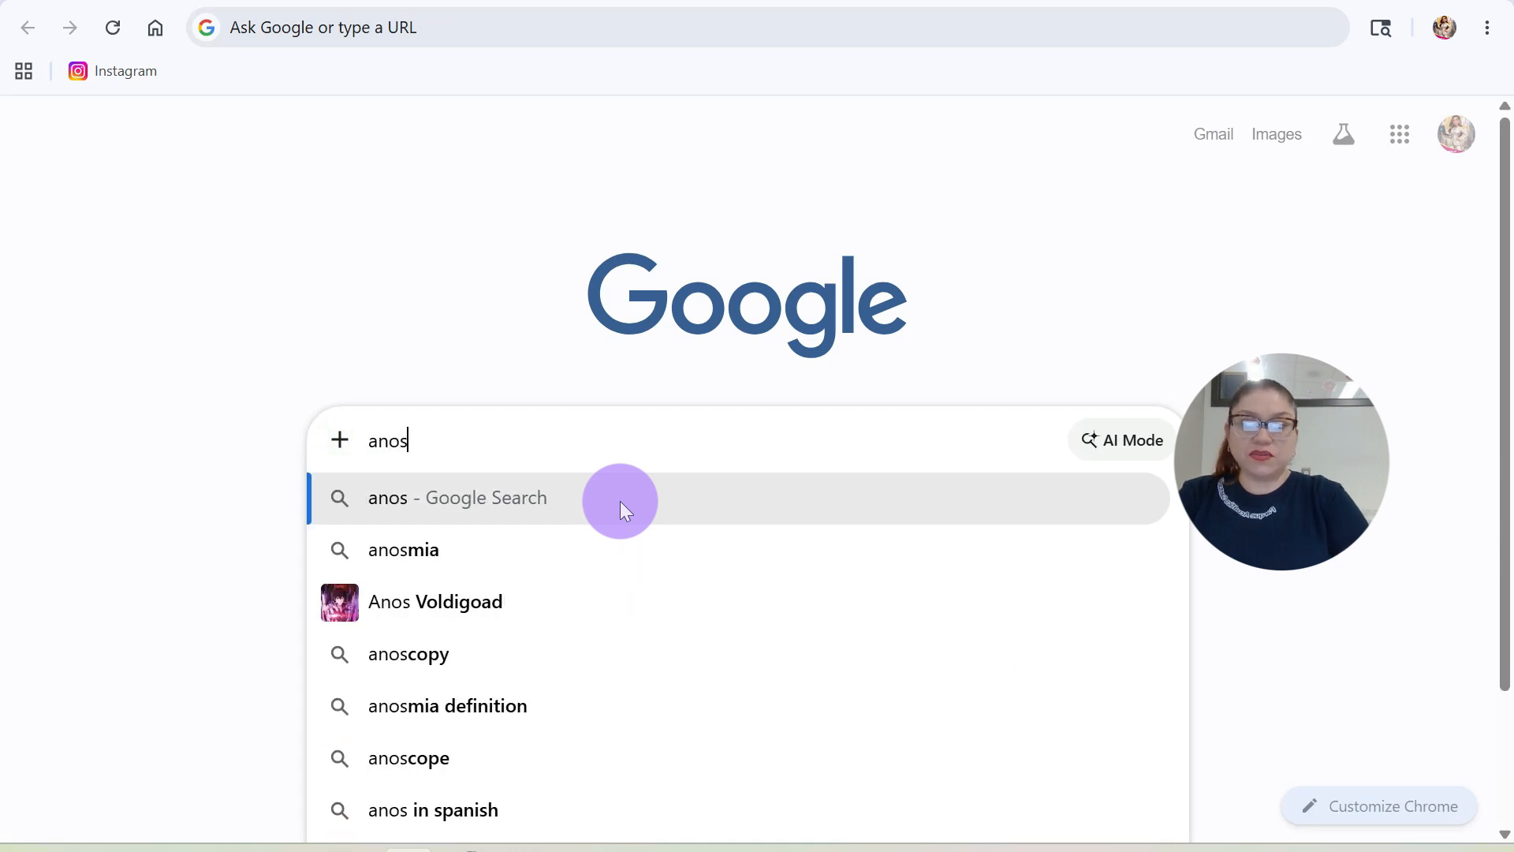
key(Return)
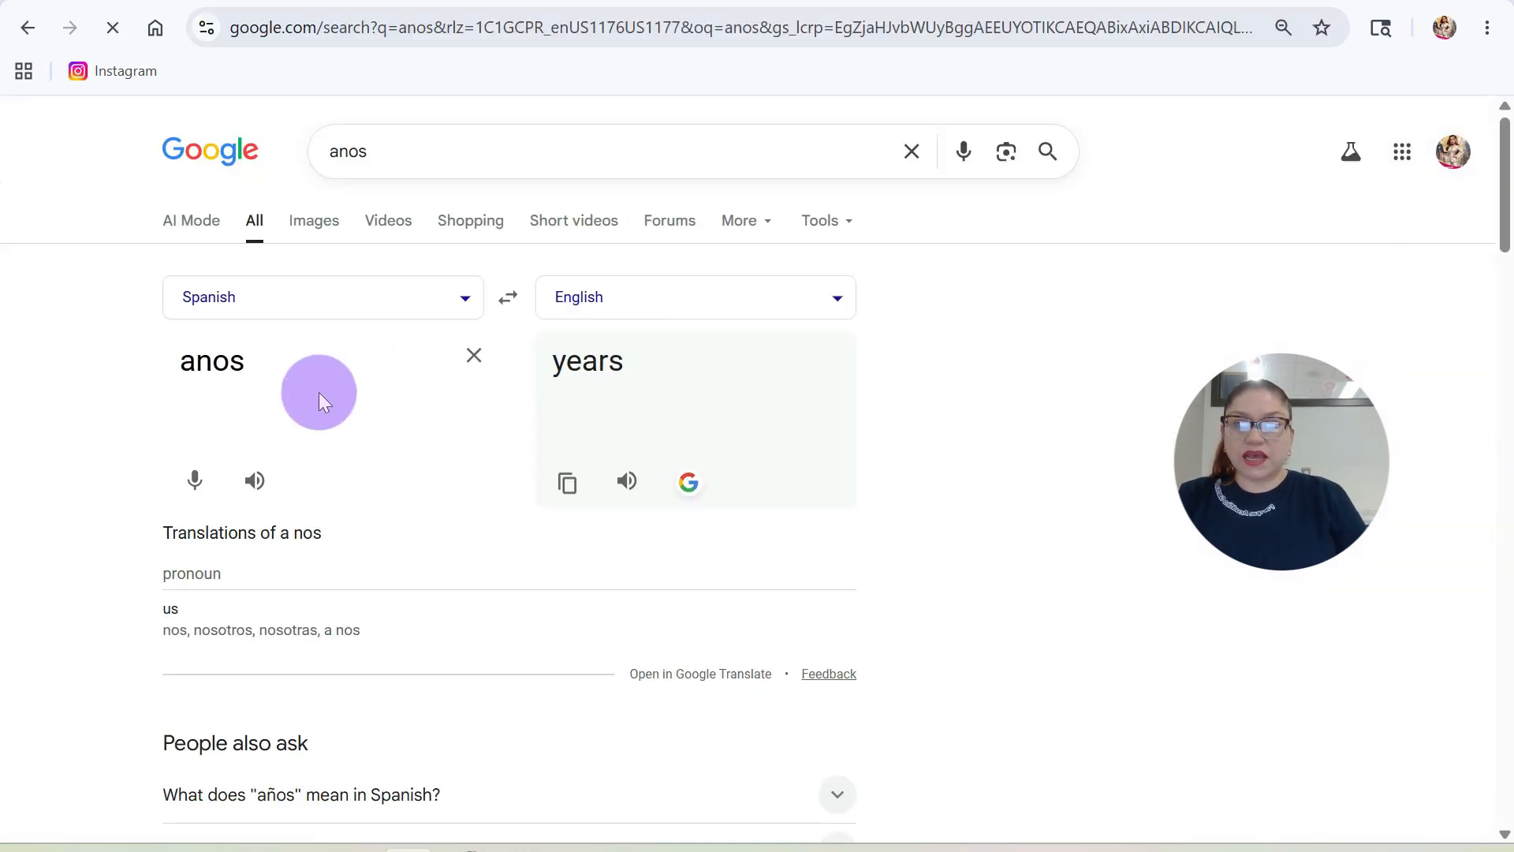
scroll(580, 637, down, 2)
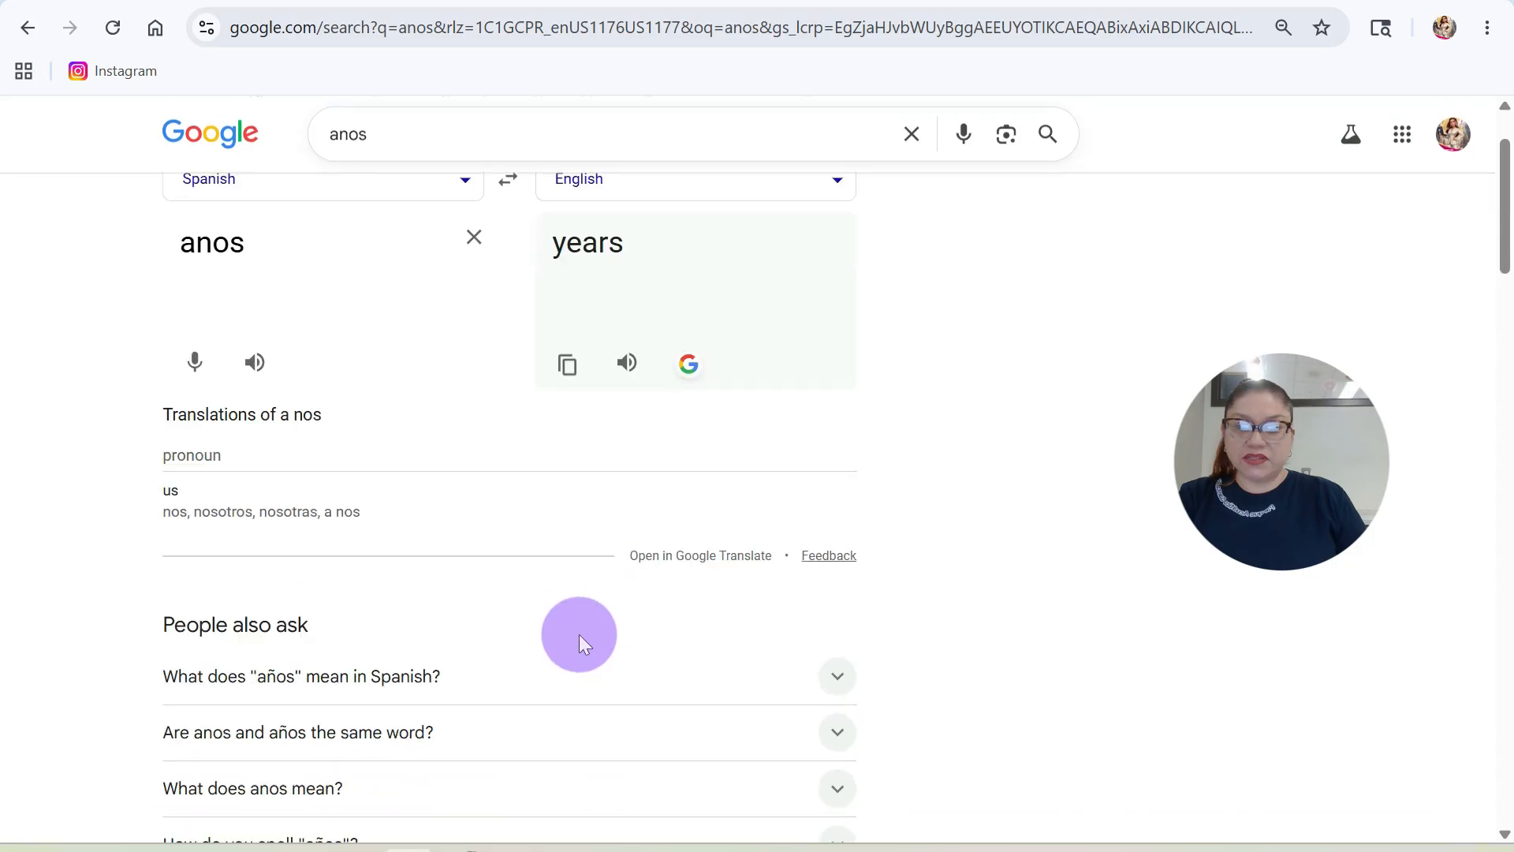
- Expand the question "What does "años" mean in Spanish?" and copy the letter ñ from its answer
click(804, 670)
scroll(573, 684, down, 2)
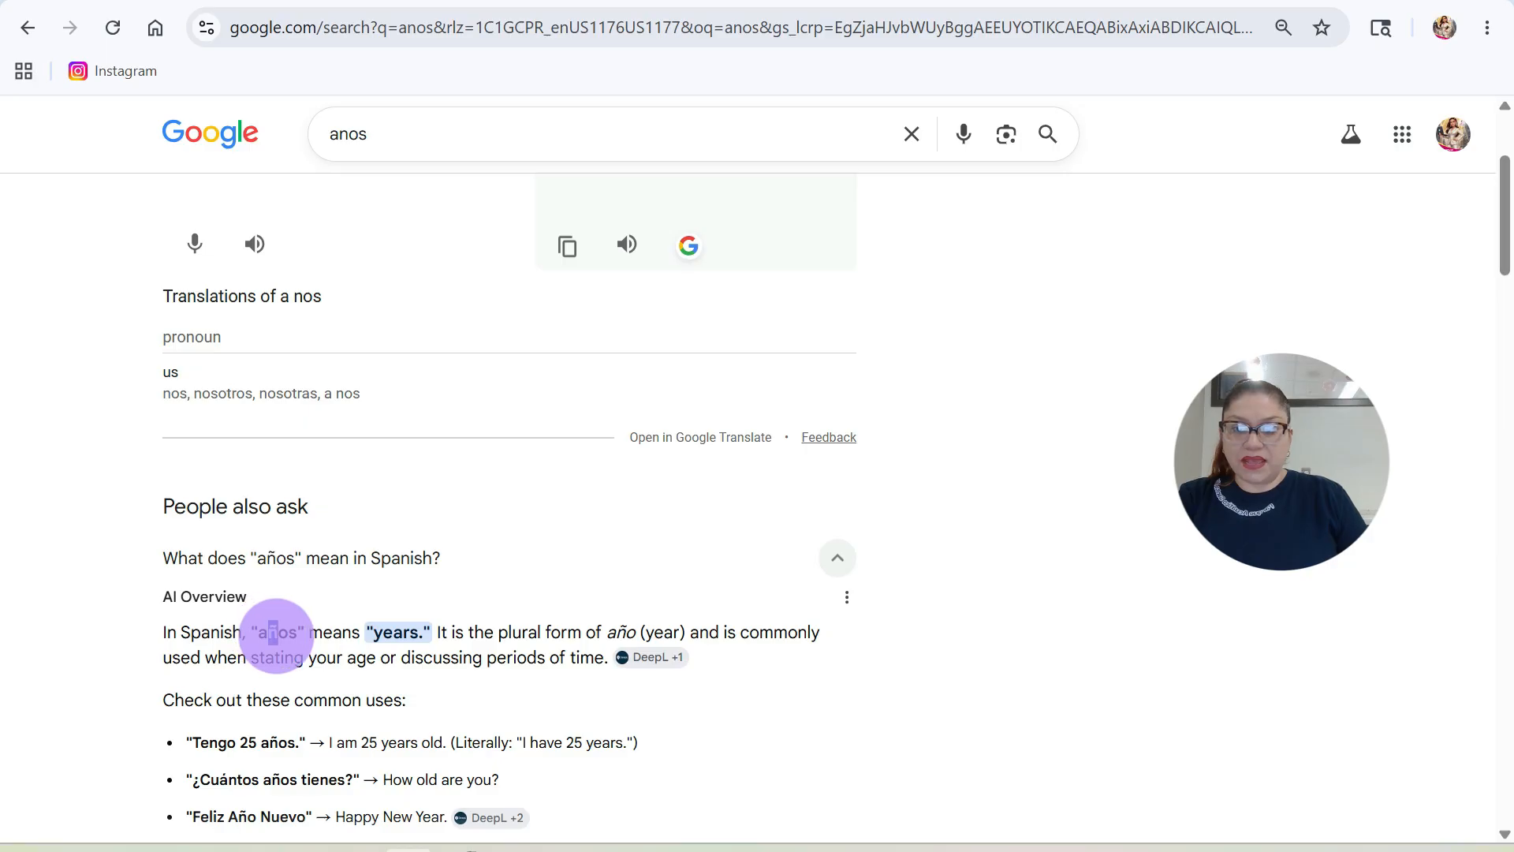
drag(269, 631, 310, 628)
key(ctrl+c)
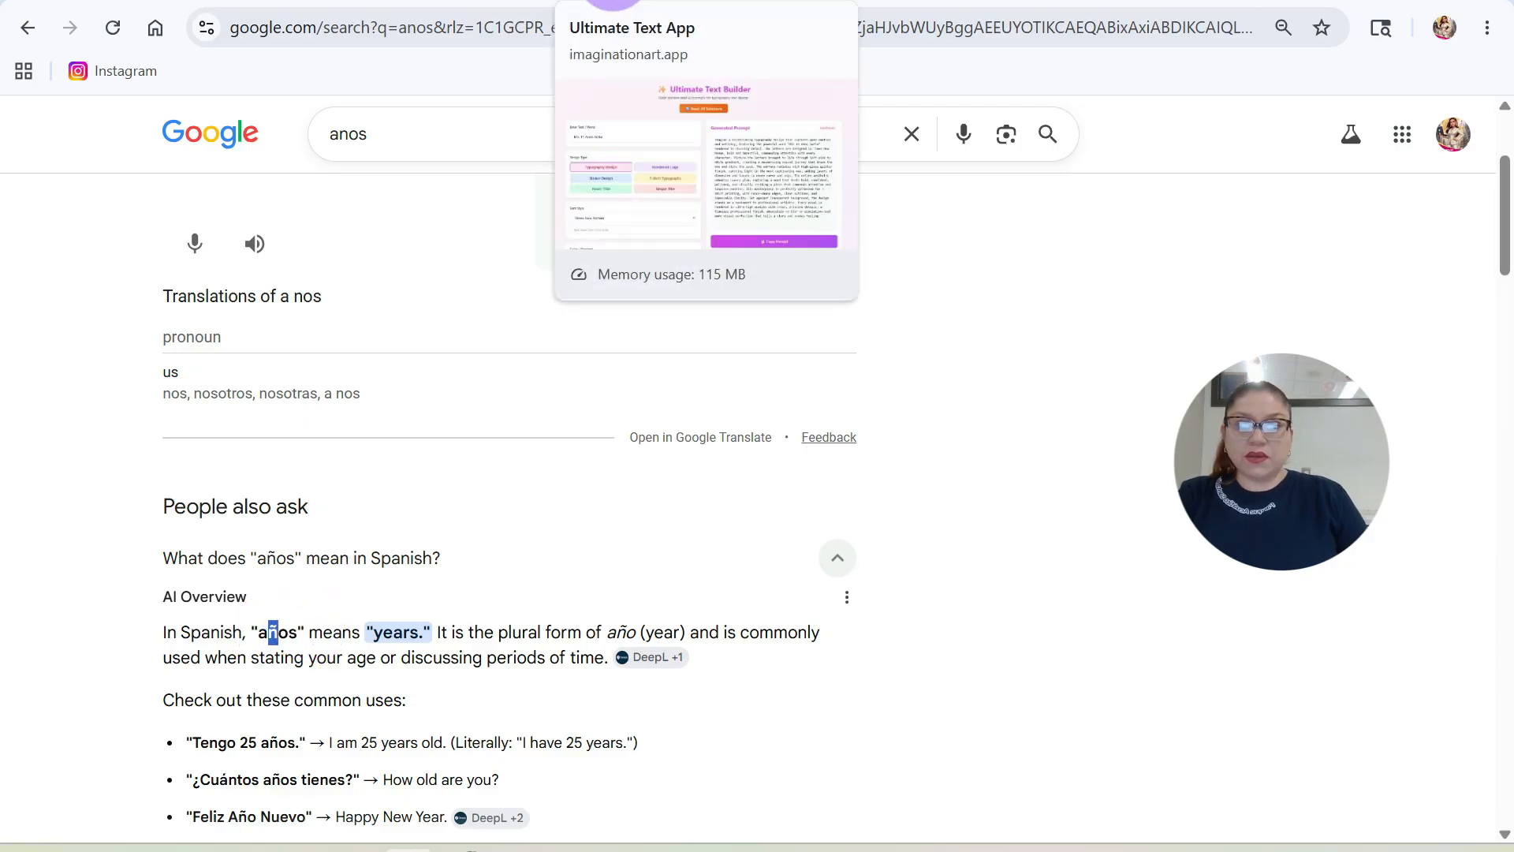
- Back in the Ultimate Text Builder, replace the n in "Anos" with the copied ñ and choose T-Shirt Typography as the design type
click(615, 6)
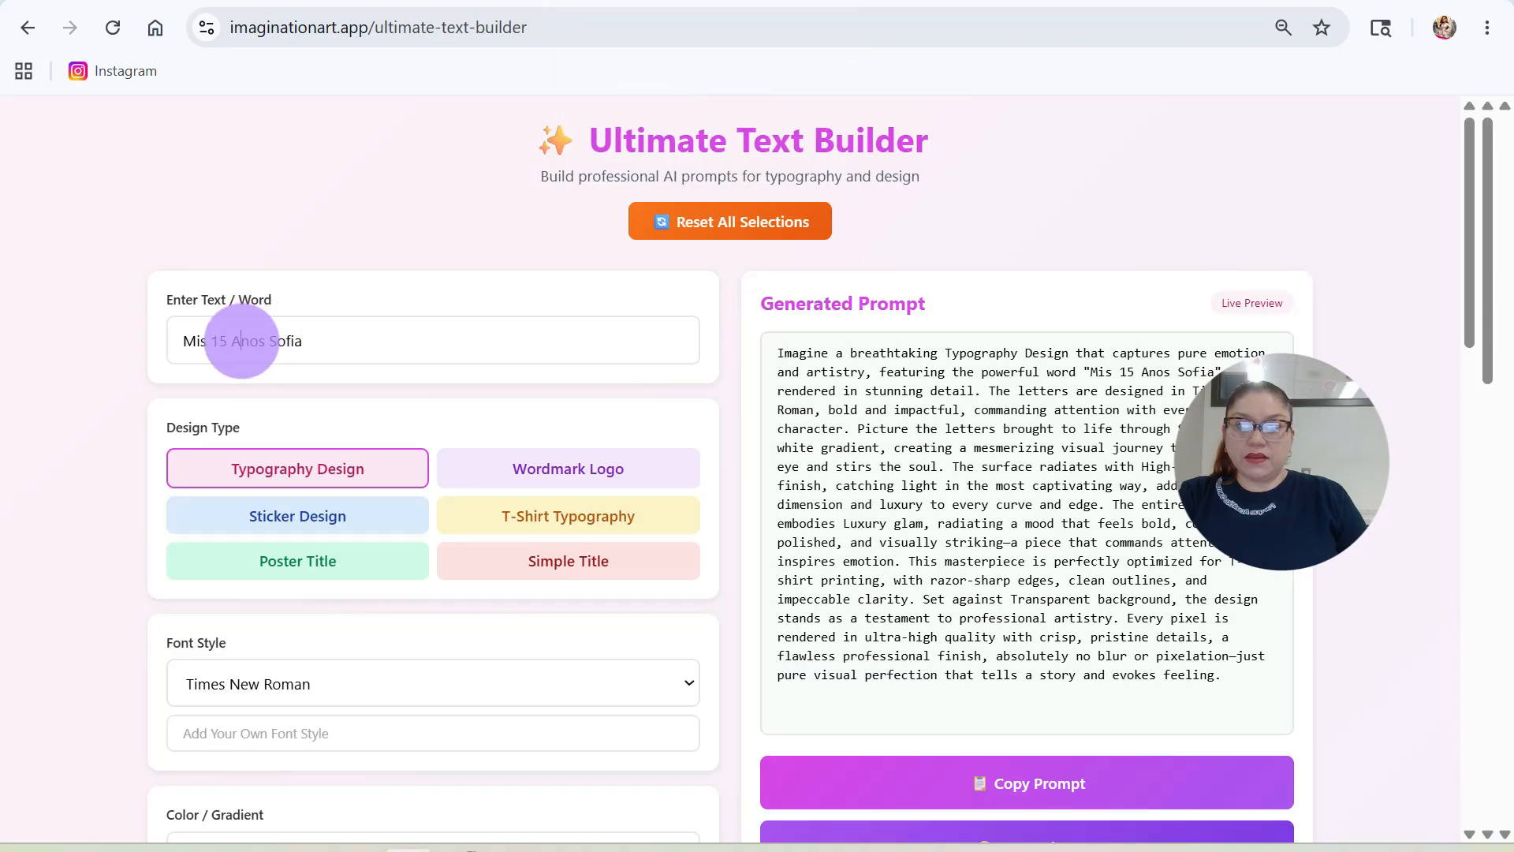
drag(242, 347, 250, 347)
key(ctrl+v)
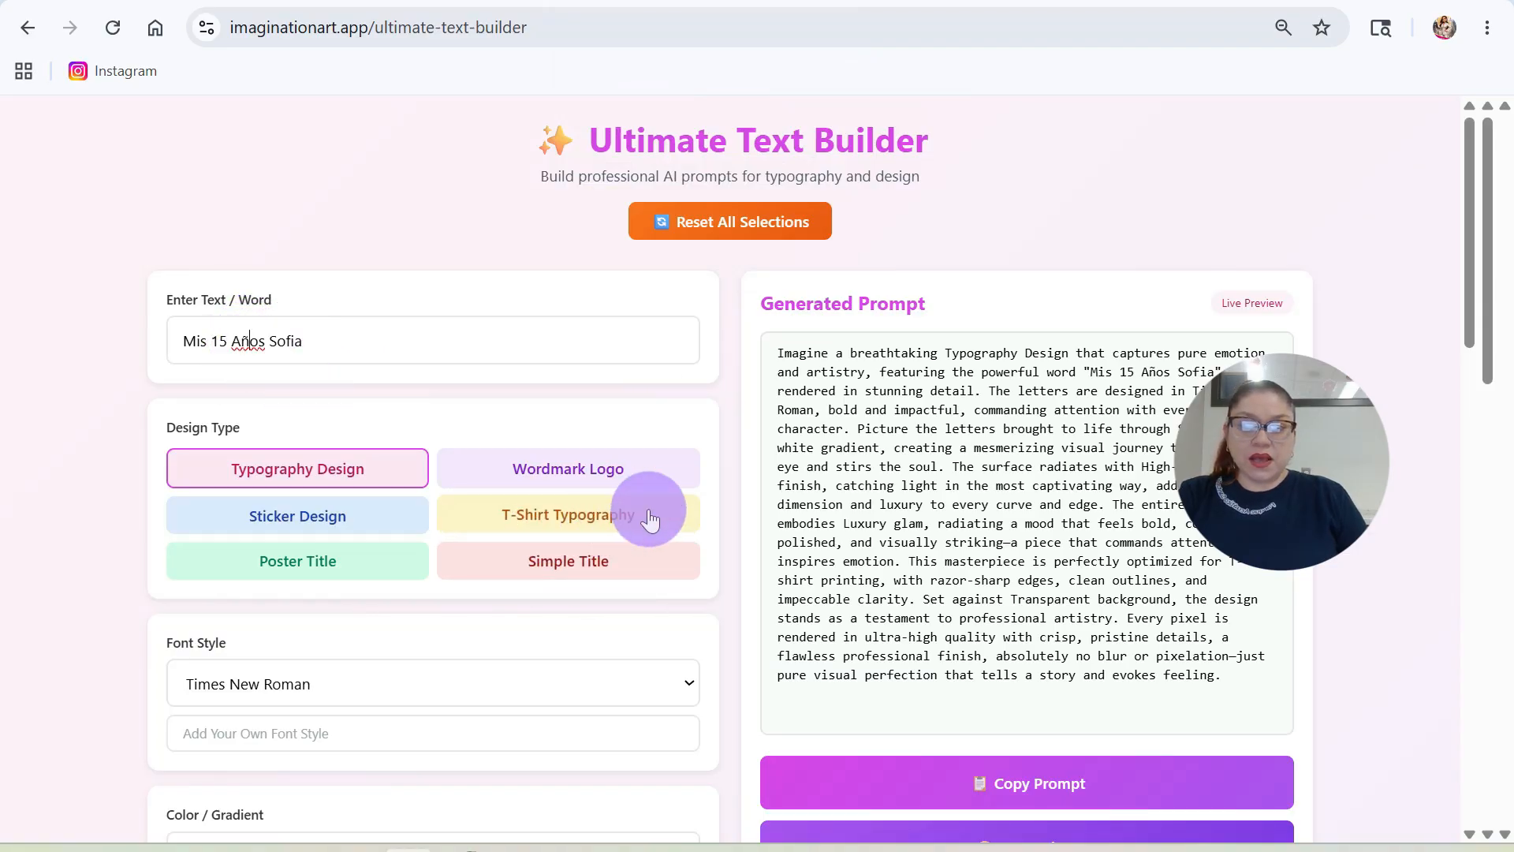
click(567, 516)
- Review the available font style and color/gradient options without changing the selections
scroll(579, 601, down, 2)
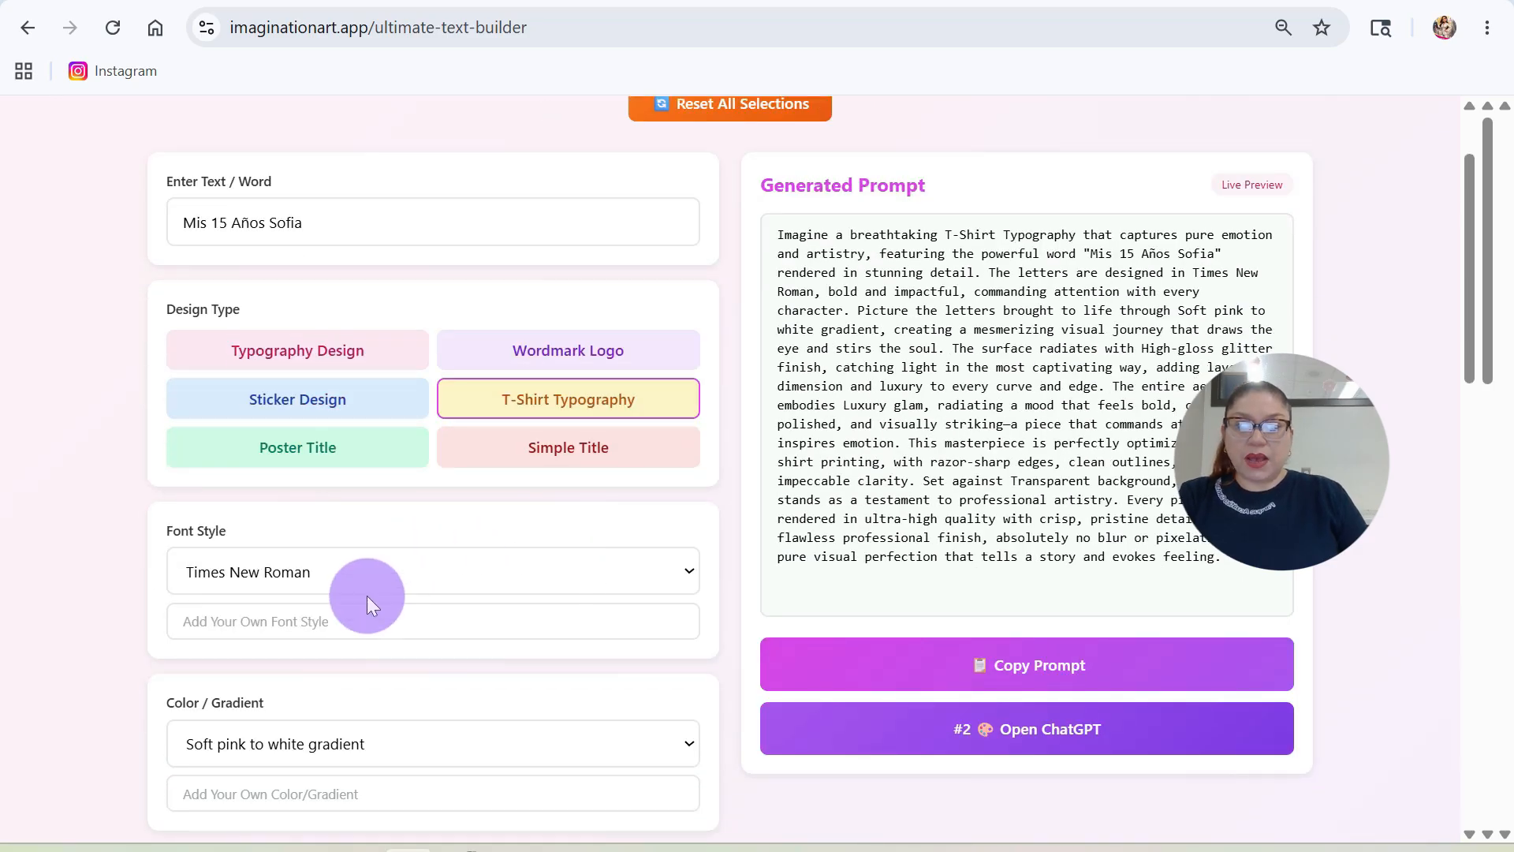
click(415, 571)
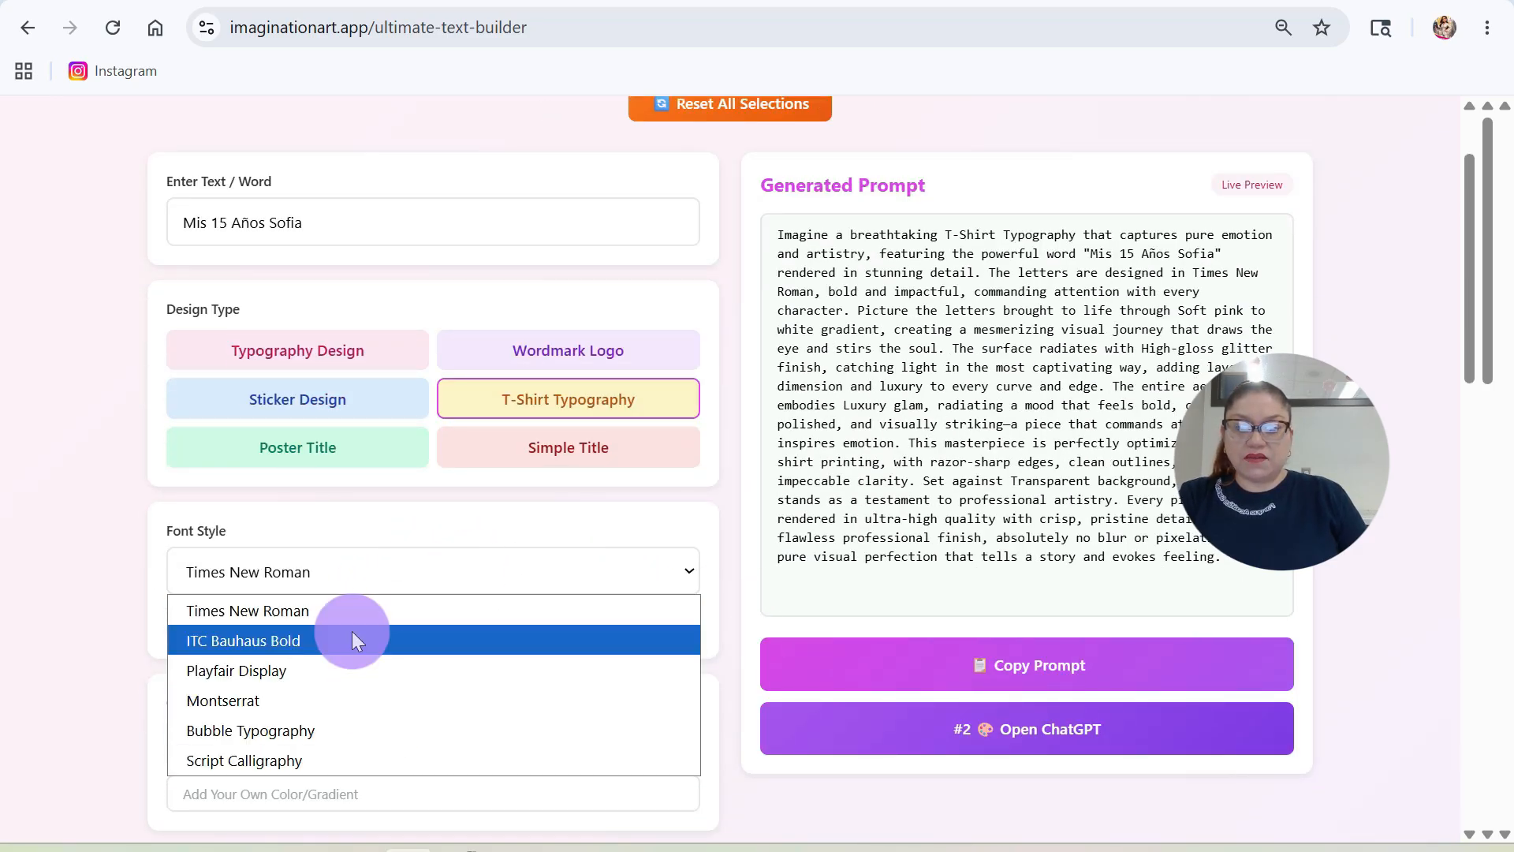
click(338, 529)
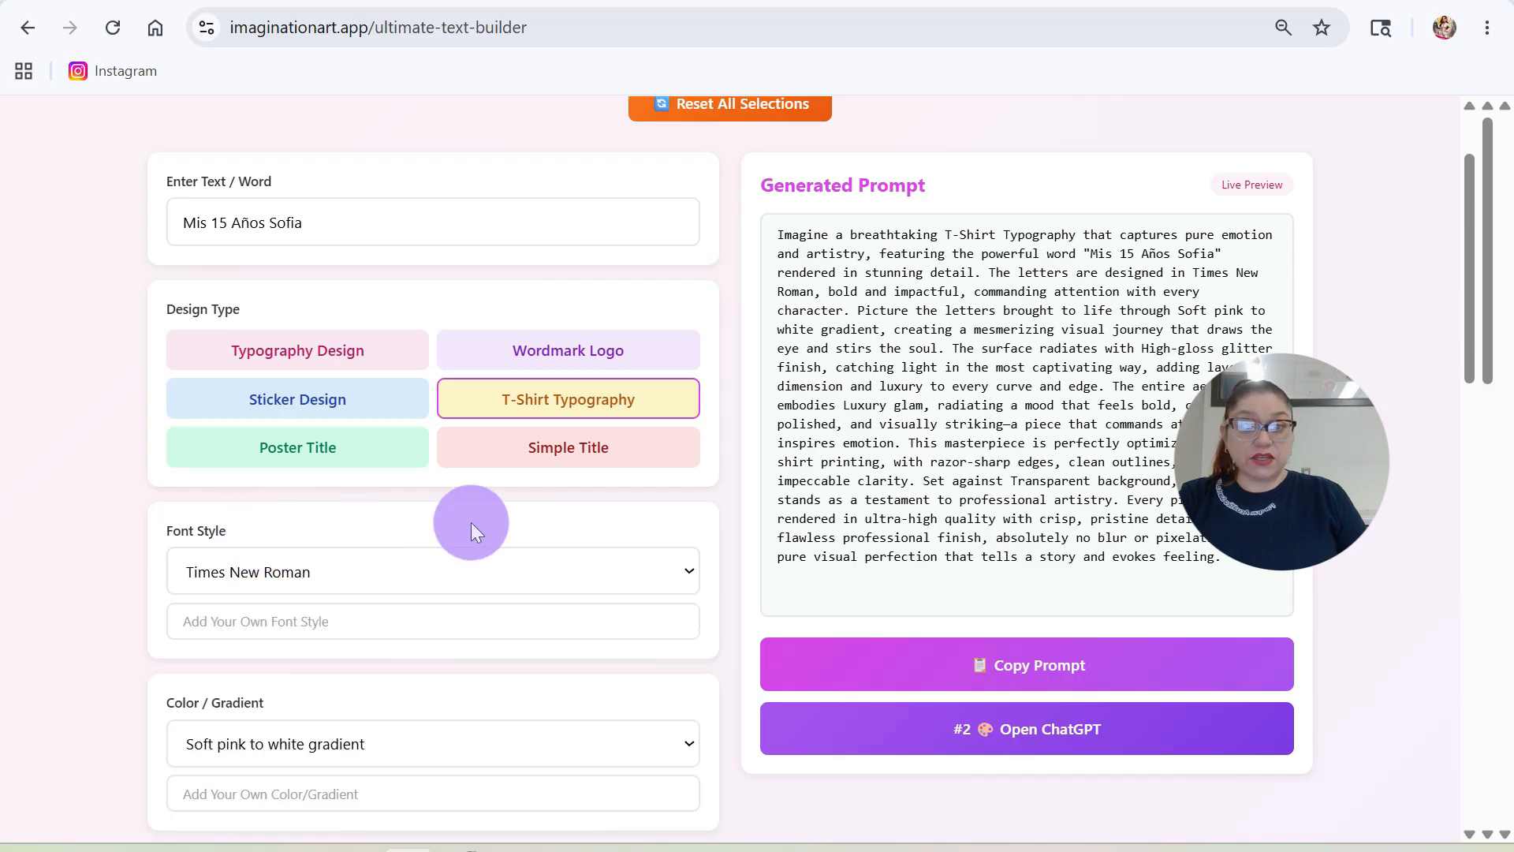
scroll(474, 523, down, 3)
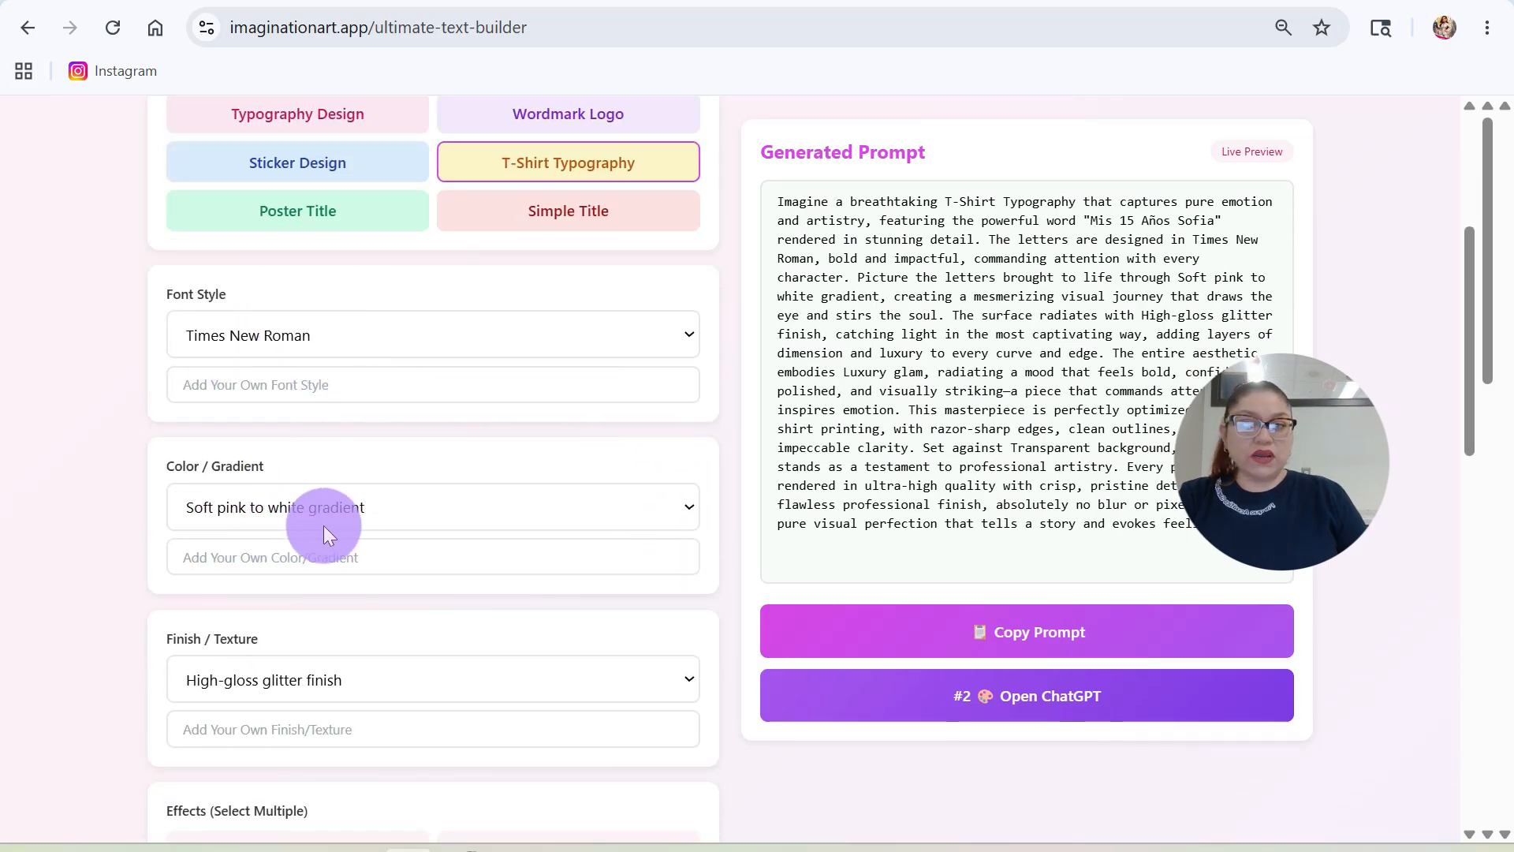
click(270, 511)
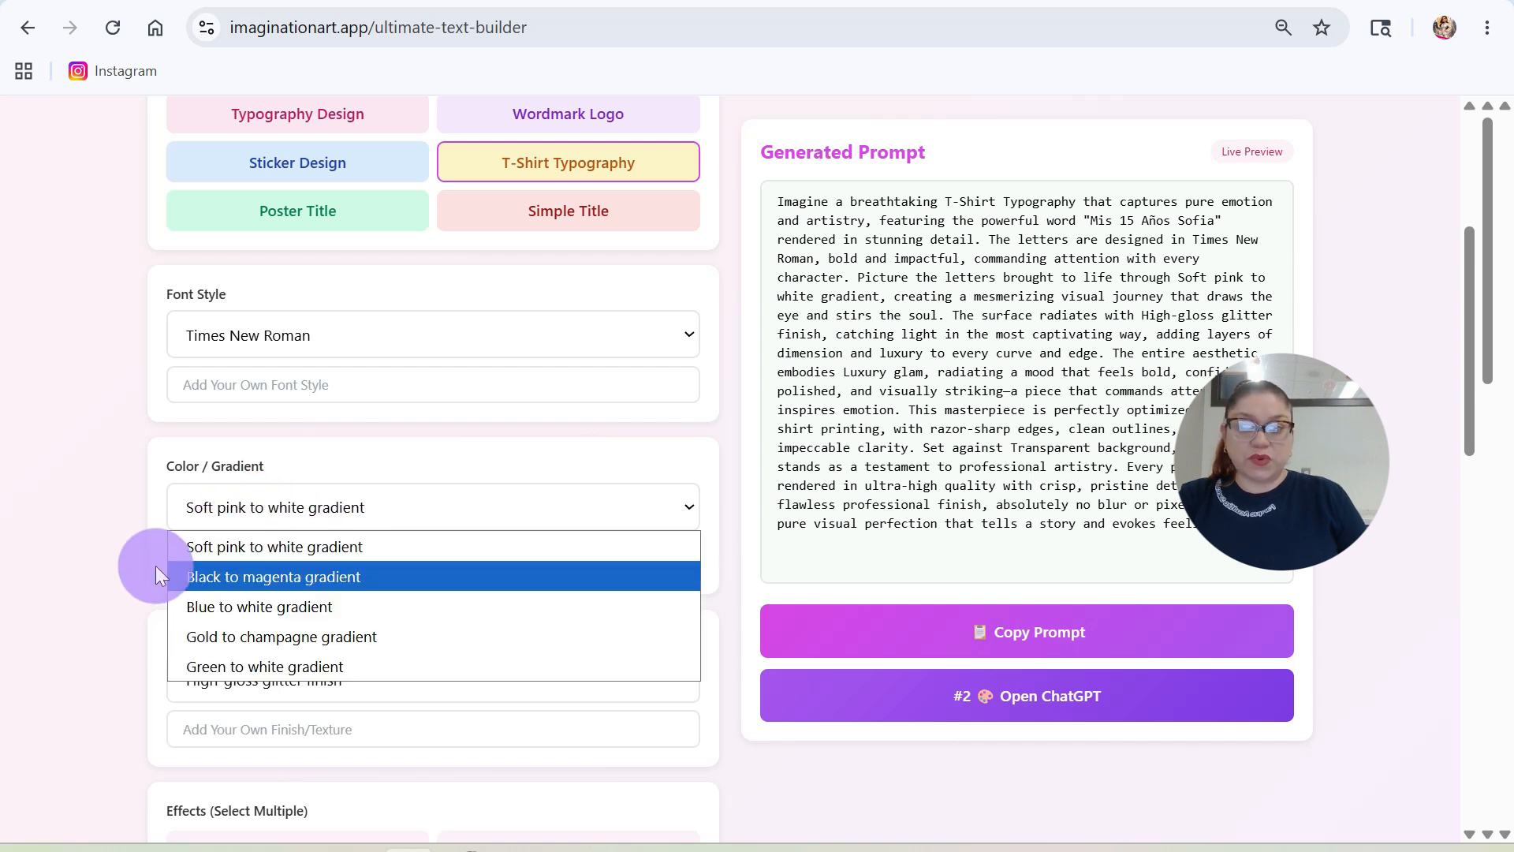
click(330, 457)
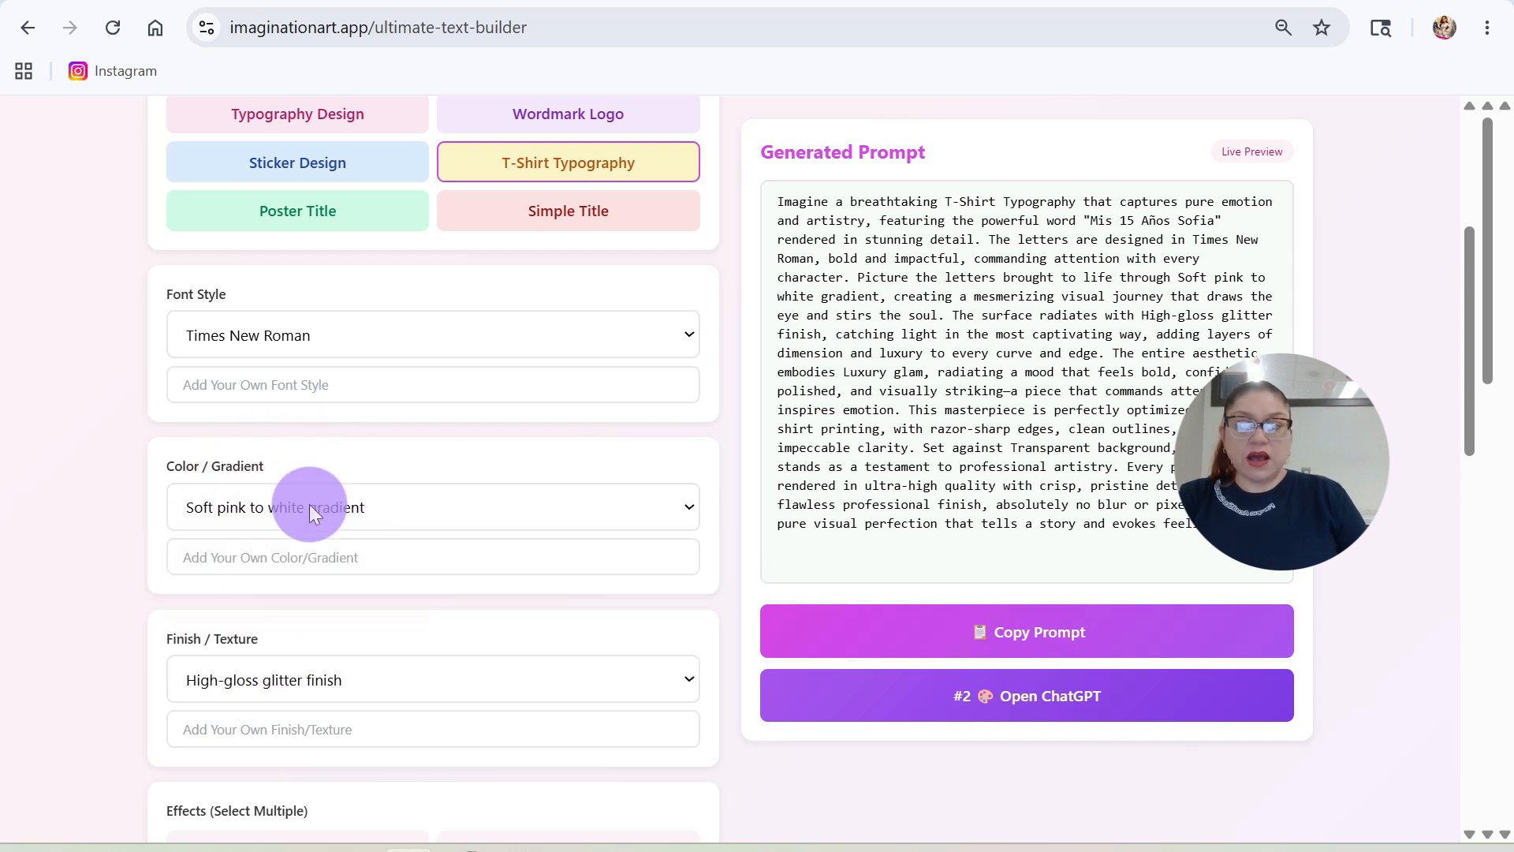
click(258, 506)
click(258, 508)
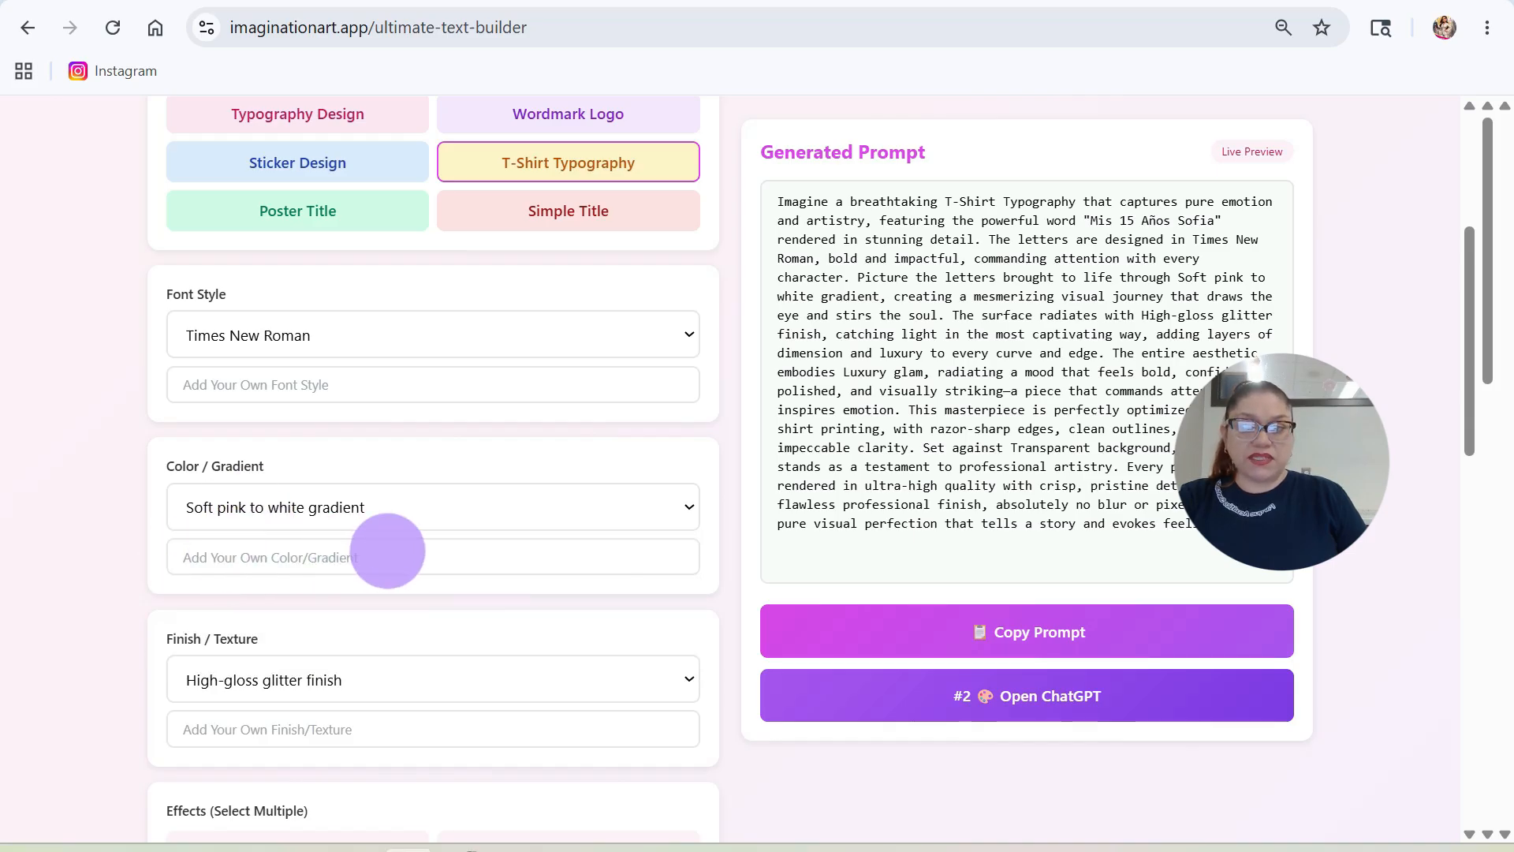
- Set the finish/texture to Rhinestones in letters and add the Embossed bevel effect
scroll(433, 560, down, 2)
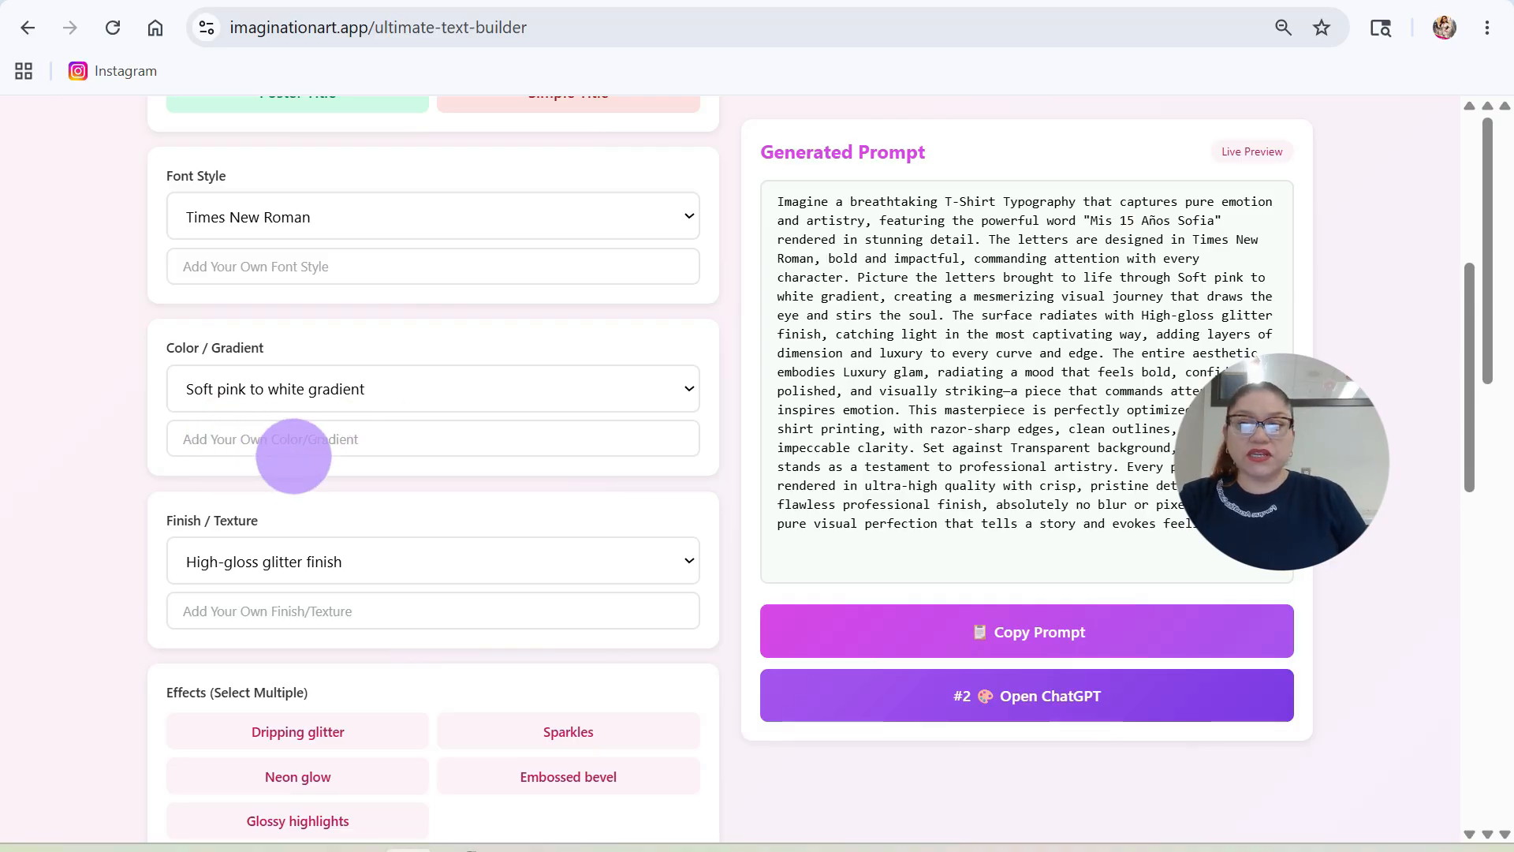
scroll(430, 601, down, 3)
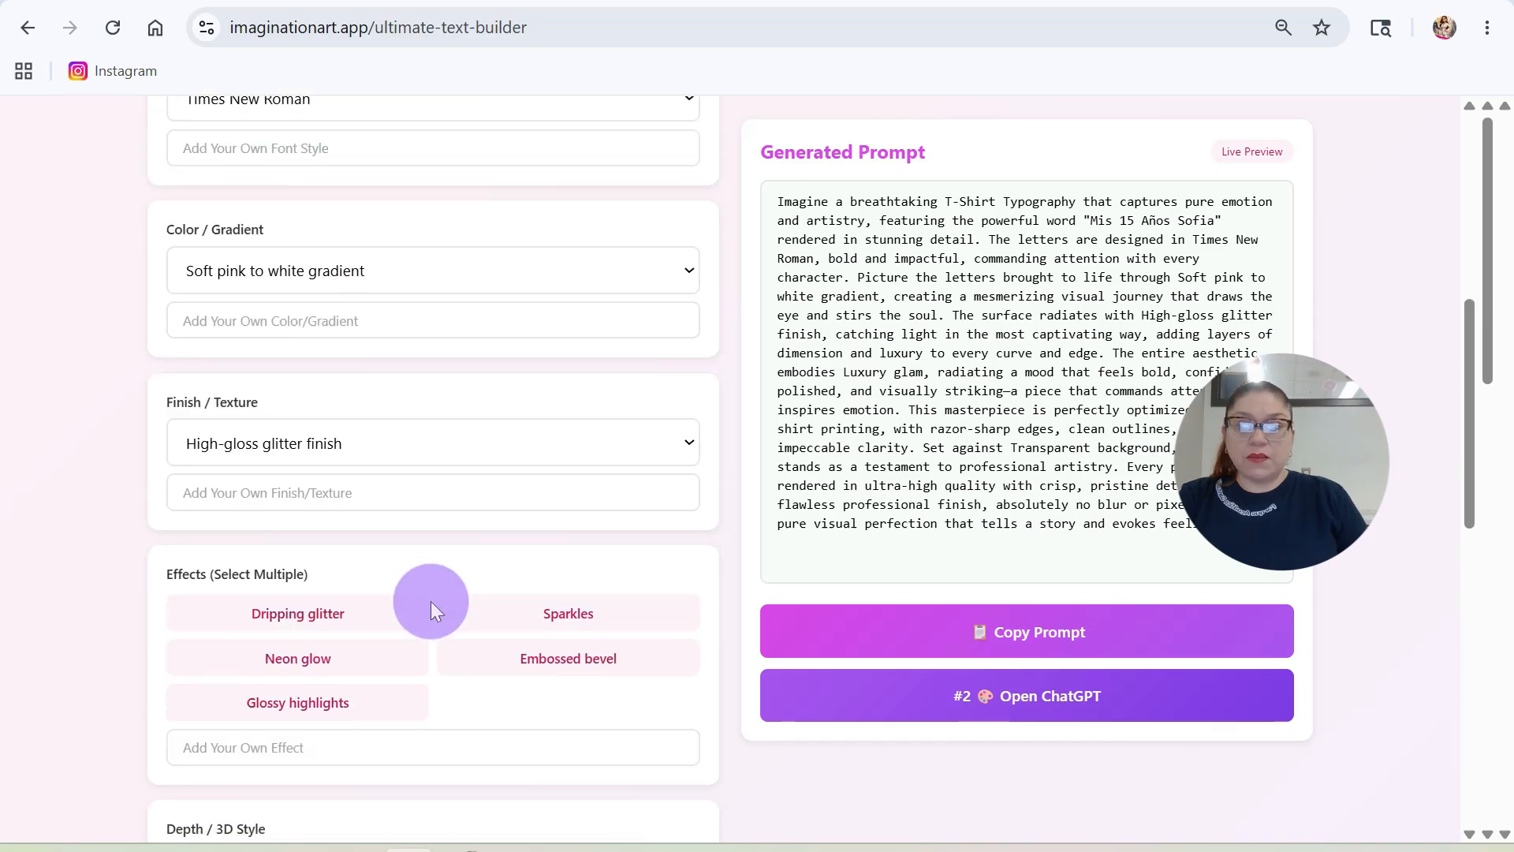
click(386, 320)
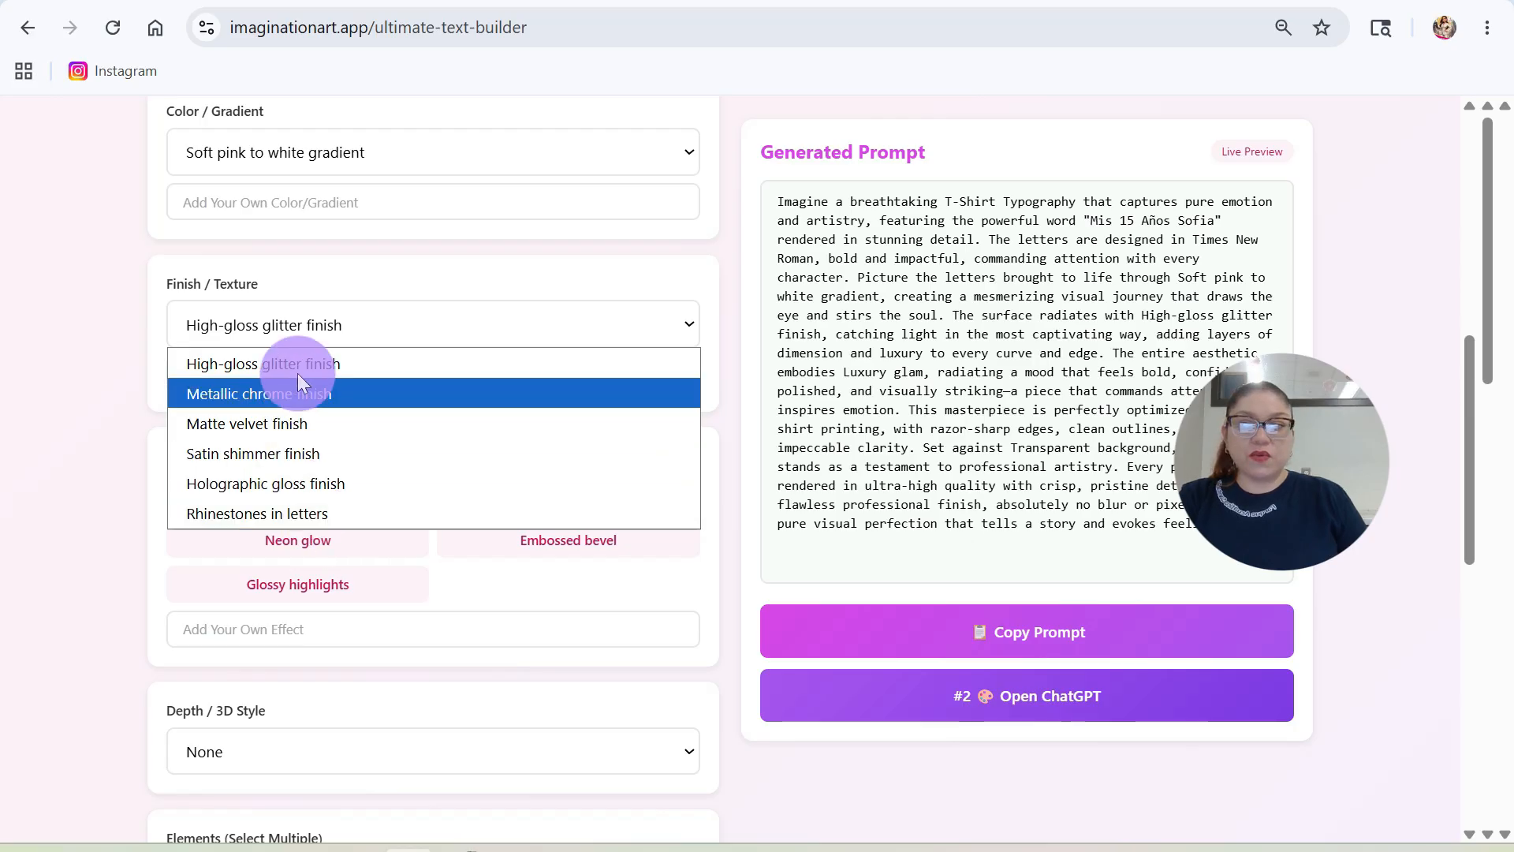
click(301, 513)
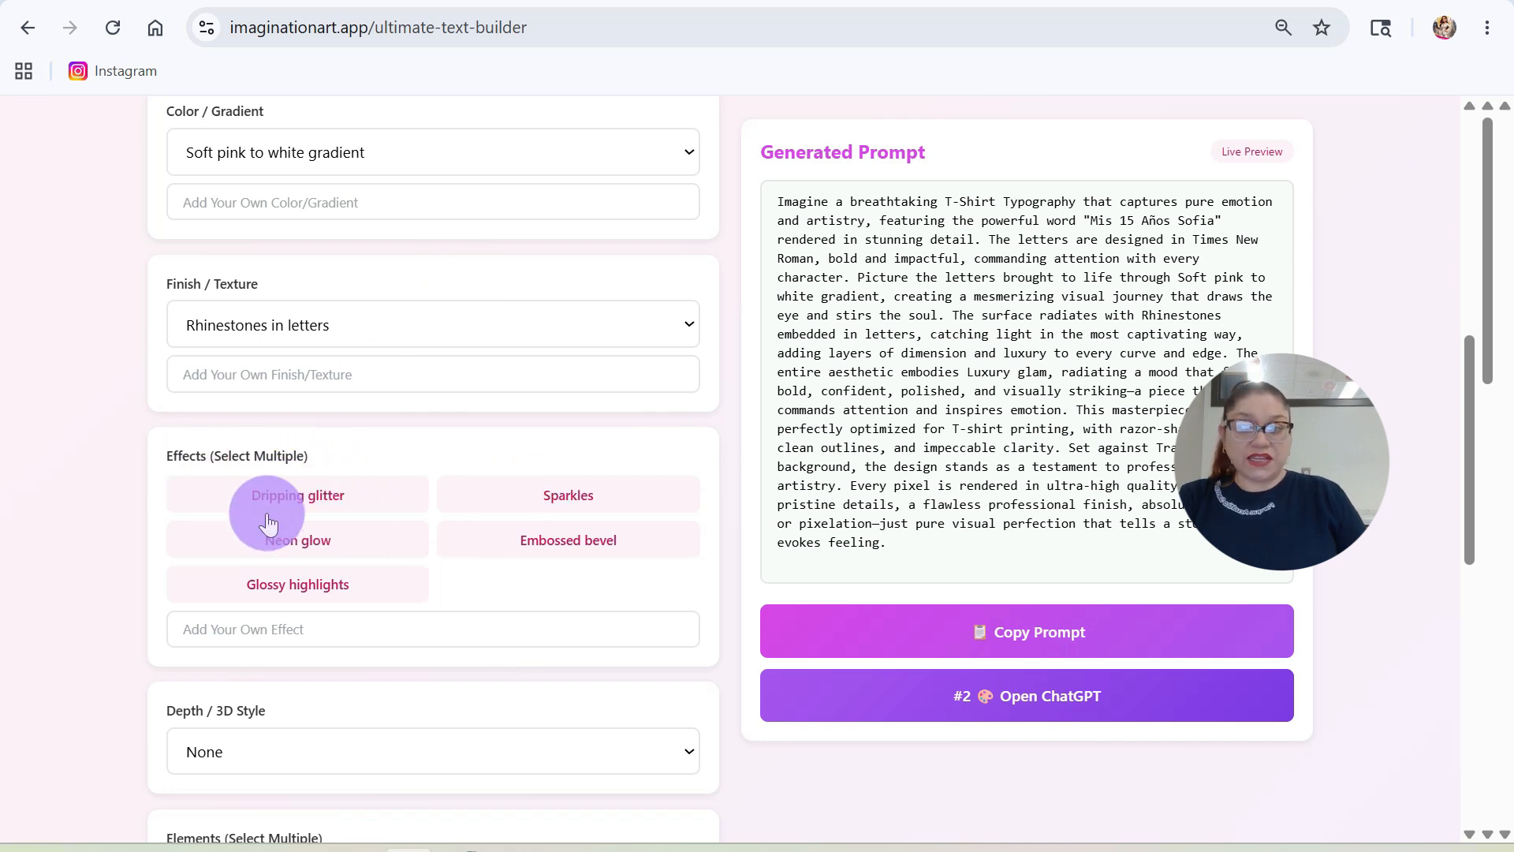
click(539, 552)
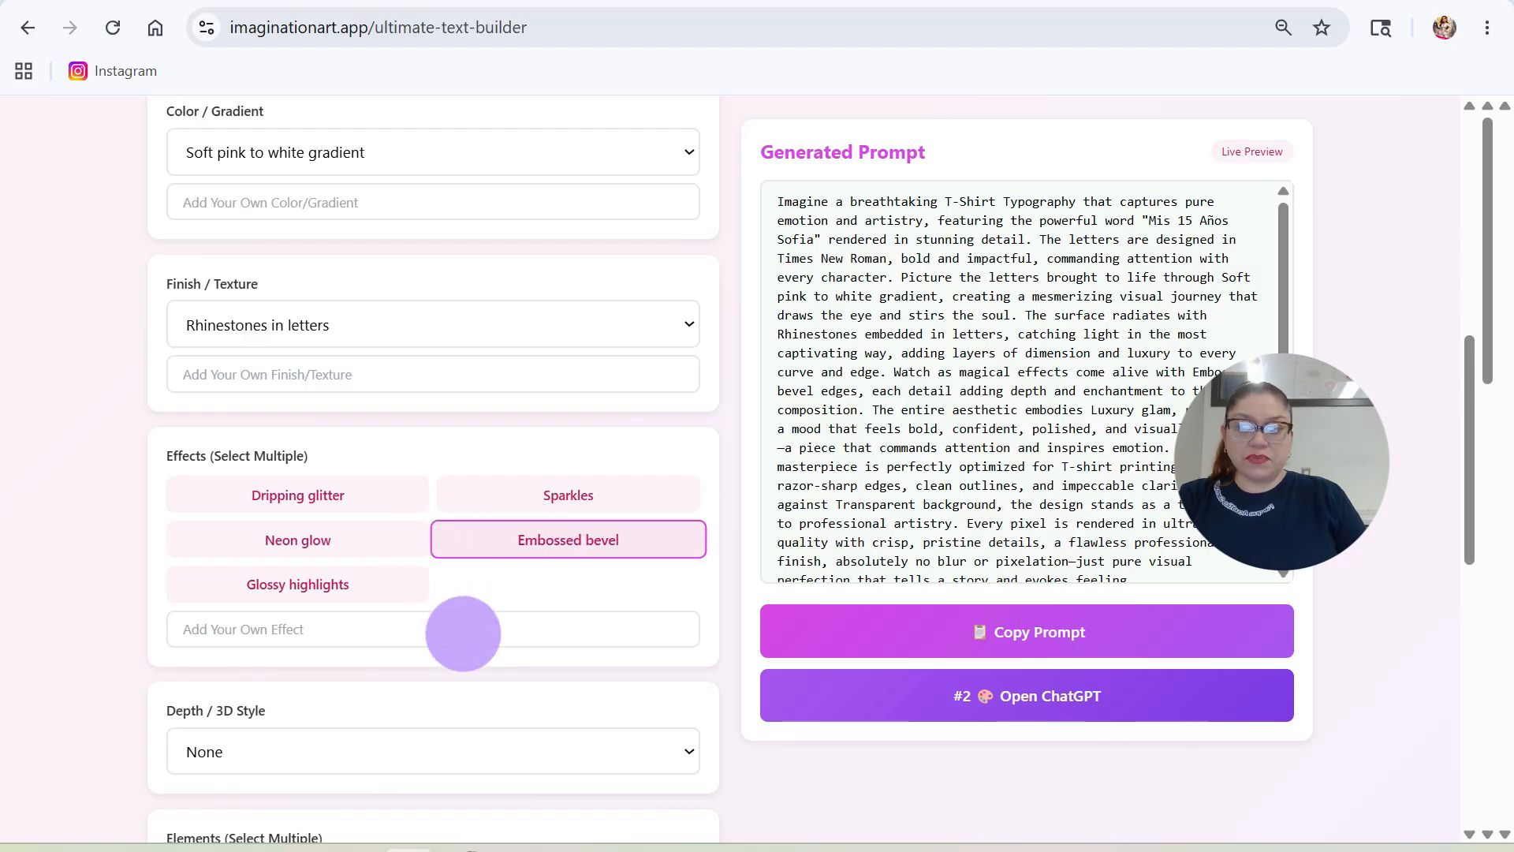
- Set the depth/3D style to Bold raised 3D and add Sparkles as a decorative element
scroll(462, 627, down, 2)
scroll(459, 616, down, 1)
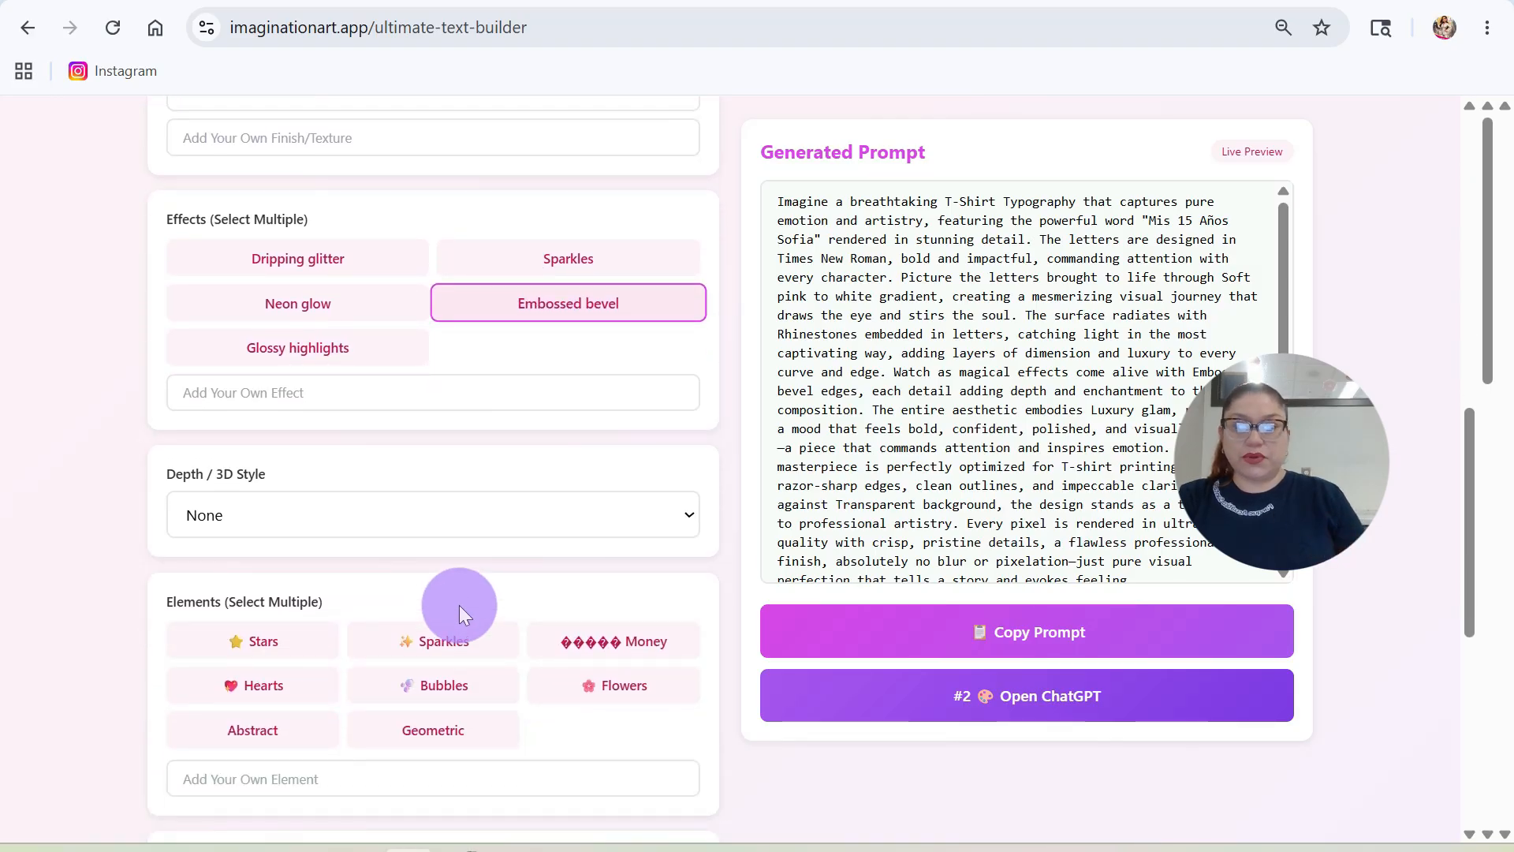
click(279, 508)
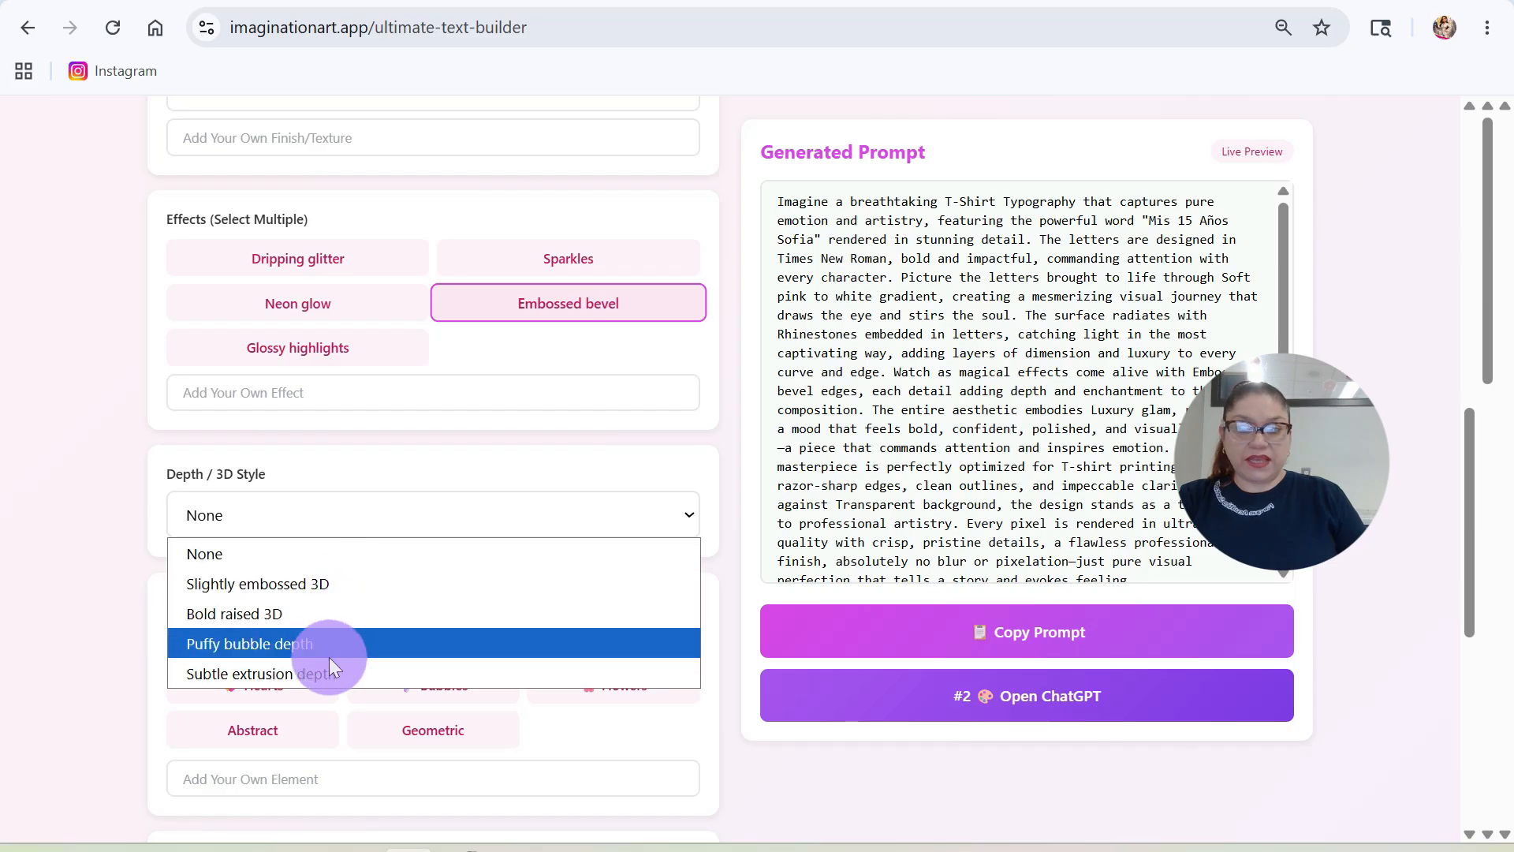
click(336, 611)
scroll(363, 607, down, 3)
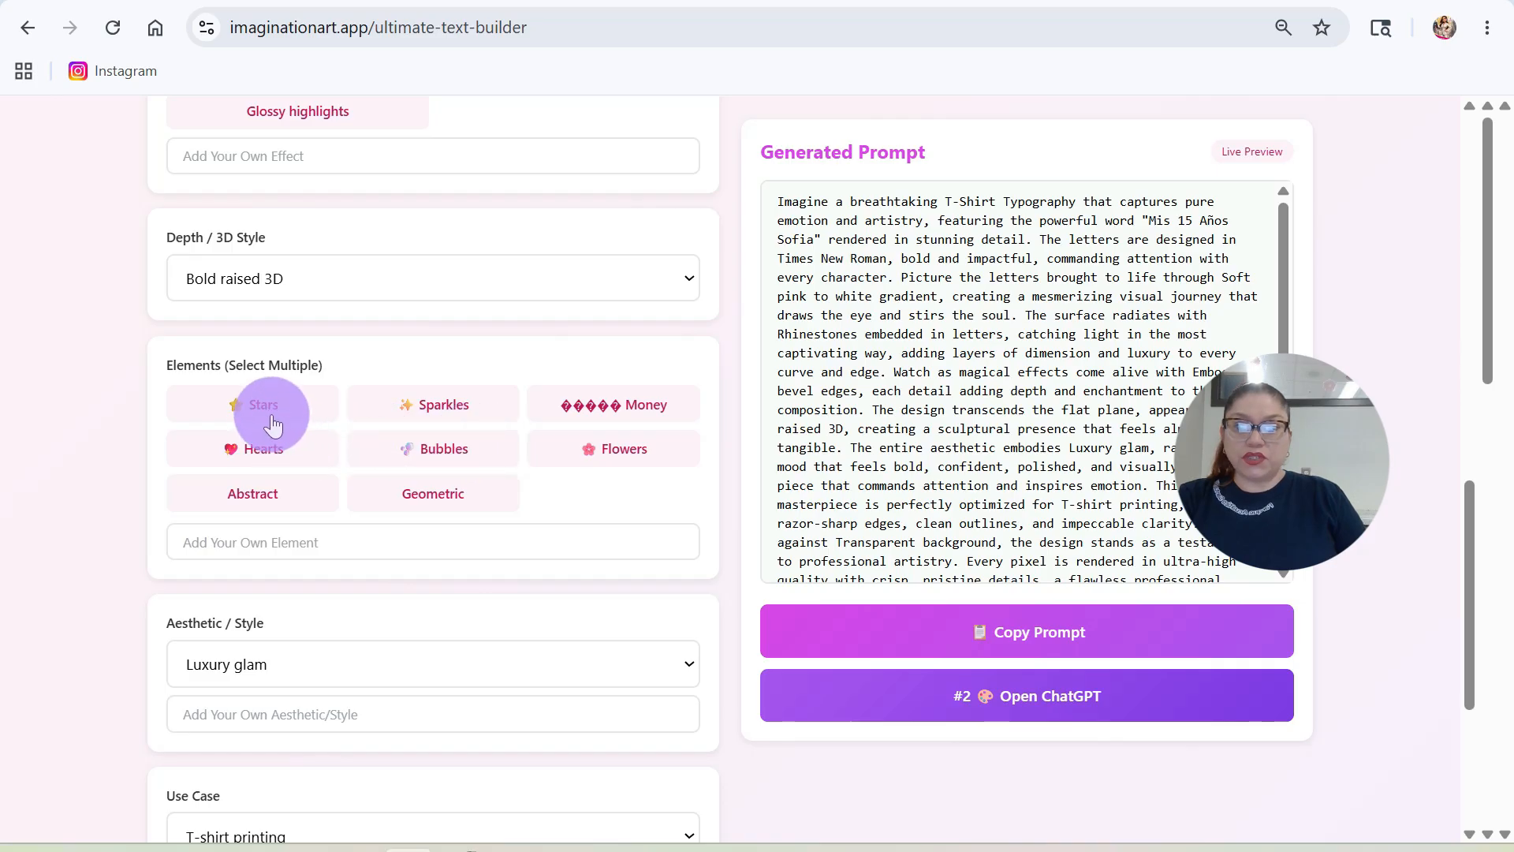
click(468, 411)
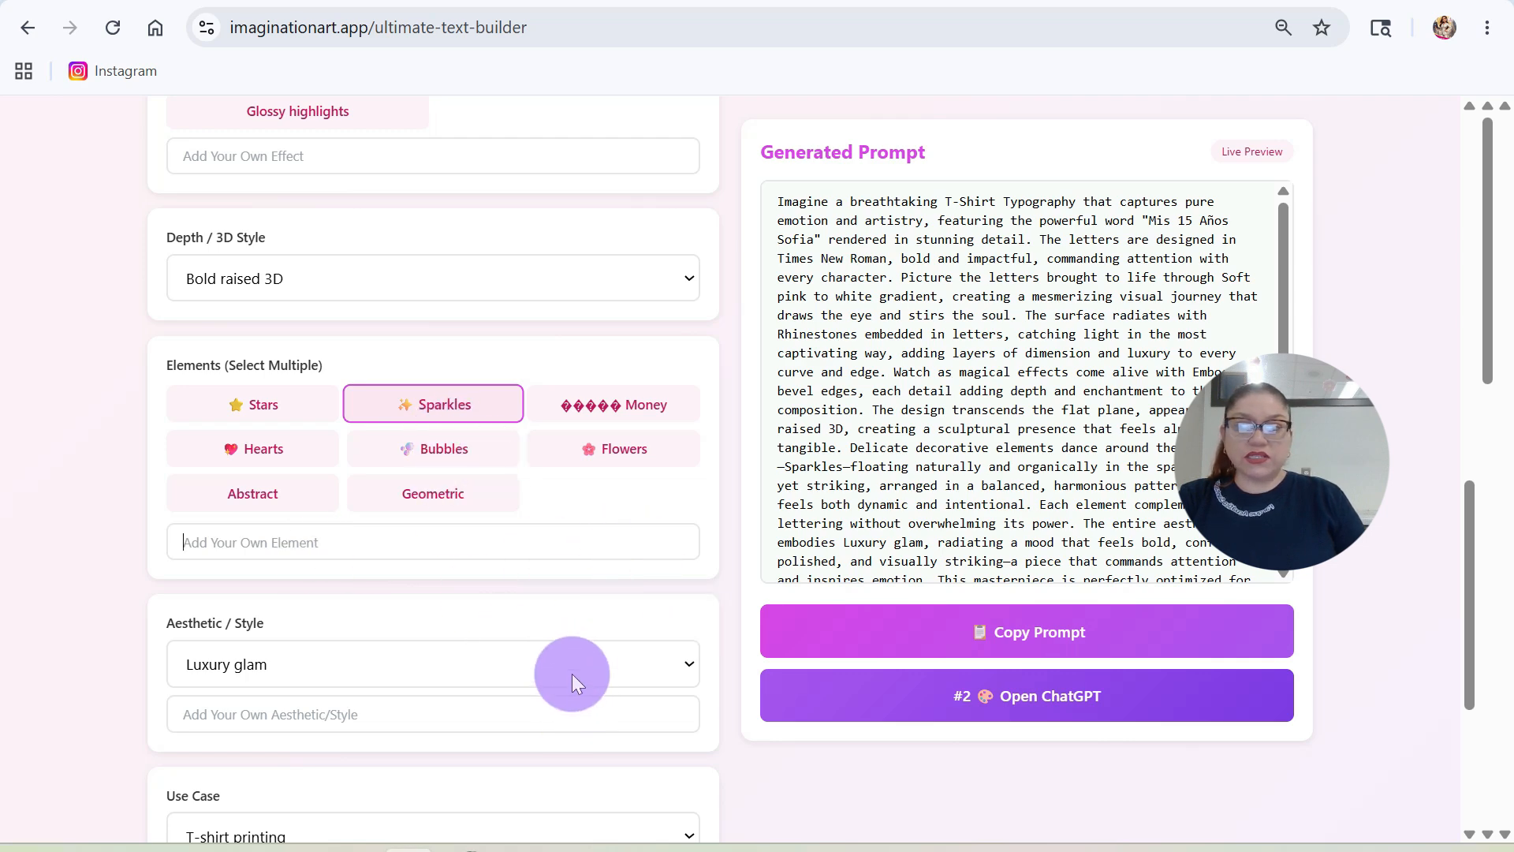
- Keep Luxury glam as the aesthetic style and add guitar as a custom decorative element
scroll(571, 674, down, 5)
scroll(489, 378, up, 3)
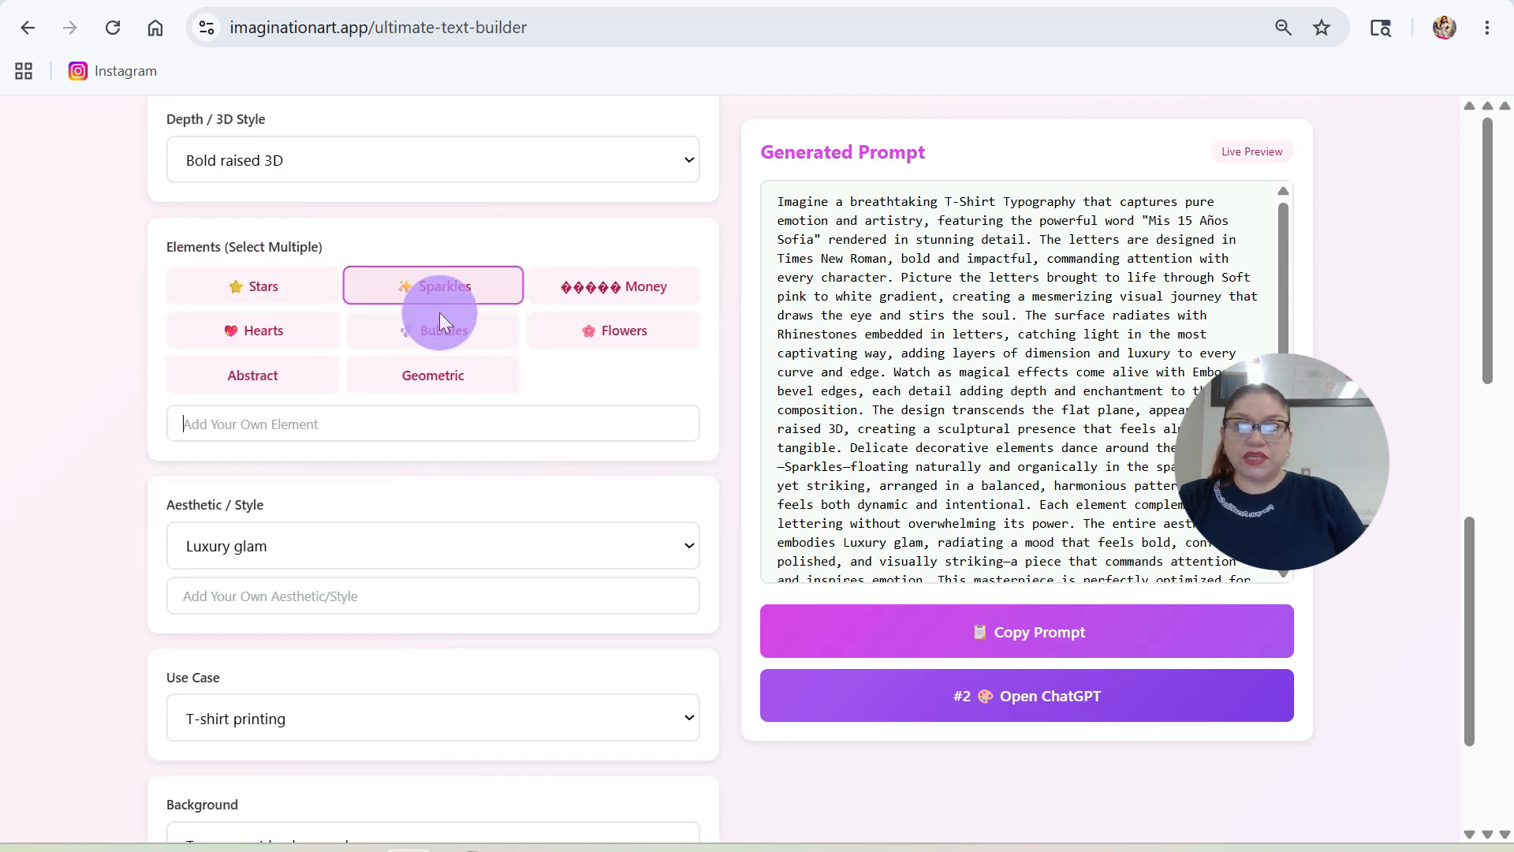
scroll(498, 532, down, 2)
click(294, 429)
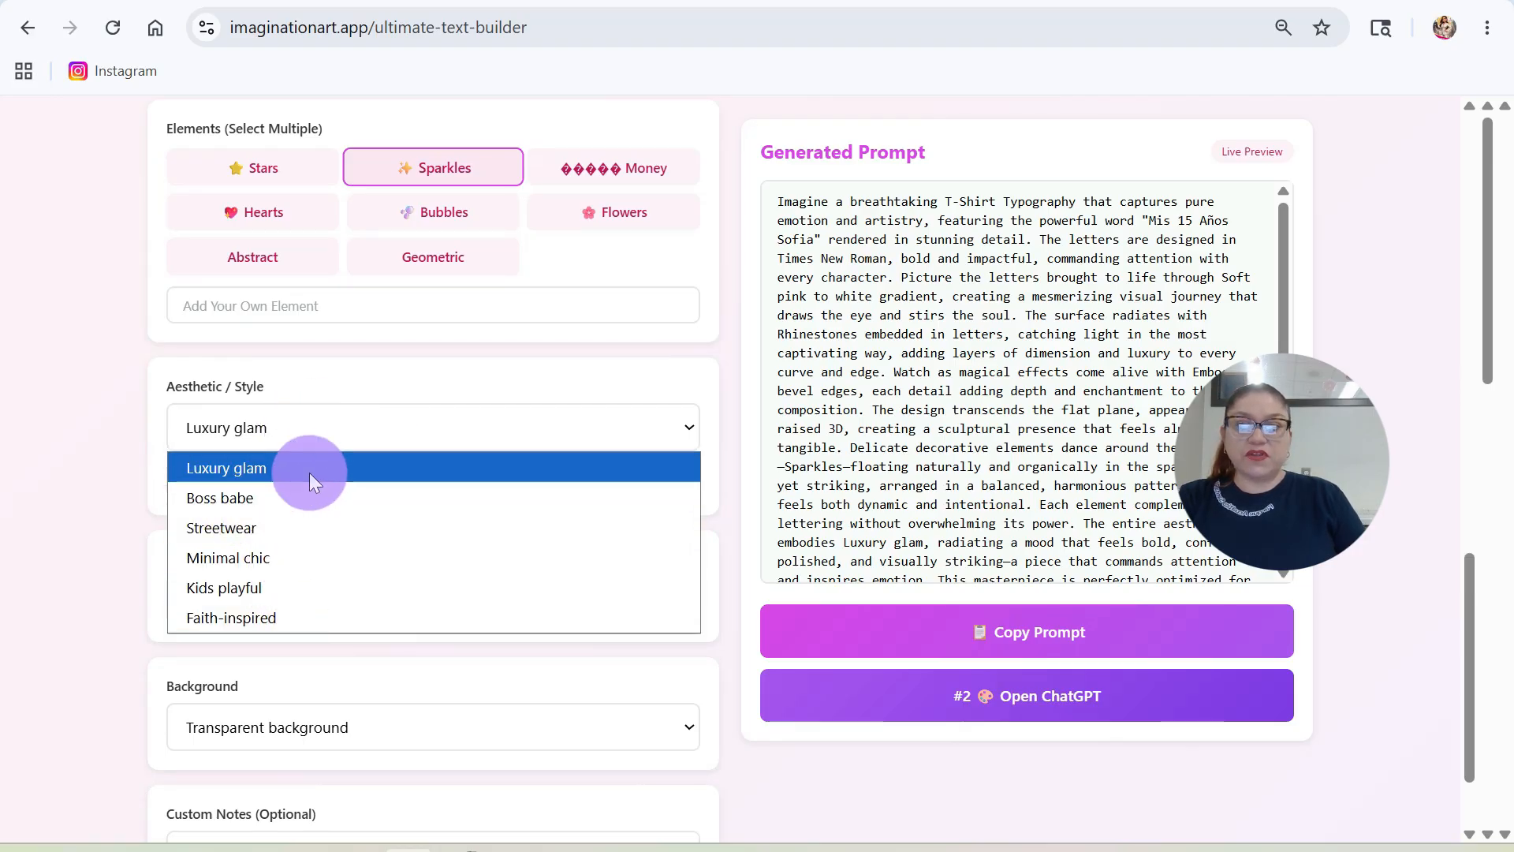
click(374, 399)
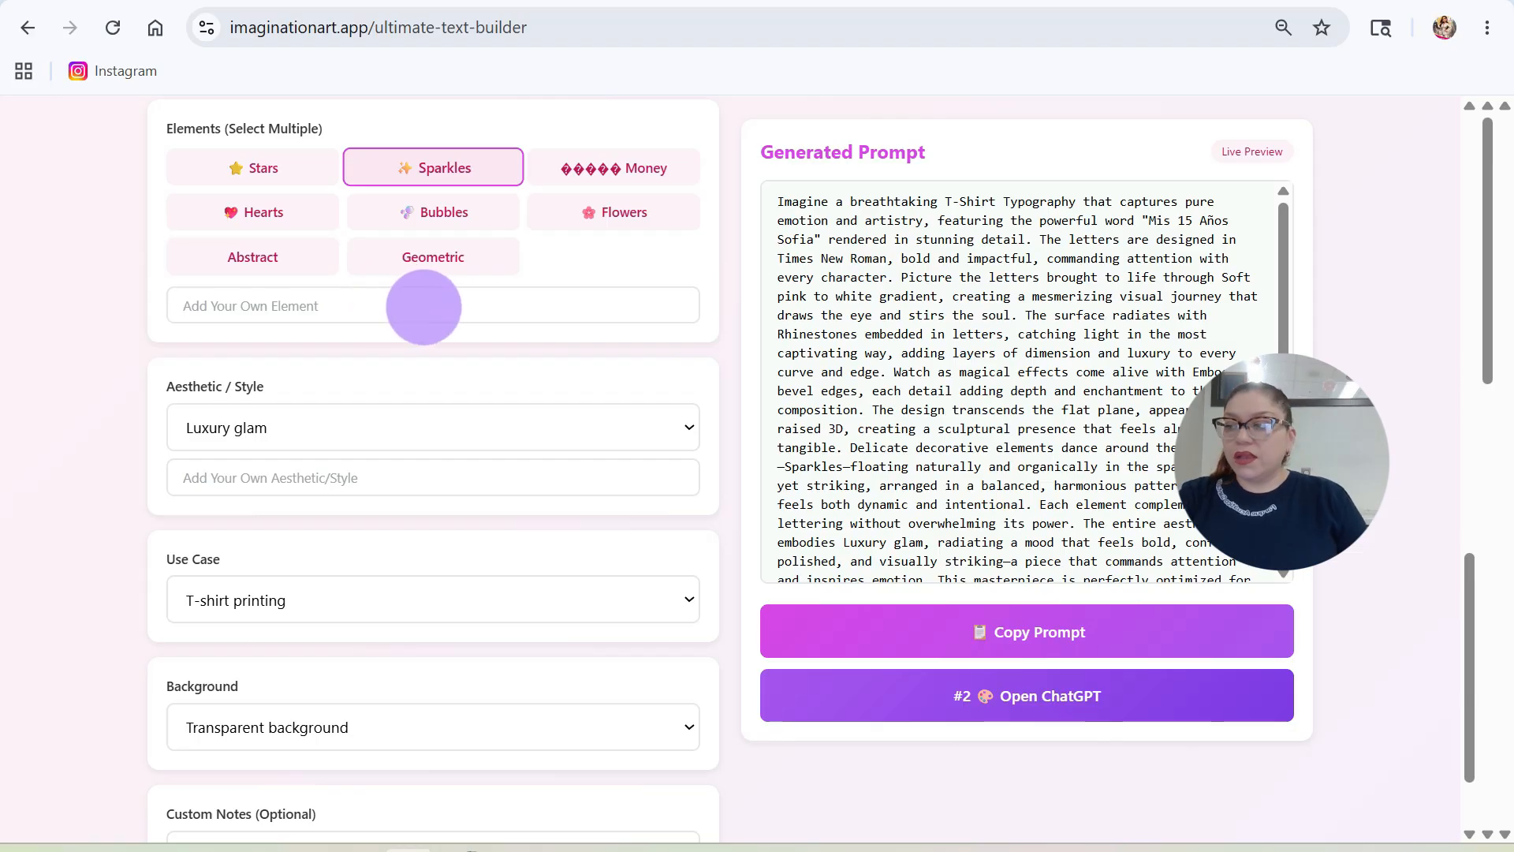
click(458, 314)
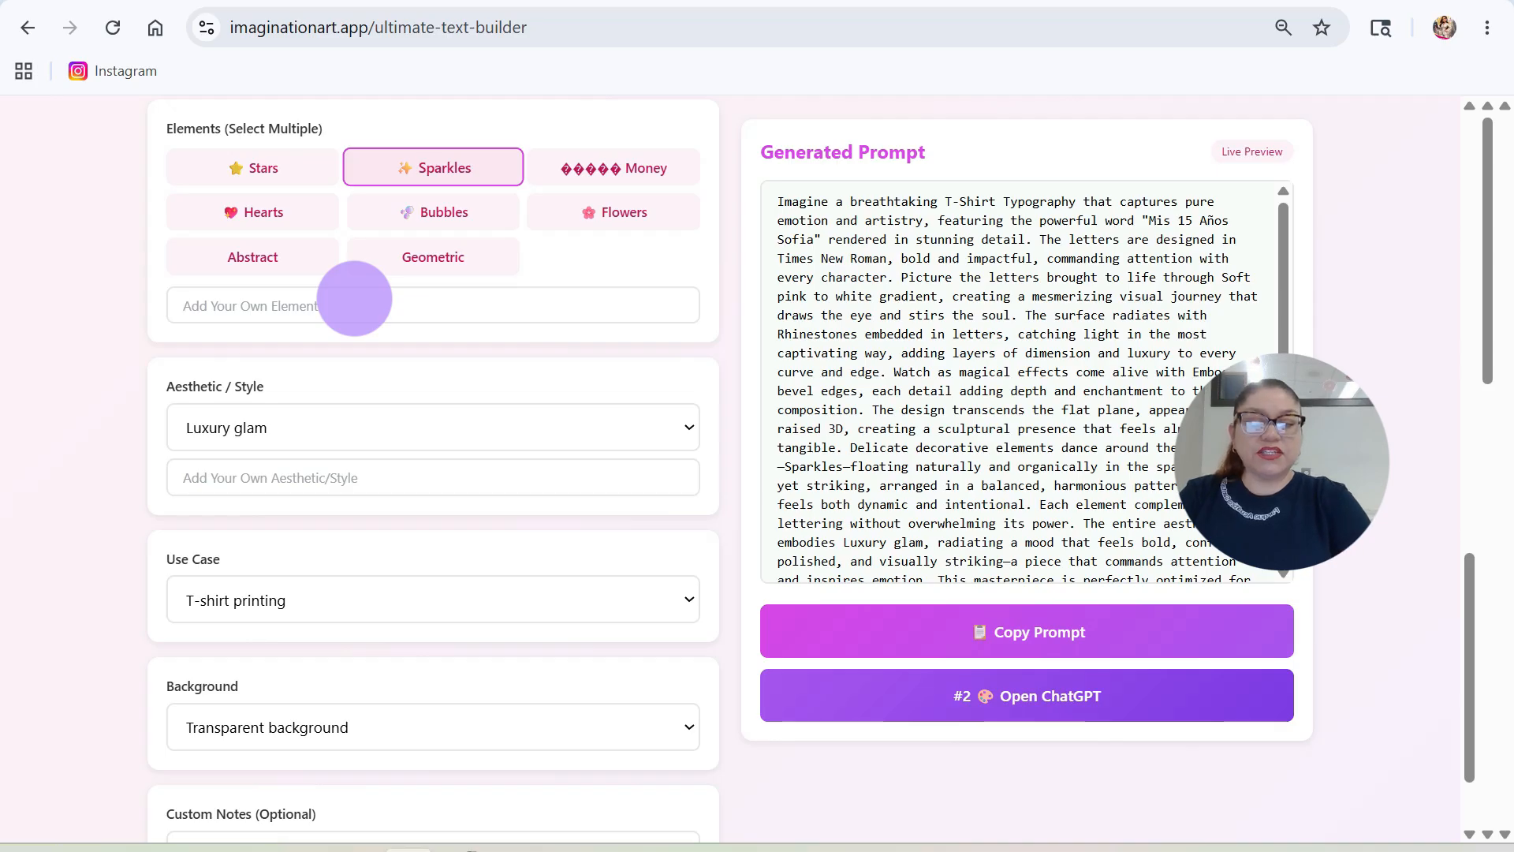
text(tar)
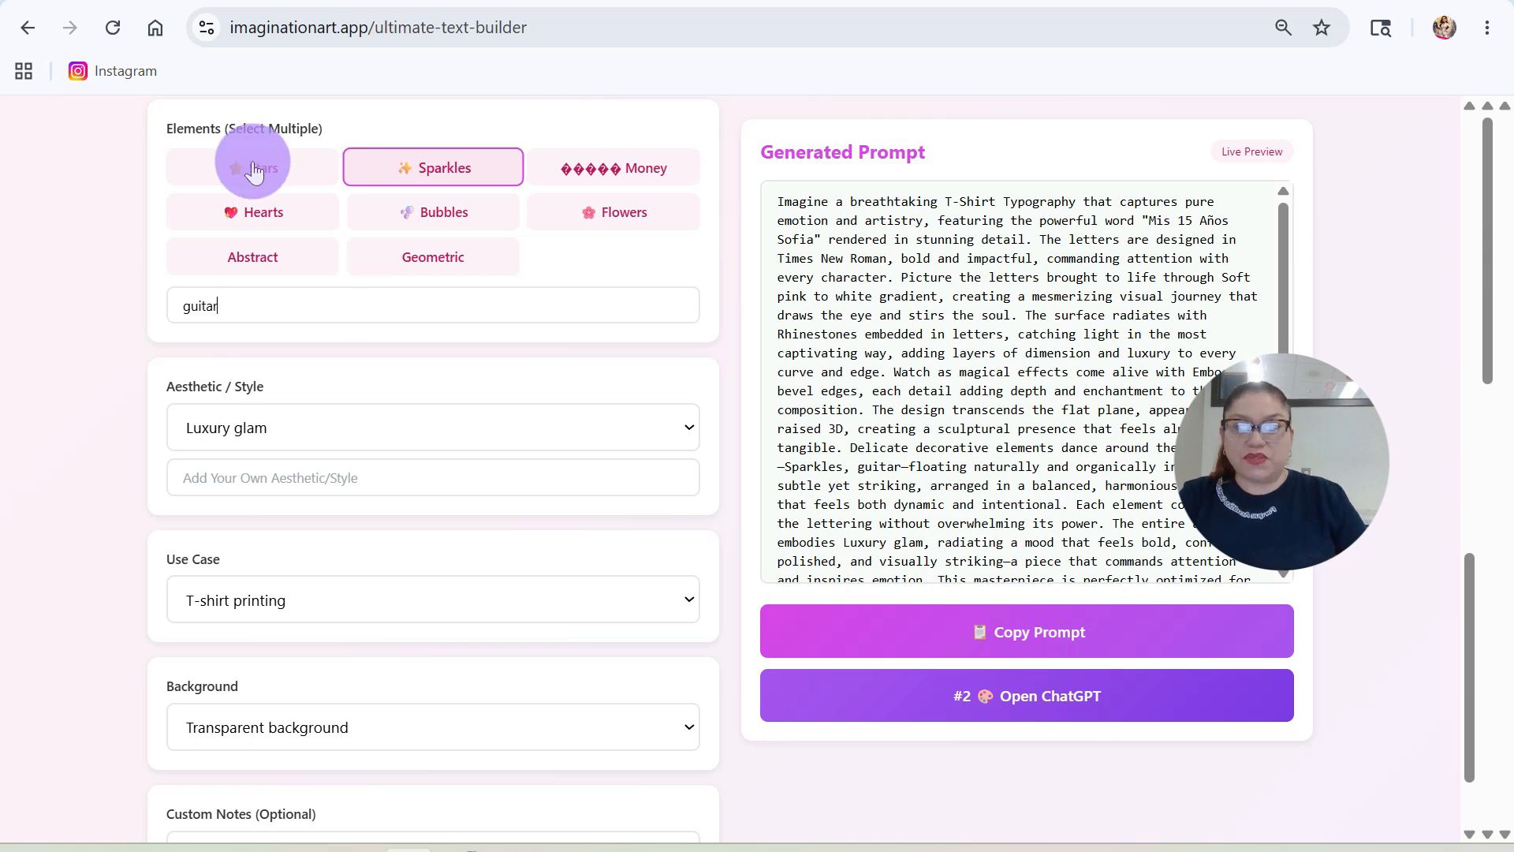
- Check the background options and keep Transparent background selected
scroll(213, 470, down, 2)
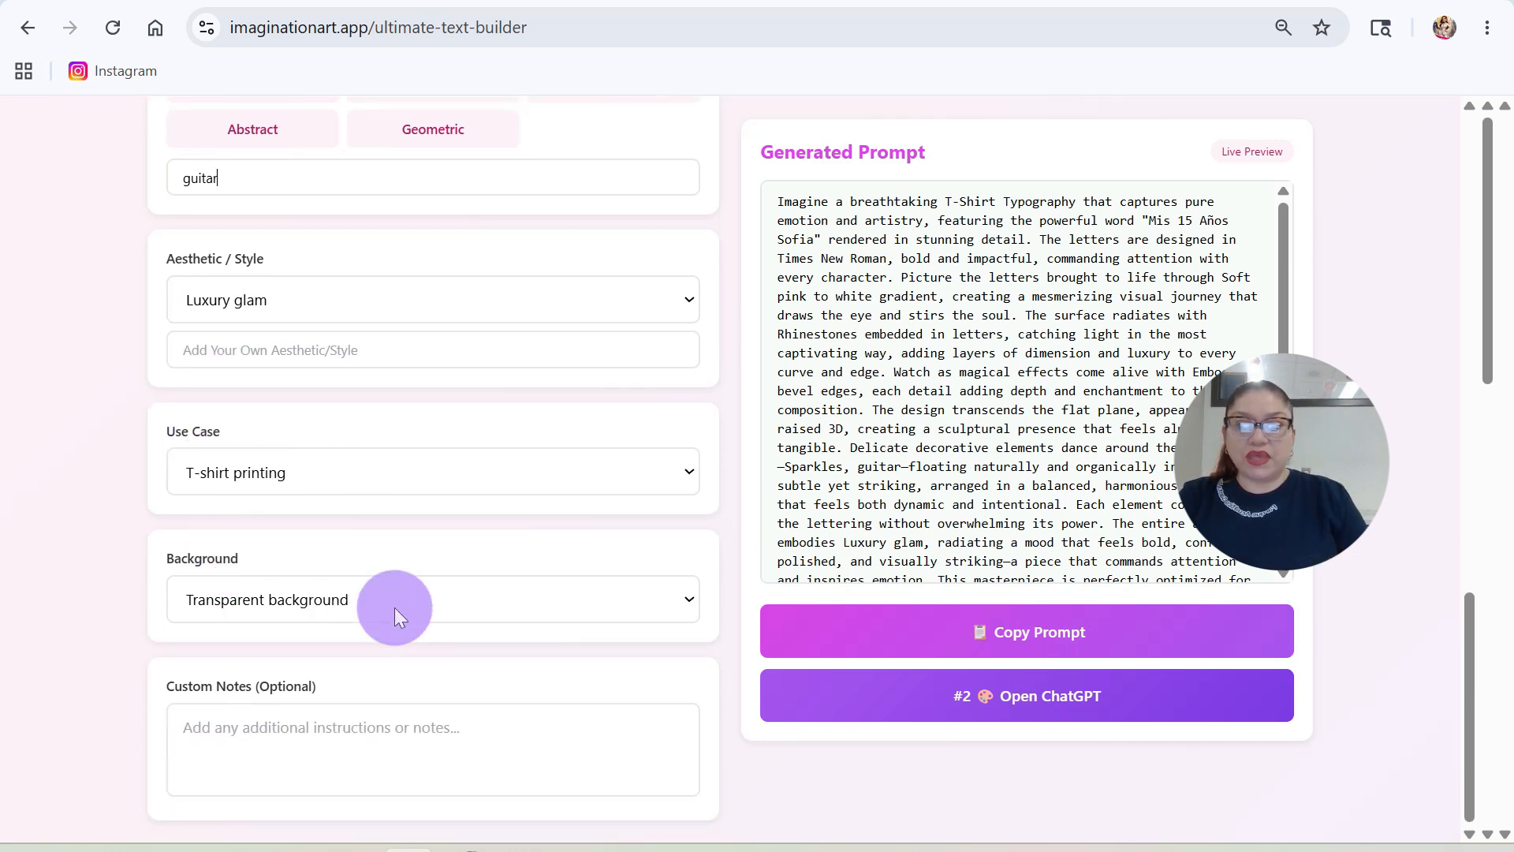
click(426, 602)
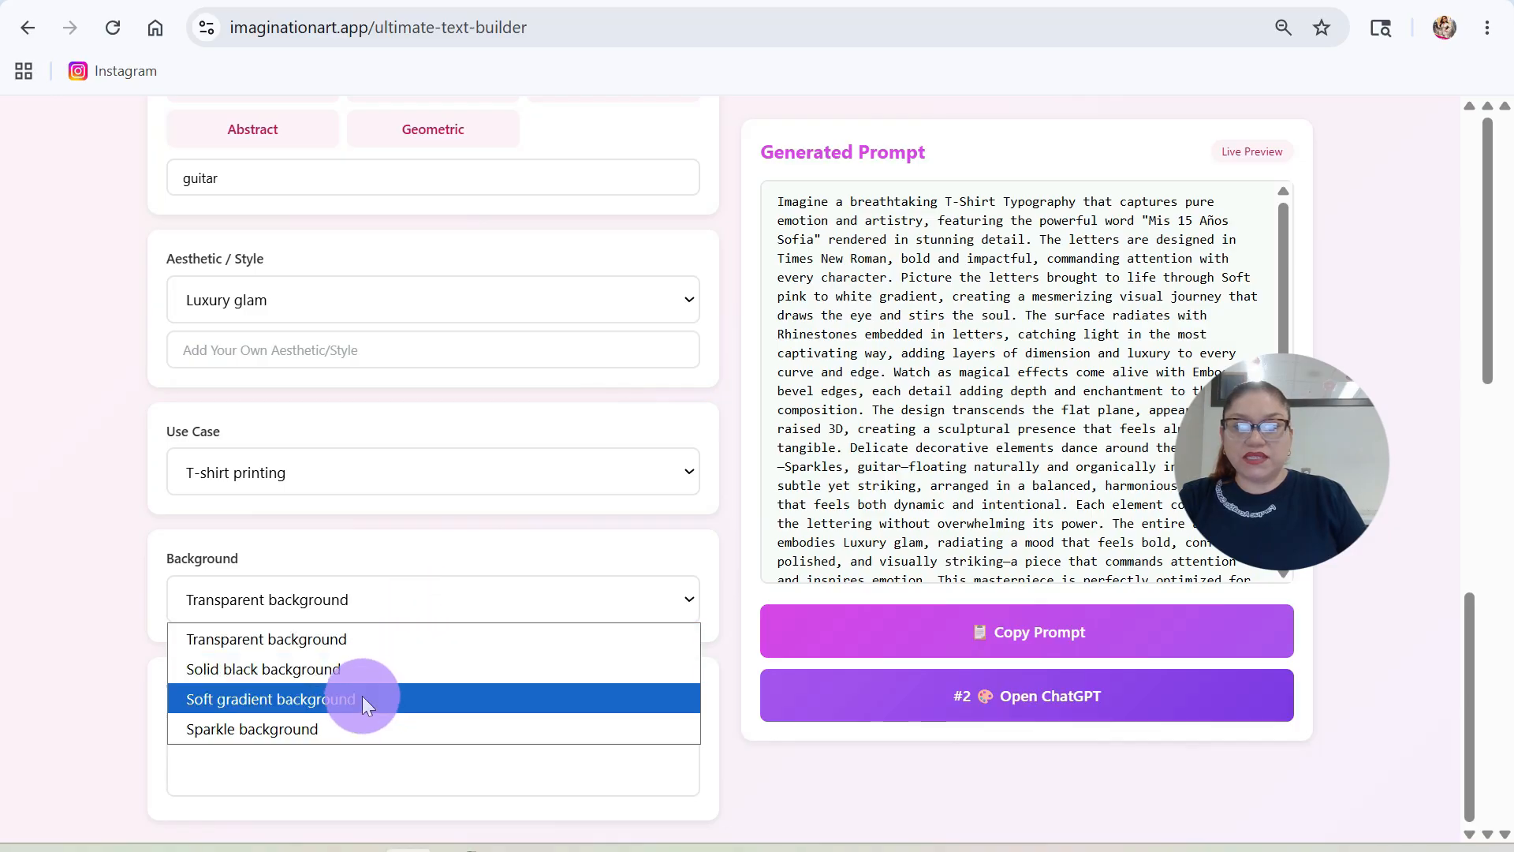
click(355, 641)
- Copy the generated prompt and open ChatGPT from the text builder
scroll(462, 571, down, 5)
click(1025, 277)
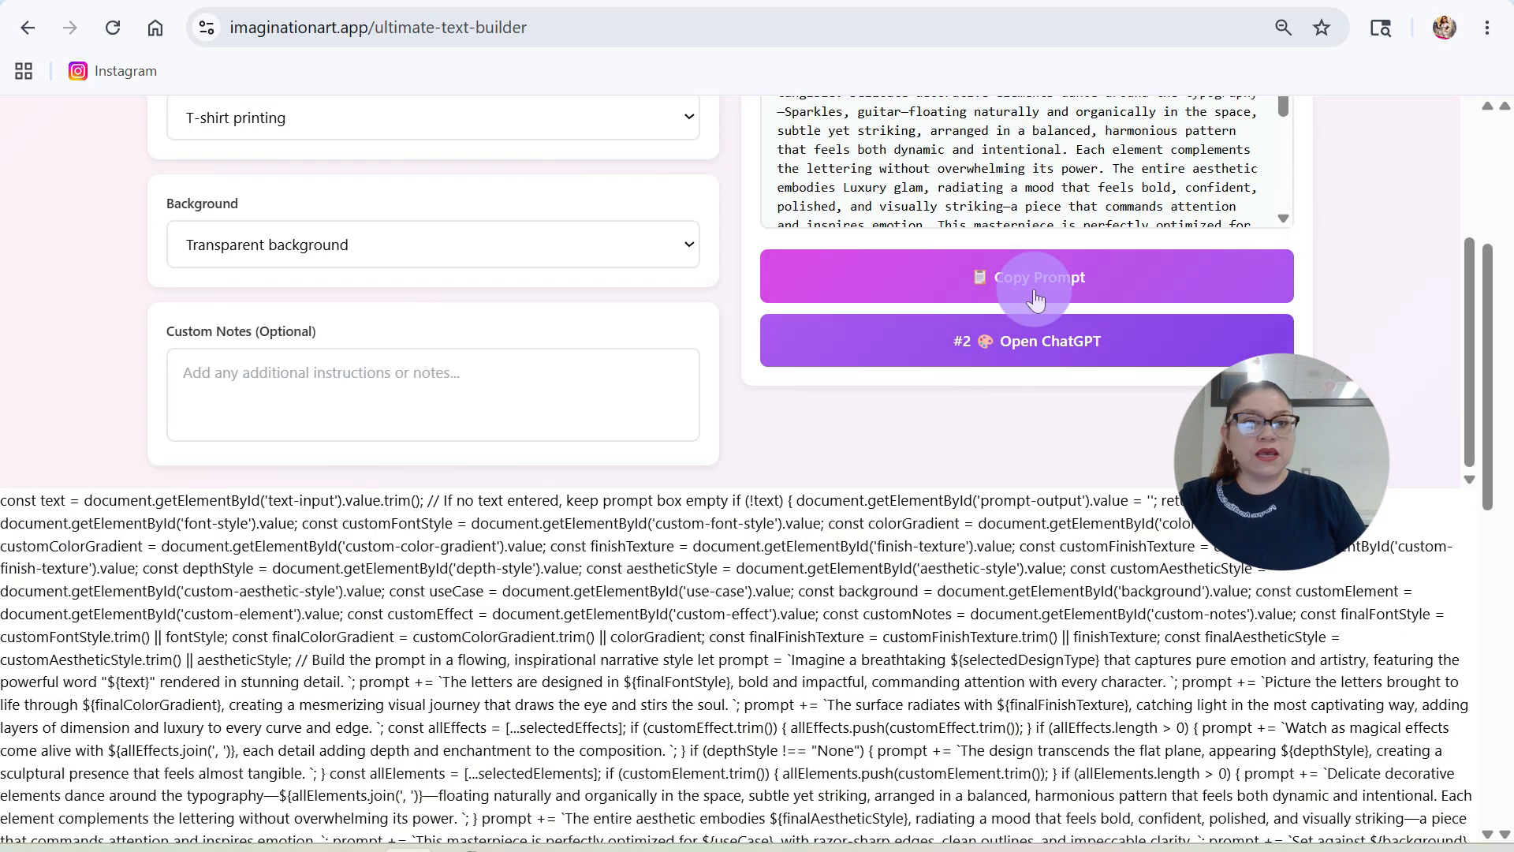
click(1011, 347)
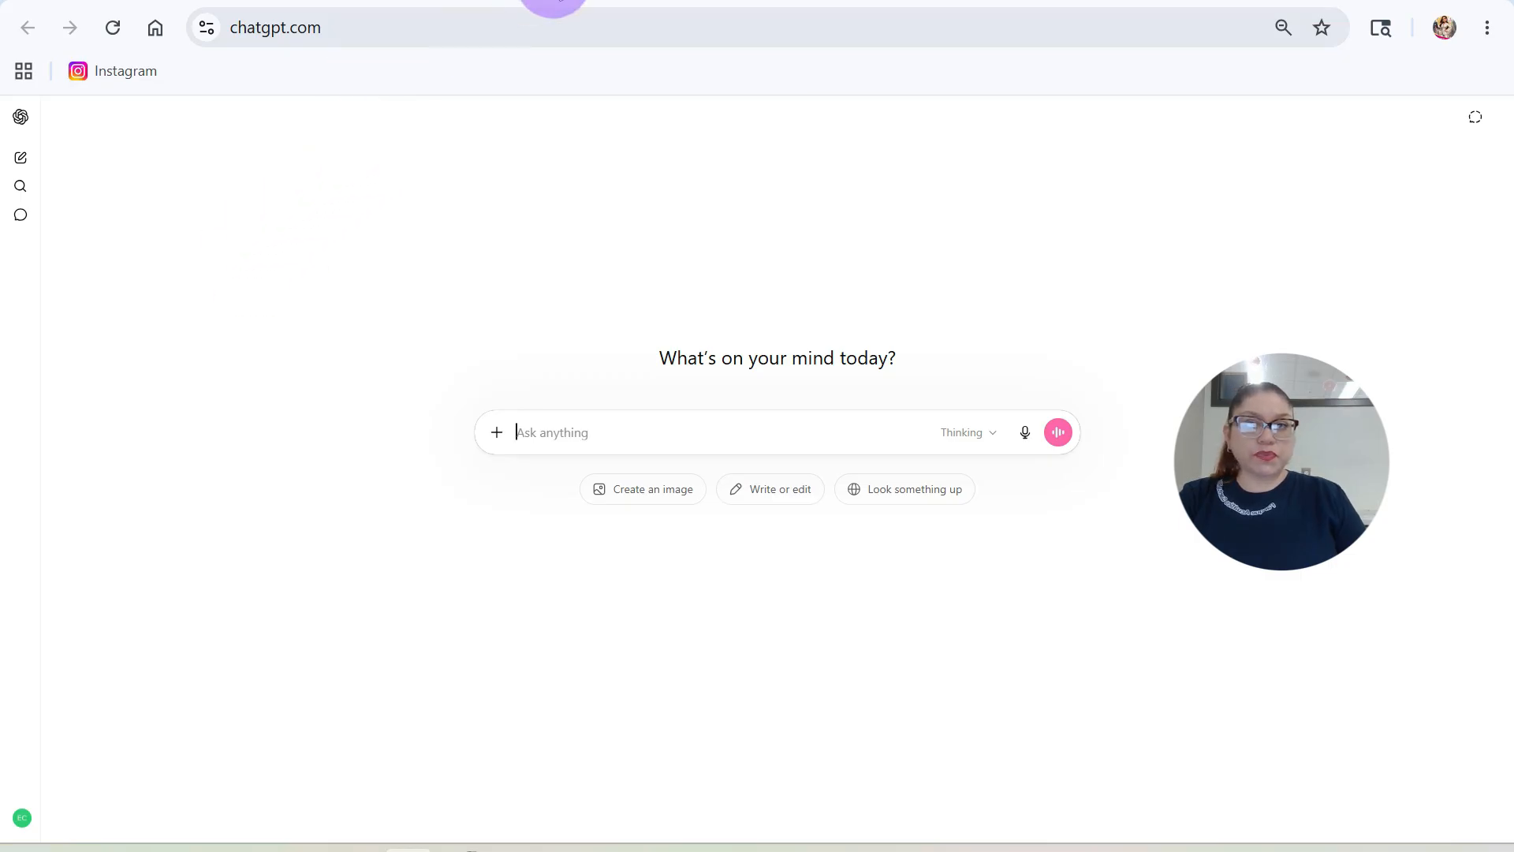
- Open ChatGPT manually in a separate browser tab and return to the original ChatGPT tab
click(553, 2)
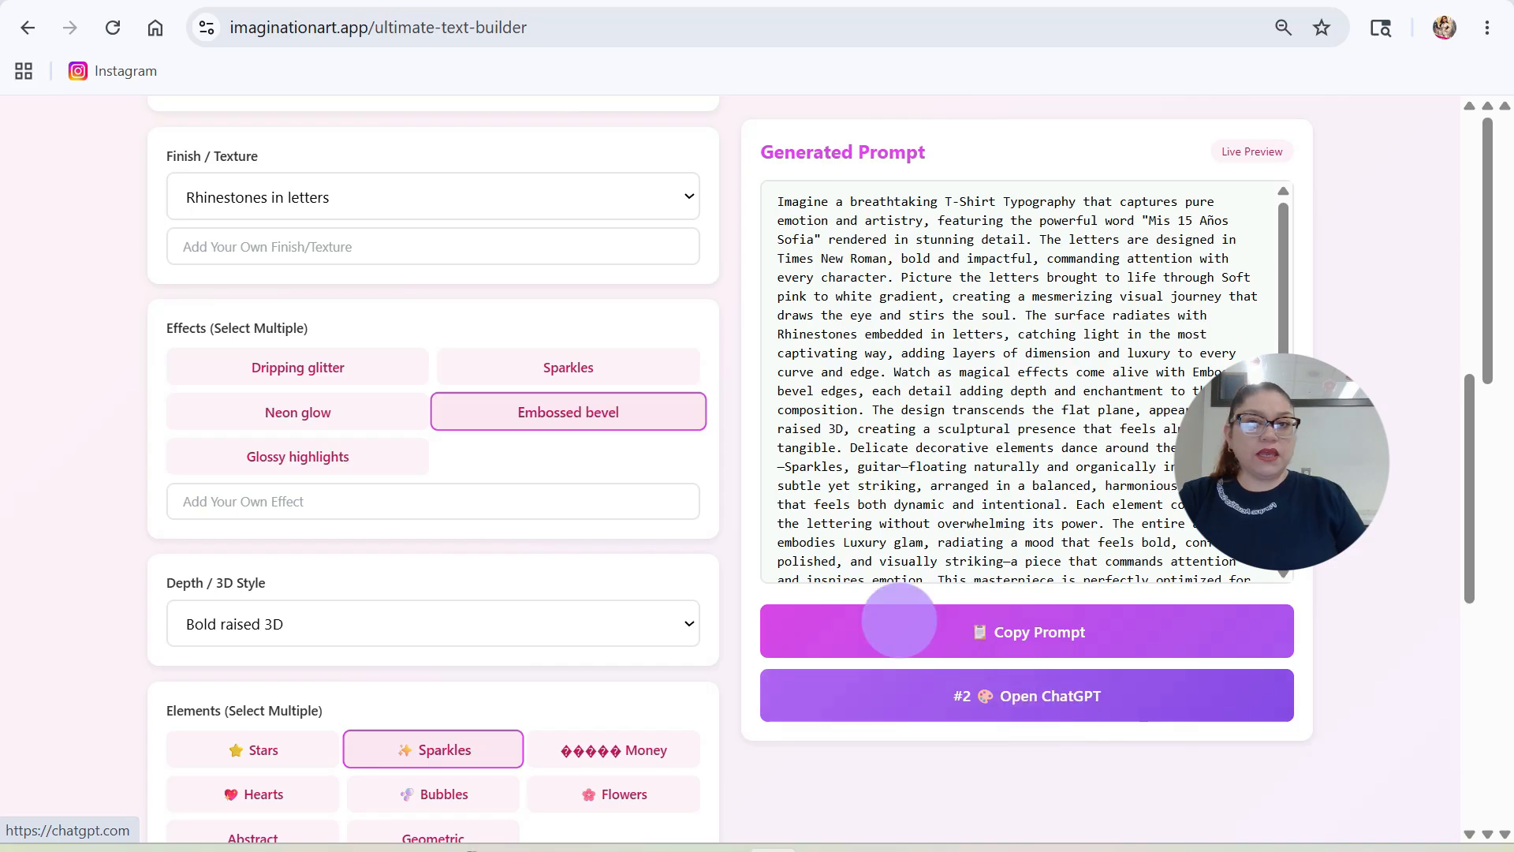
click(687, 2)
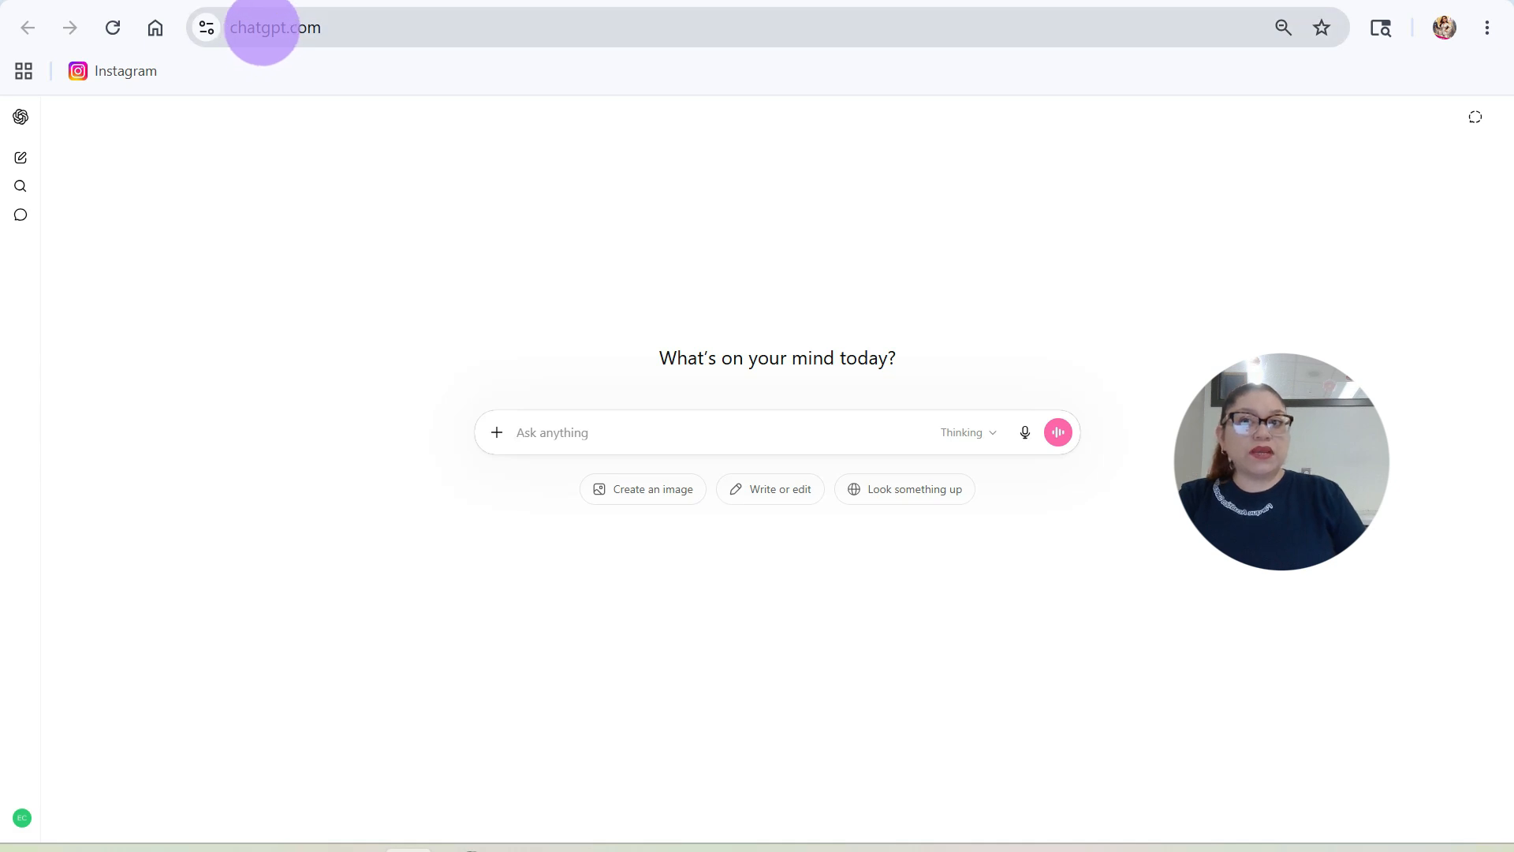
click(1277, 0)
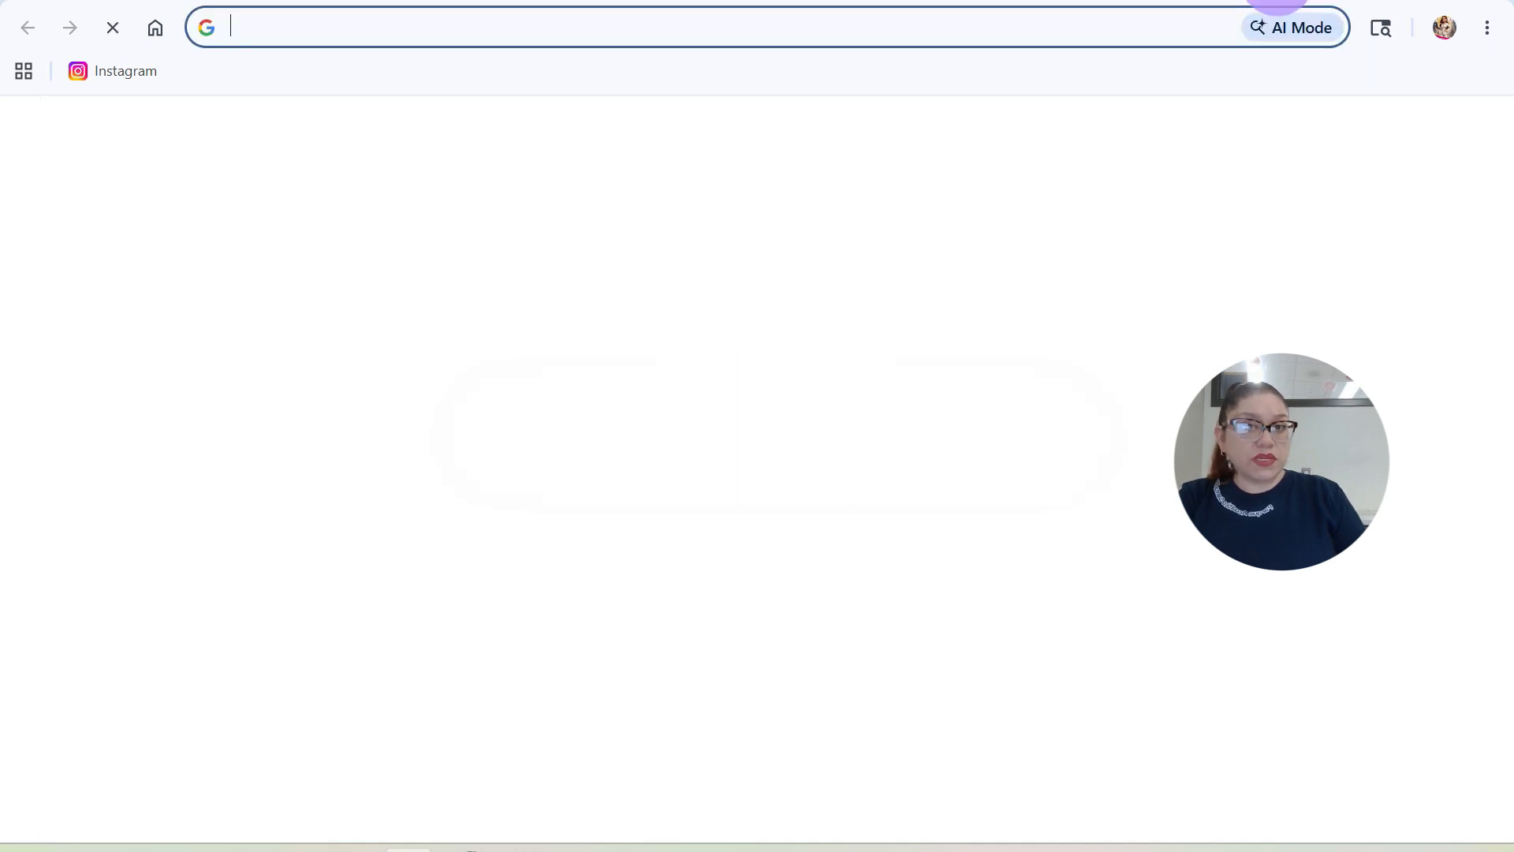
click(325, 30)
text(chat)
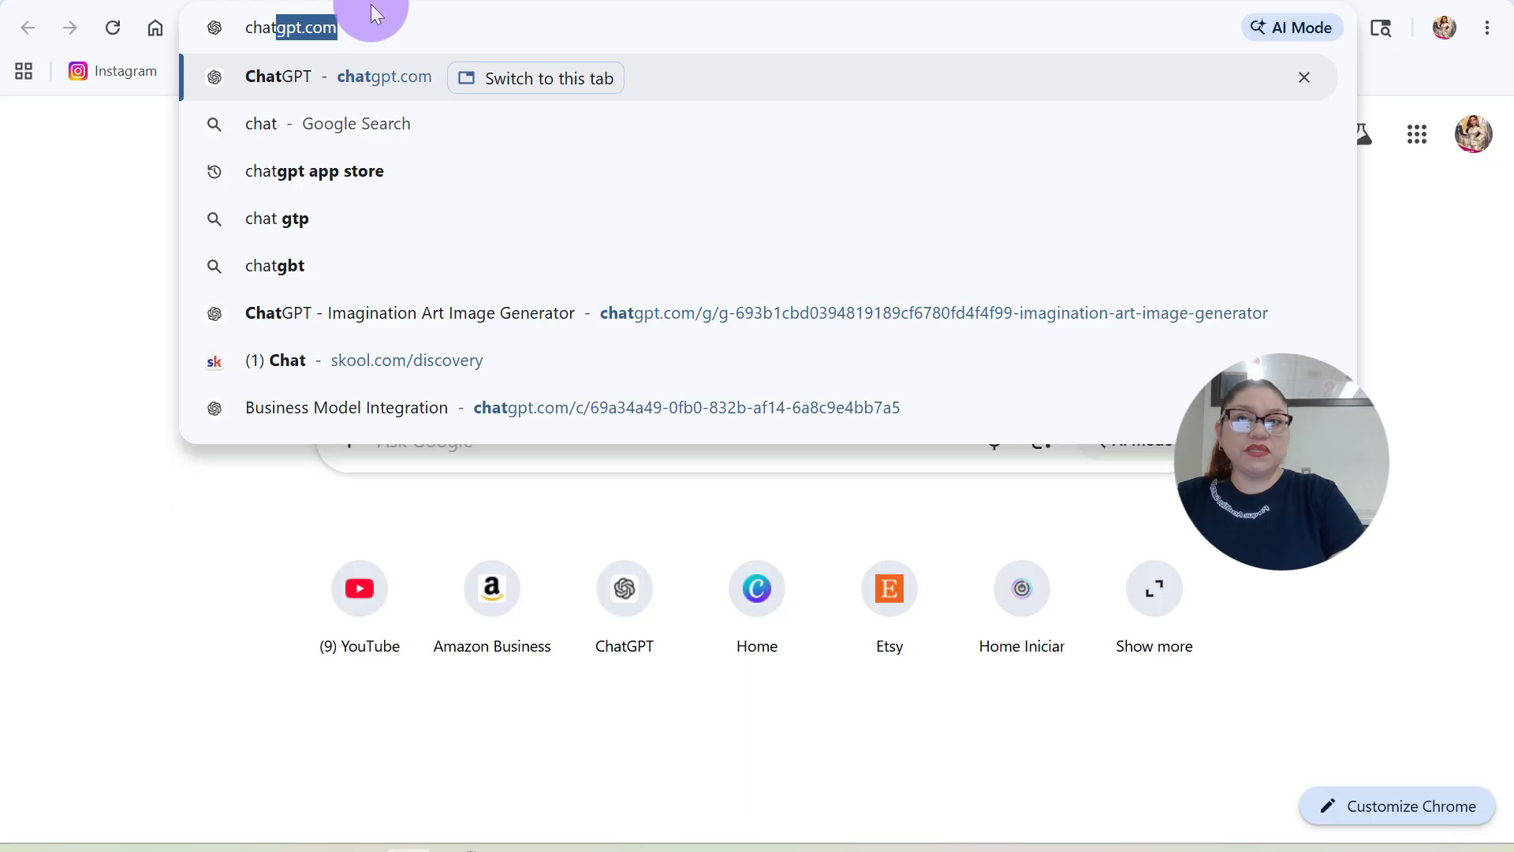
key(Return)
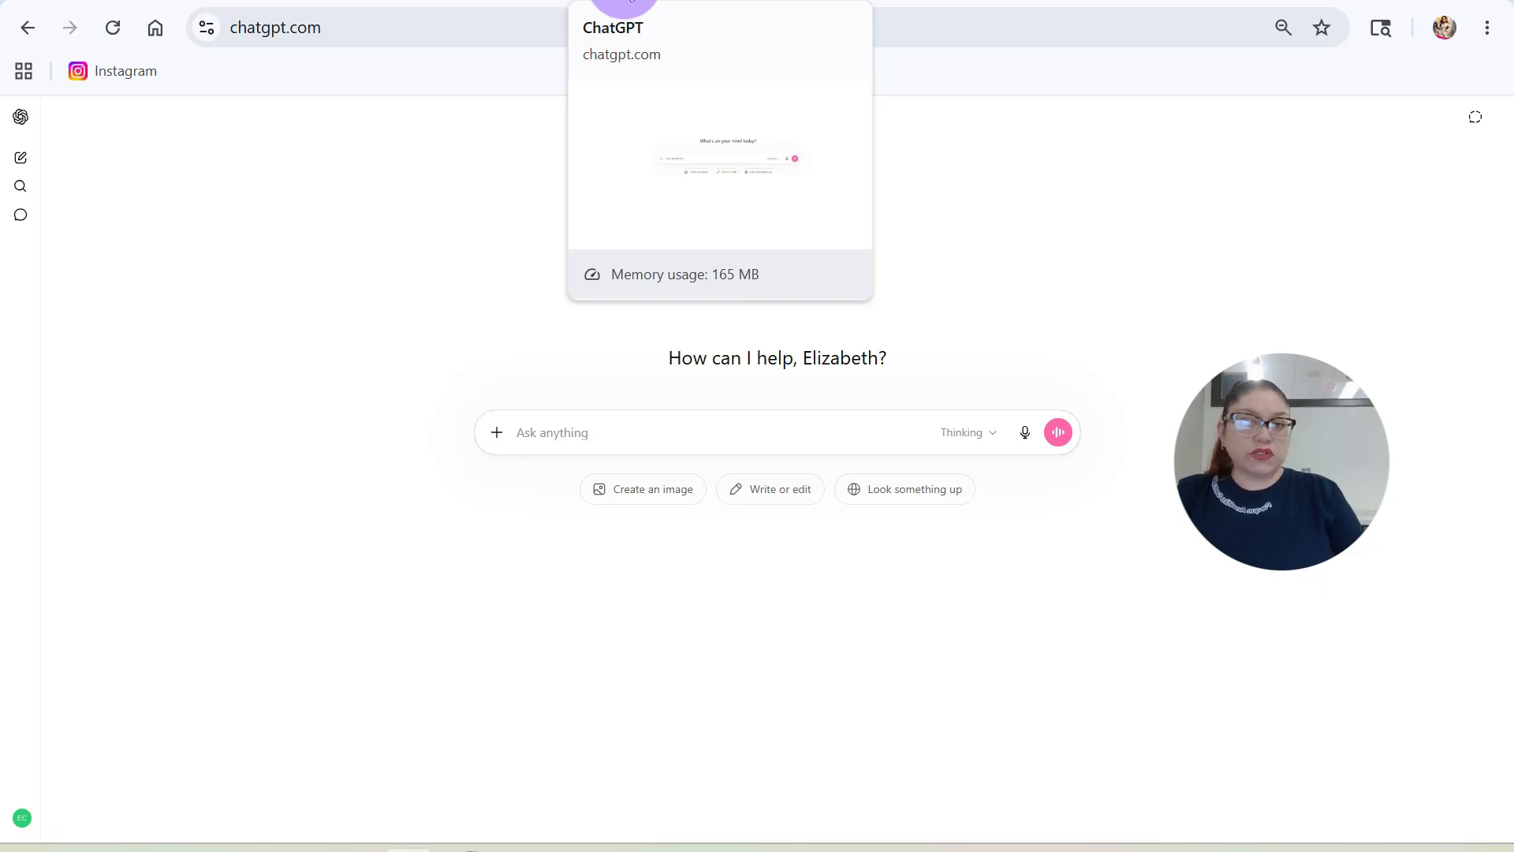
click(631, 1)
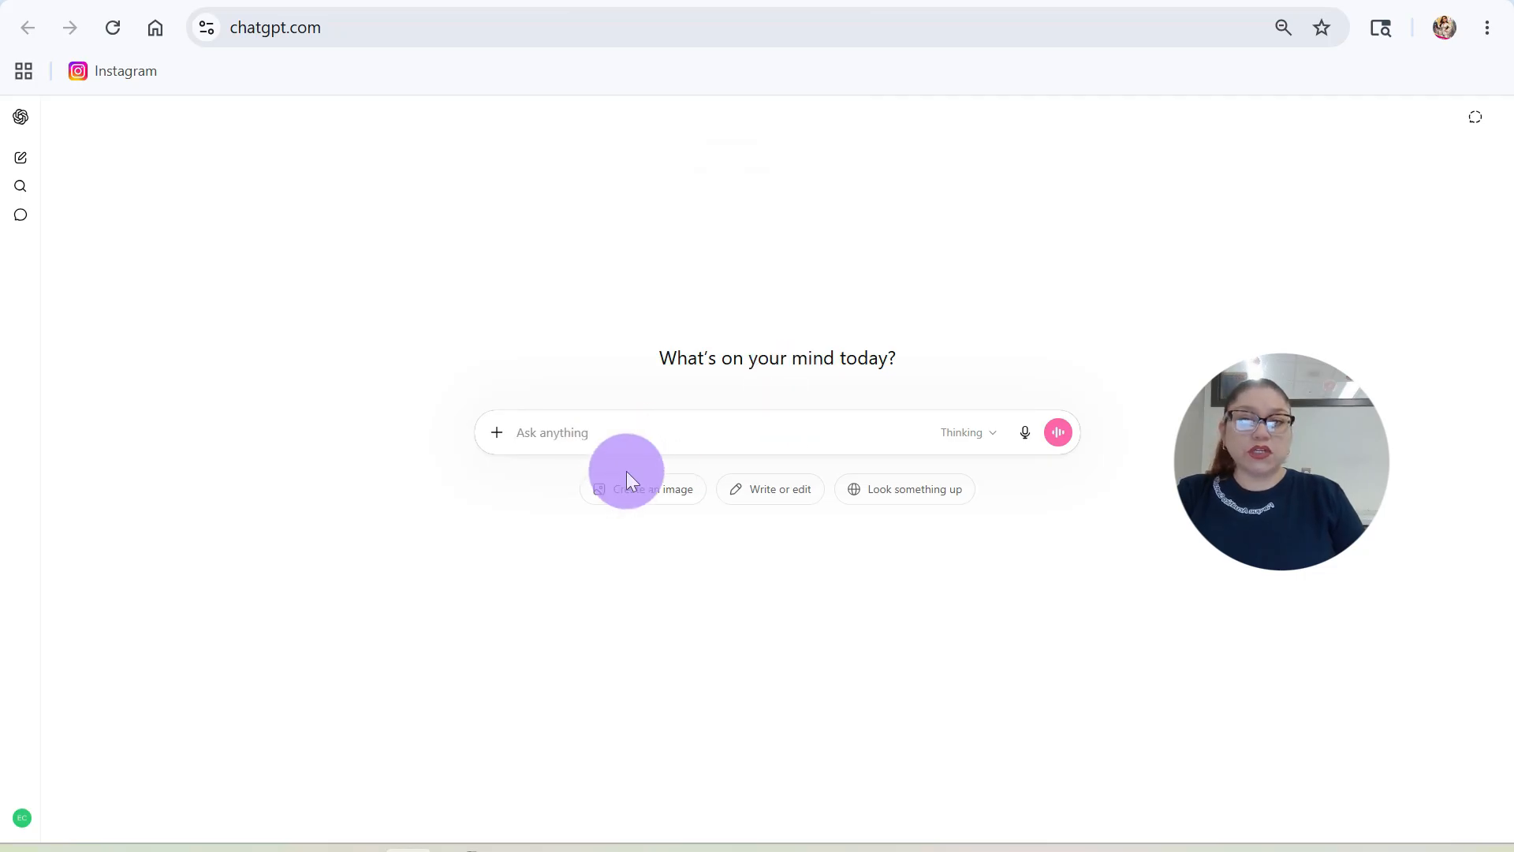
- Submit the copied prompt to generate the T-shirt artwork and download the finished image
key(ctrl+v)
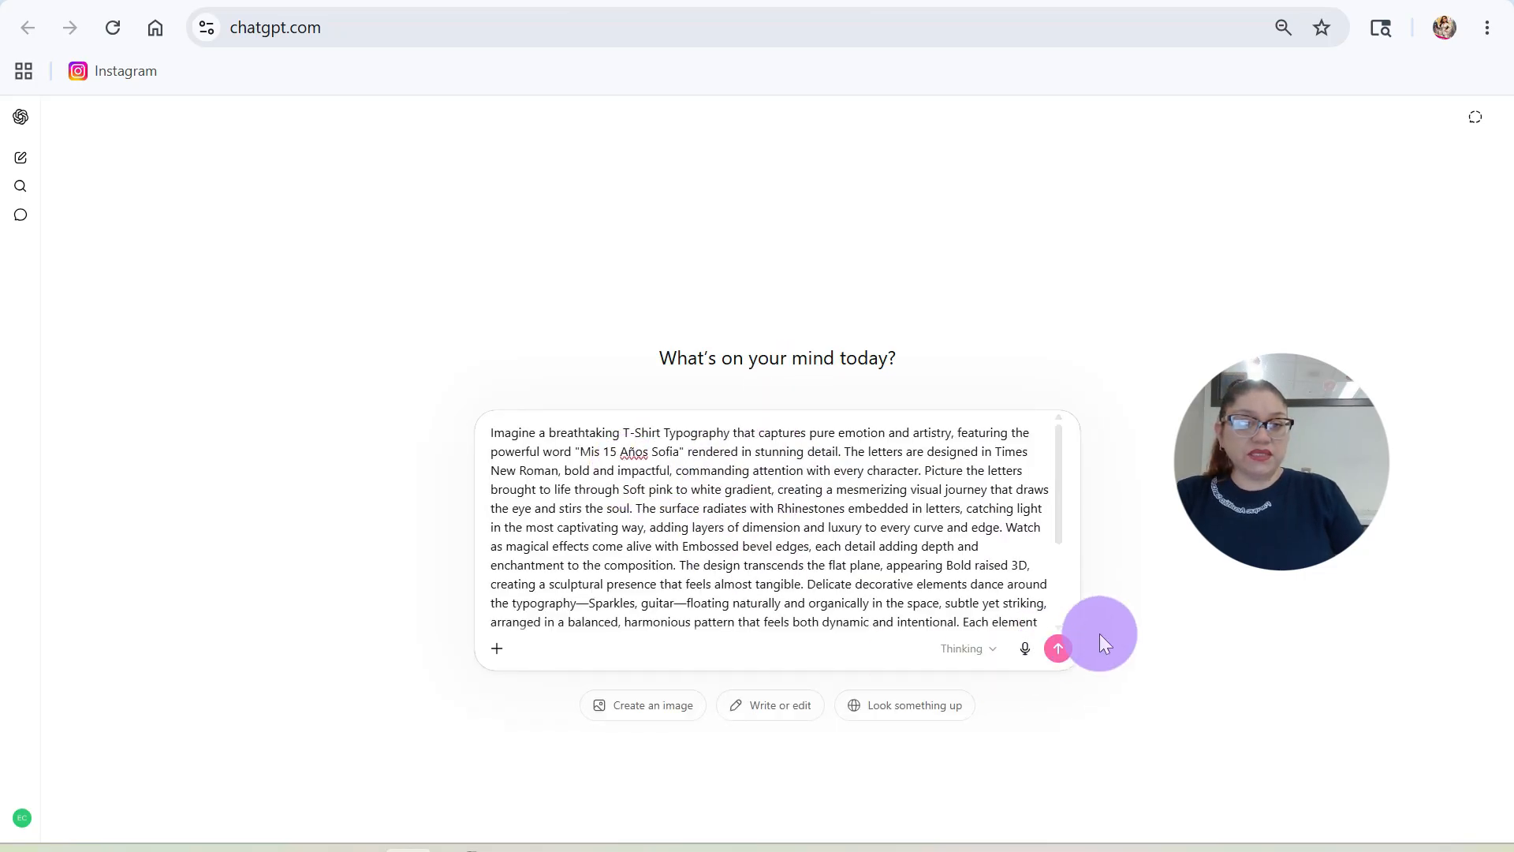
click(1057, 648)
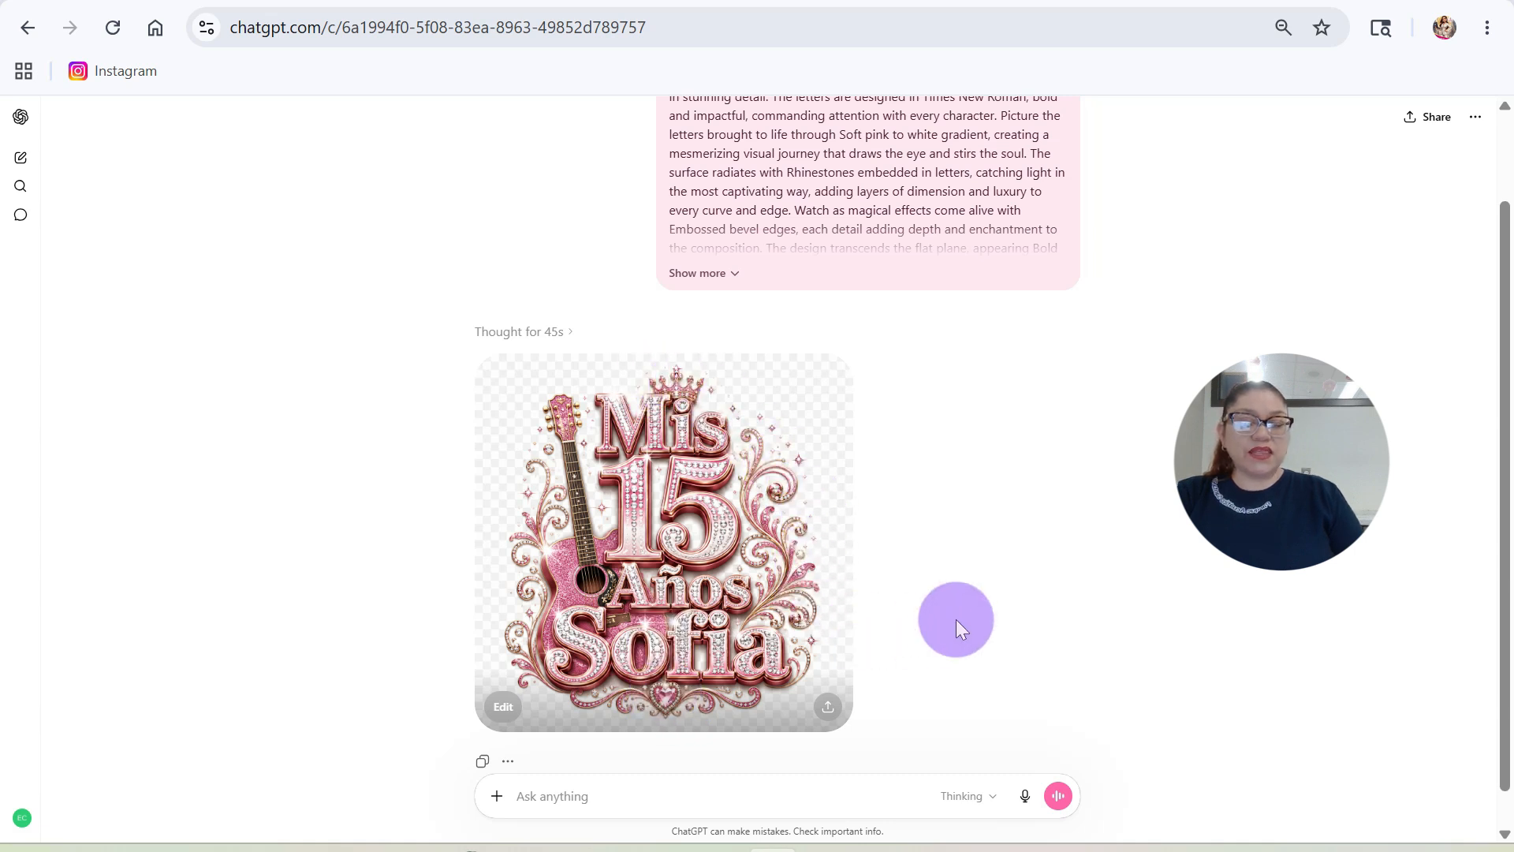
click(763, 641)
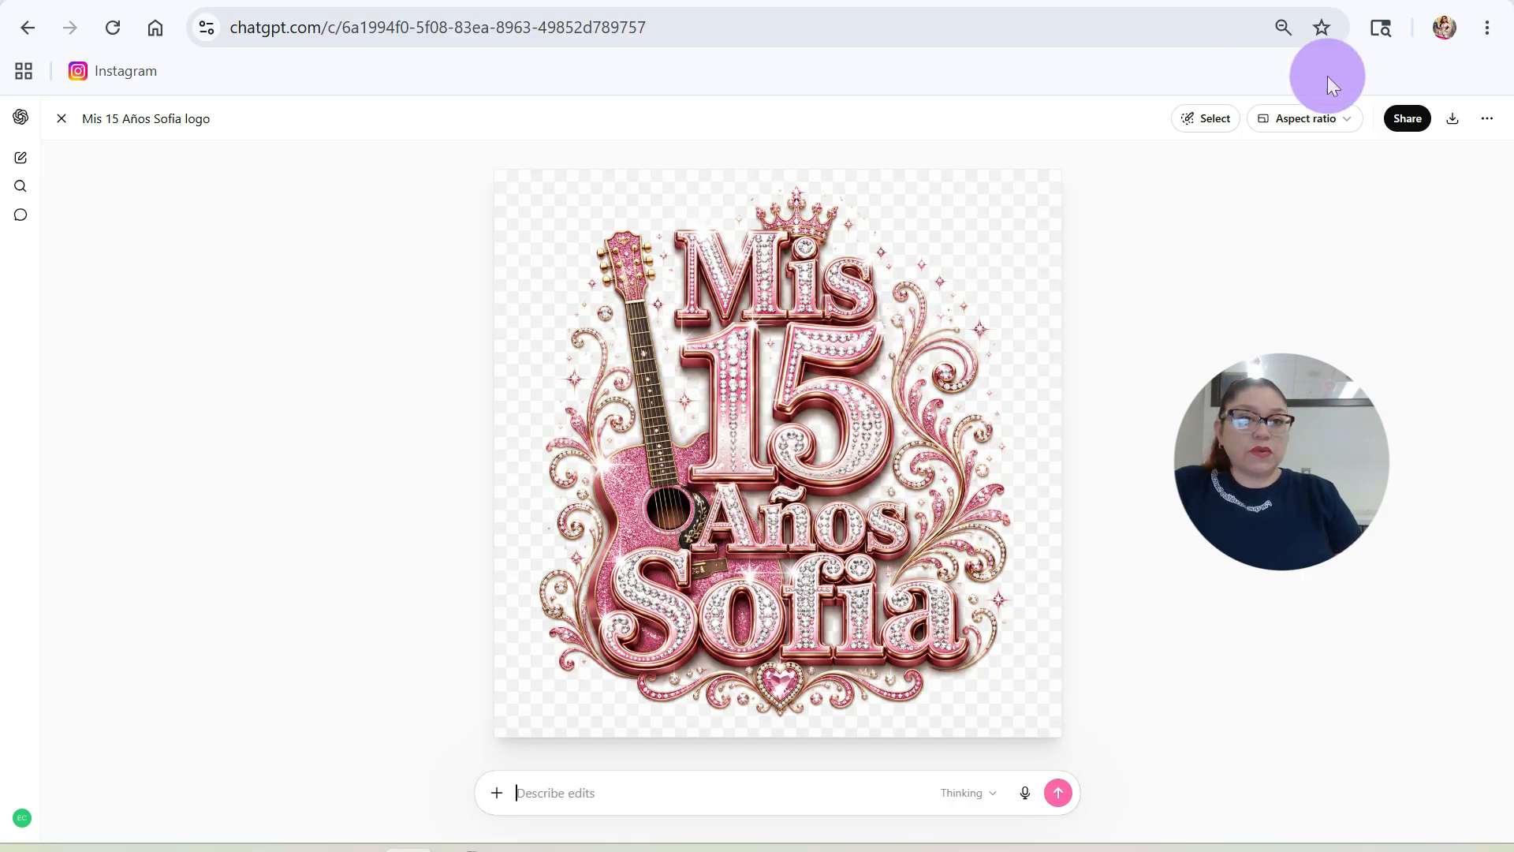
click(1452, 119)
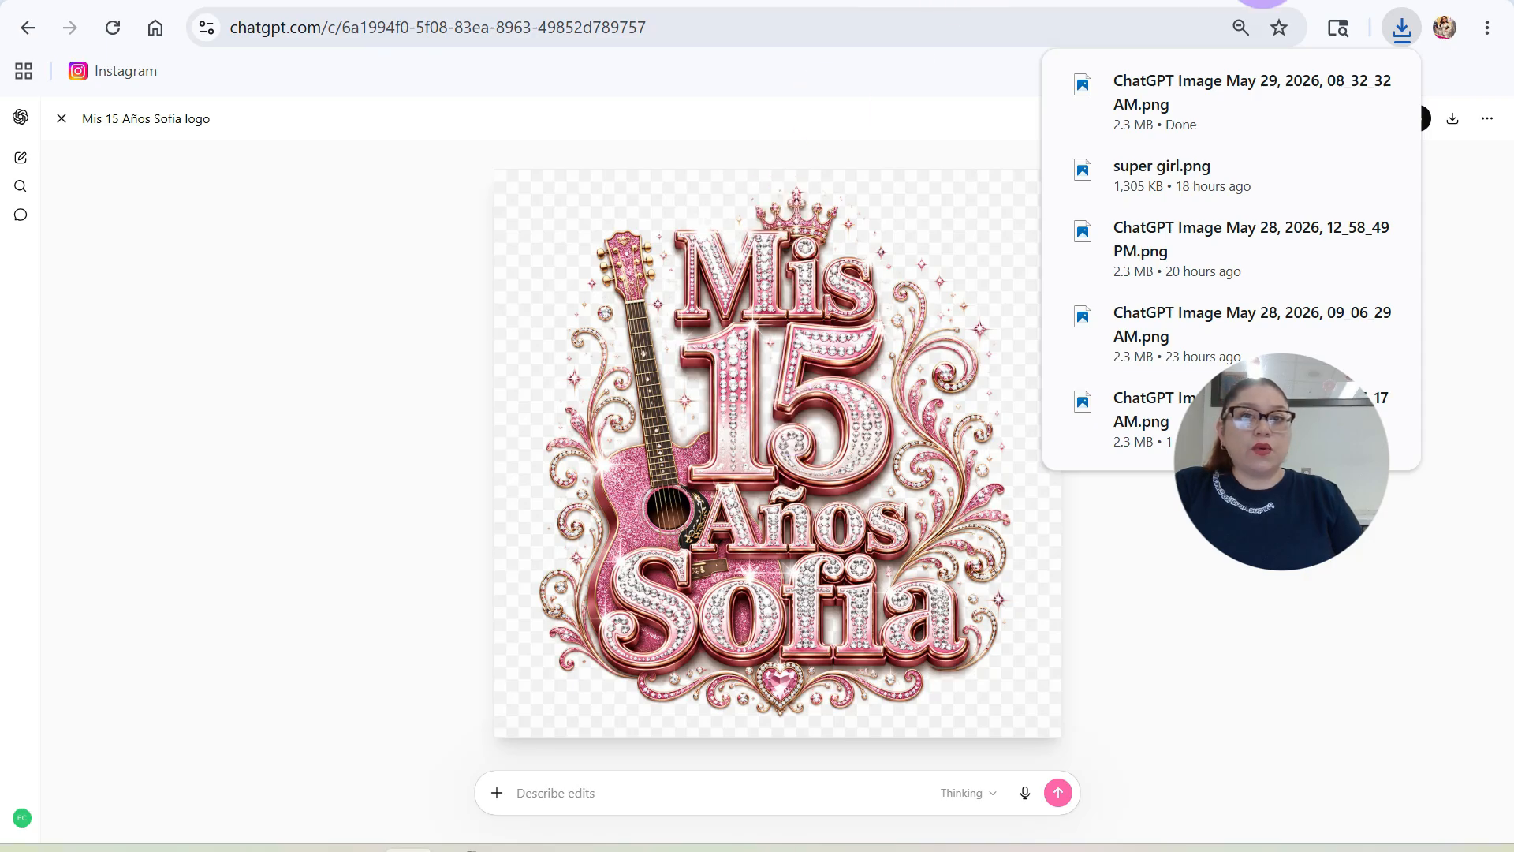
- Switch to Canva and open the social media formats for creating a design
click(955, 1)
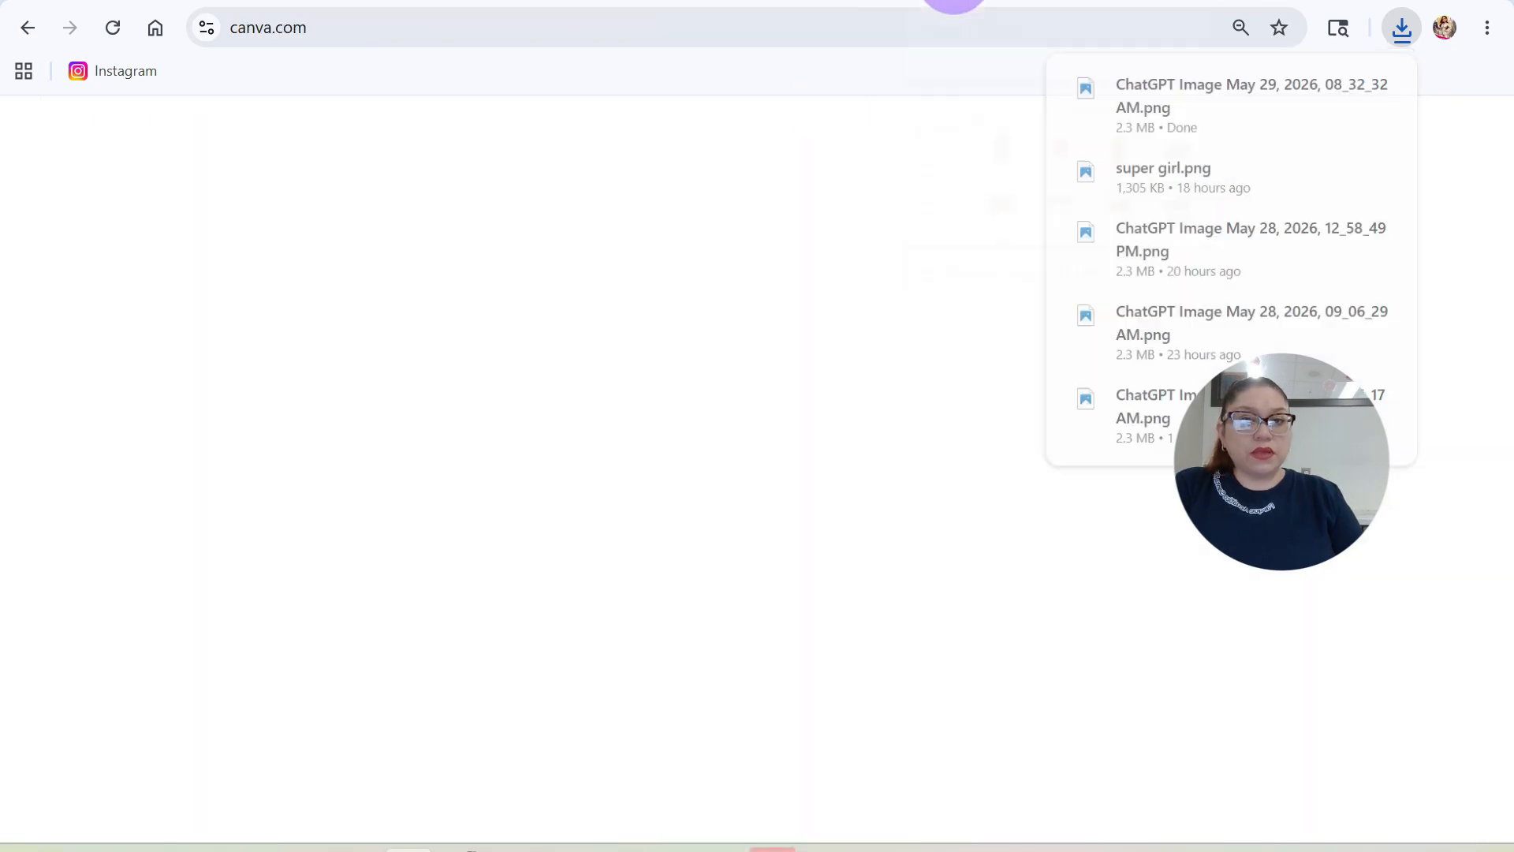
click(1436, 150)
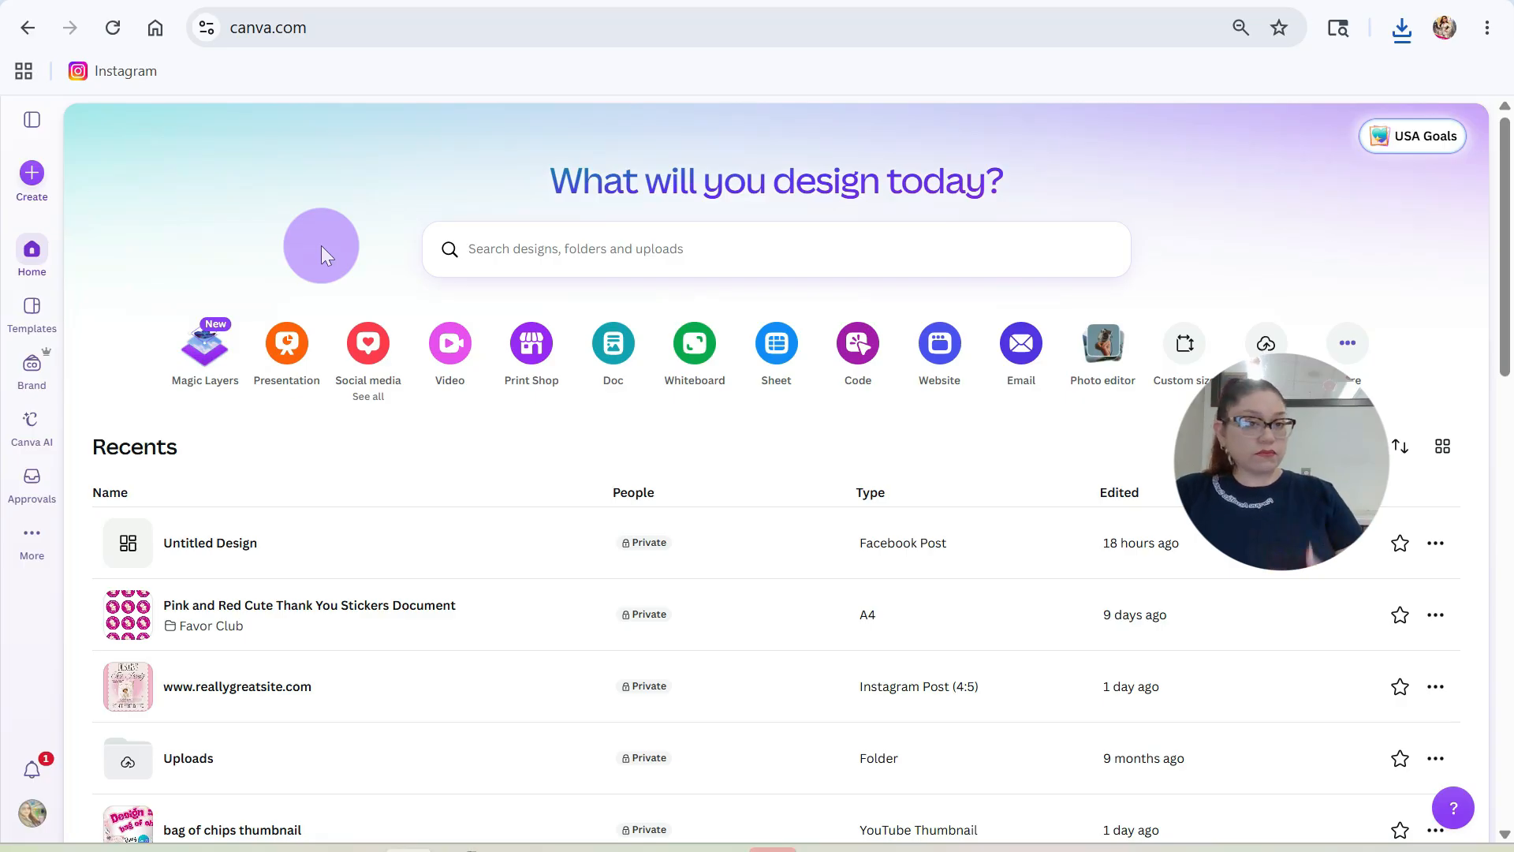
click(367, 355)
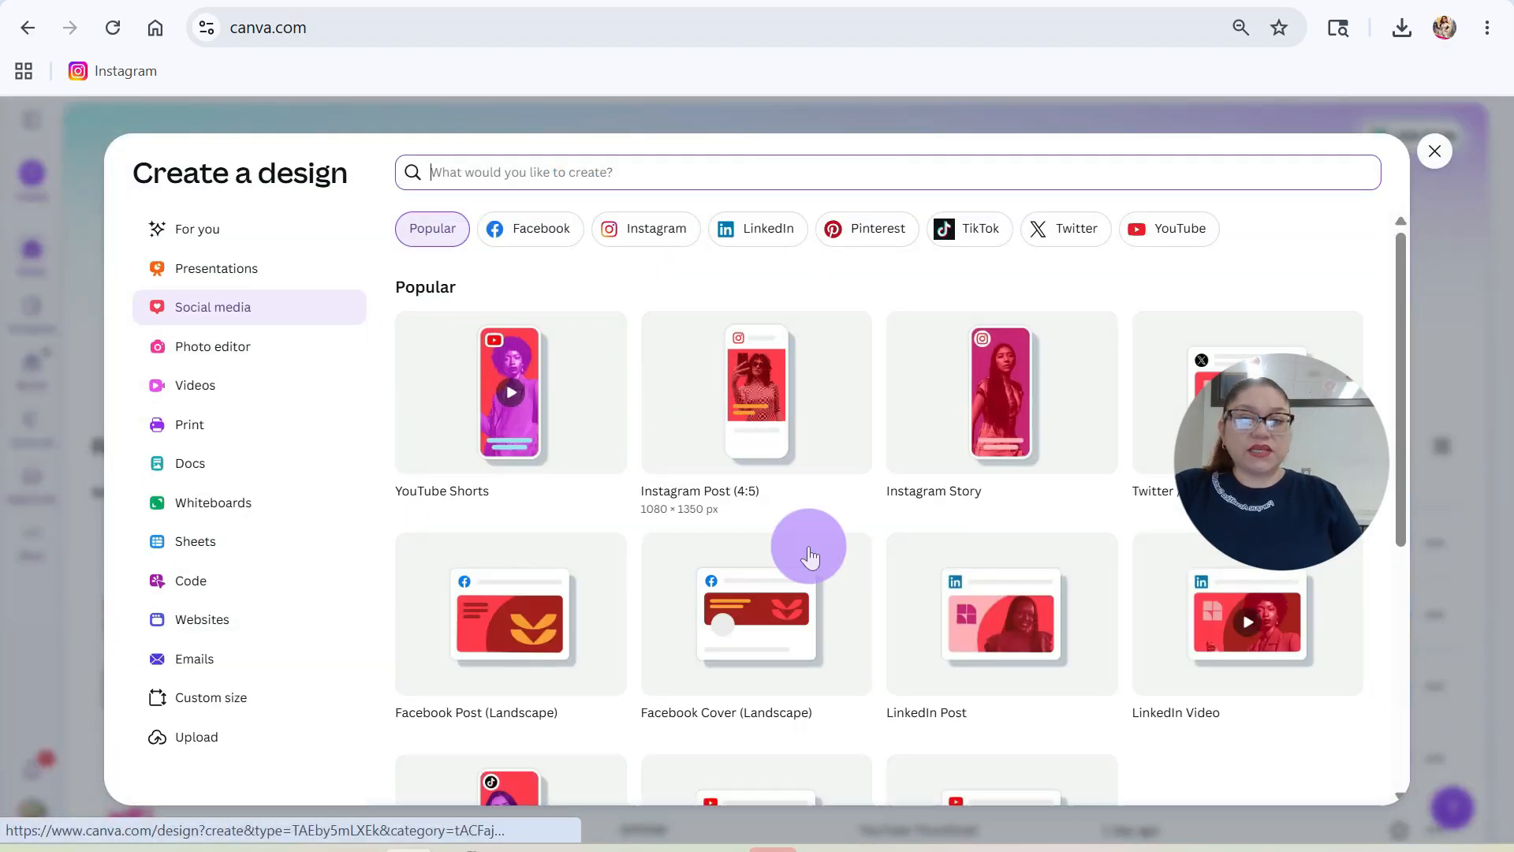
click(753, 607)
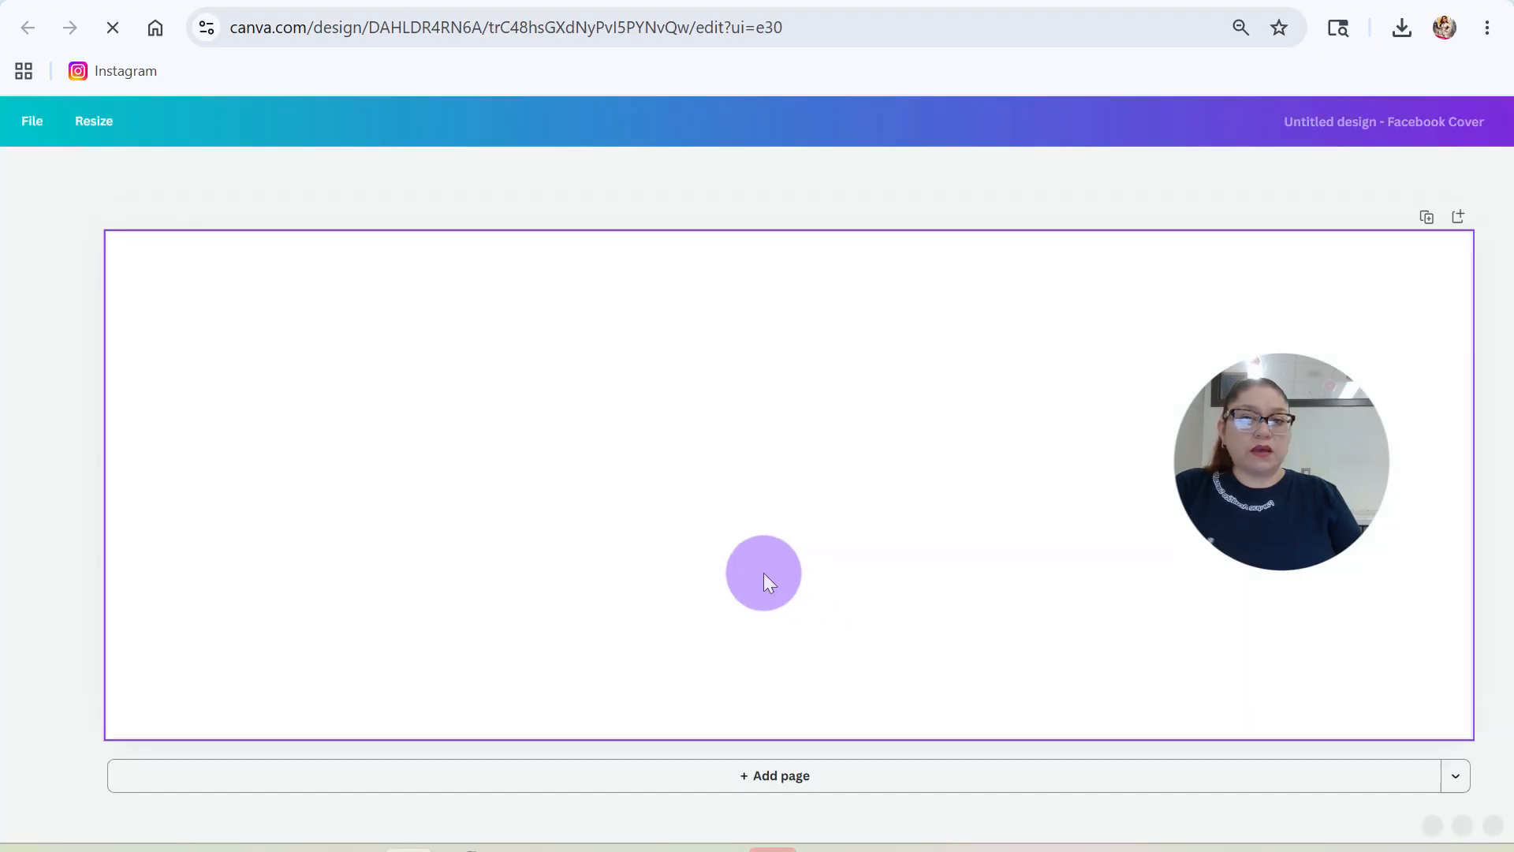
click(889, 0)
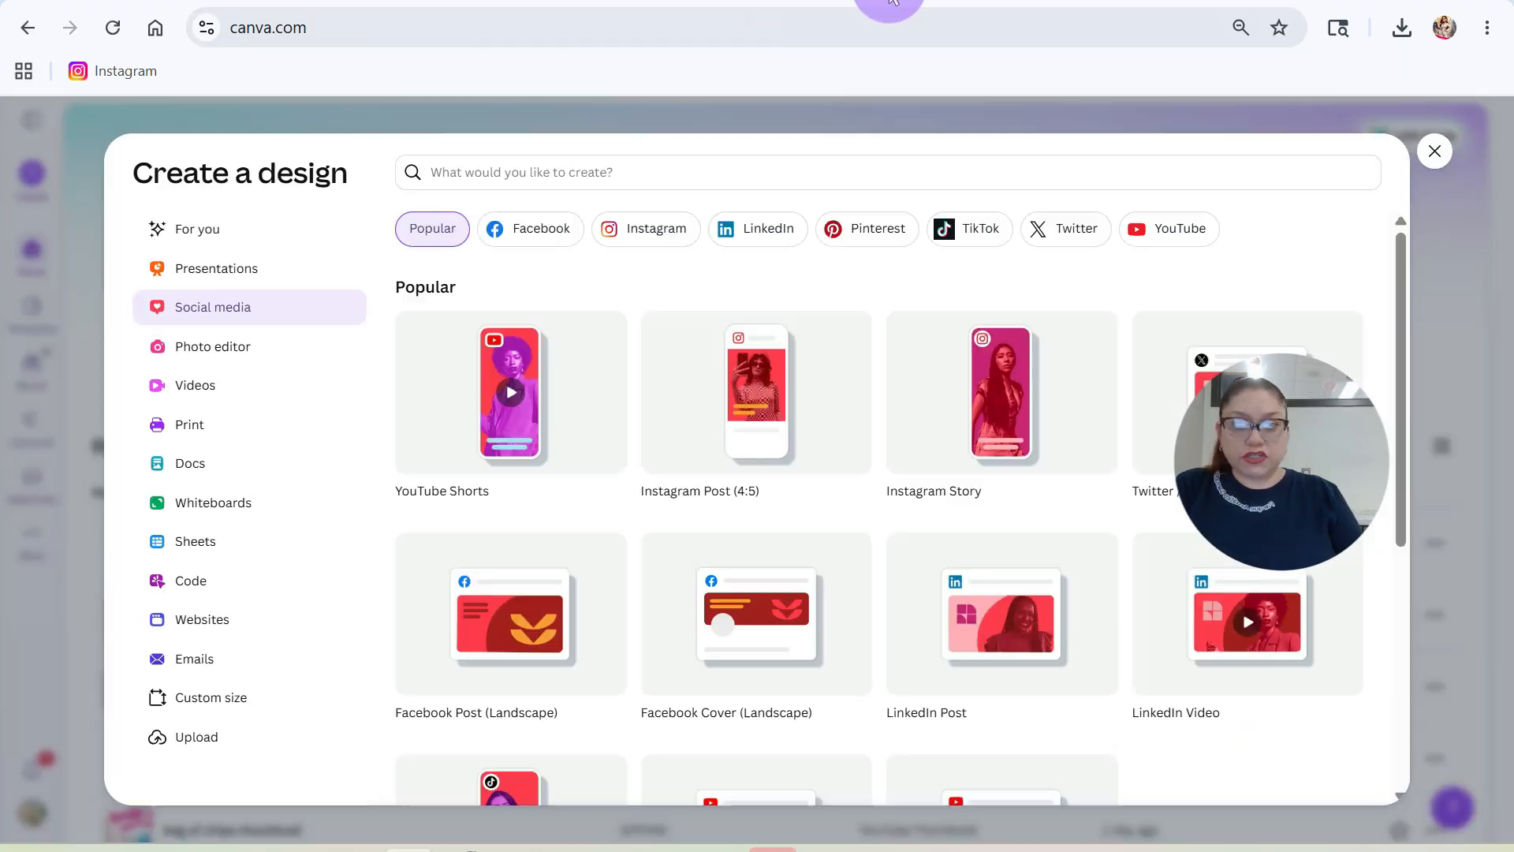
click(1016, 636)
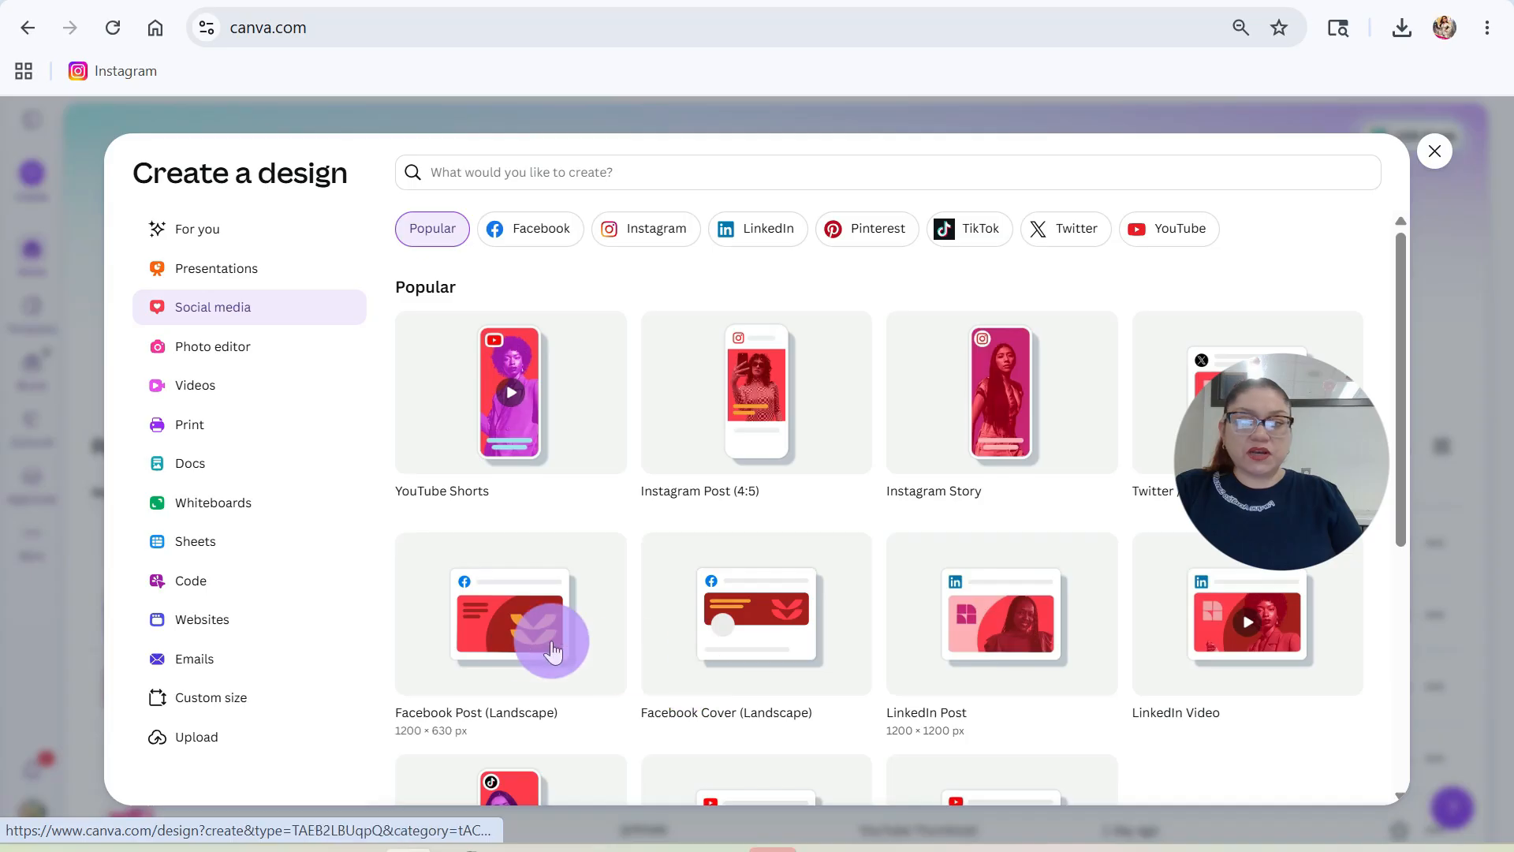
- Create a blank Facebook Post (Landscape) design and dismiss its template suggestions
click(498, 636)
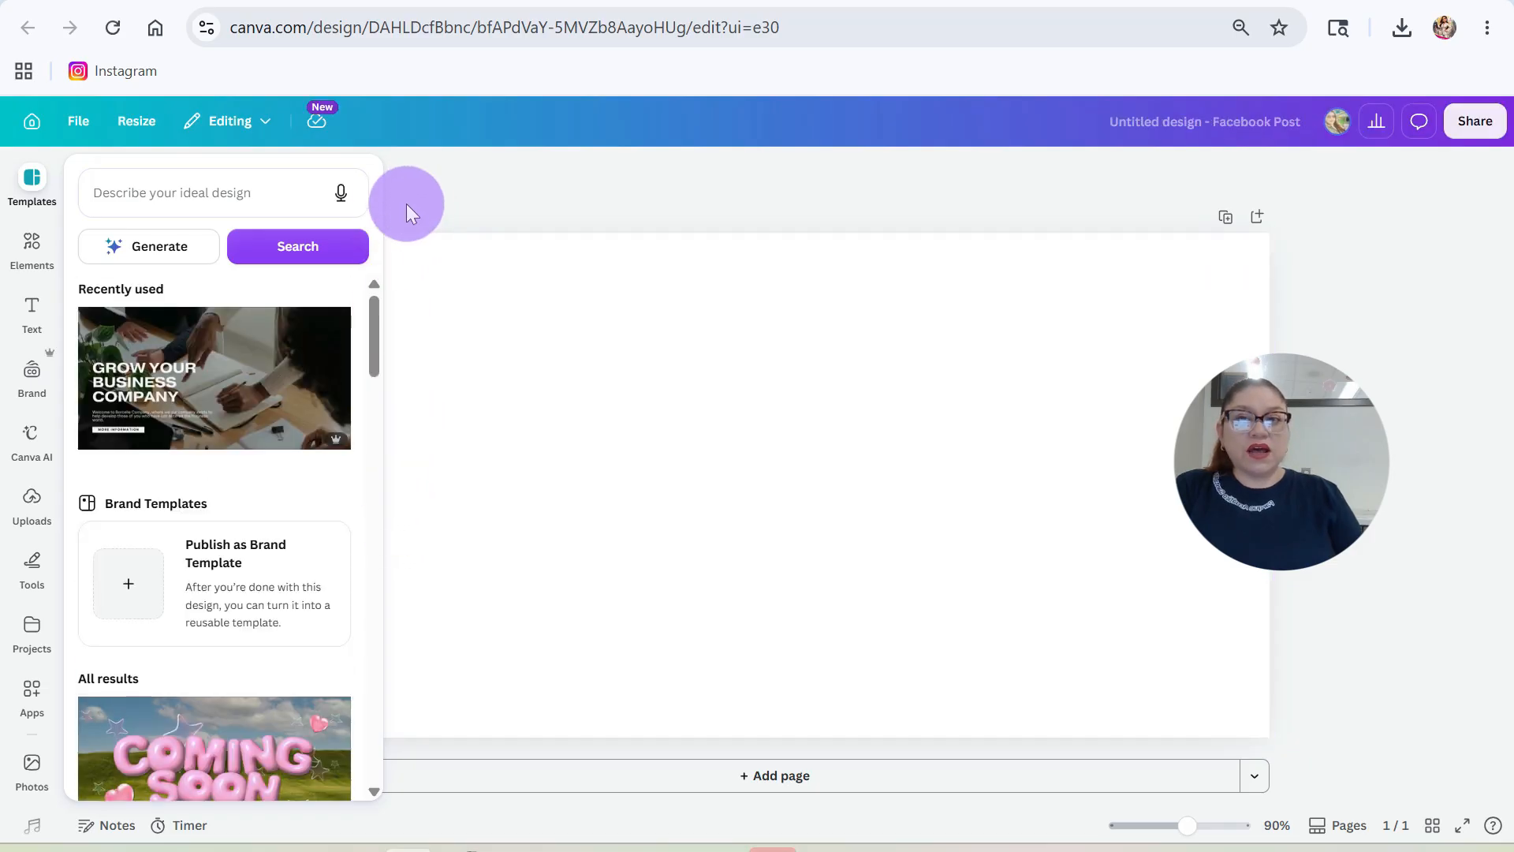
click(433, 170)
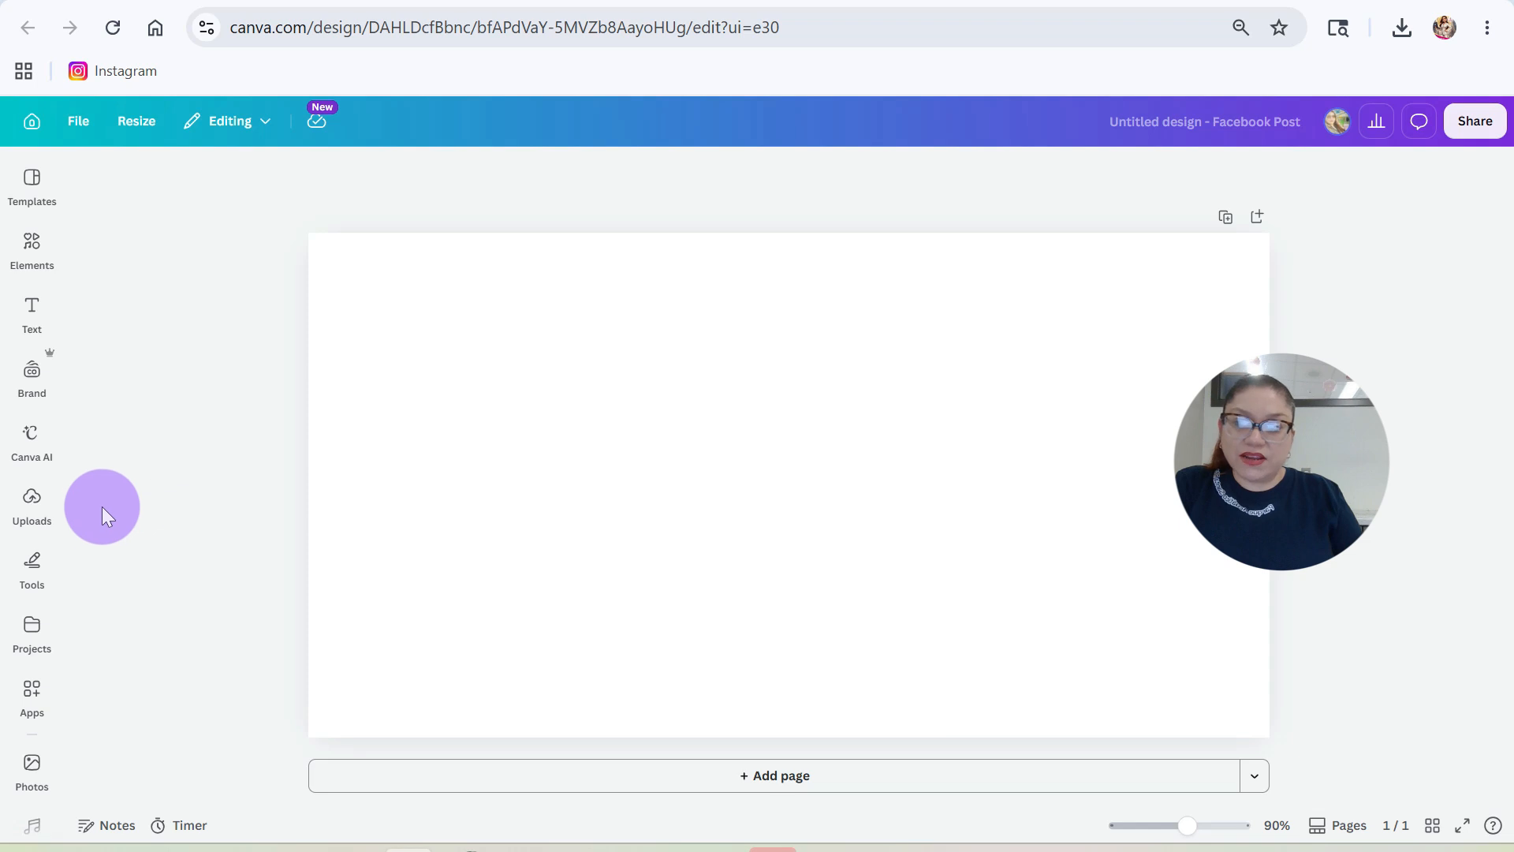
- Search the design elements for "white tshirt" and show all results in the Graphics category
click(56, 509)
click(33, 260)
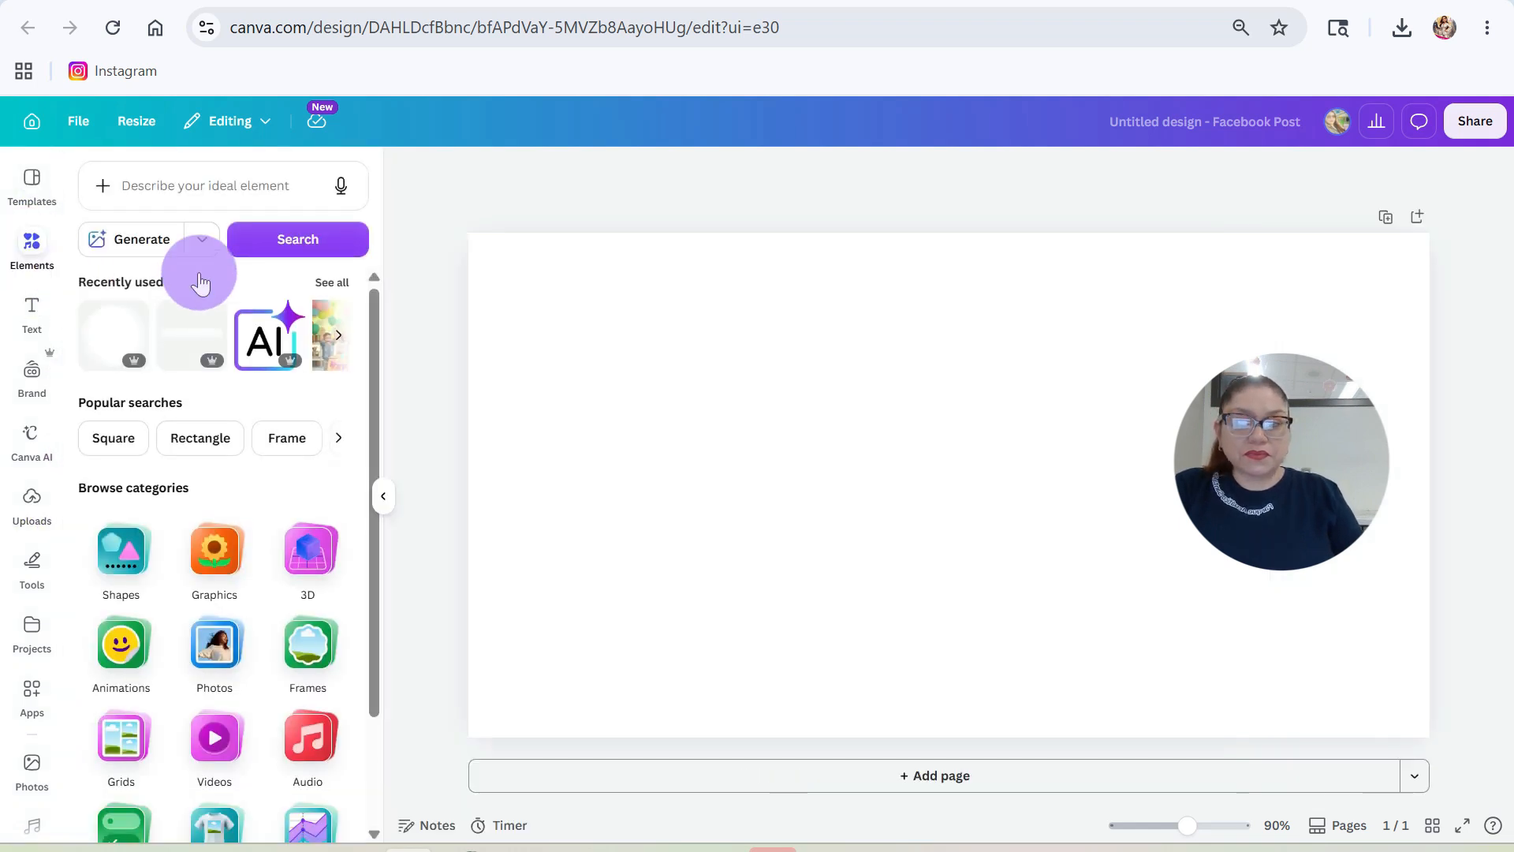
click(116, 183)
text(whi)
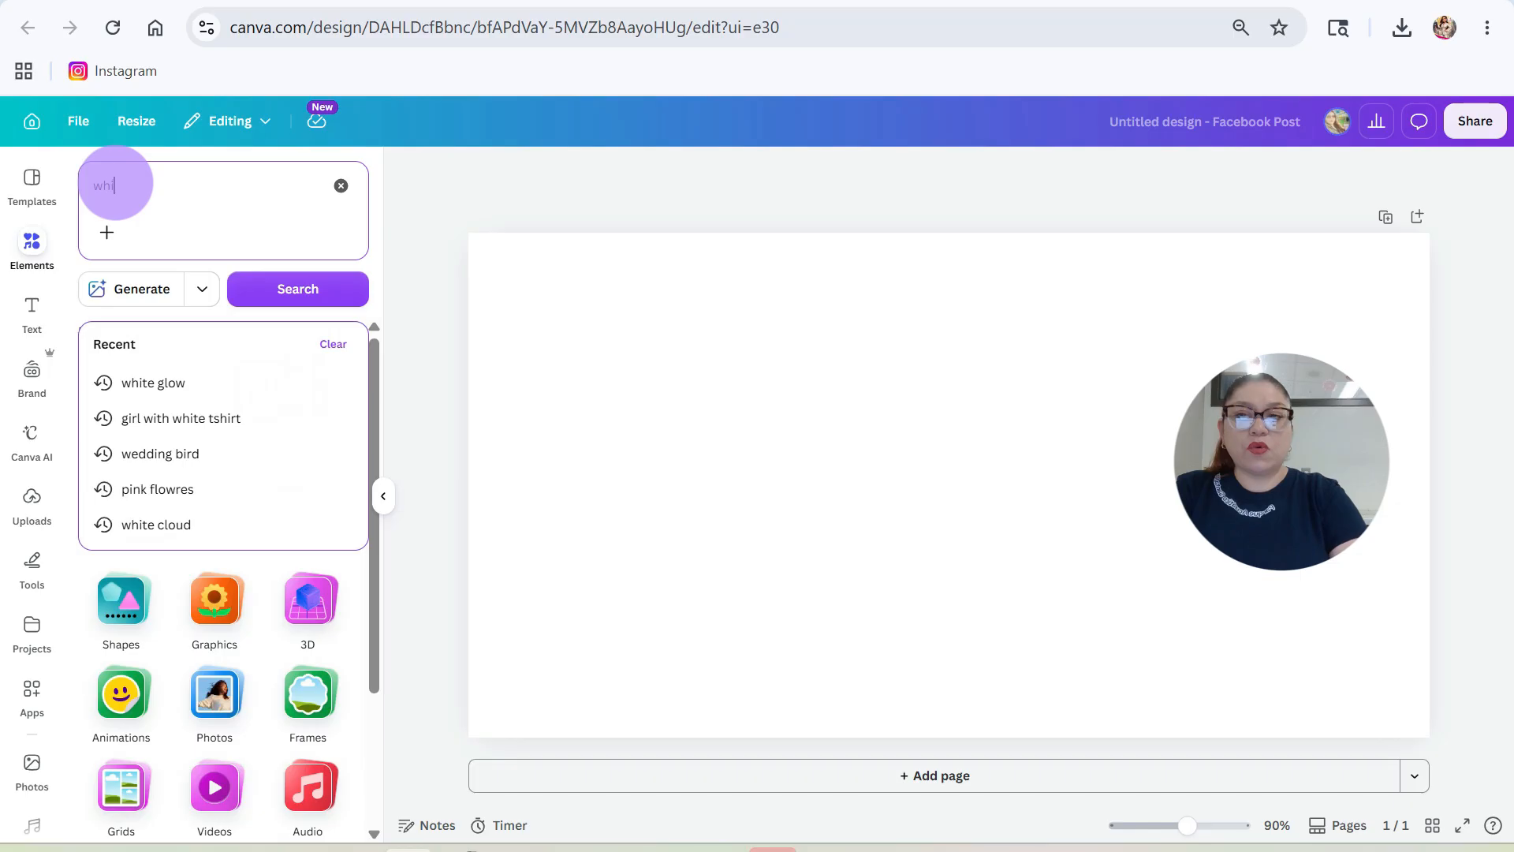
text(te tshir)
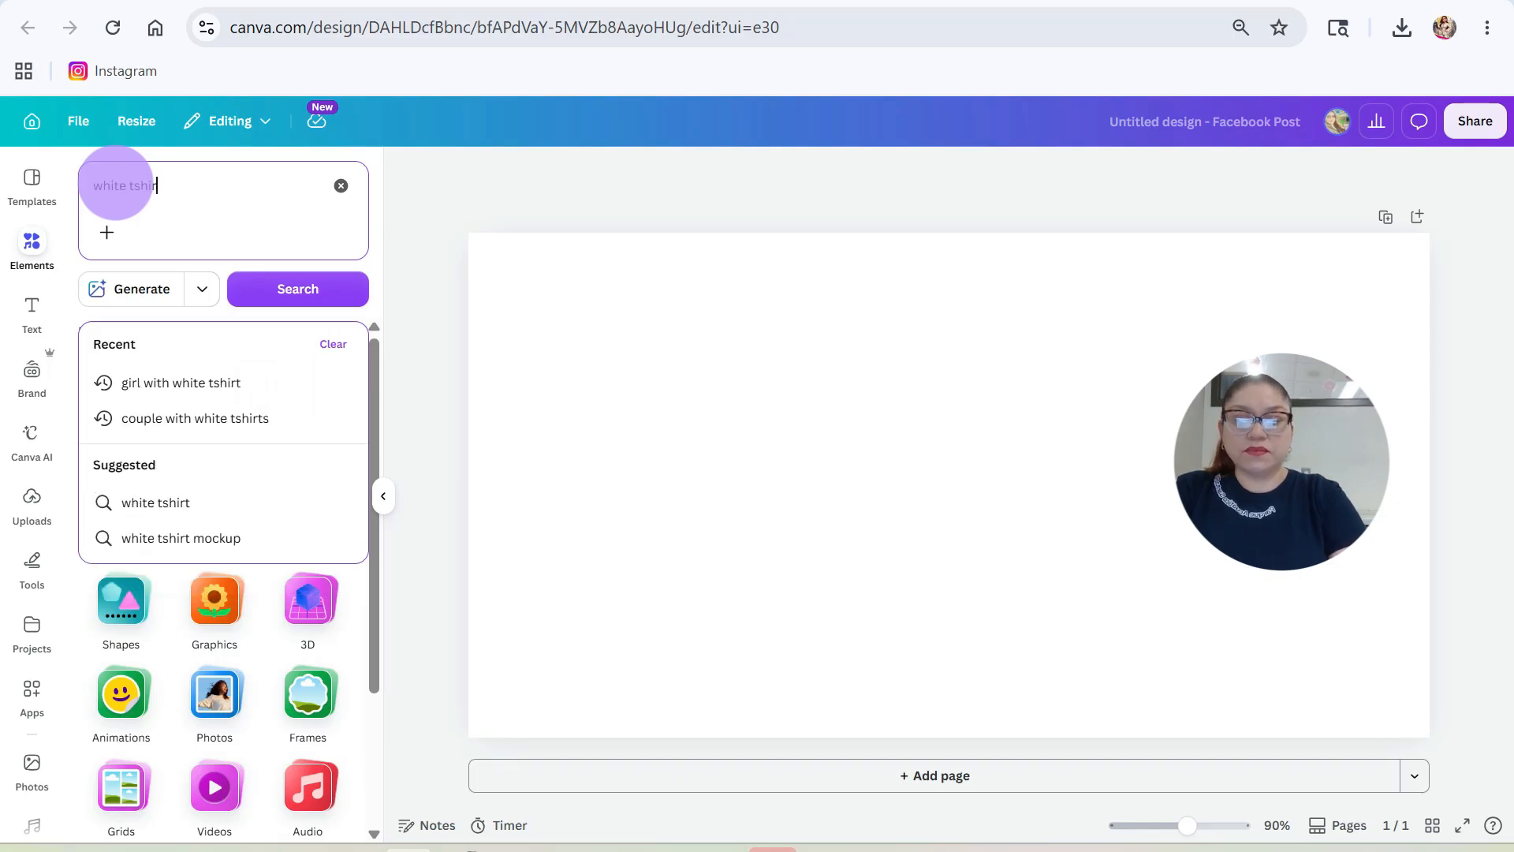
text(t)
key(Return)
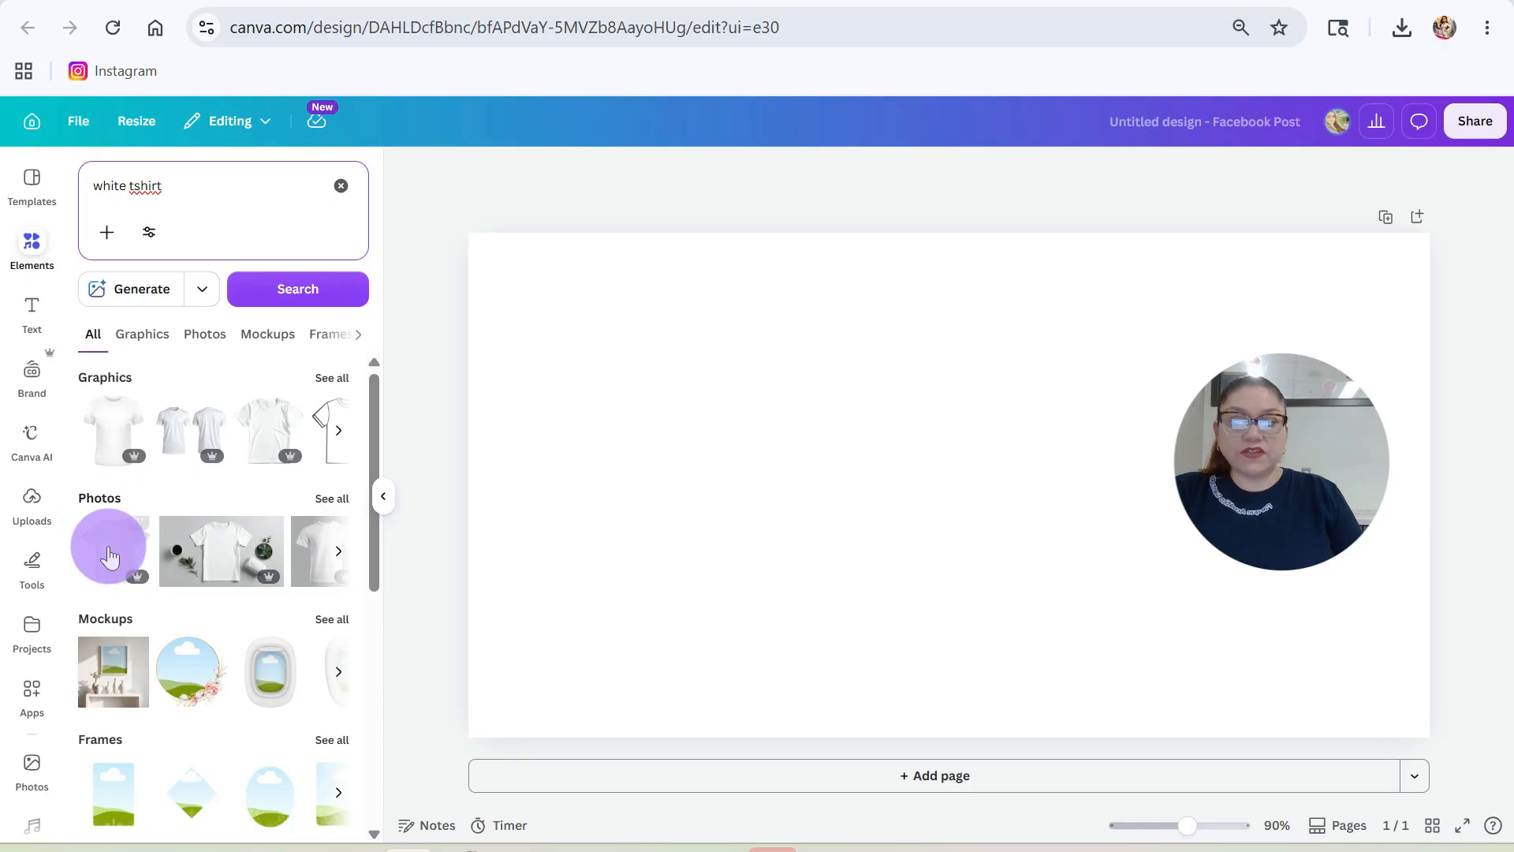
scroll(186, 683, down, 10)
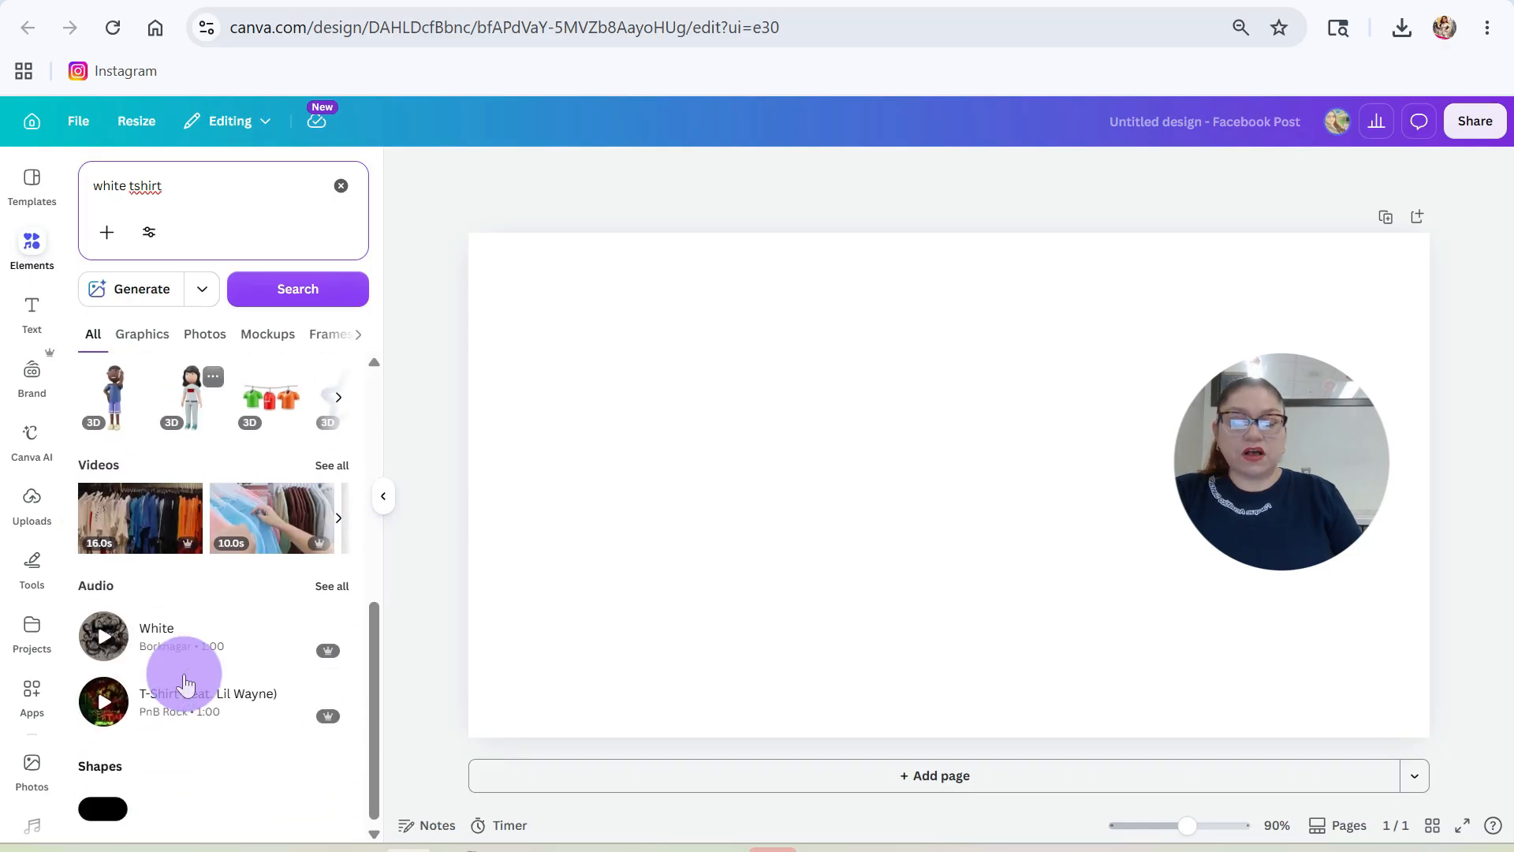
scroll(193, 621, up, 5)
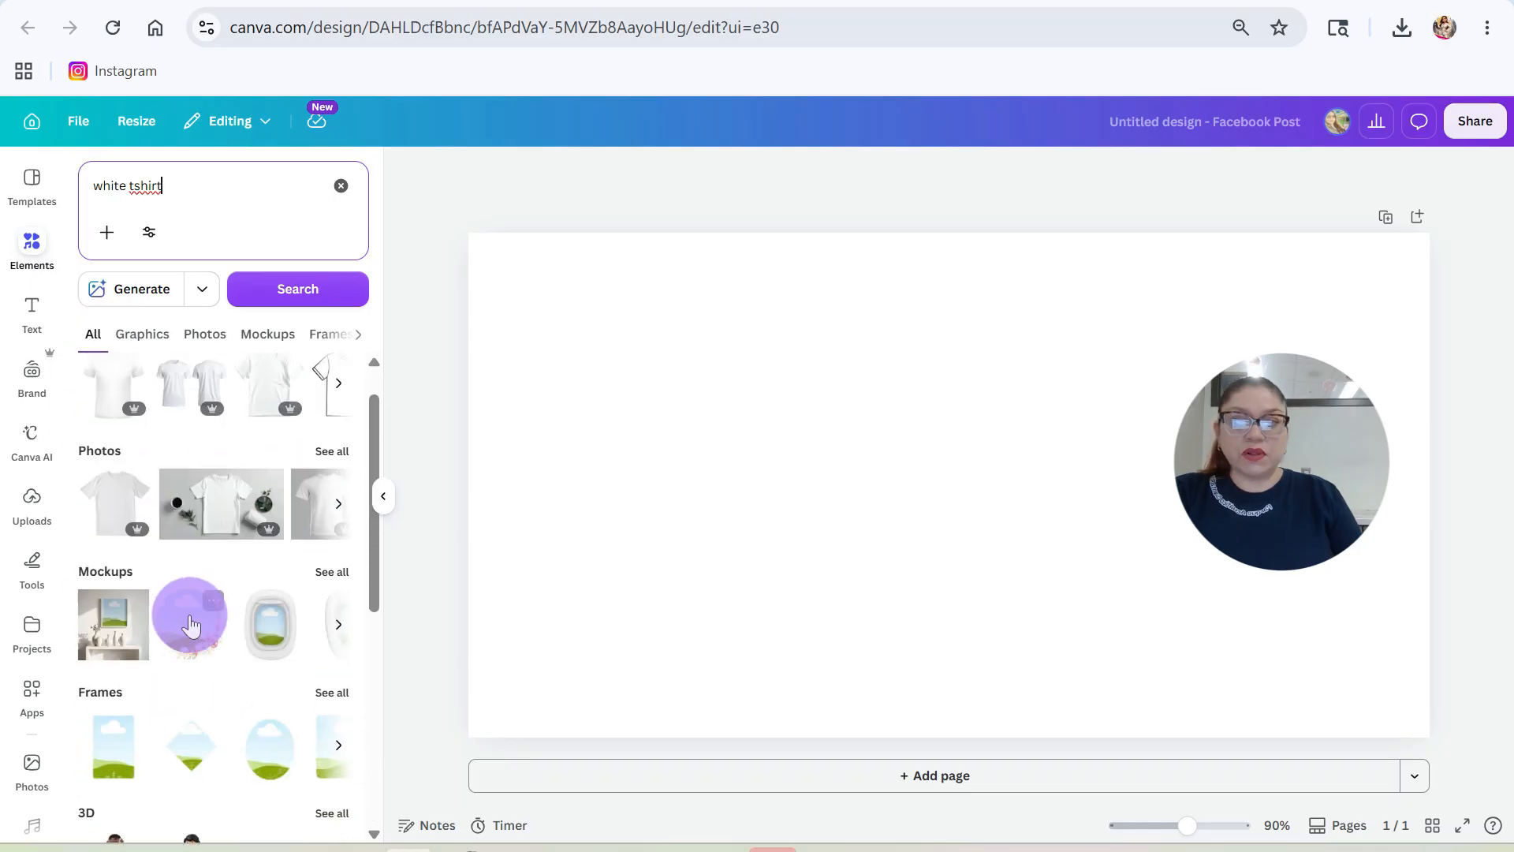
scroll(191, 625, up, 1)
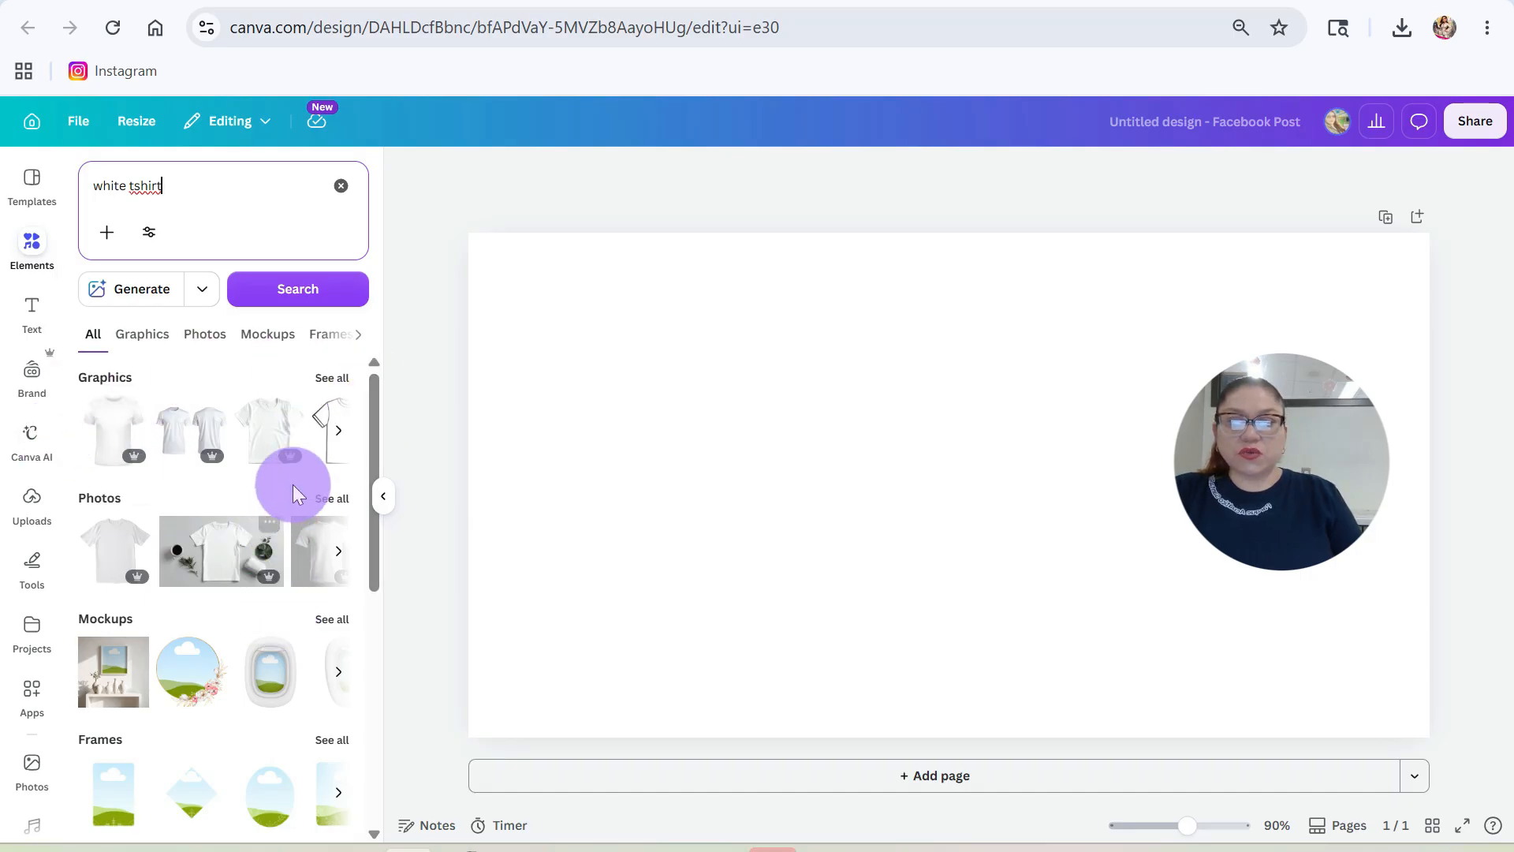
click(331, 380)
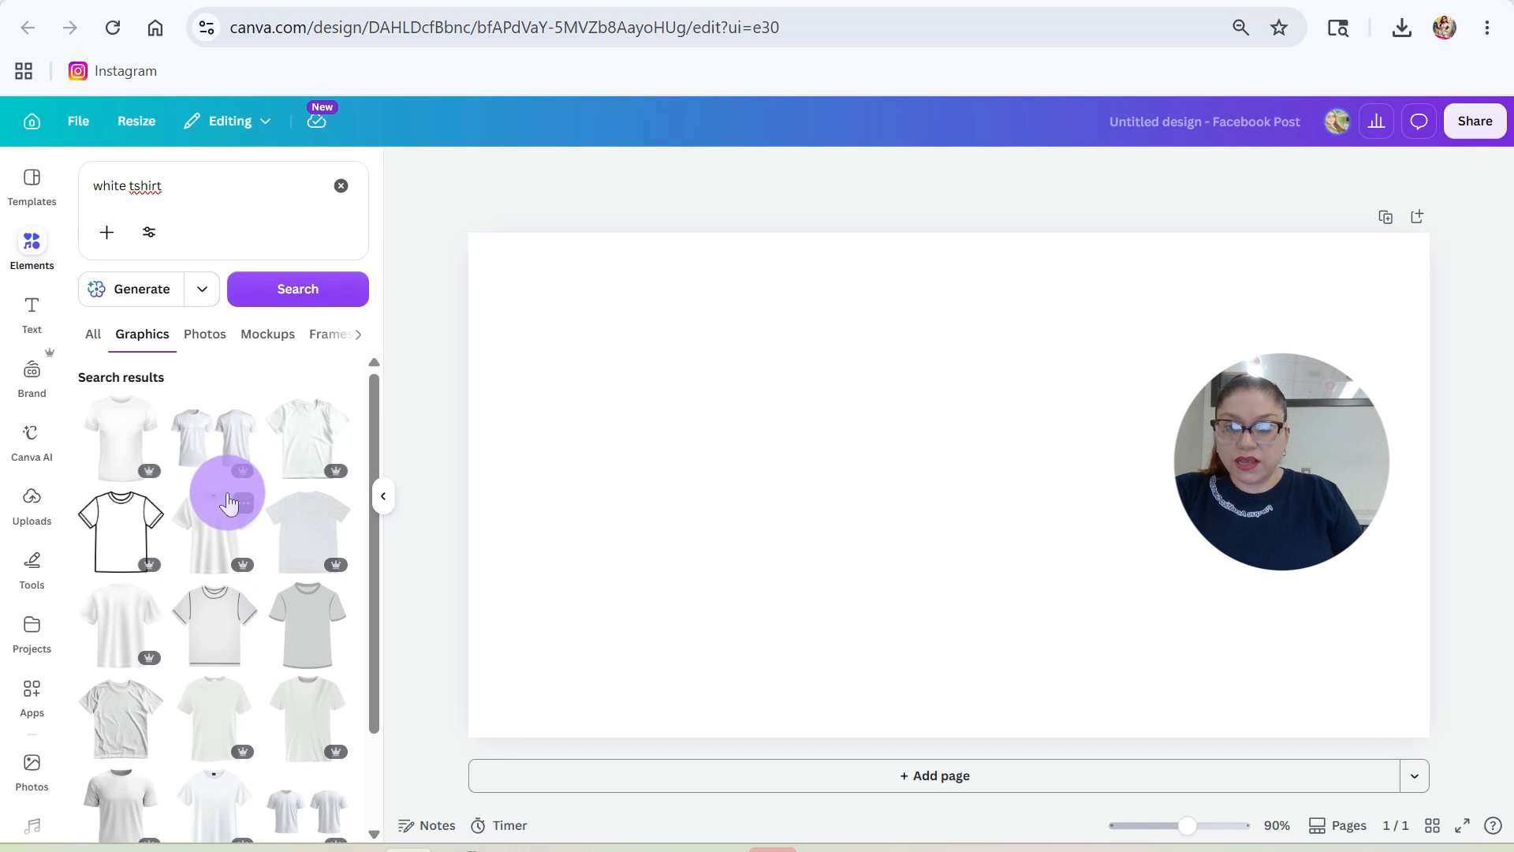
- Add the wrinkled white short-sleeve T-shirt graphic from the search results and place it on the left half of the page
scroll(221, 698, down, 2)
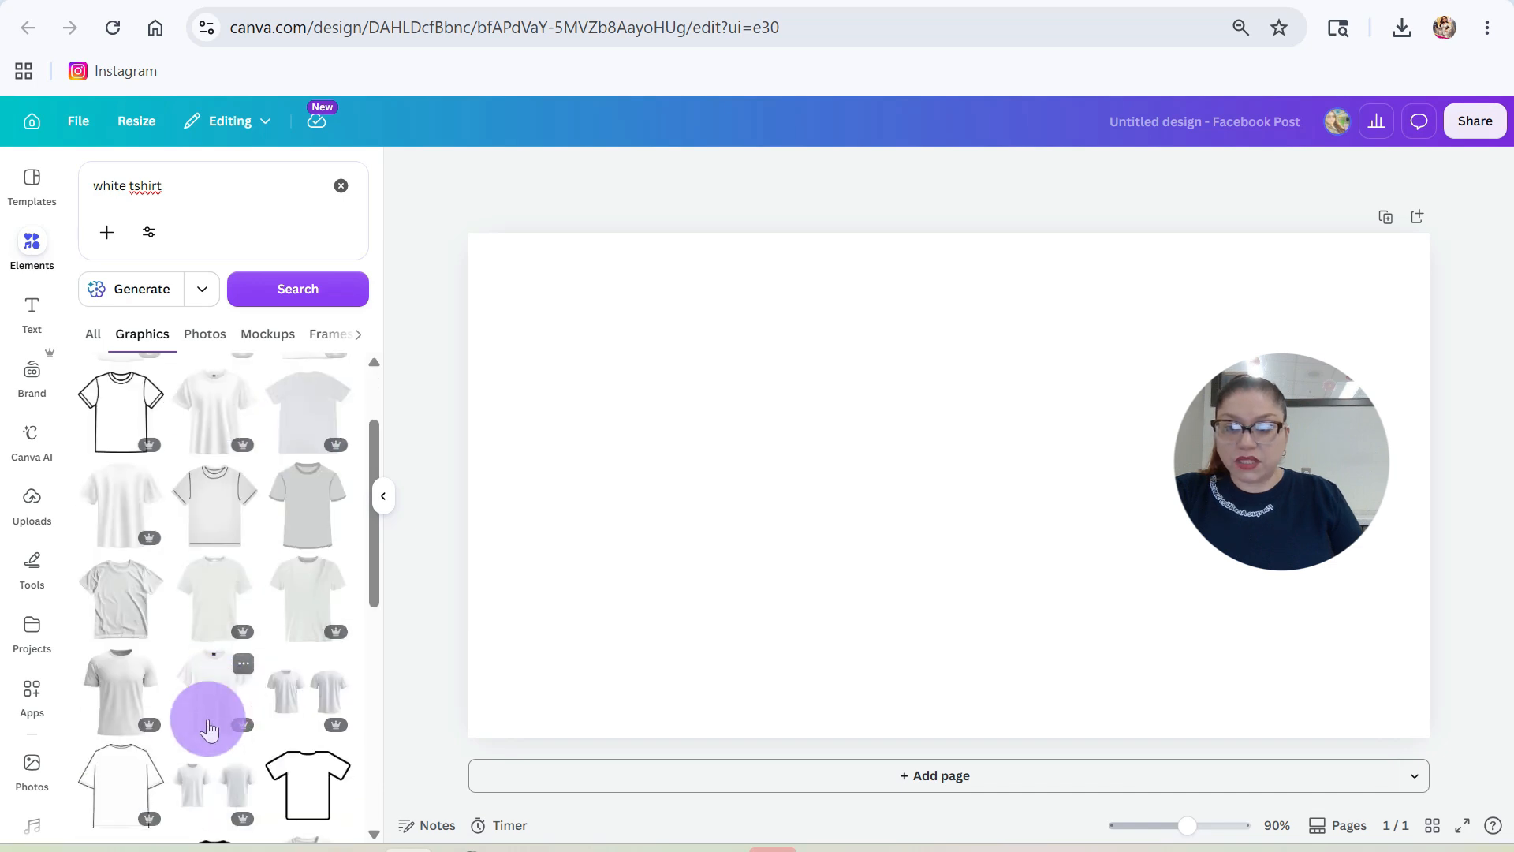
scroll(209, 730, up, 2)
click(297, 446)
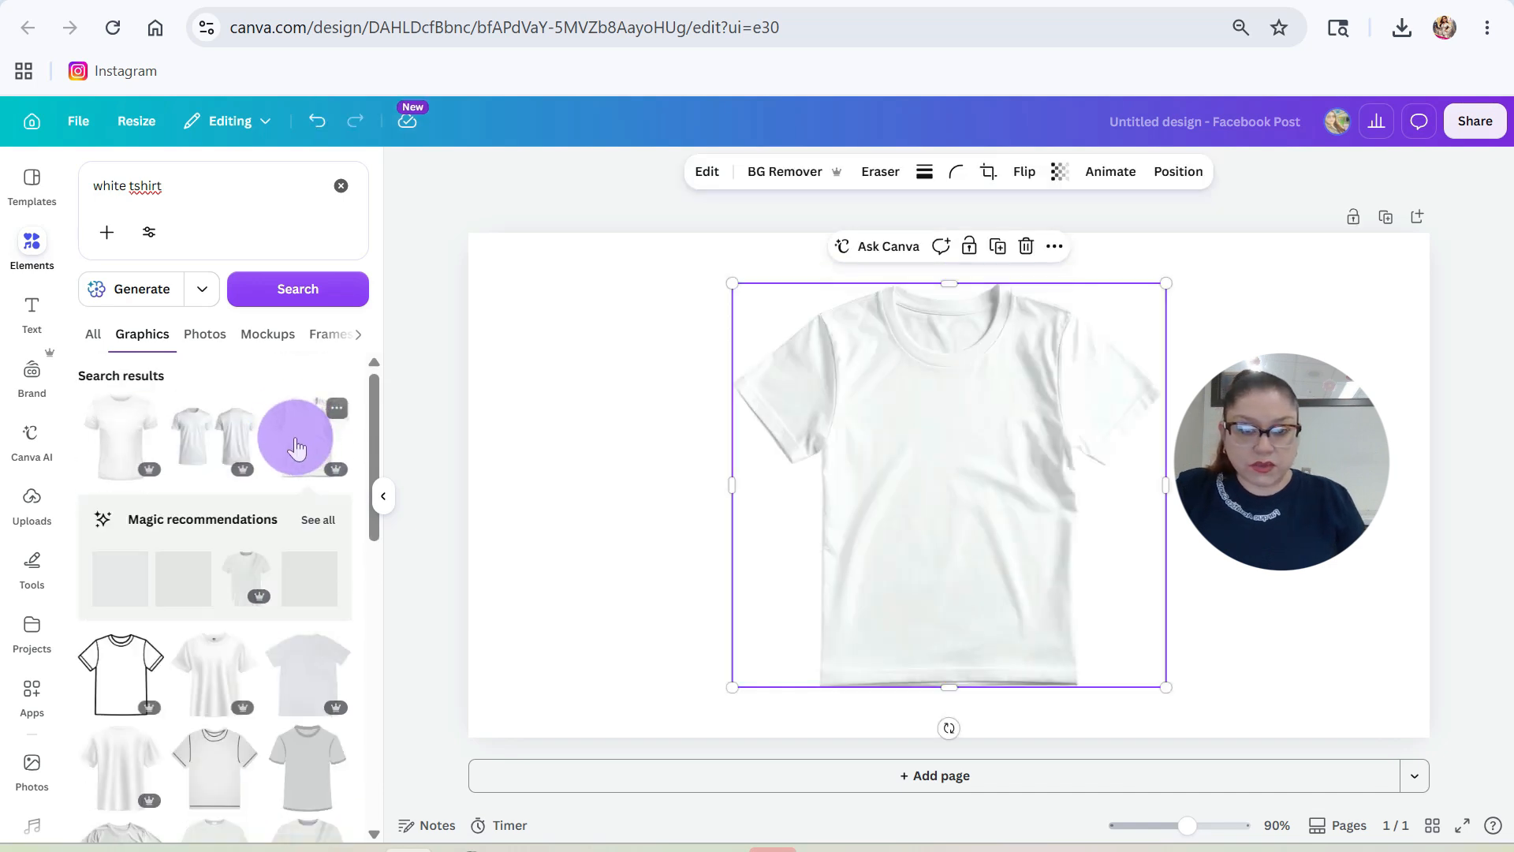
drag(933, 433, 726, 470)
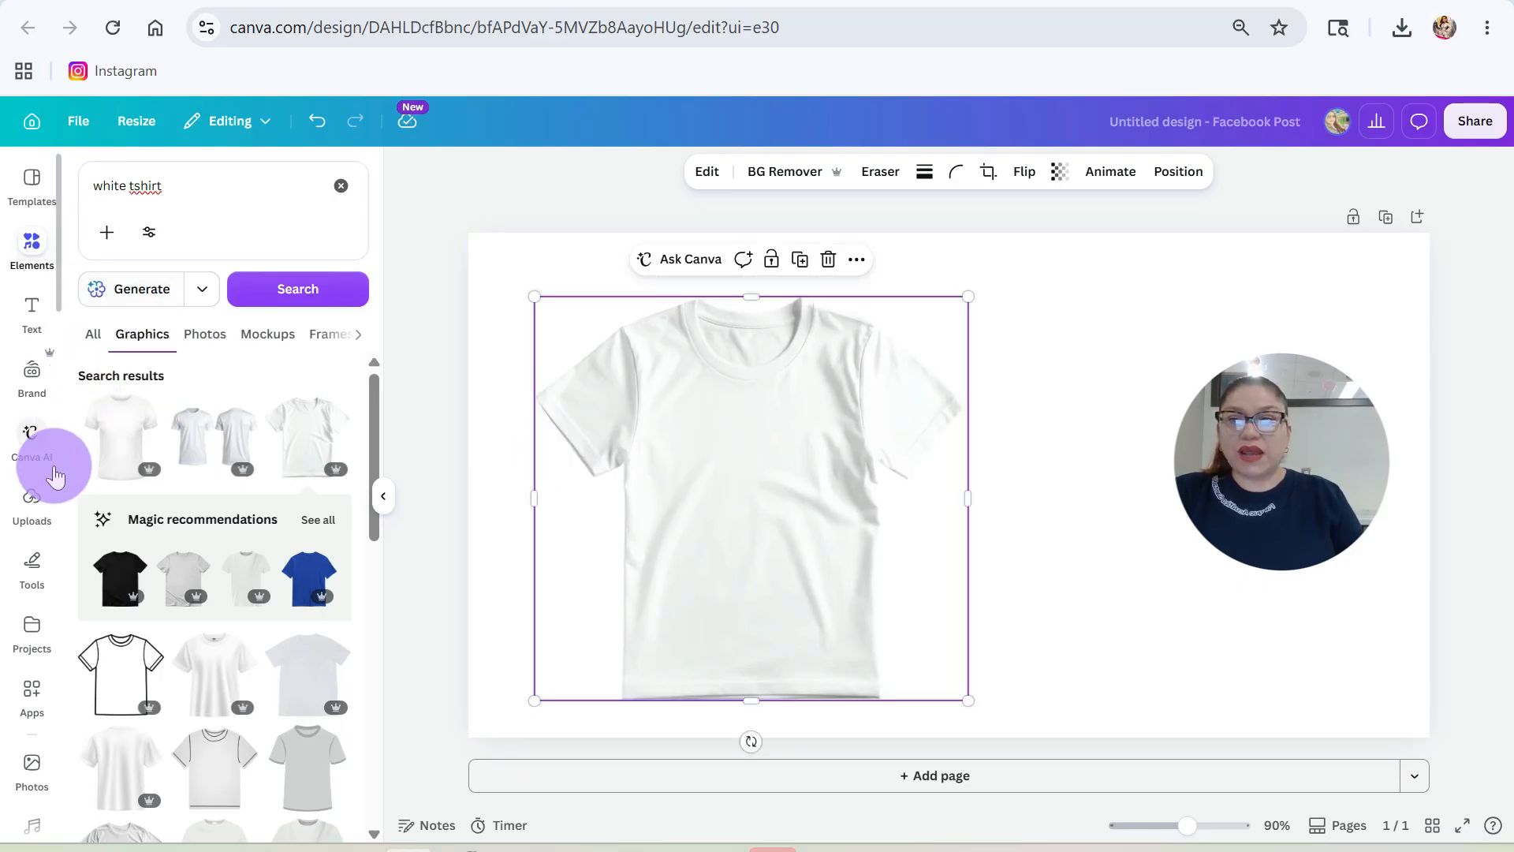
- Upload the file "ChatGPT Image May 29, 2026, 08_32_32 AM" from Downloads and add it to the page
click(30, 505)
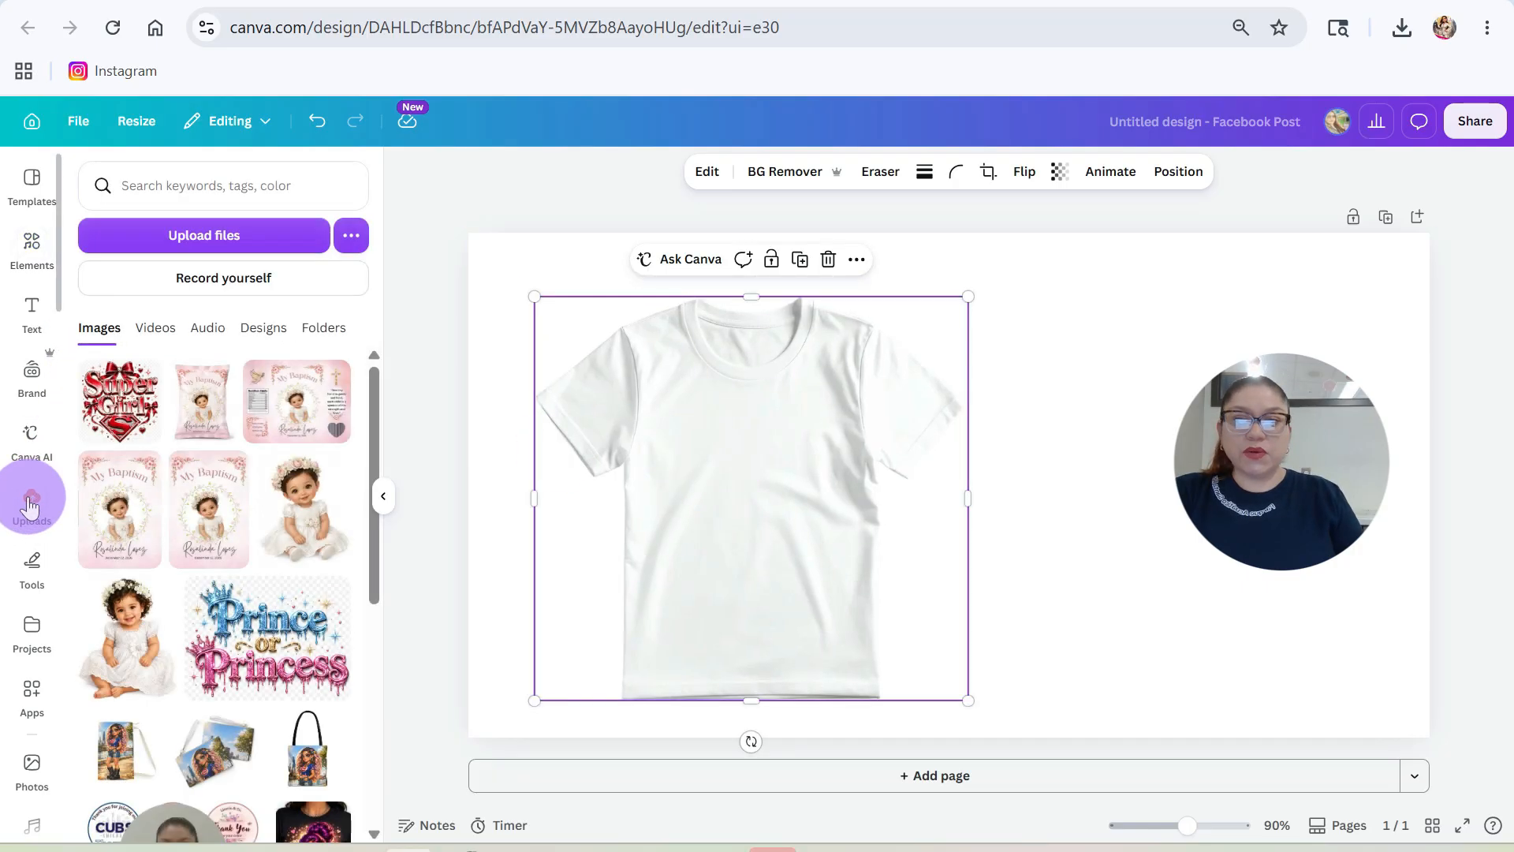
click(206, 236)
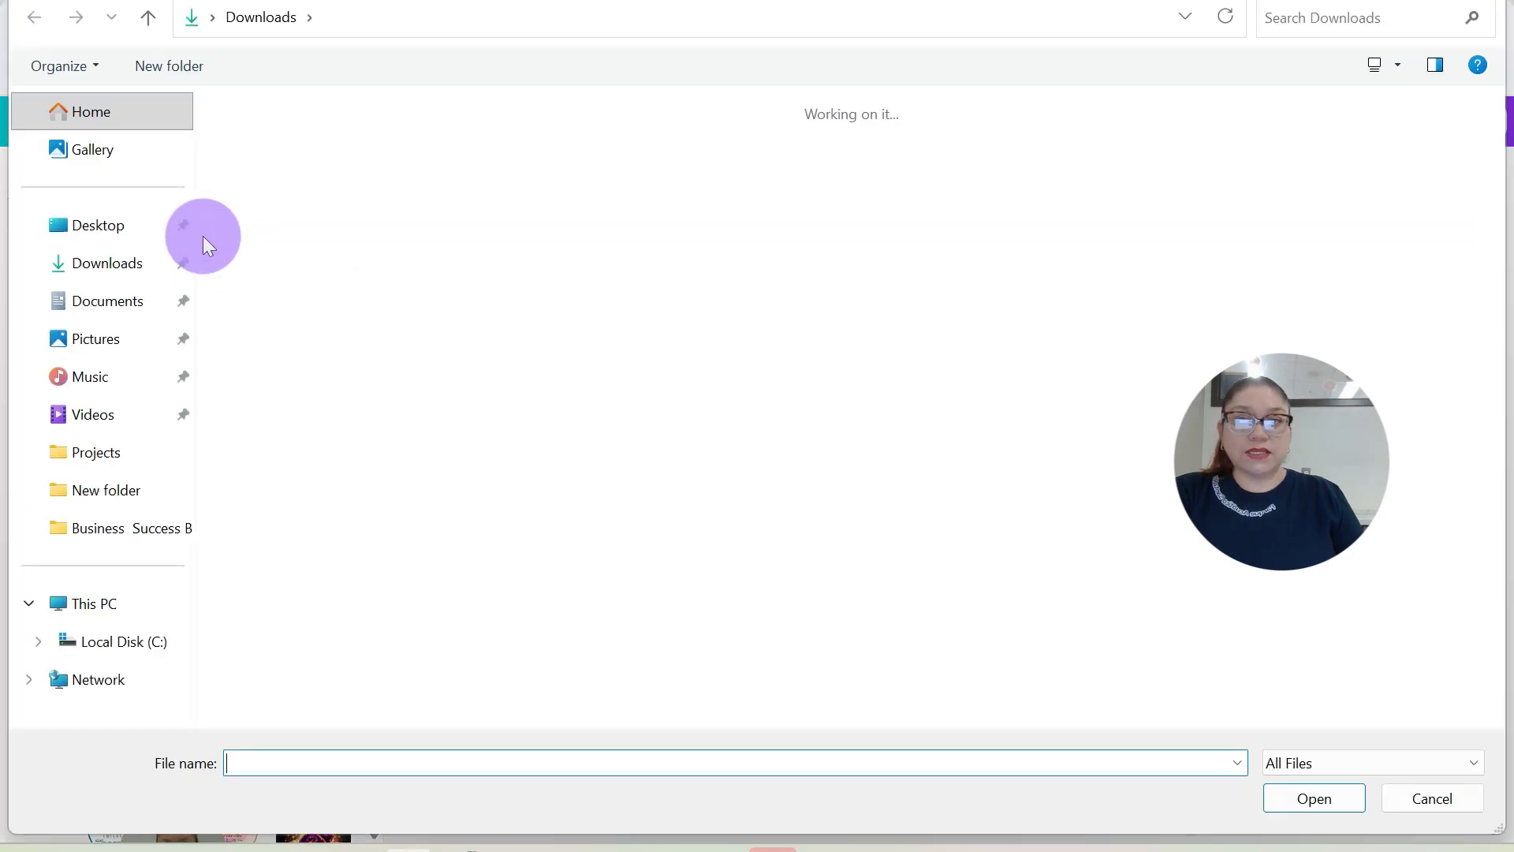
click(243, 159)
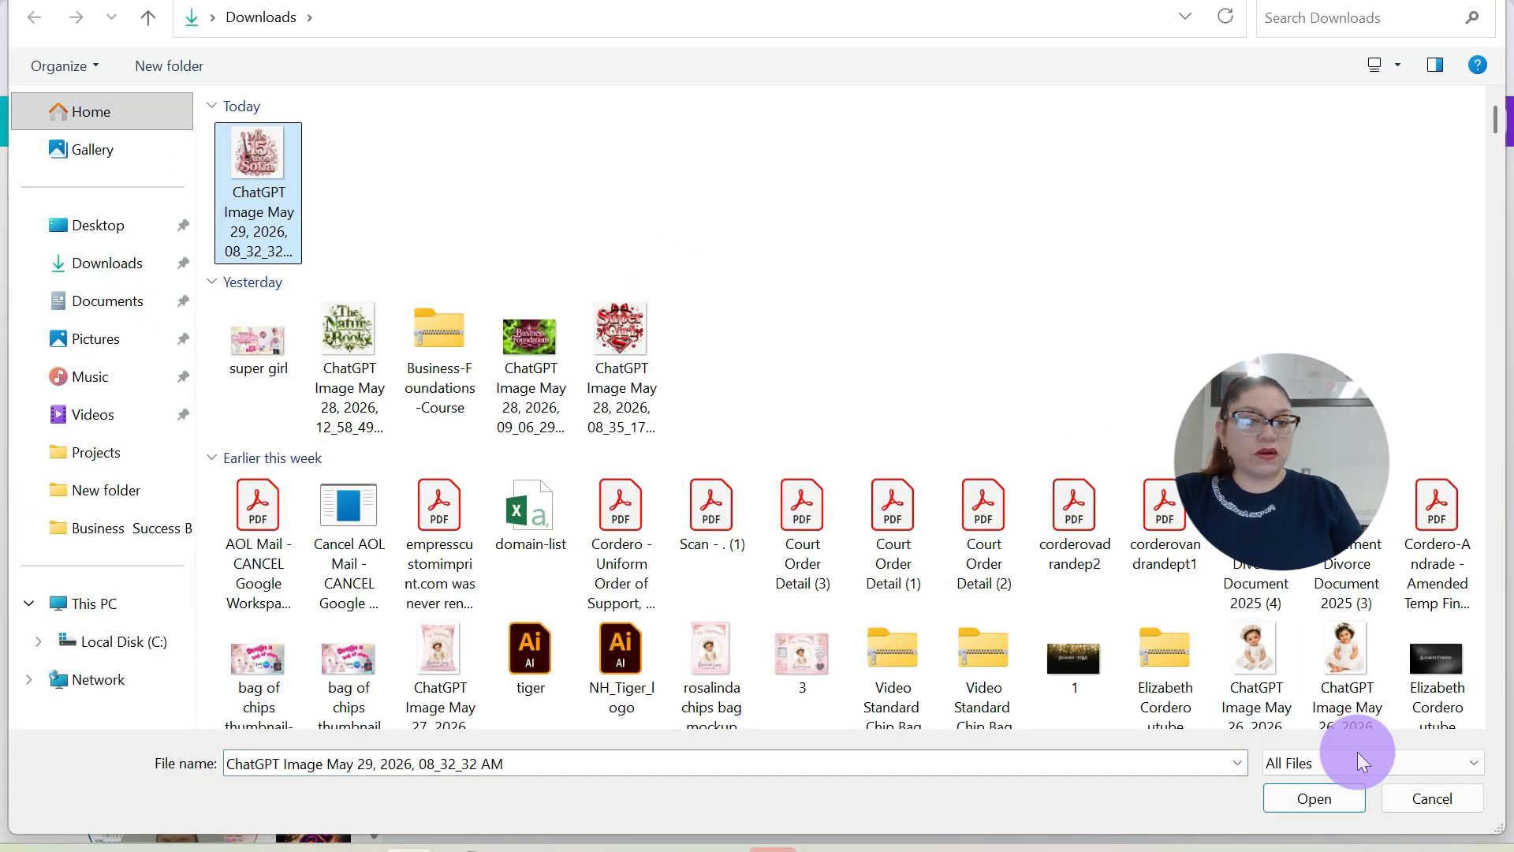
click(1313, 800)
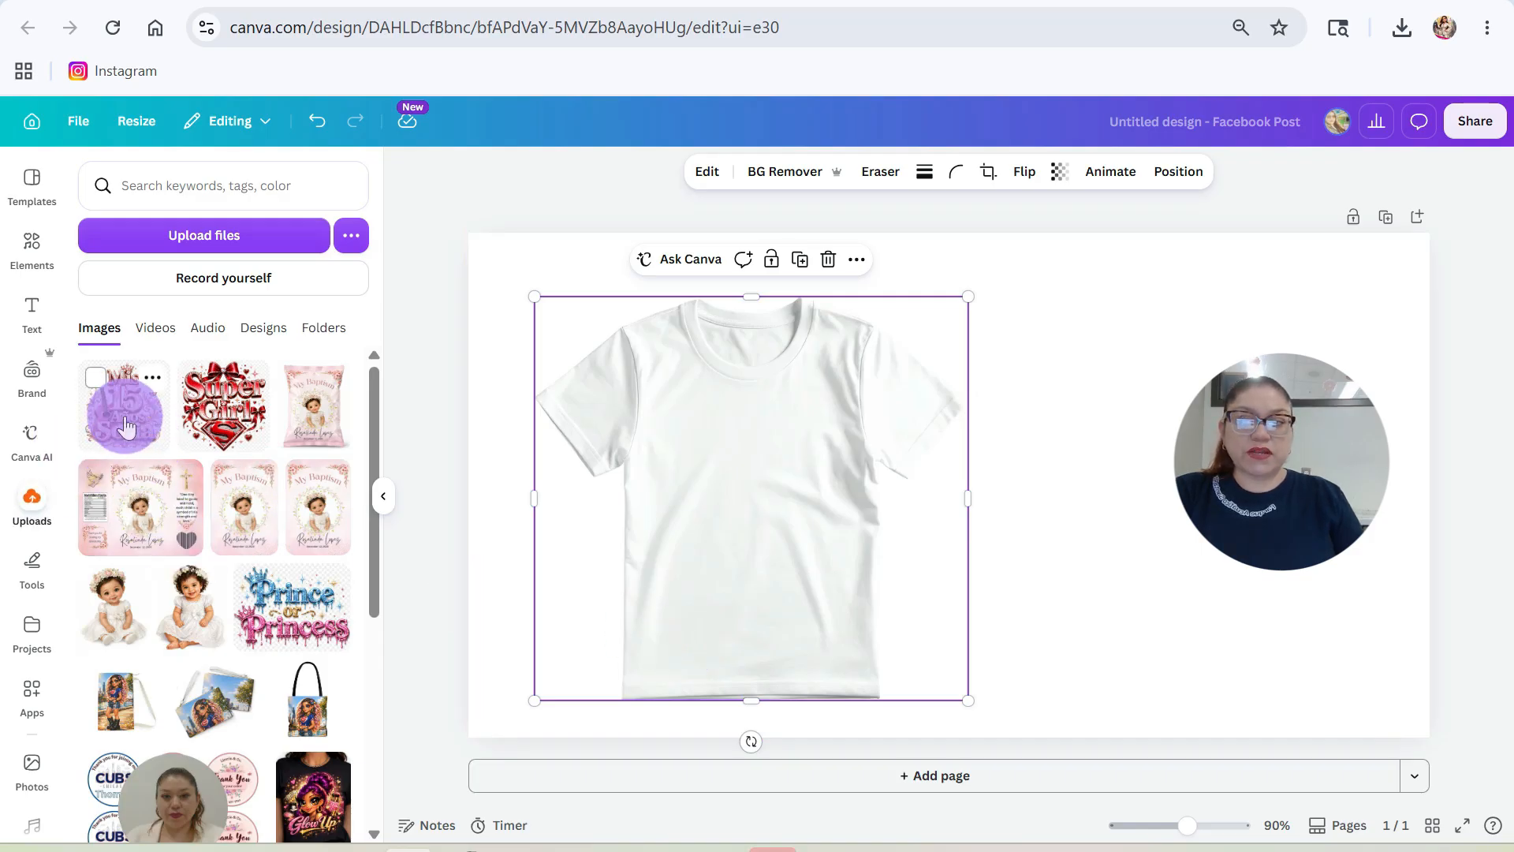
click(126, 427)
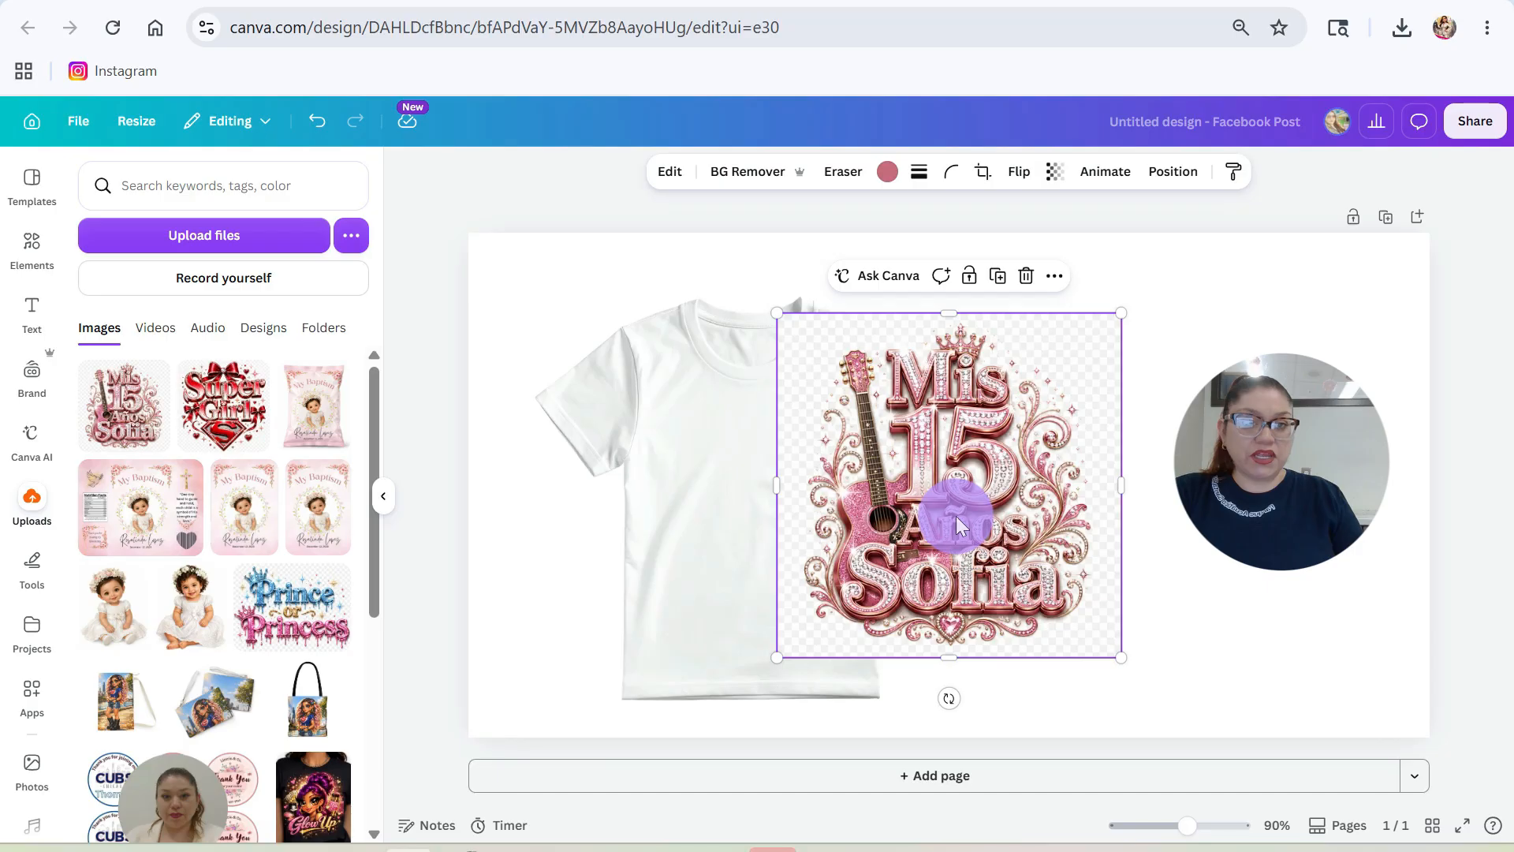
- Shrink the quinceañera artwork to fit the shirt front and centre it on the chest
drag(945, 522, 761, 558)
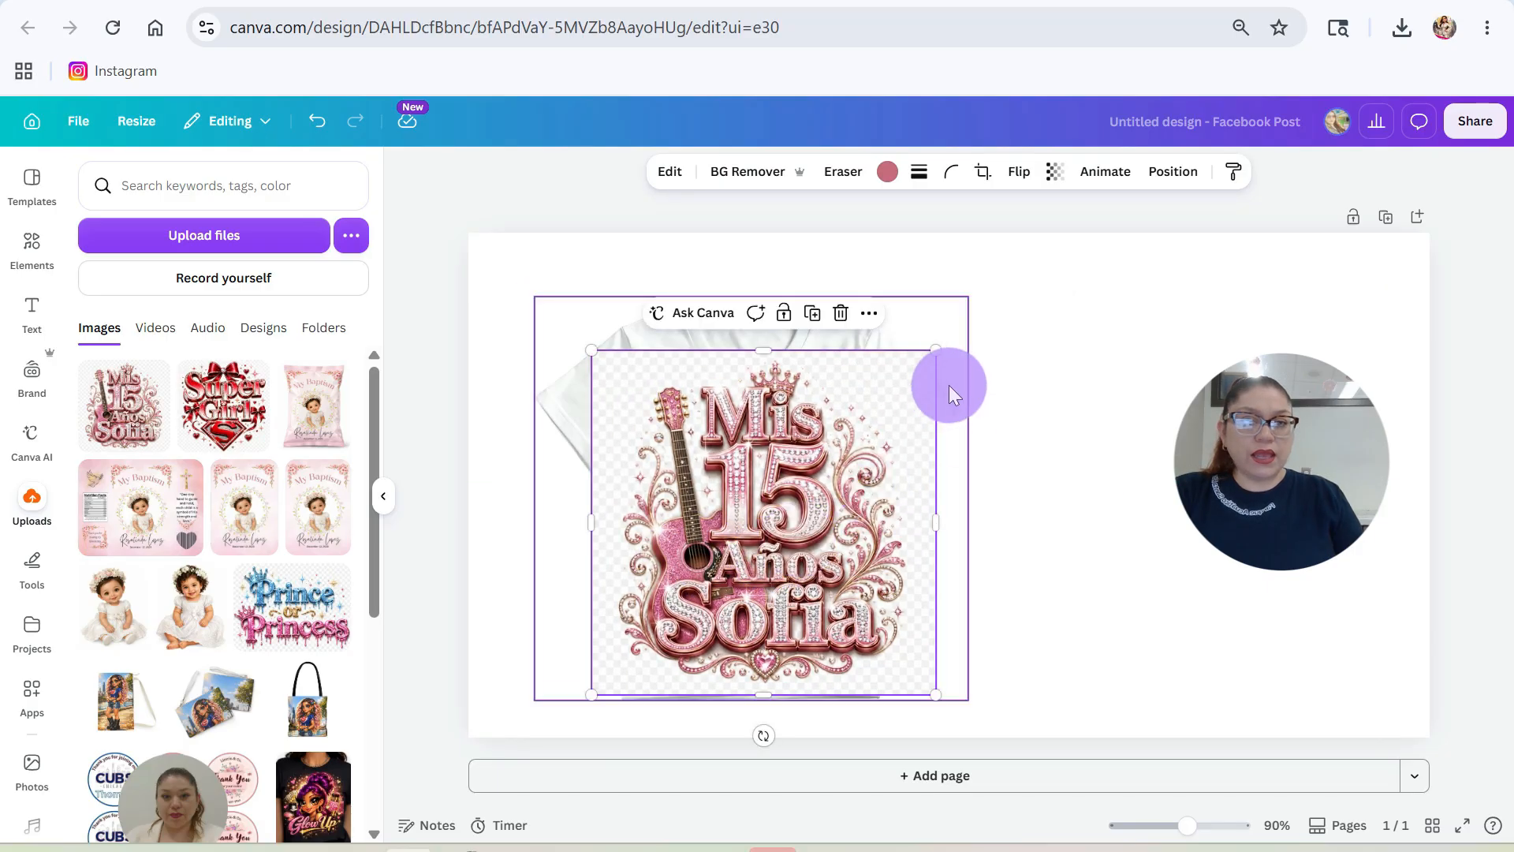
drag(936, 354, 816, 471)
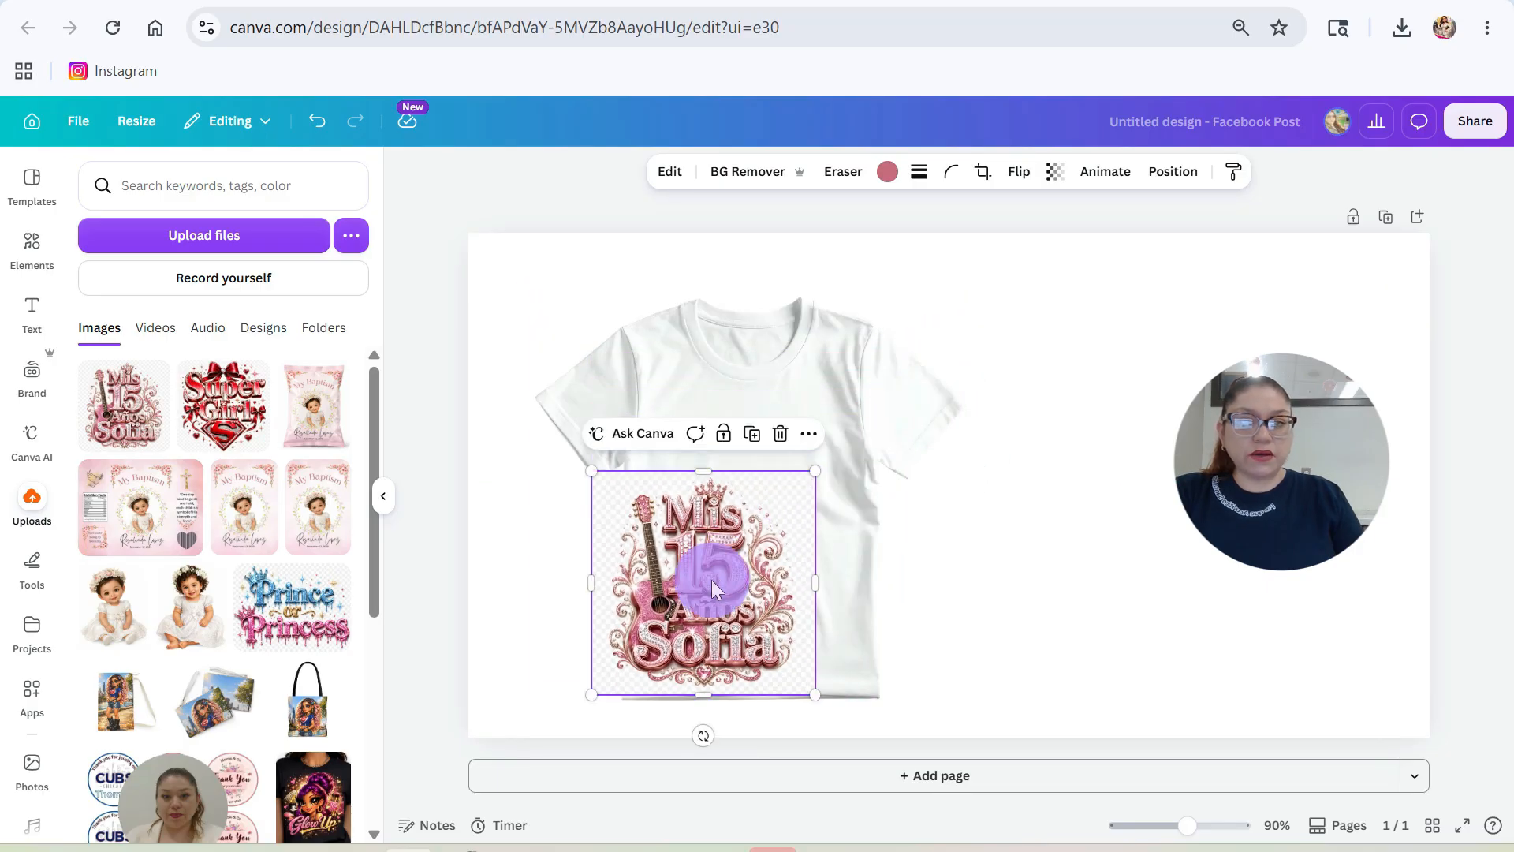
drag(693, 548, 761, 504)
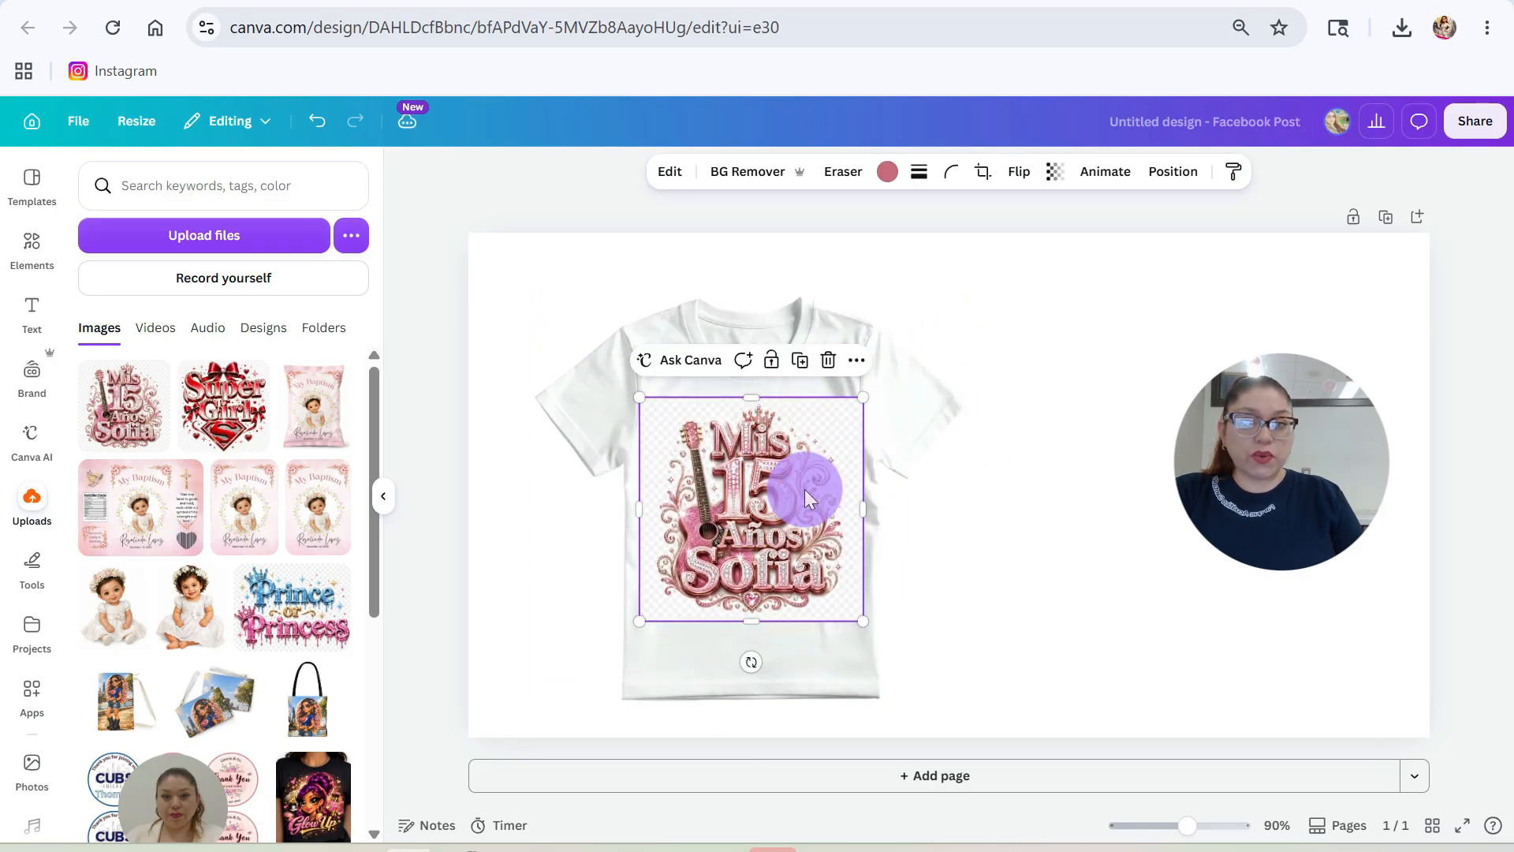
click(868, 397)
click(764, 467)
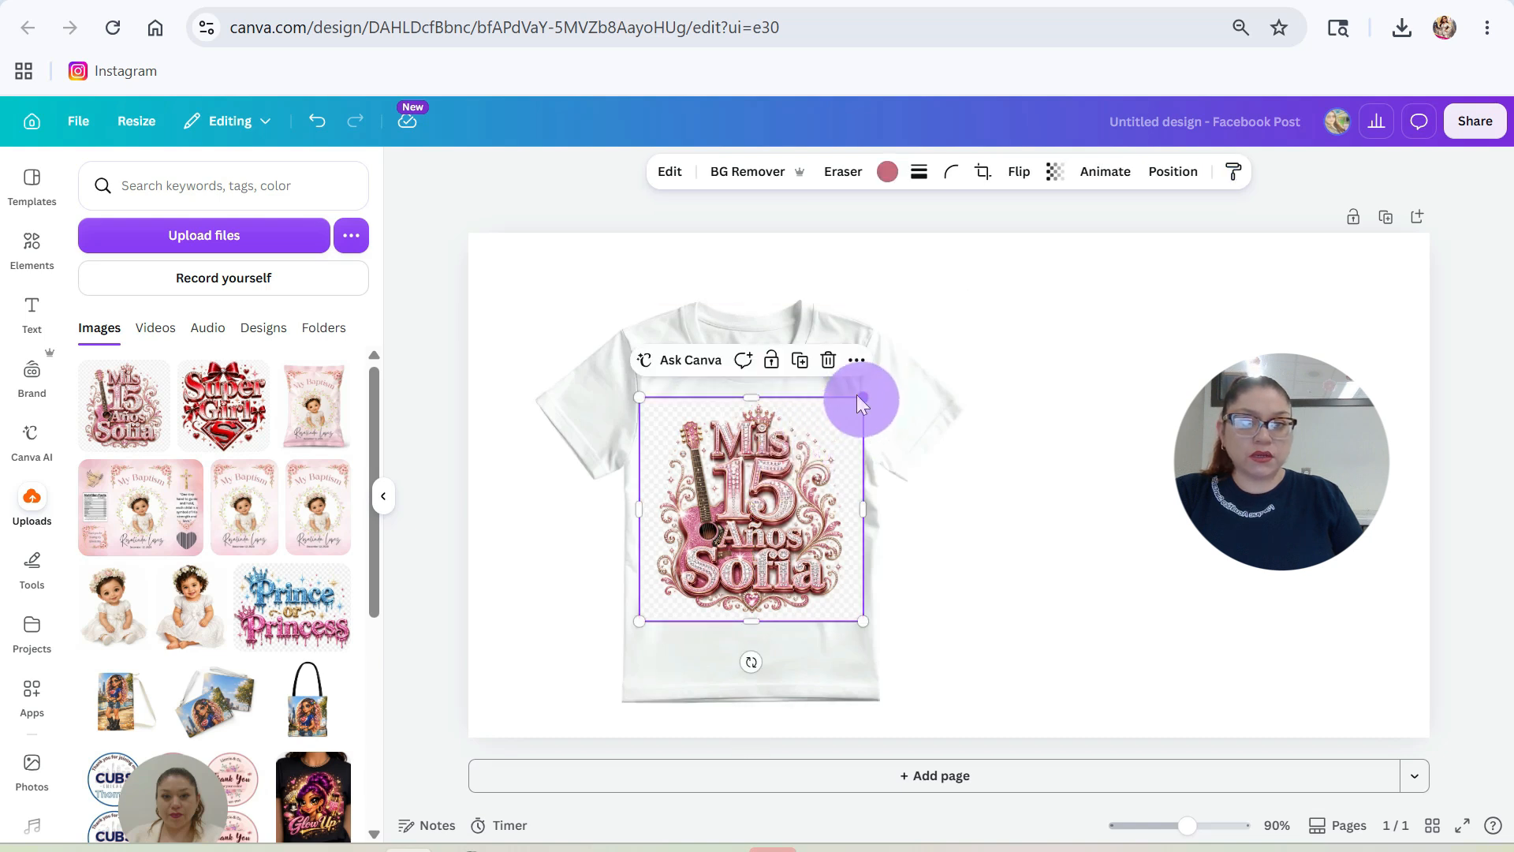
drag(861, 404, 821, 433)
drag(724, 528, 755, 542)
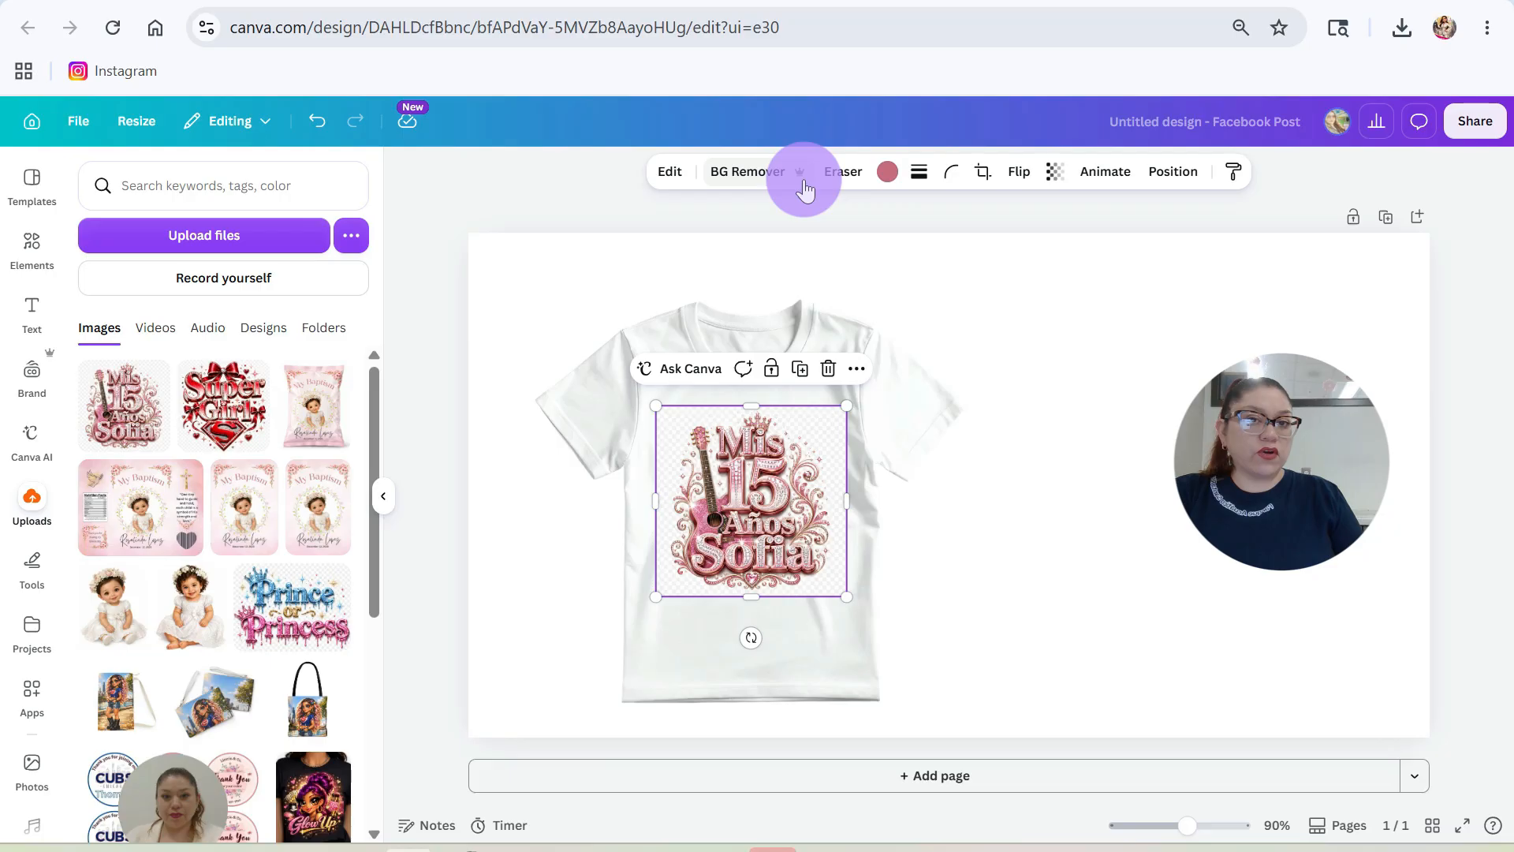
- Remove the artwork's background and shift the artwork slightly lower on the T-shirt
click(749, 179)
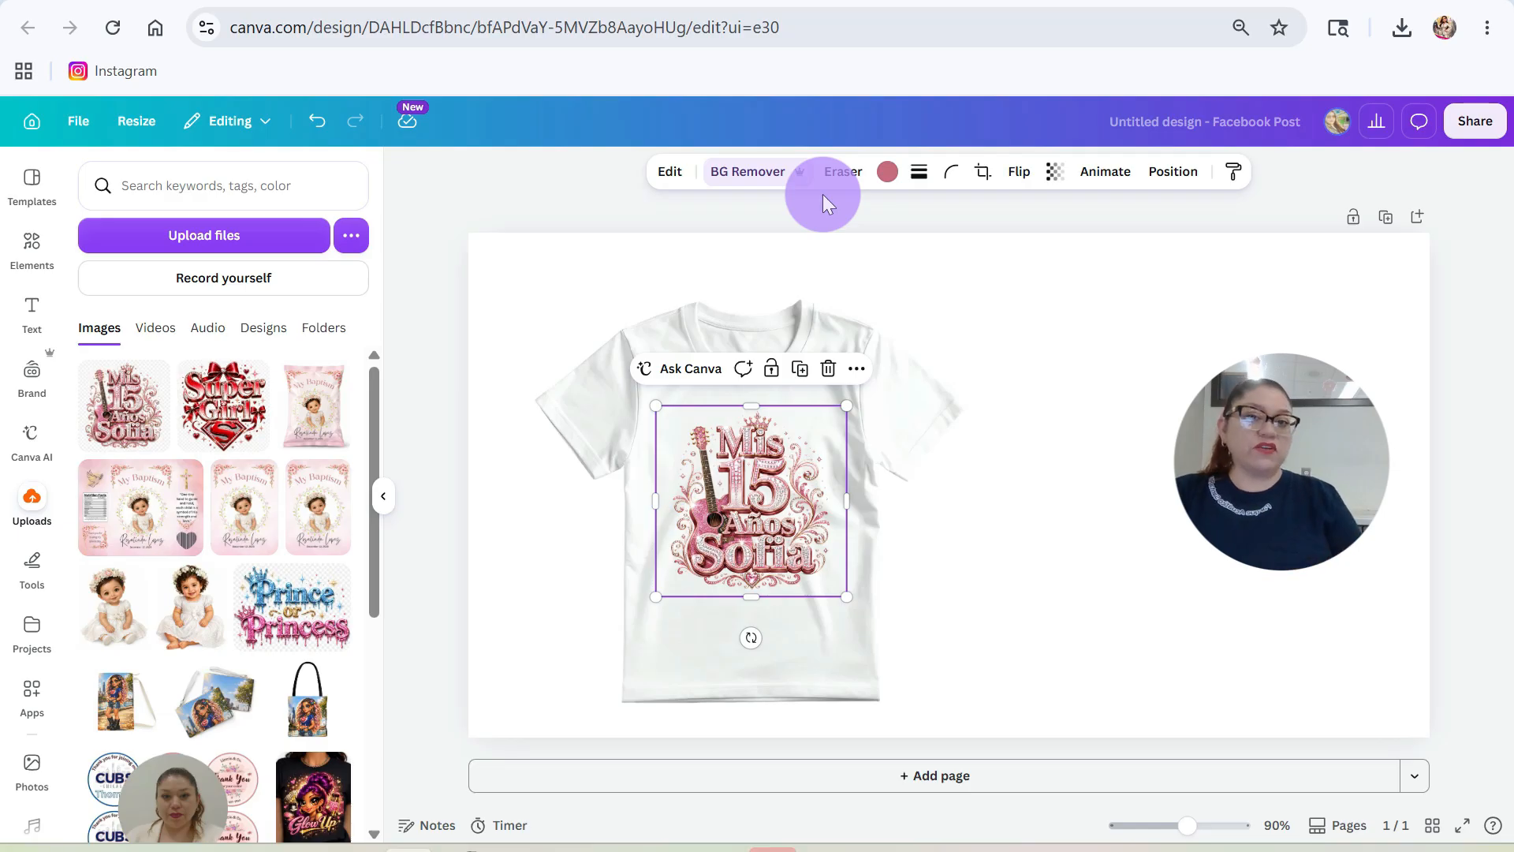
click(966, 395)
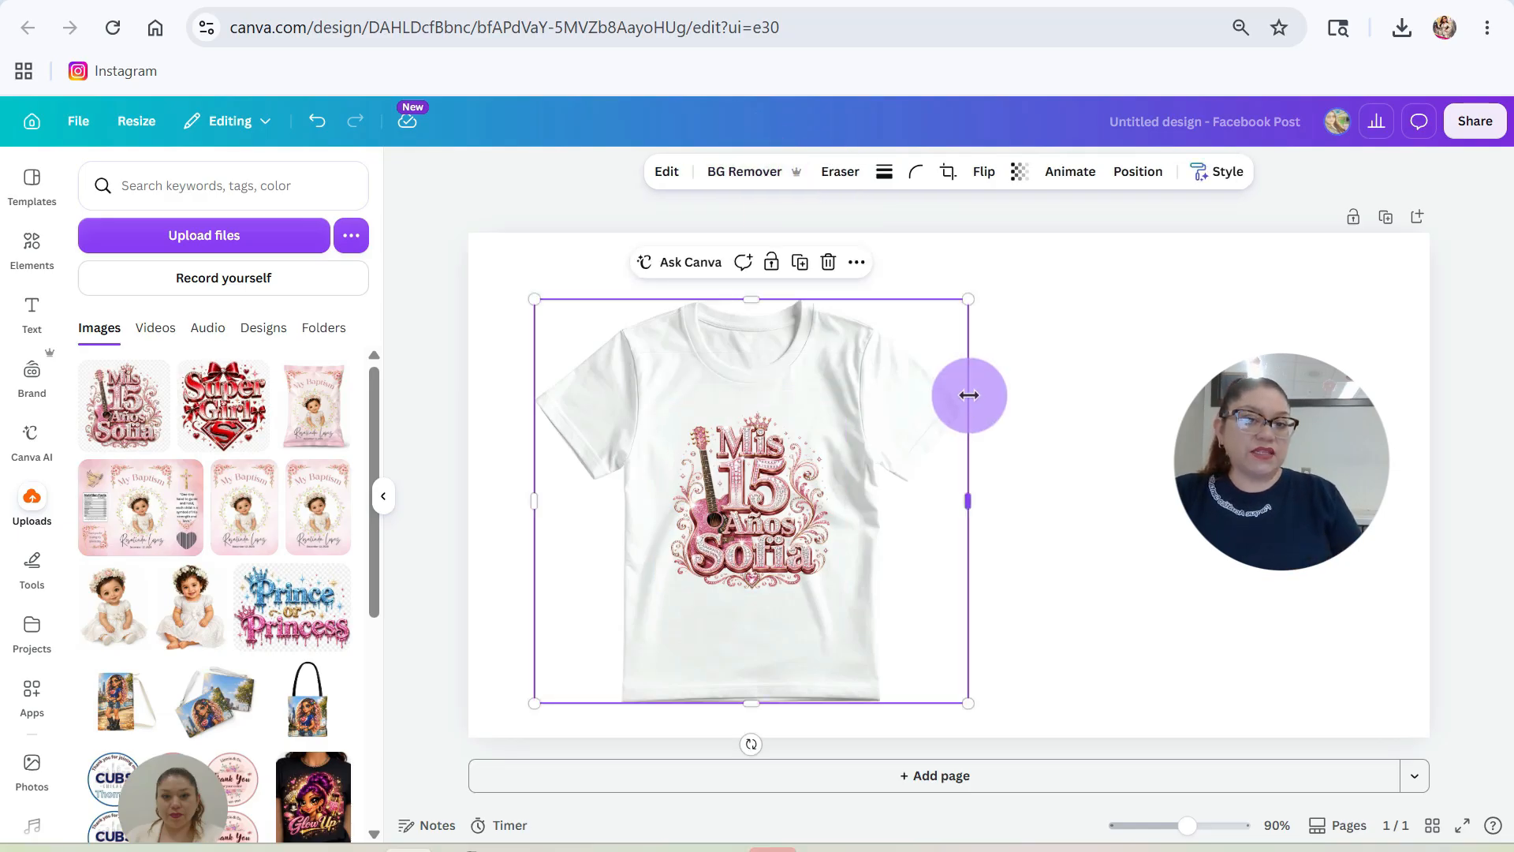
drag(883, 383, 885, 424)
click(755, 519)
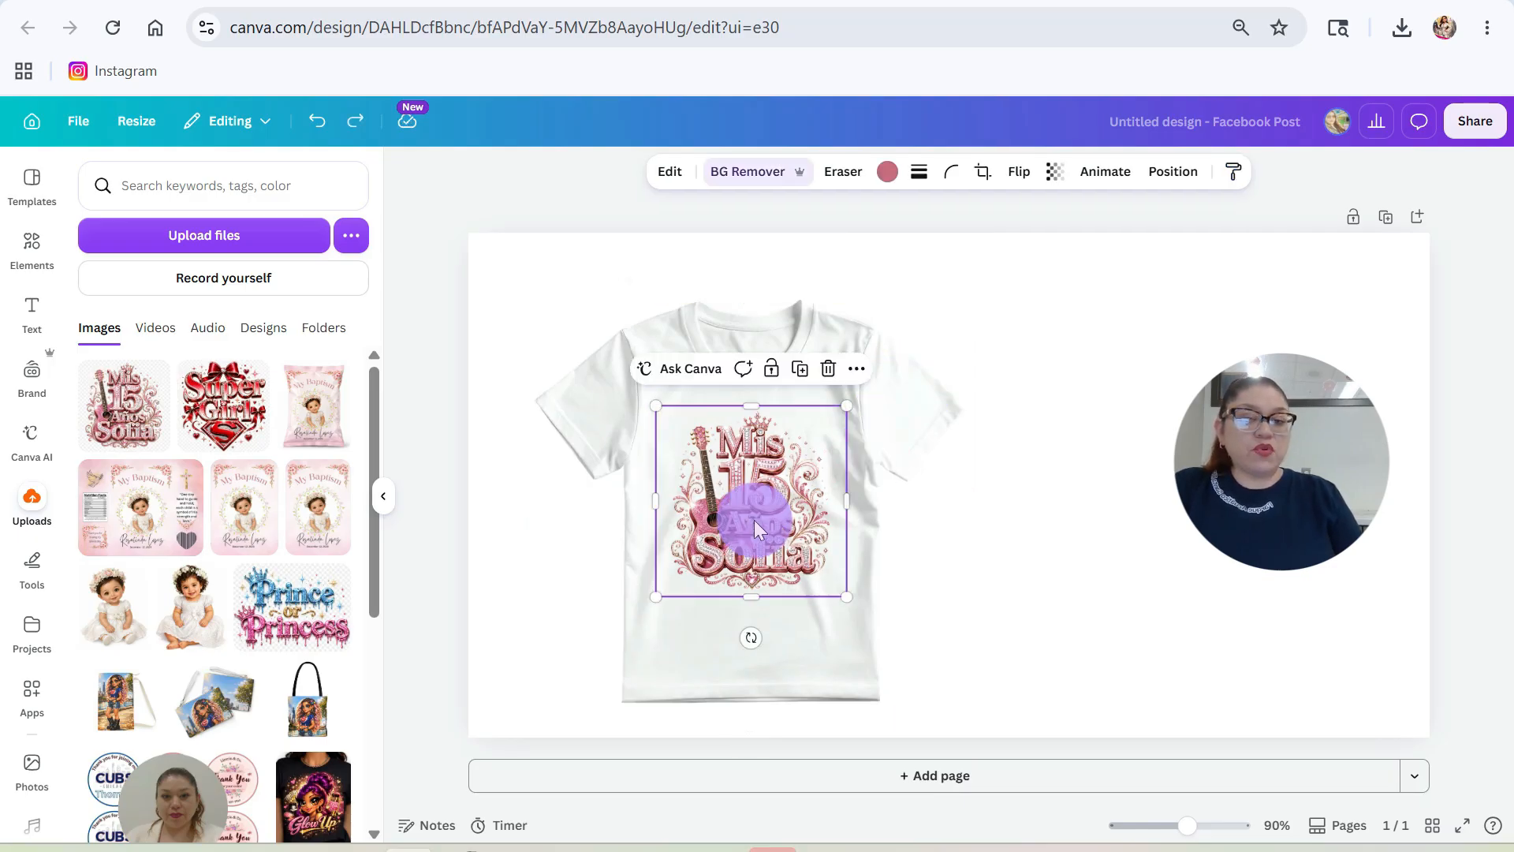
mouse_move(754, 518)
mouse_down()
mouse_move(938, 388)
mouse_move(735, 530)
mouse_move(752, 524)
mouse_up()
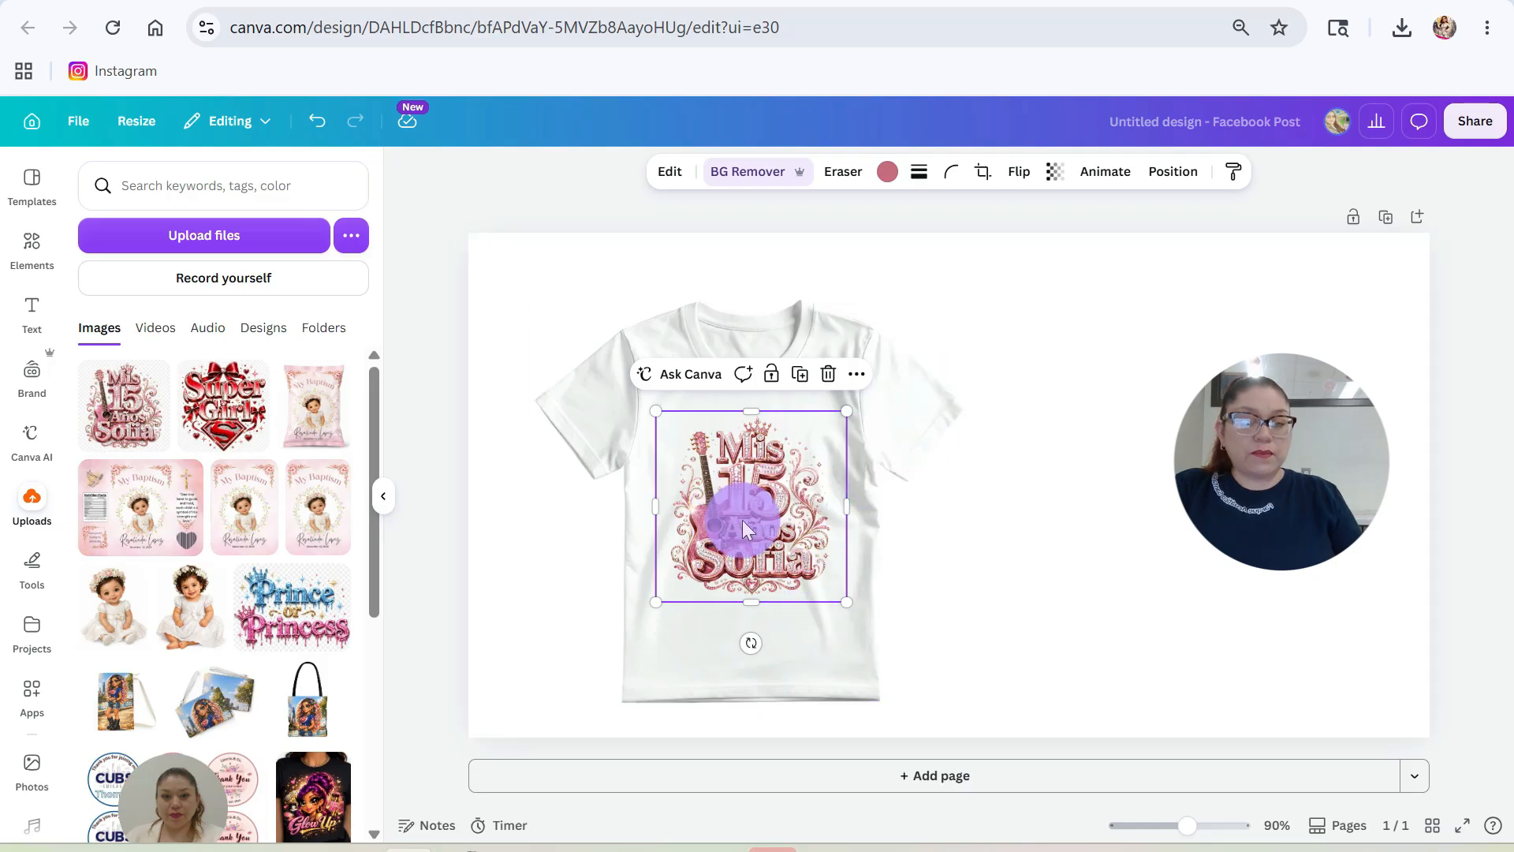
key(Escape)
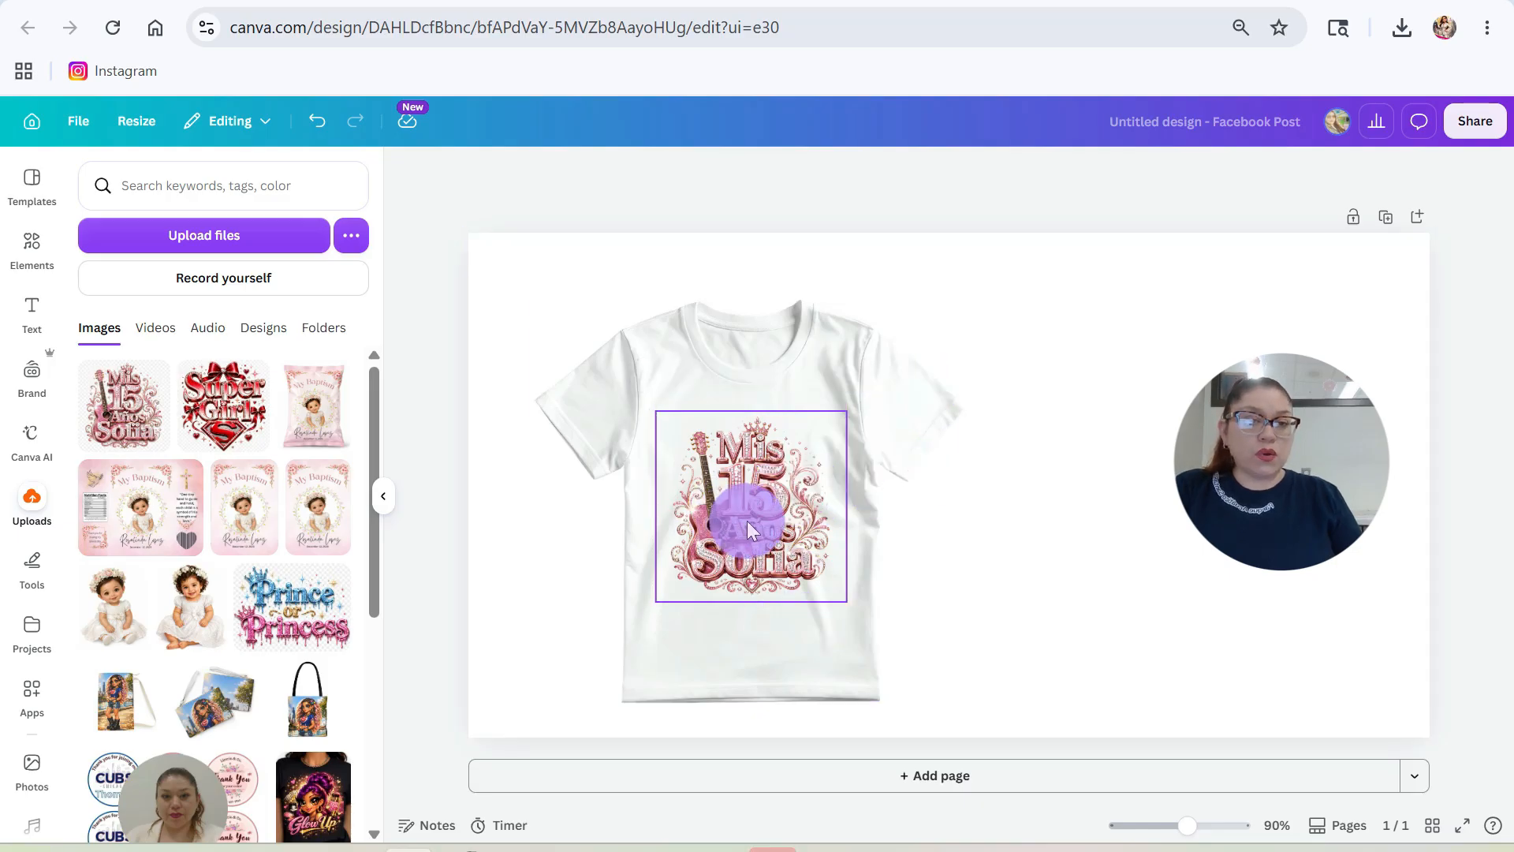
click(864, 391)
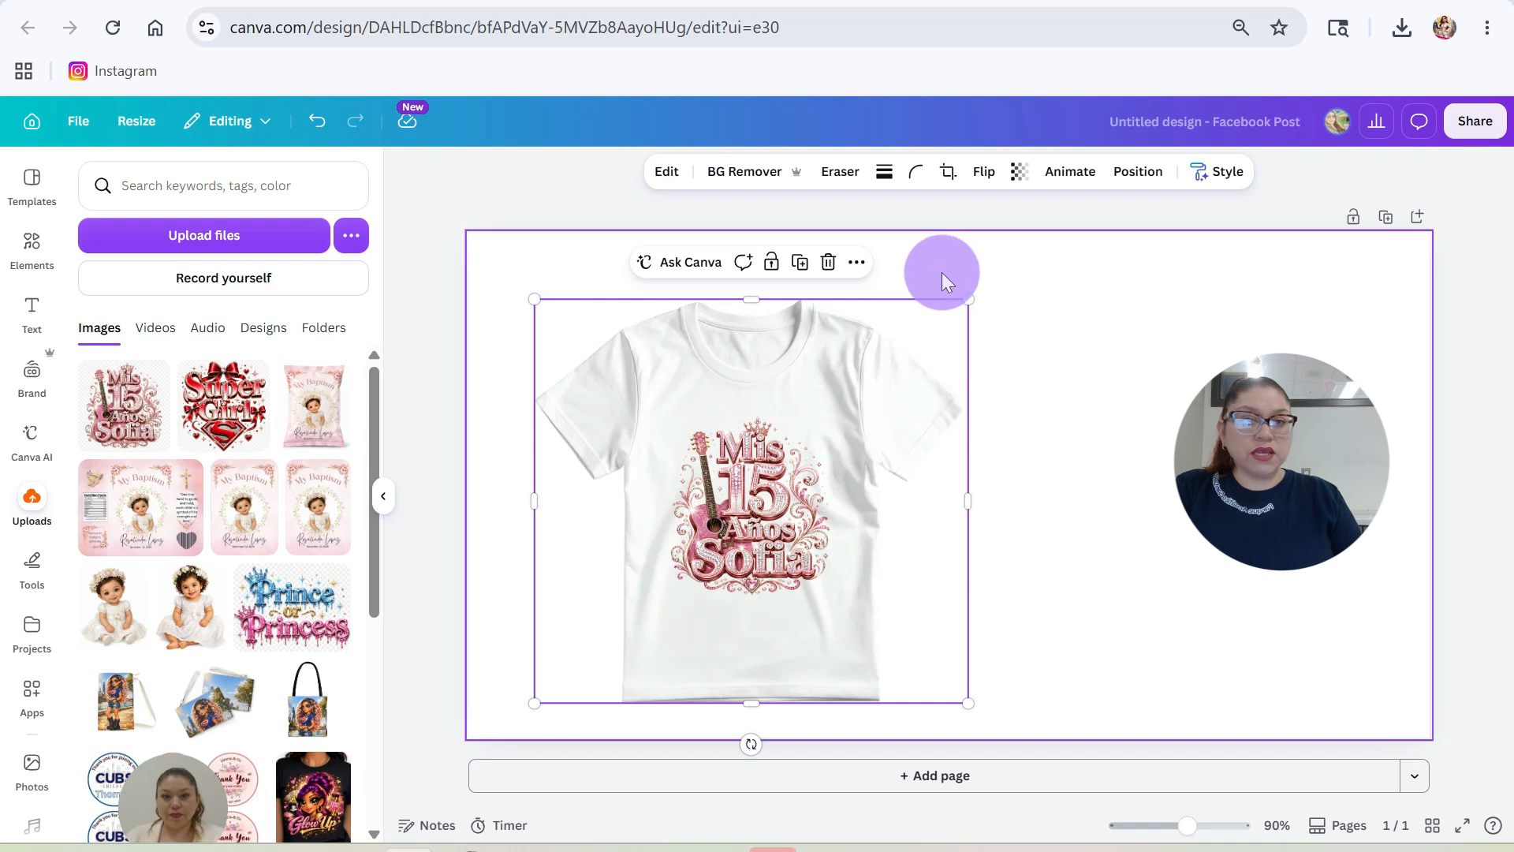
click(856, 264)
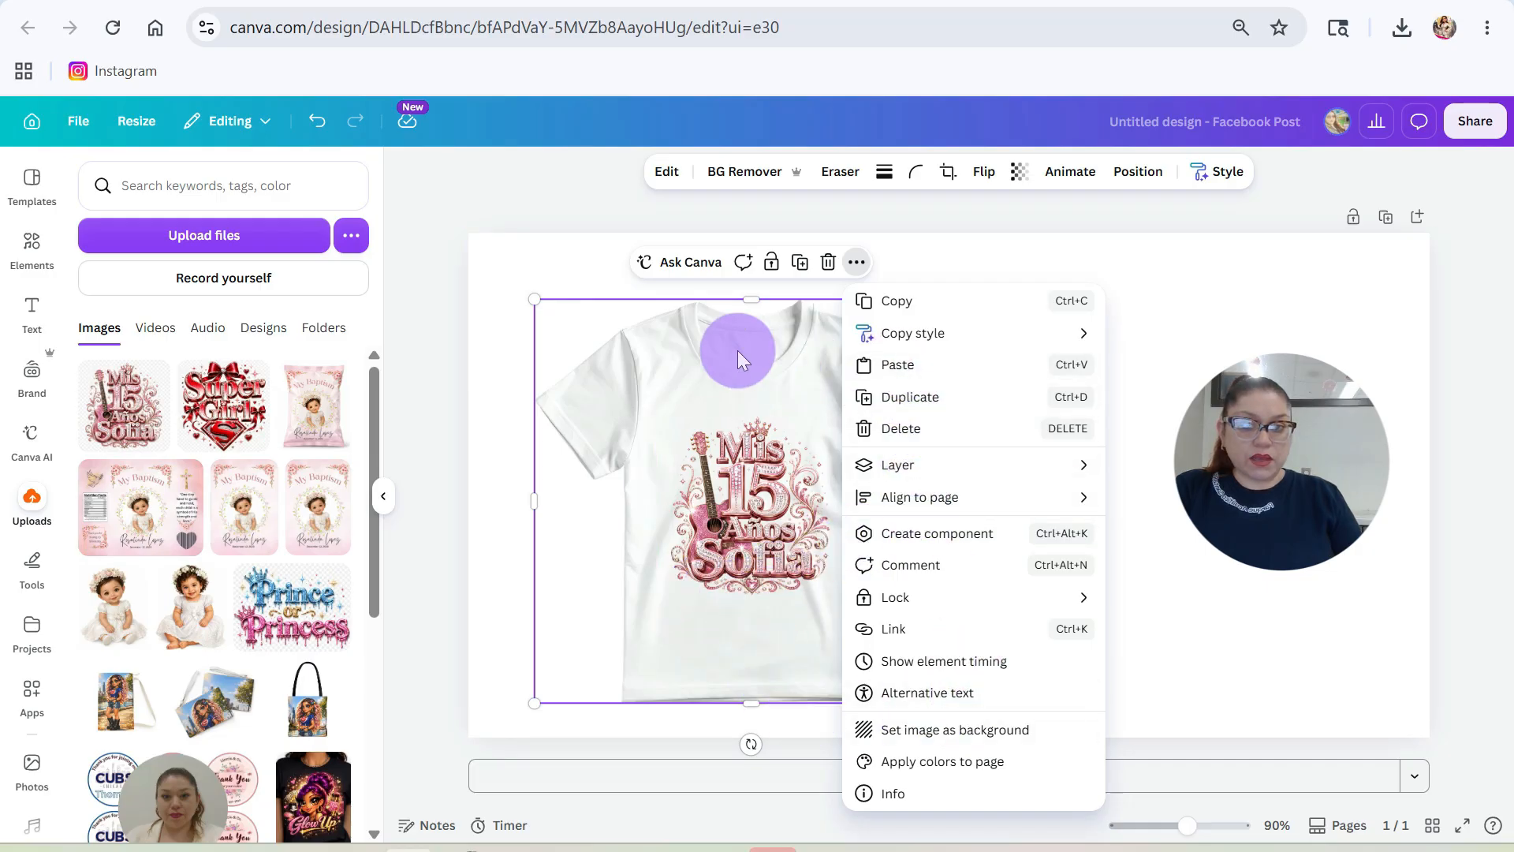
click(518, 265)
- Select the artwork together with the T-shirt and group them
click(745, 513)
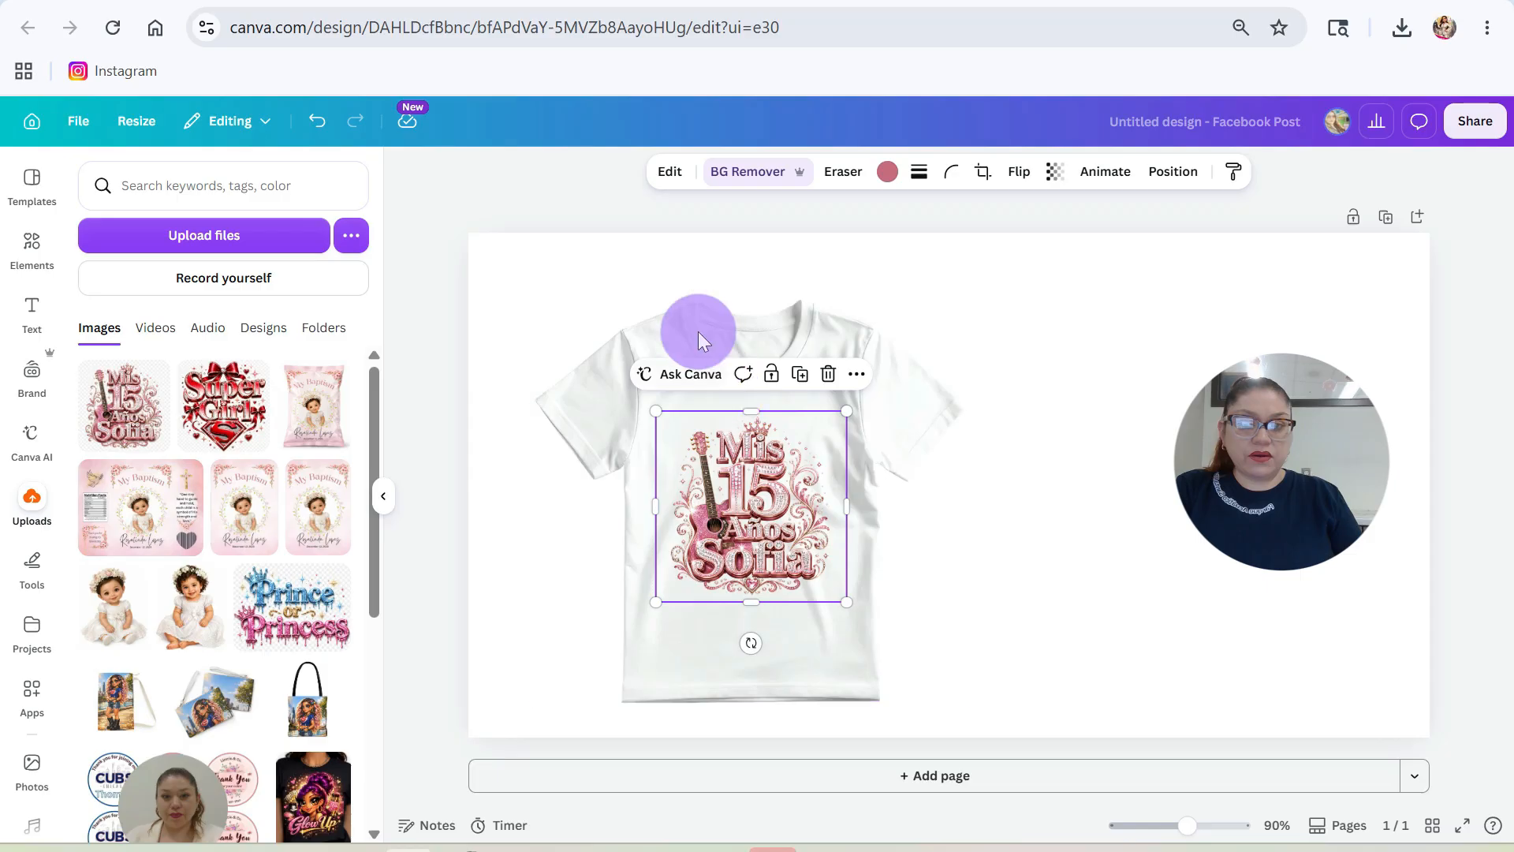
shift+click(664, 340)
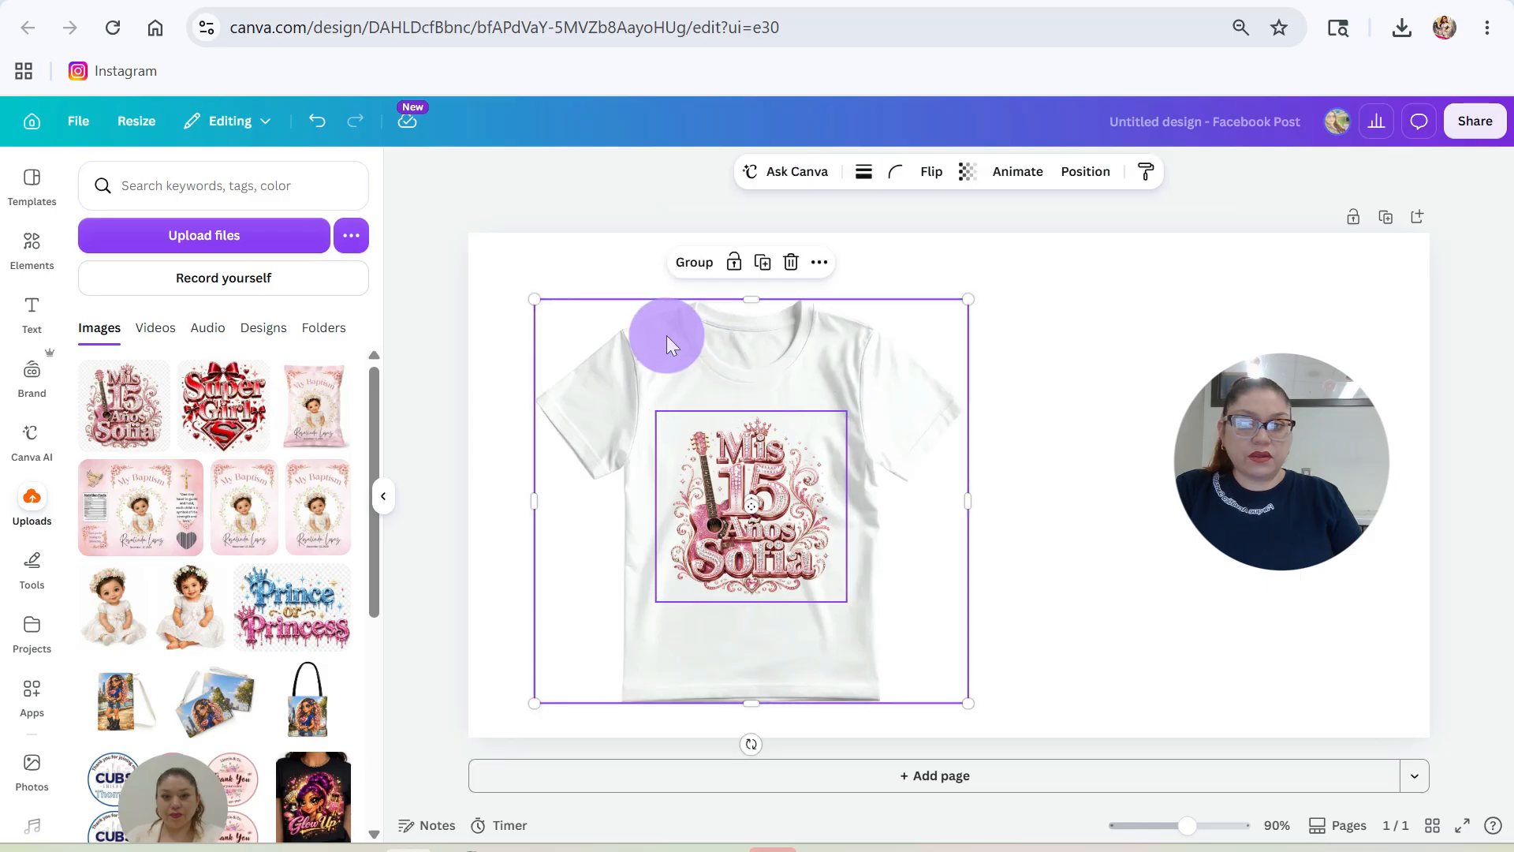
click(694, 265)
- Resize the grouped T-shirt to fill most of the page's left half and tilt it slightly counterclockwise
drag(838, 513, 768, 521)
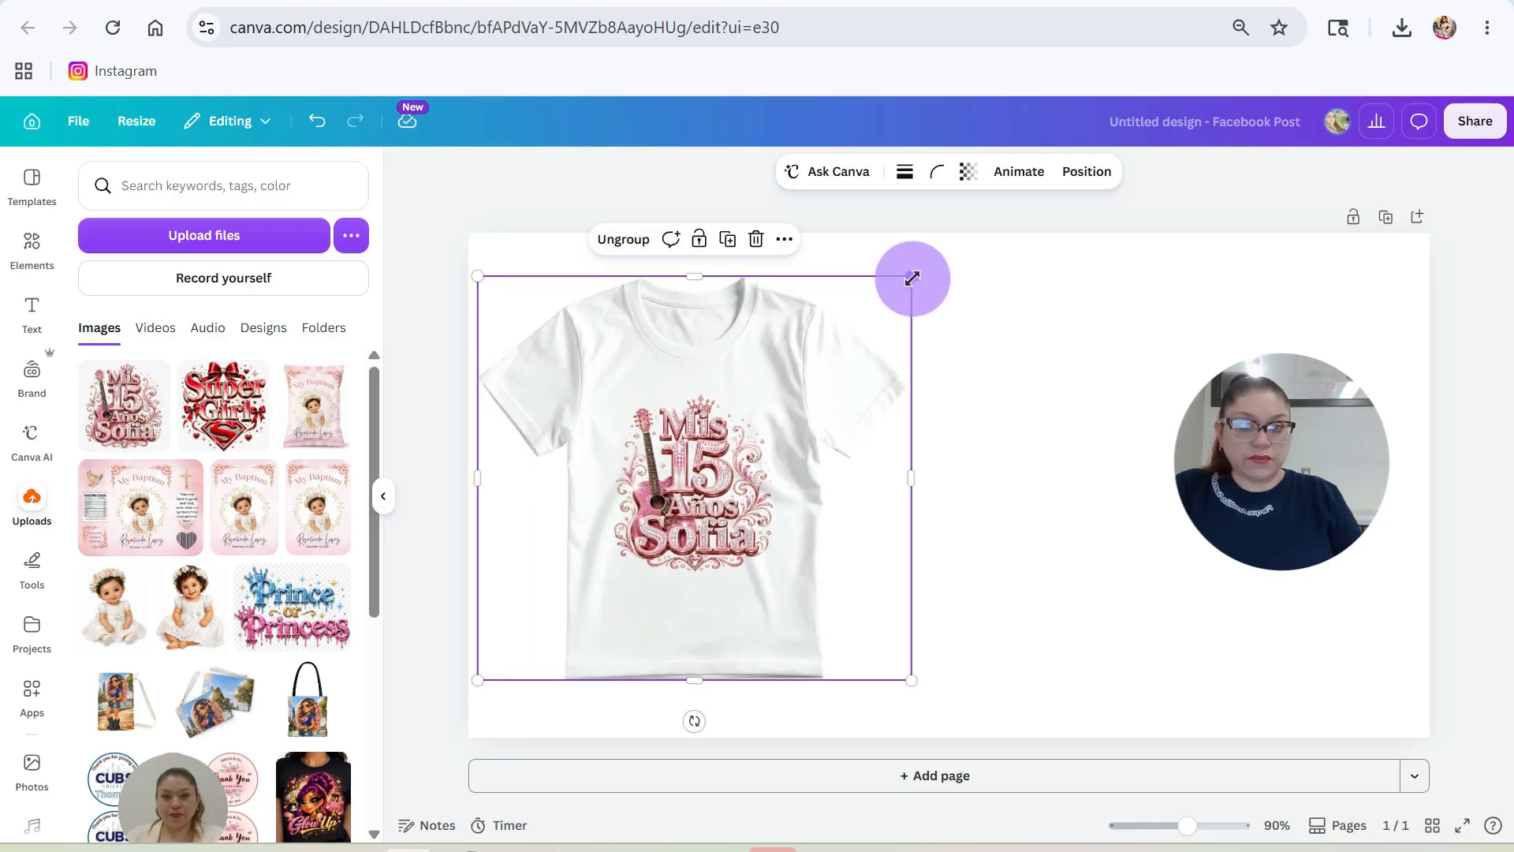
drag(913, 280, 797, 382)
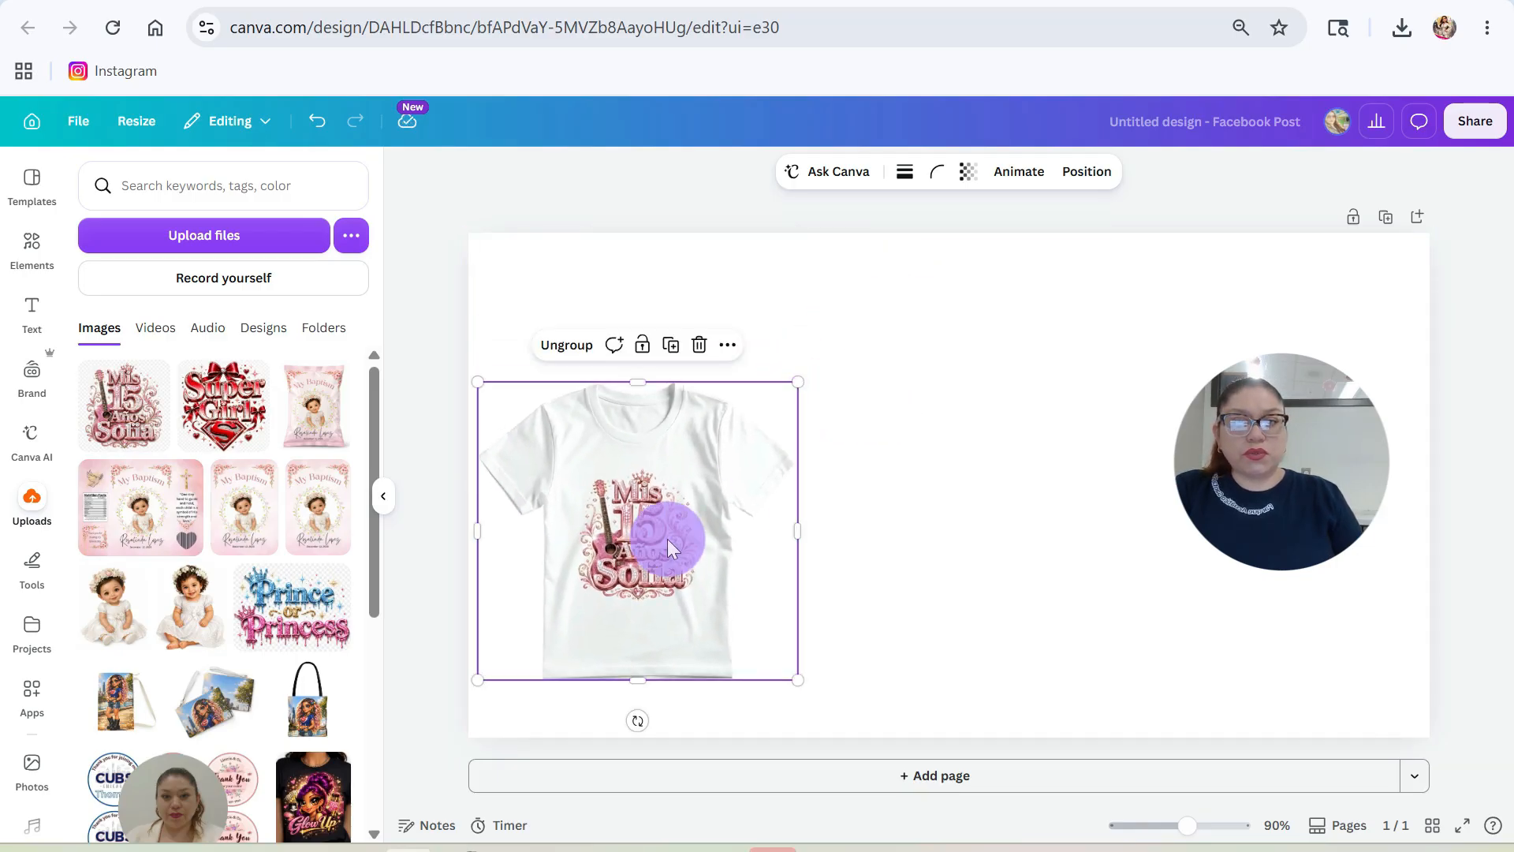
drag(647, 556, 661, 444)
drag(677, 497, 679, 510)
drag(813, 582, 936, 693)
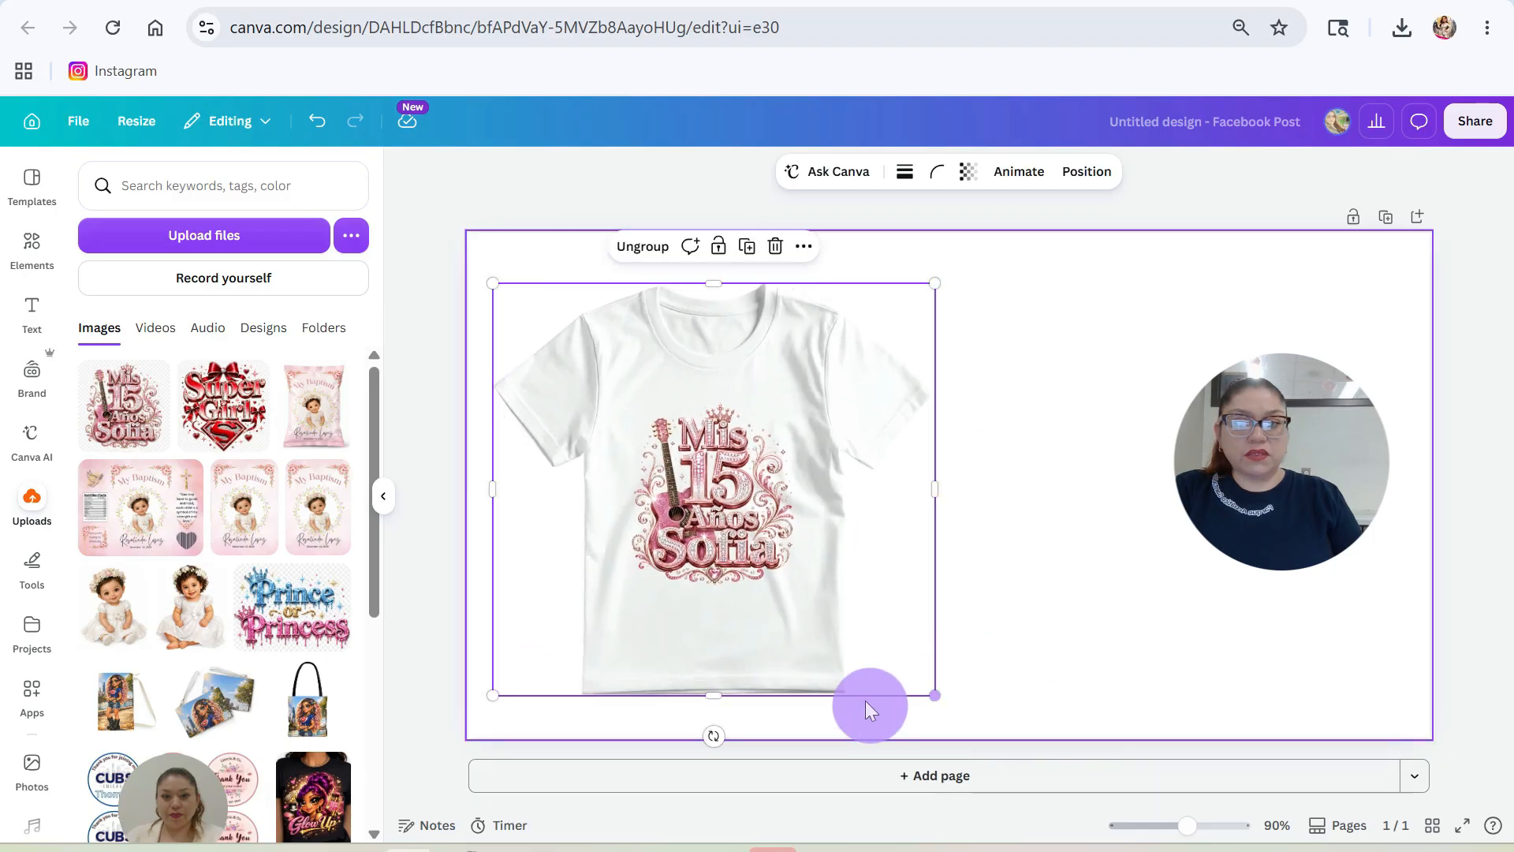
drag(709, 733, 754, 720)
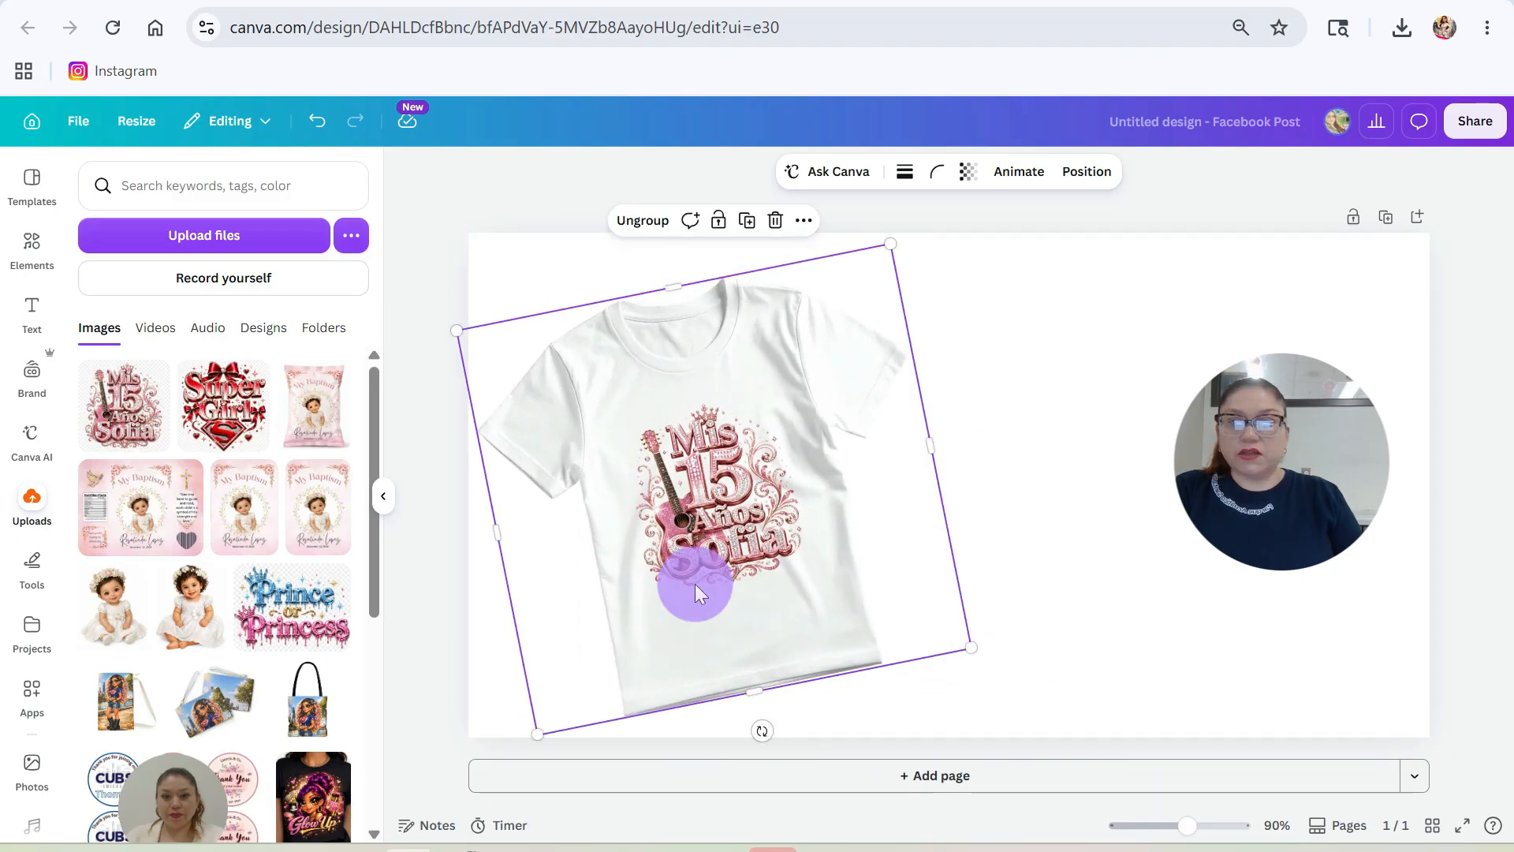
- Search the design elements for "teen girl wearing a white tshirt"
click(34, 244)
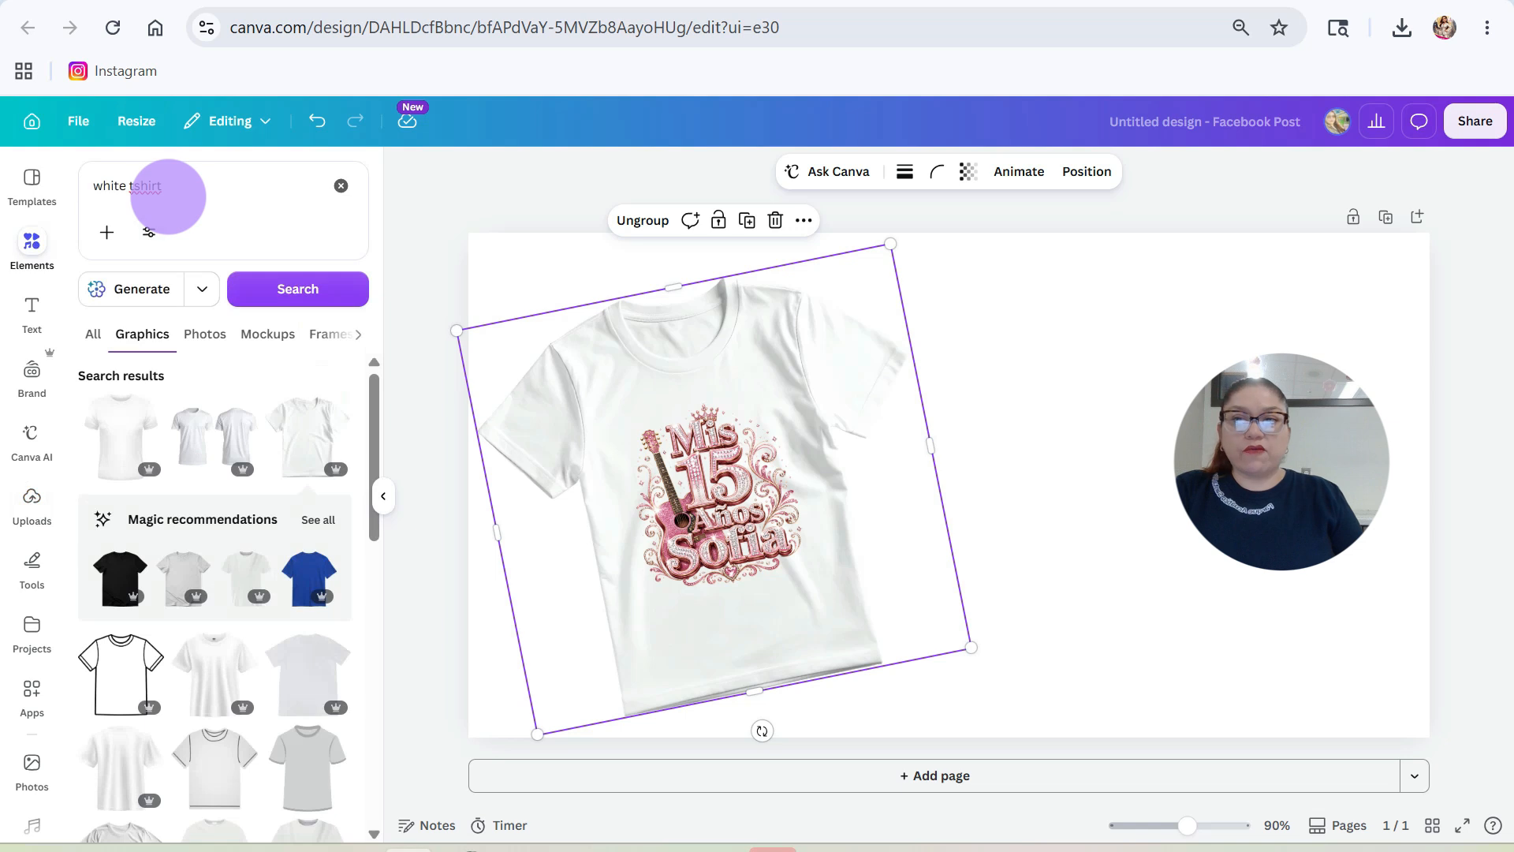
drag(197, 188, 49, 202)
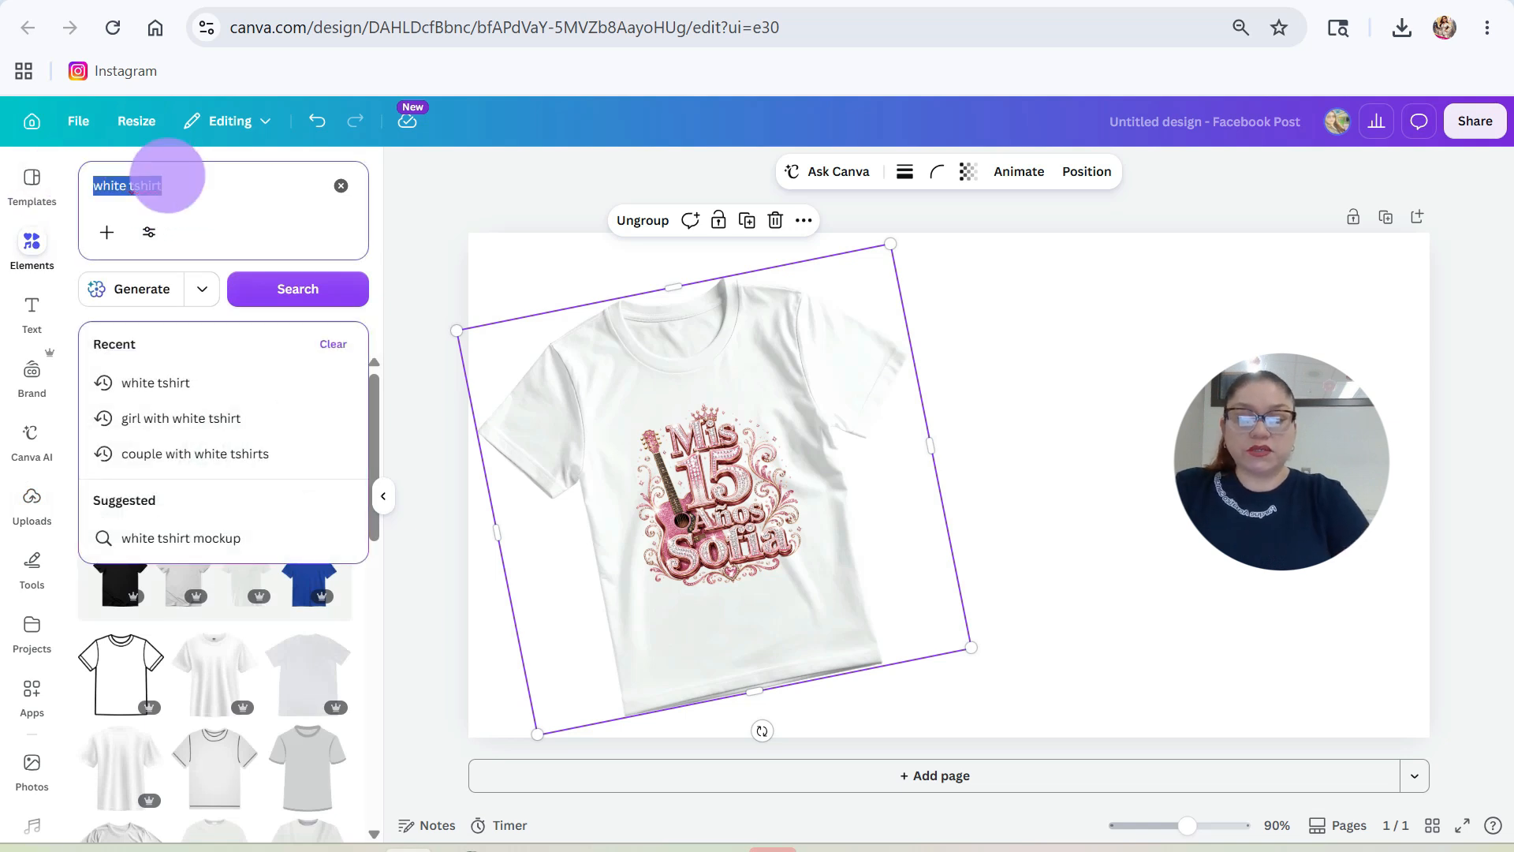
text(girl w)
key(BackSpace)
key(BackSpace)
key(BackSpace)
key(BackSpace)
key(BackSpace)
key(BackSpace)
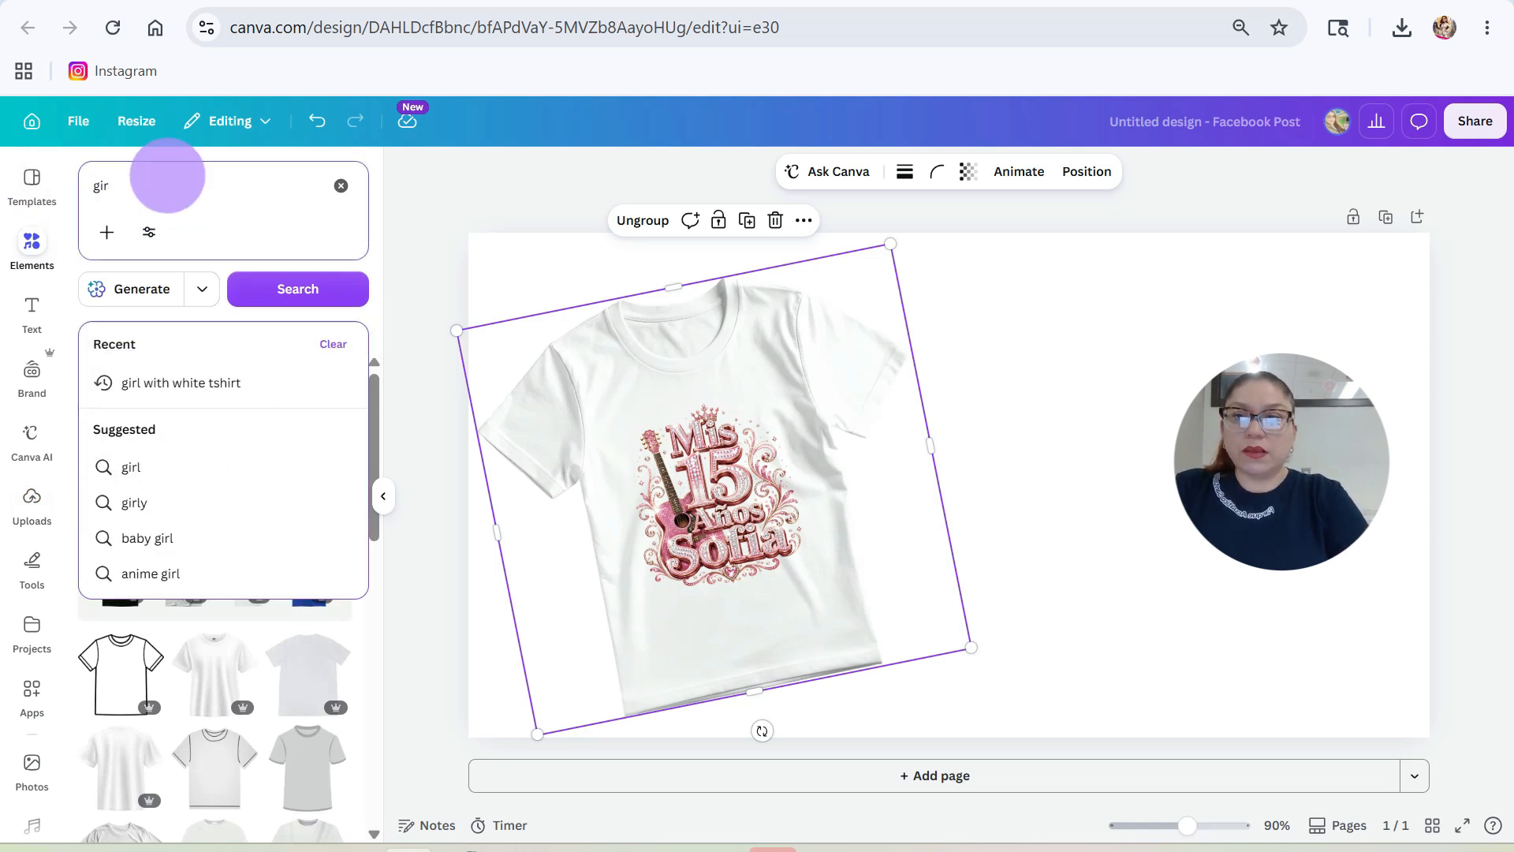
text(teen)
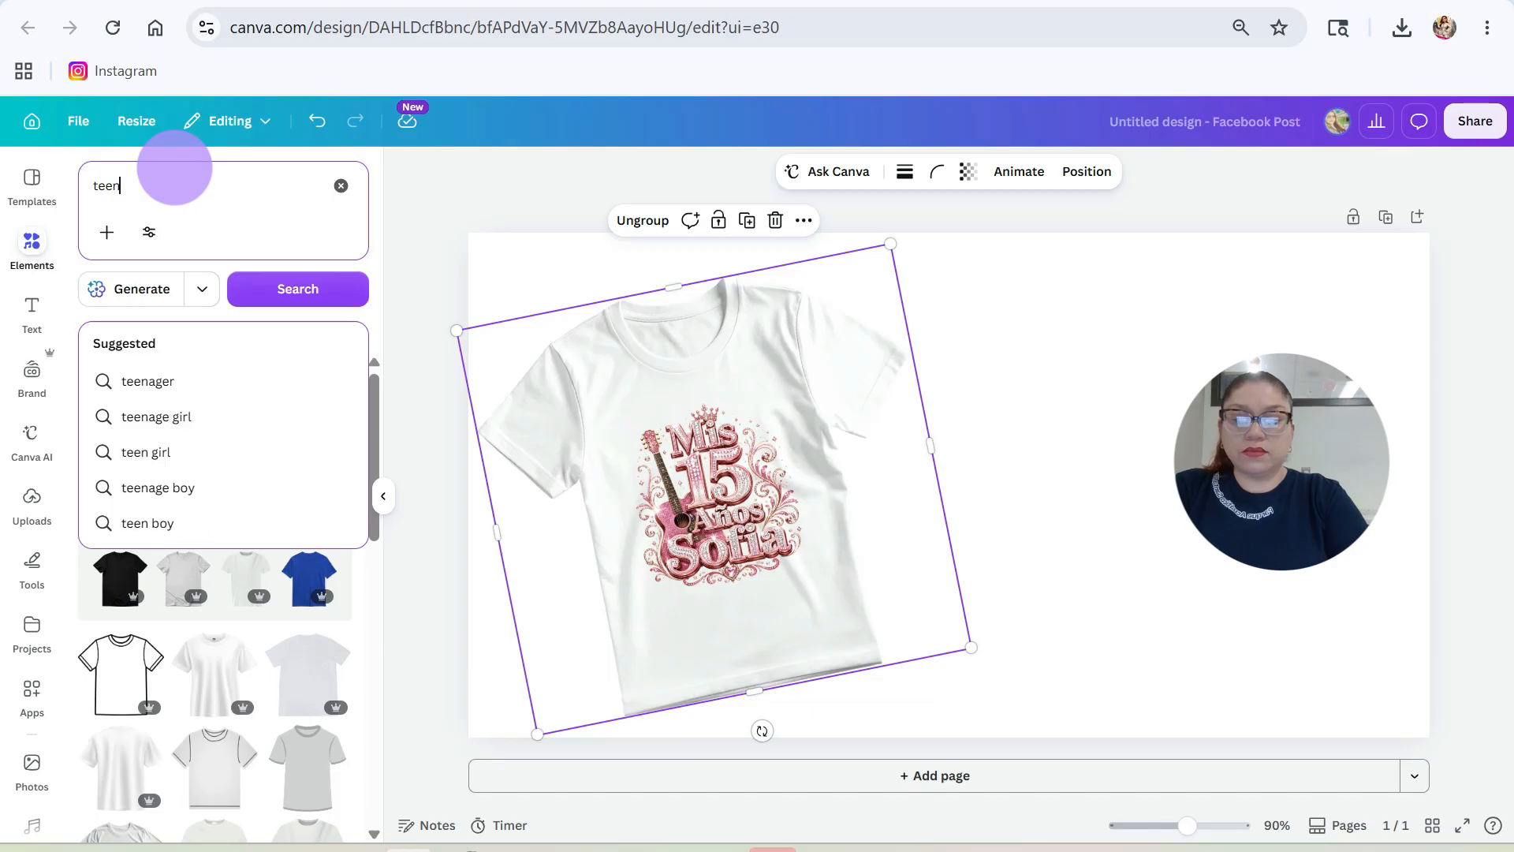
text( girl wearing a white)
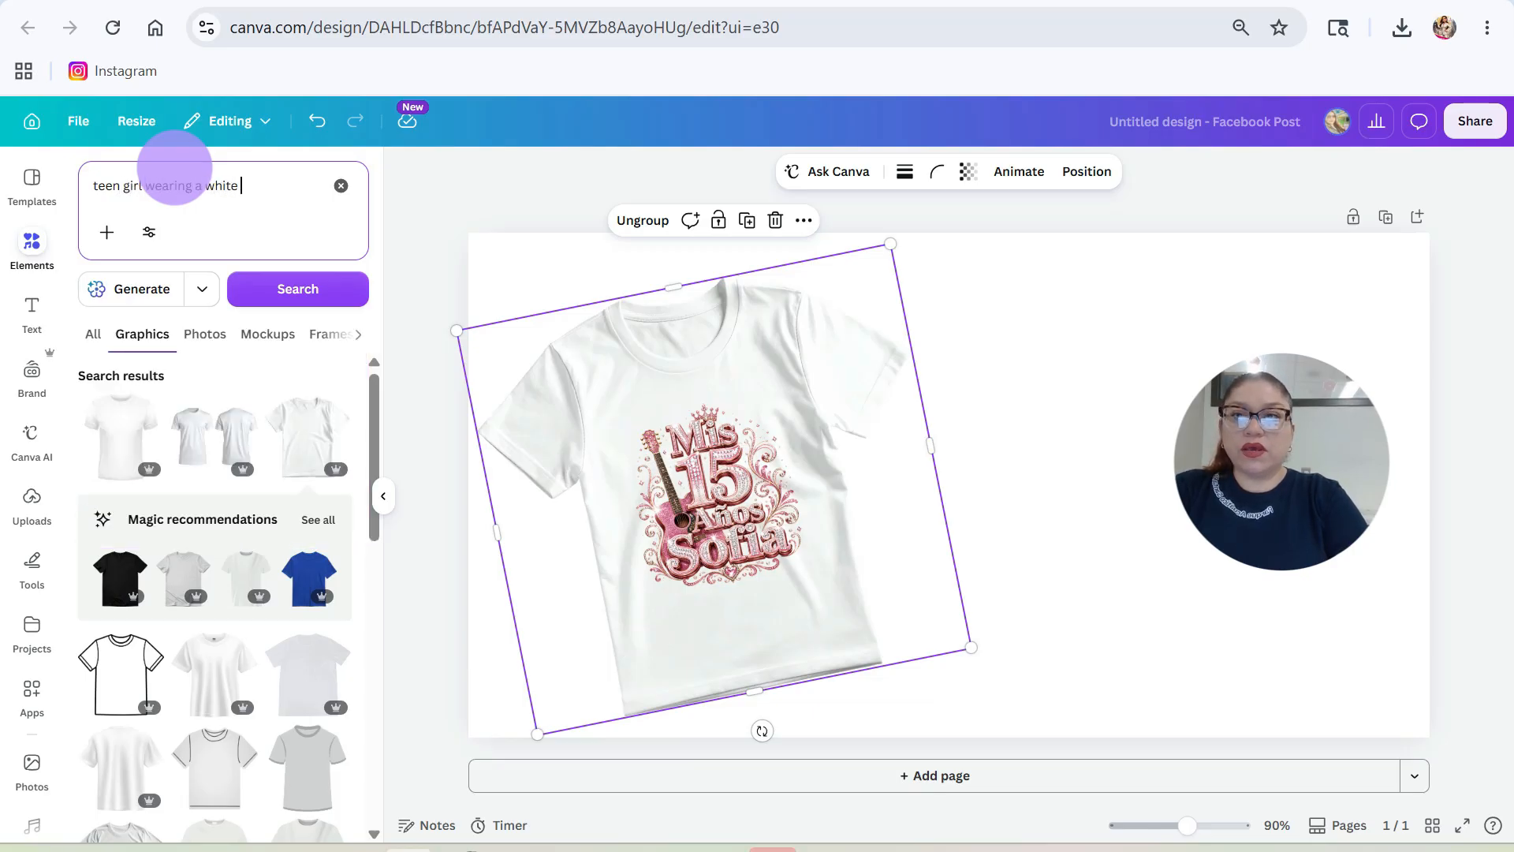
text( tshirt)
key(Return)
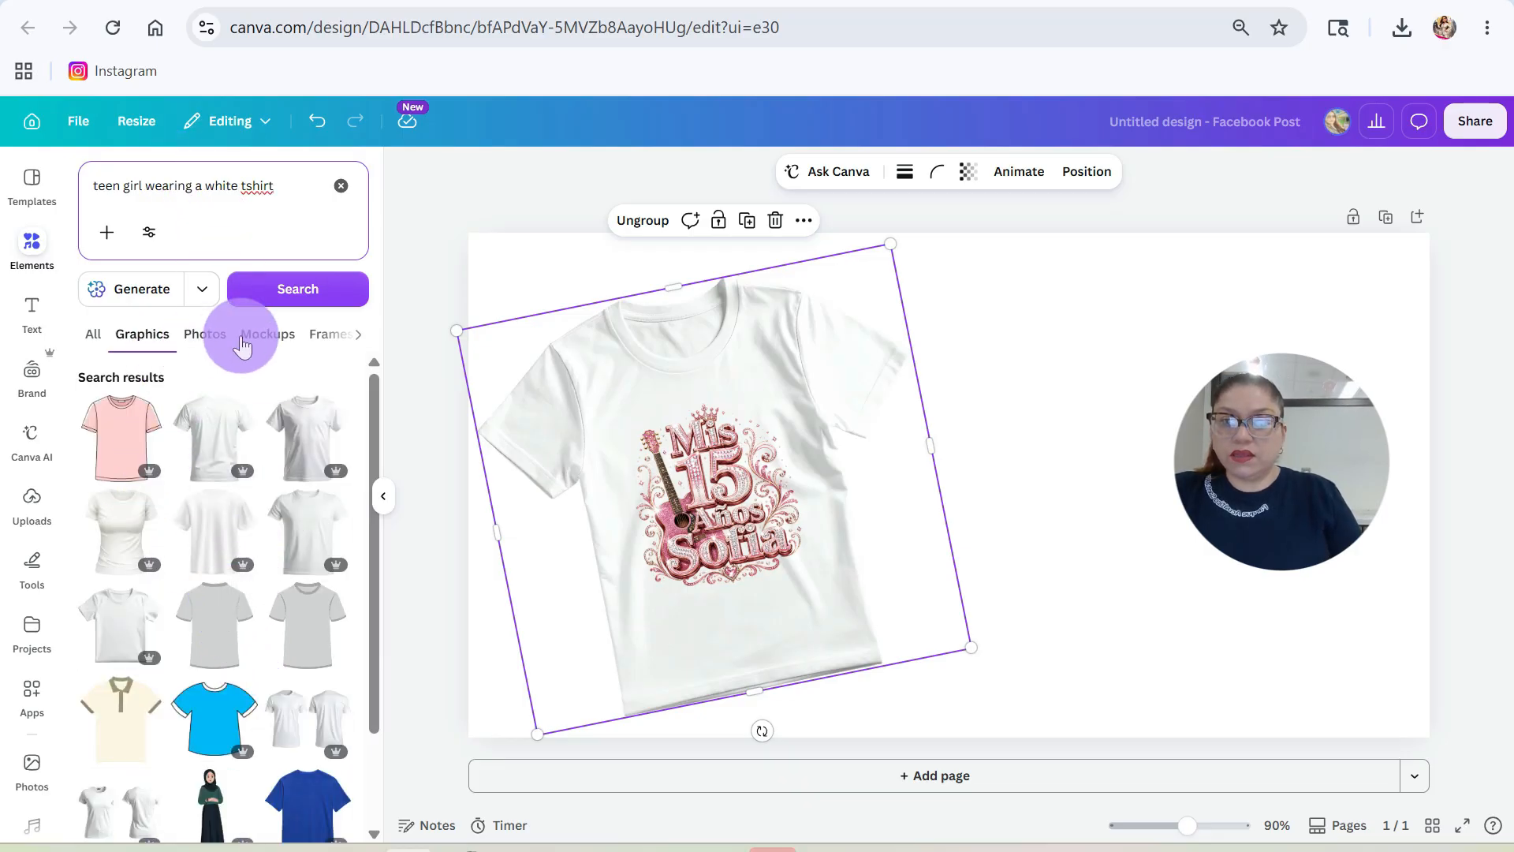
- Browse the photo results, add the photo of the long-haired teen holding her white T-shirt's hem, and place it beside the grouped T-shirt
click(203, 335)
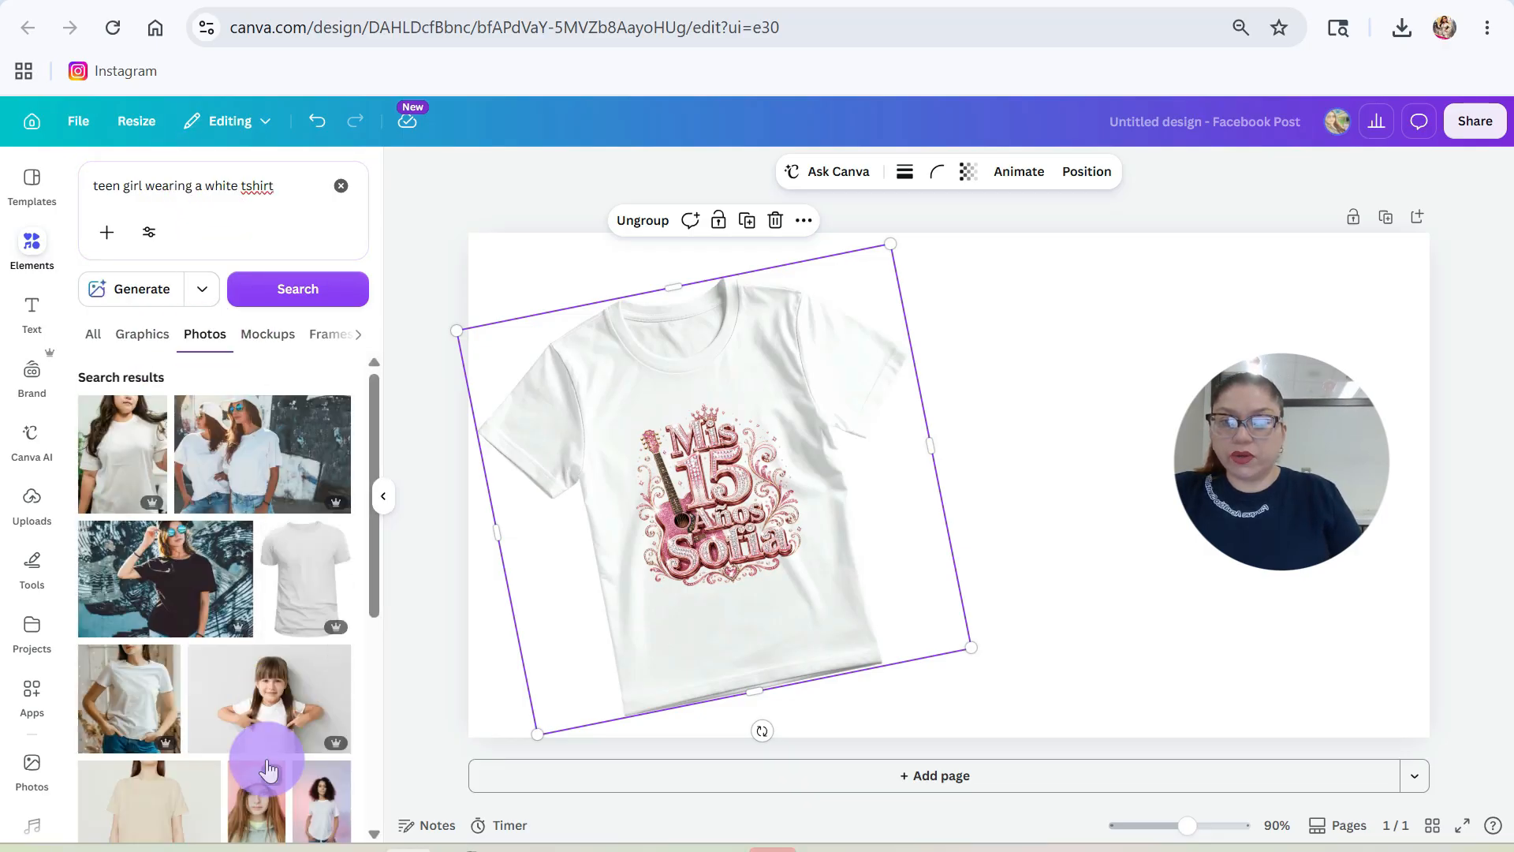
scroll(230, 764, down, 2)
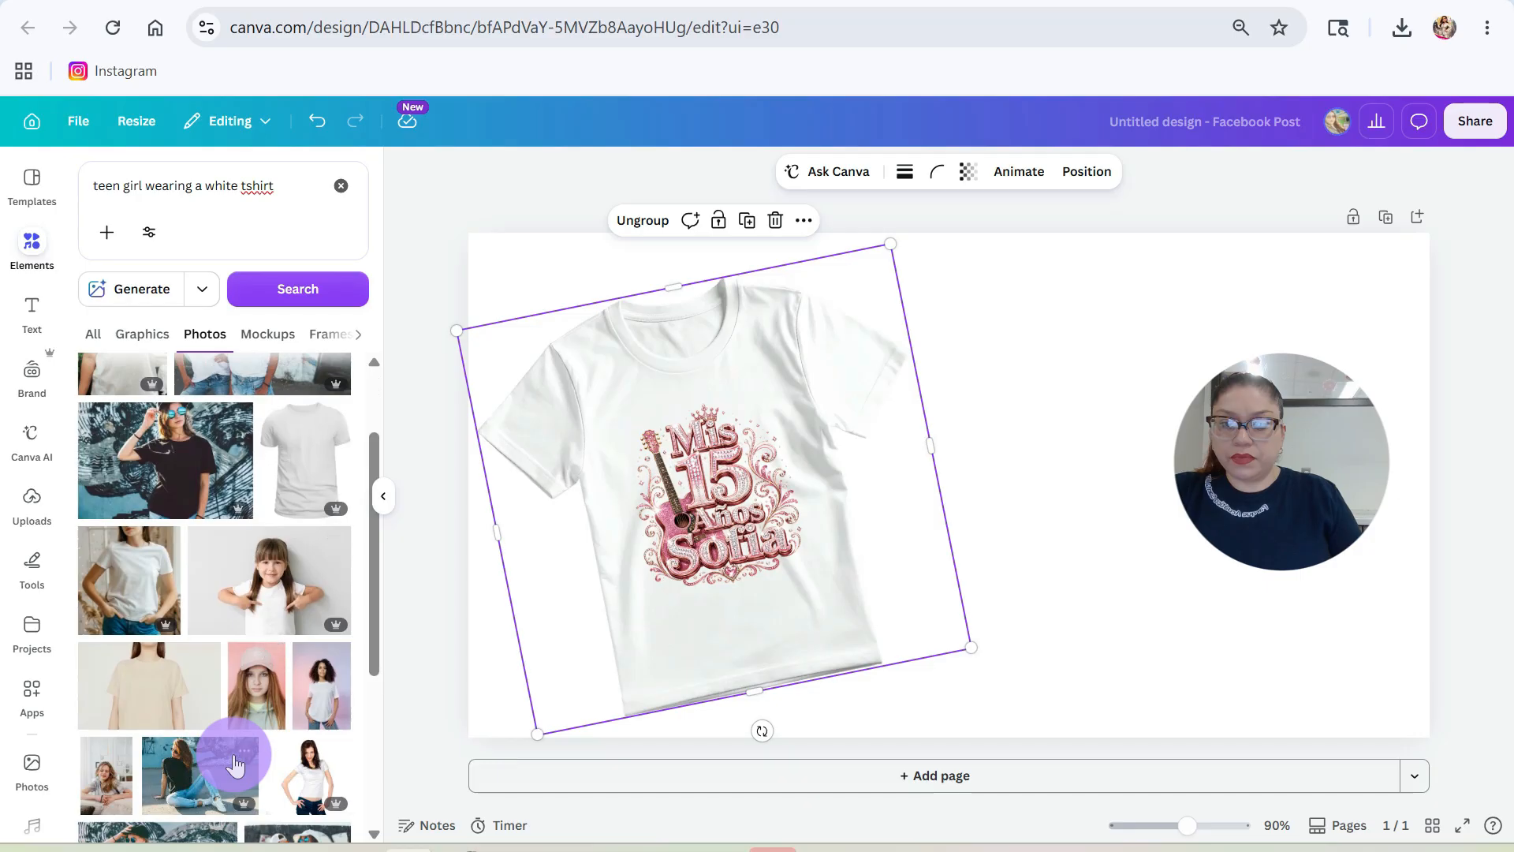
scroll(208, 735, down, 2)
scroll(193, 709, down, 2)
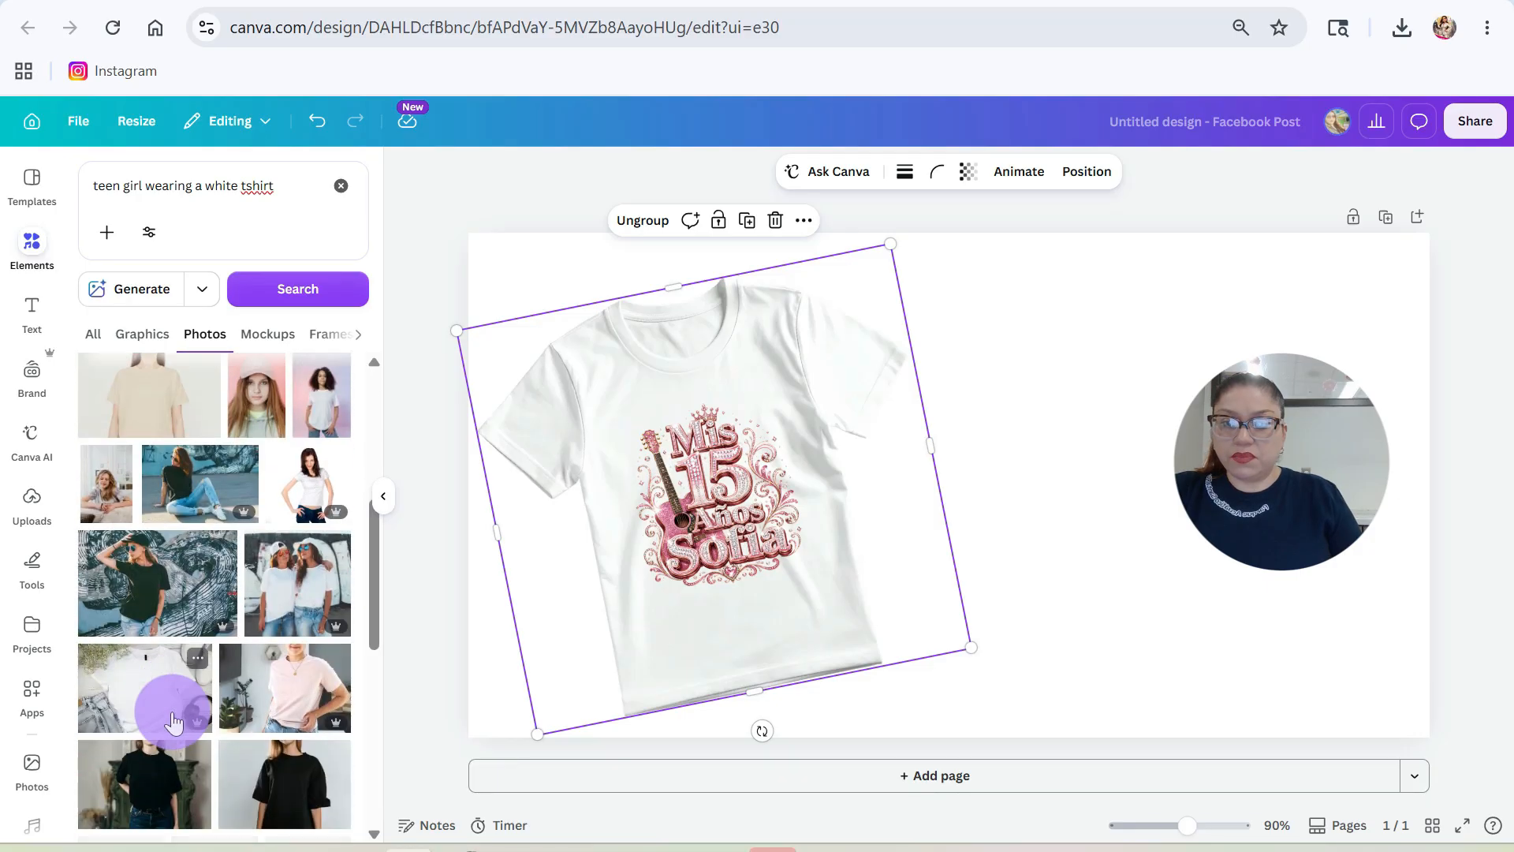
scroll(173, 722, down, 2)
scroll(174, 721, down, 2)
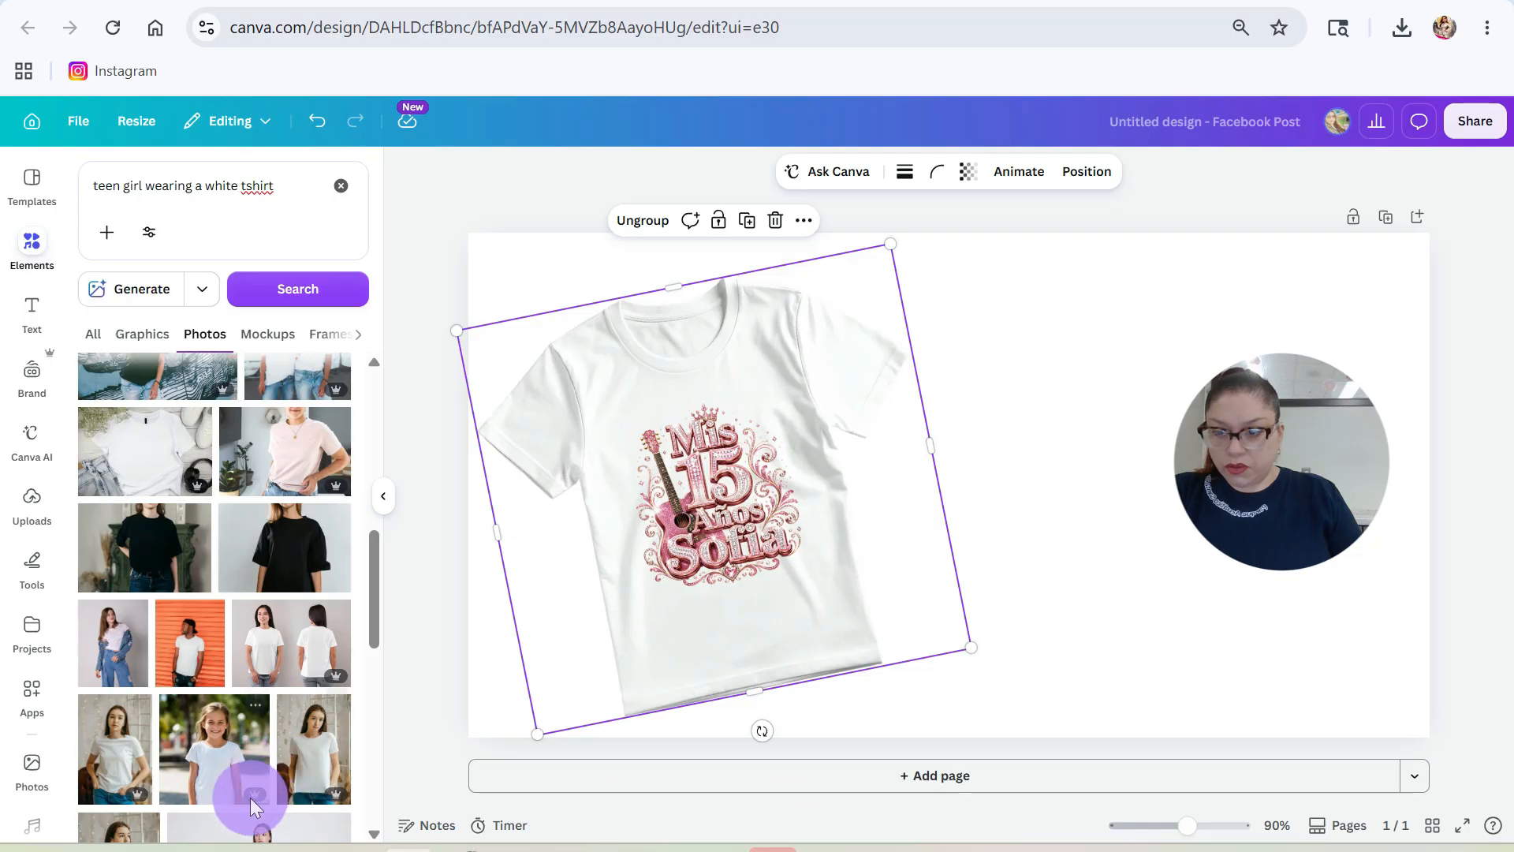
click(318, 781)
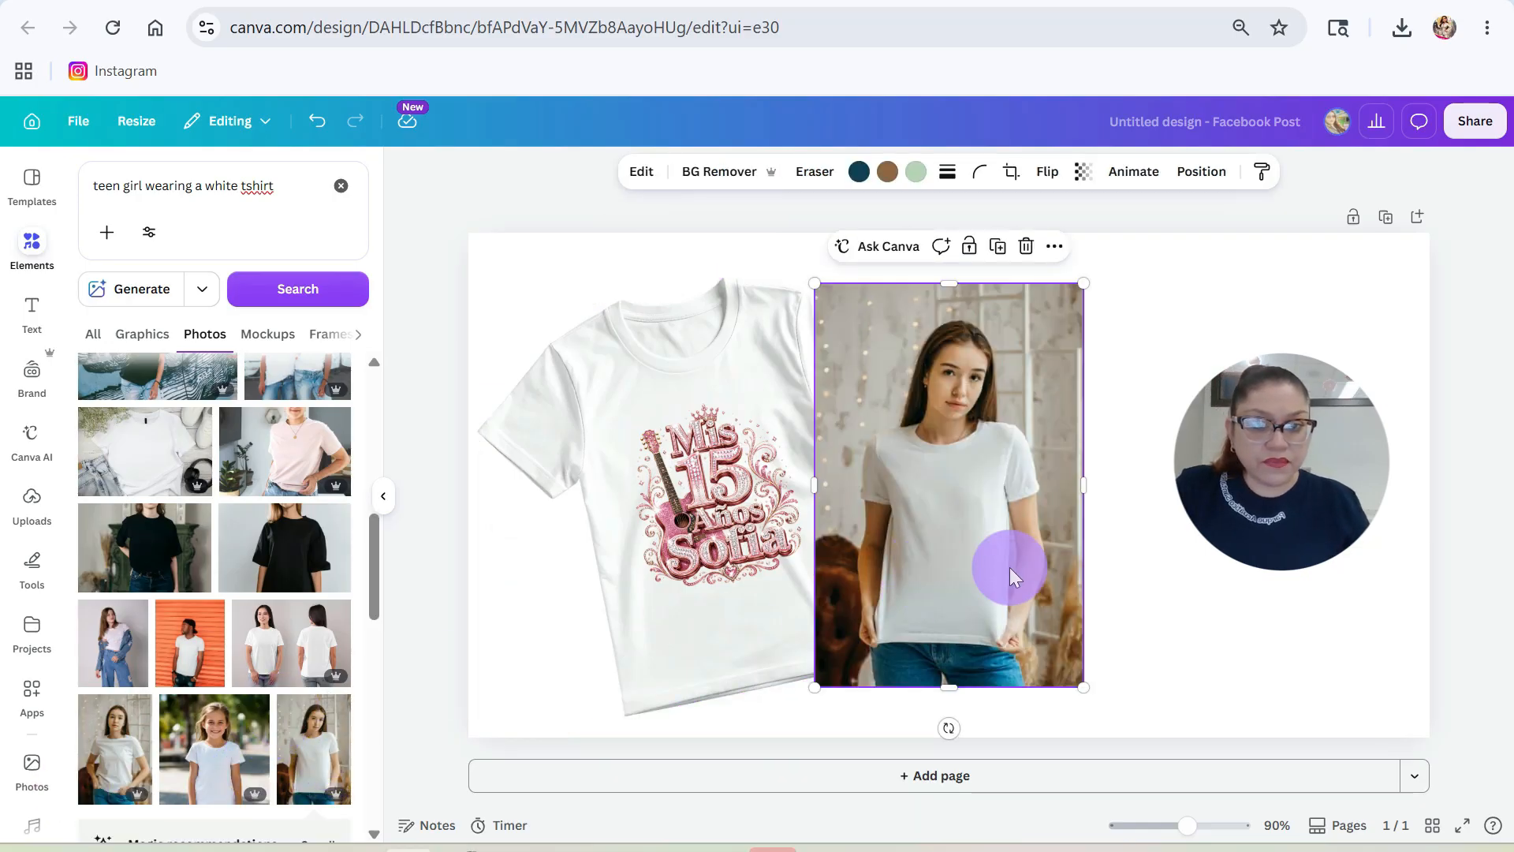
drag(983, 570, 1102, 594)
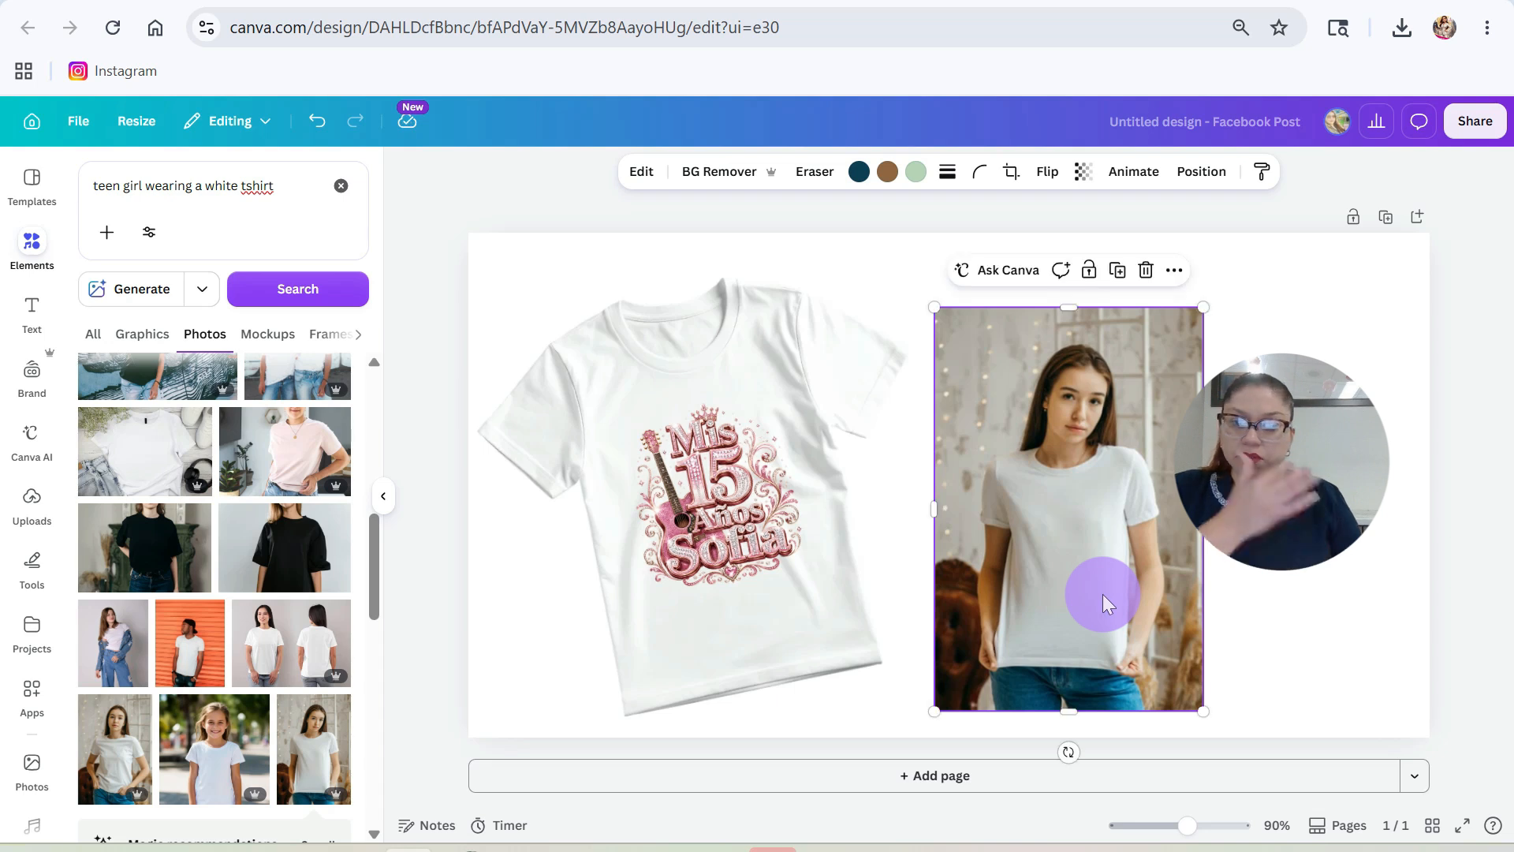
click(87, 758)
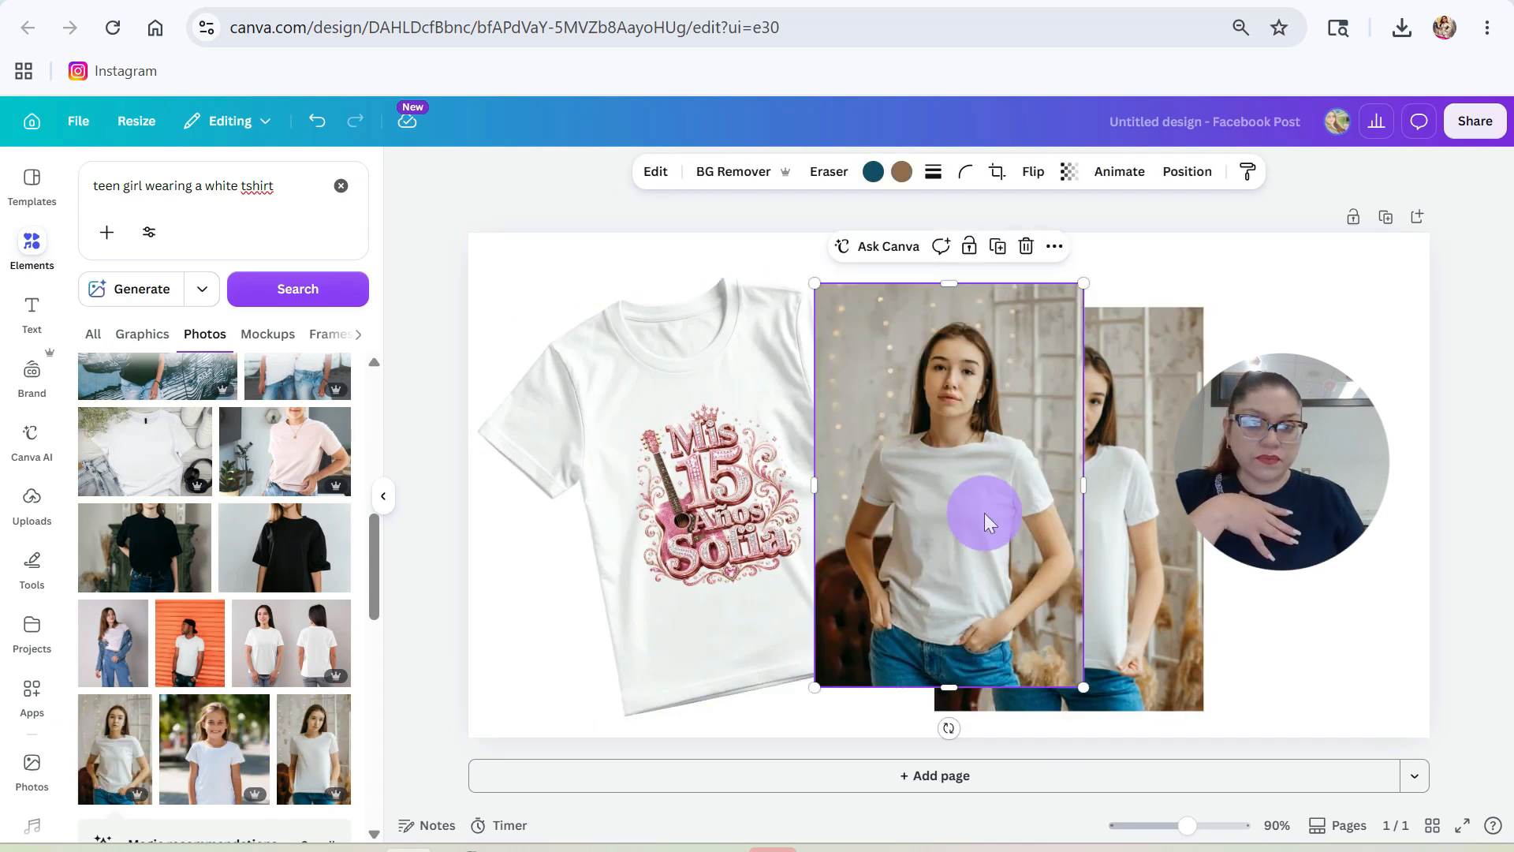
drag(989, 522, 856, 541)
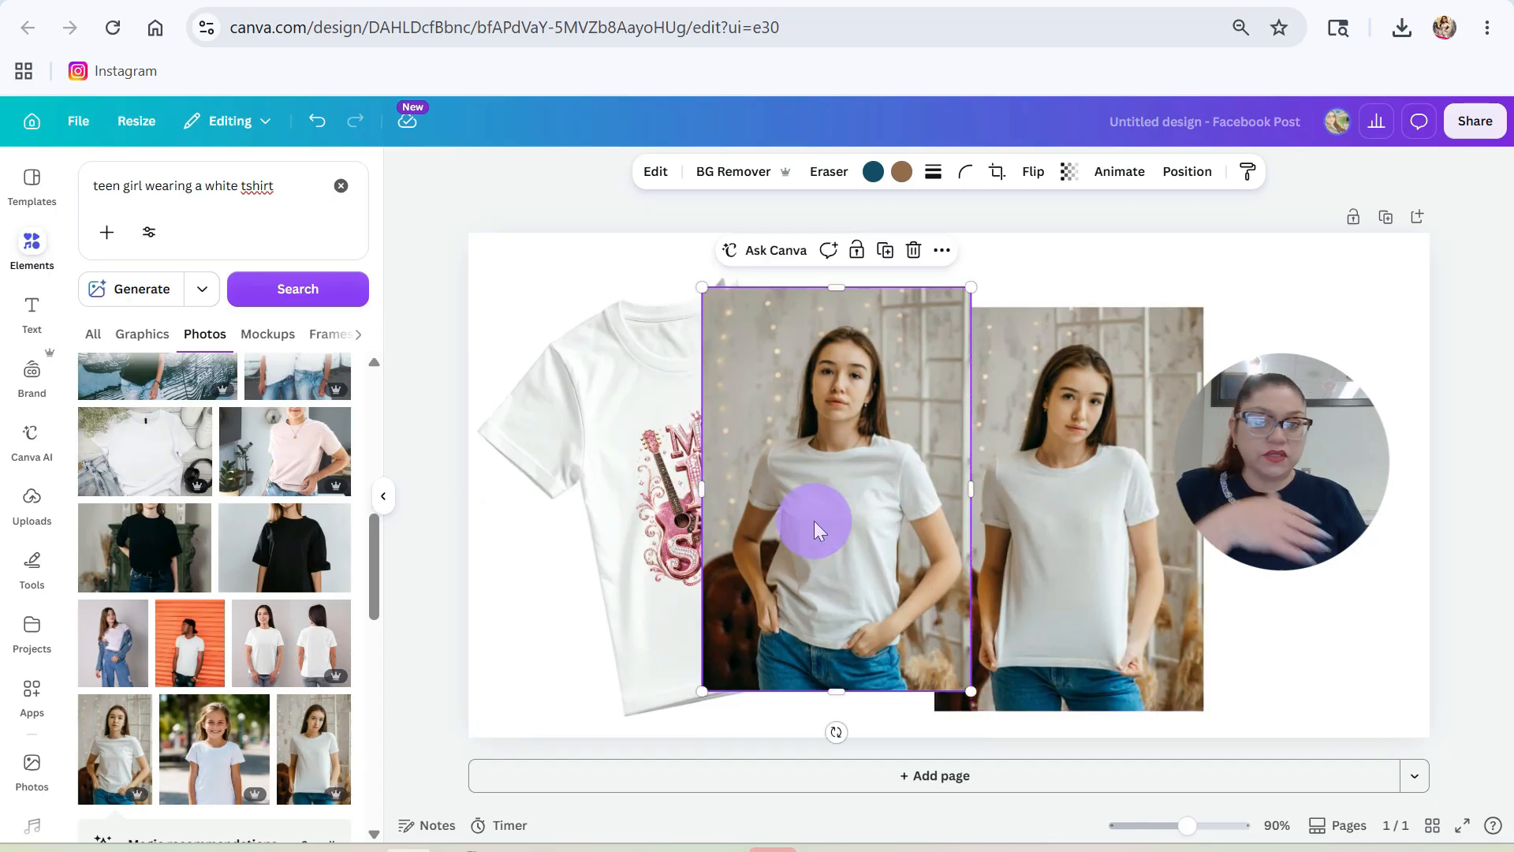
key(Escape)
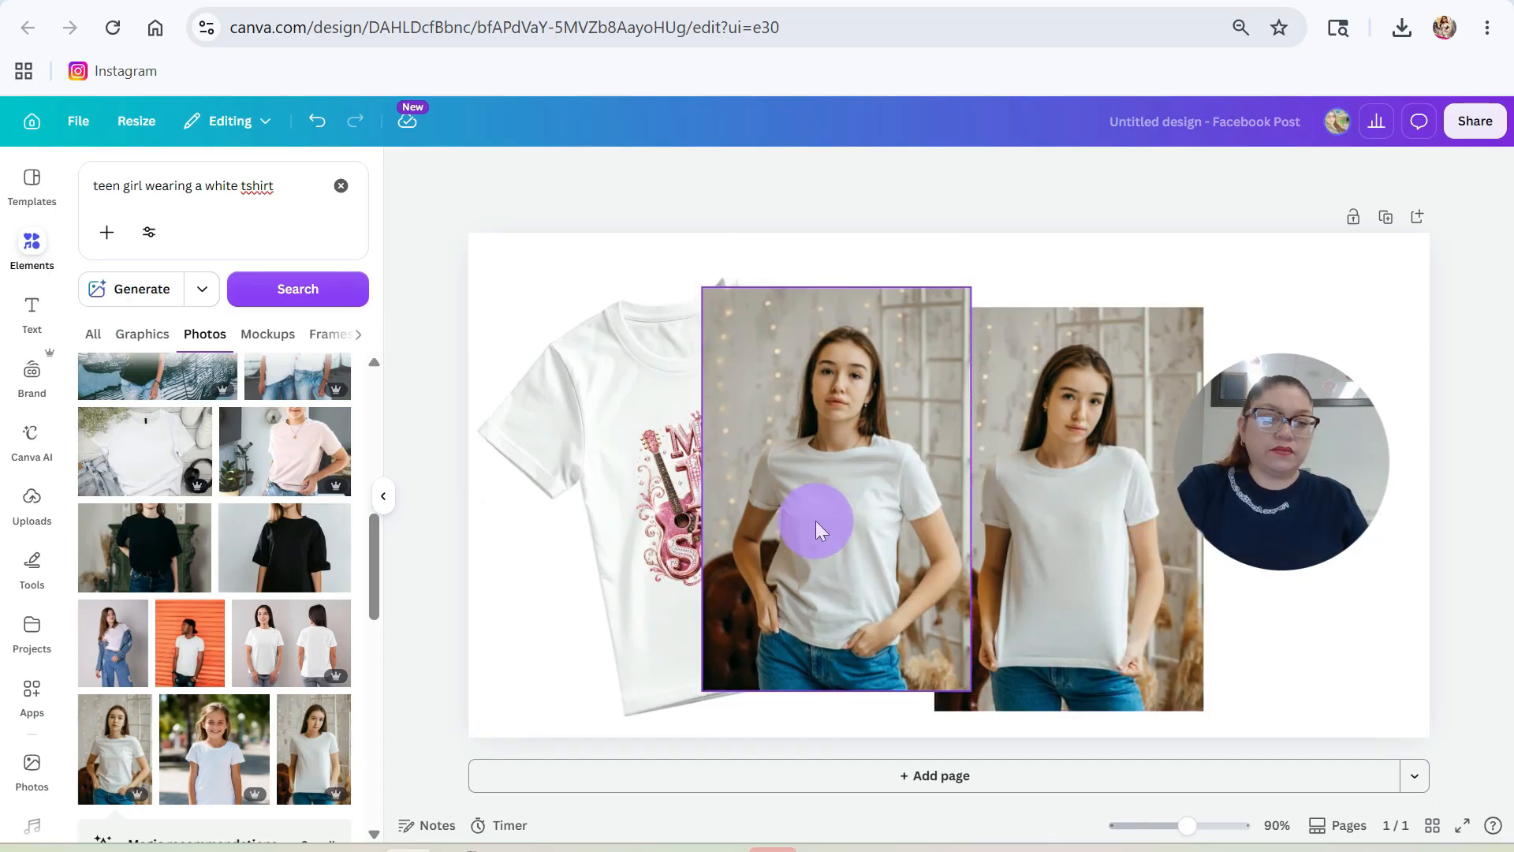
click(827, 477)
key(Delete)
- Enlarge the teen model photo to the full page height and remove its background
click(1082, 473)
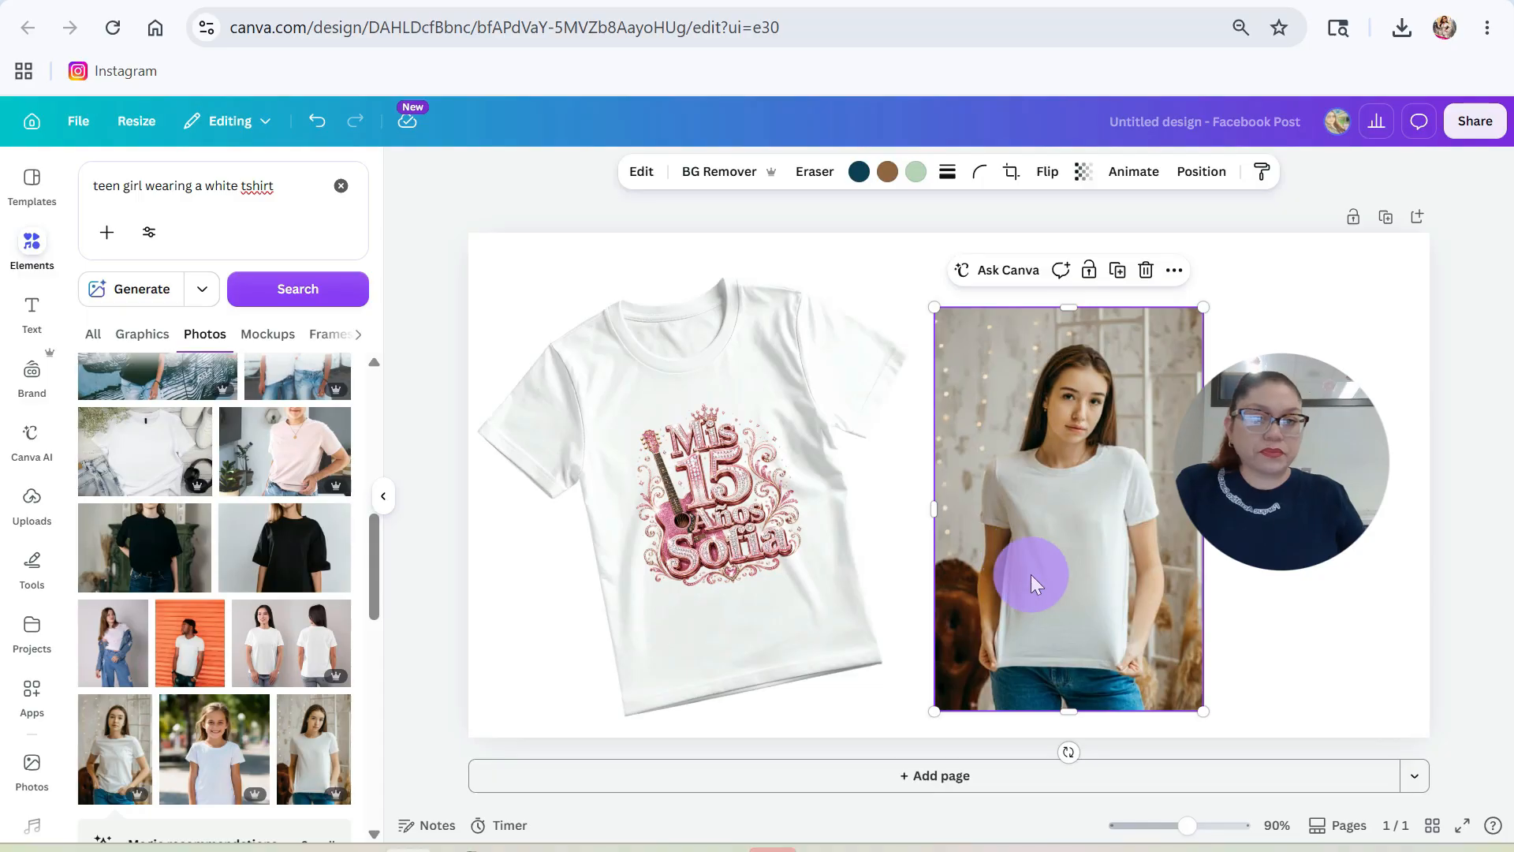
drag(1203, 306, 1298, 259)
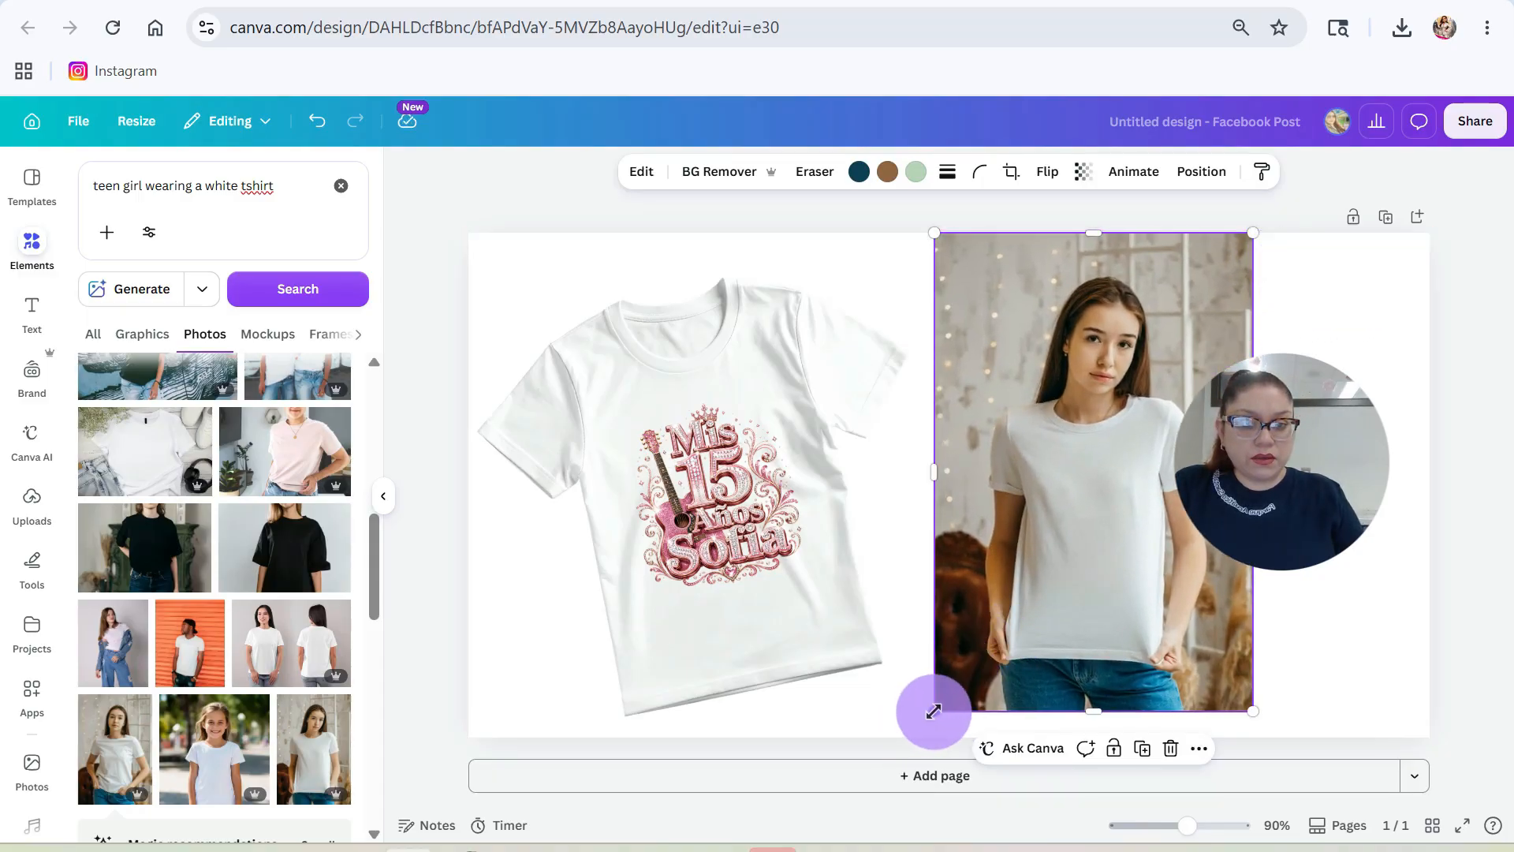
drag(934, 710, 916, 737)
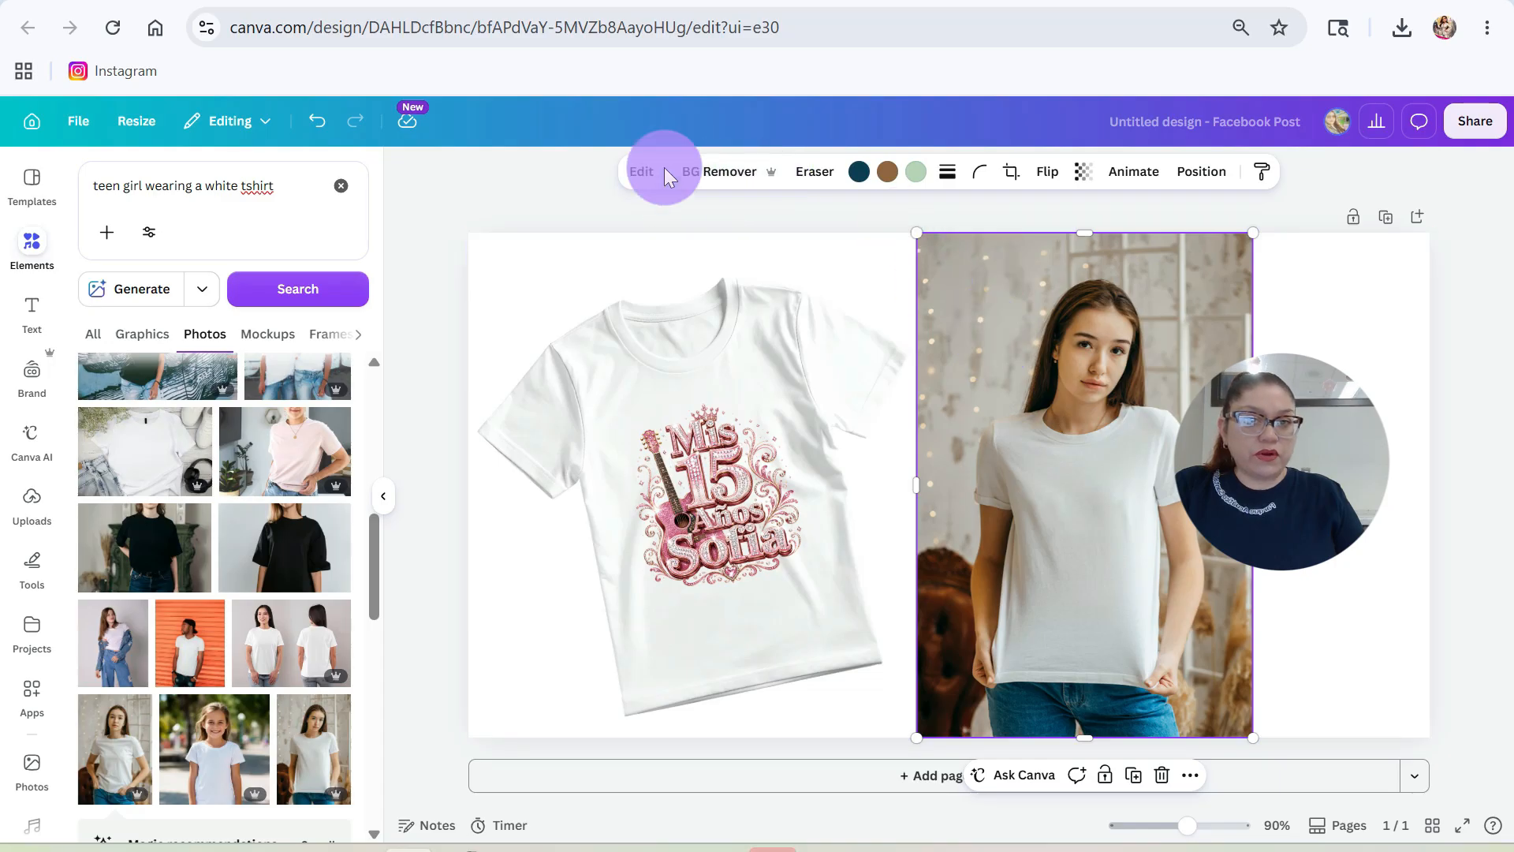
click(705, 172)
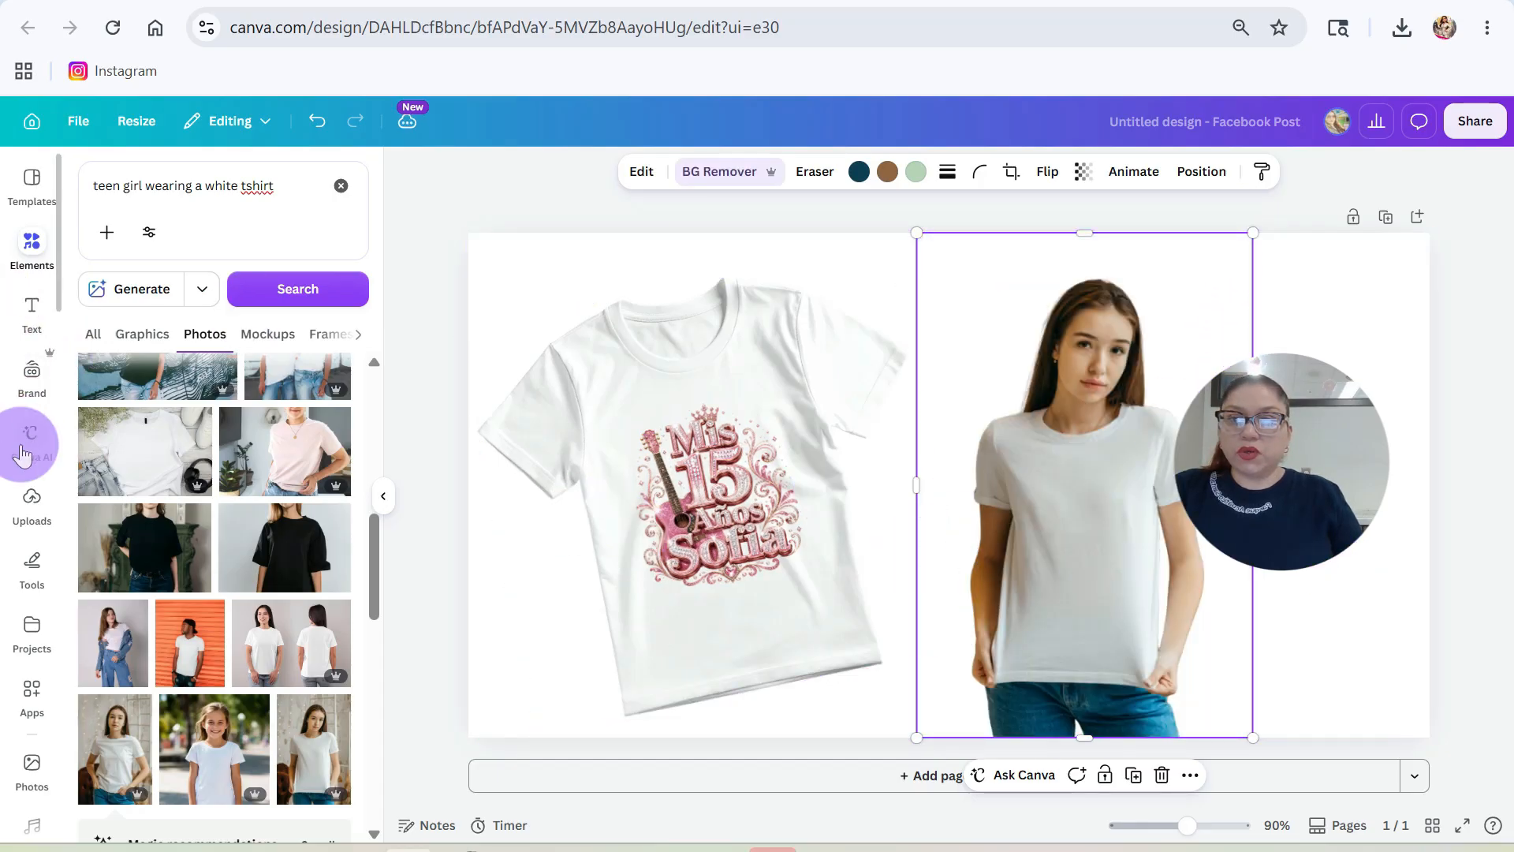
- Add the uploaded "Mis 15 Años" artwork to the page and shrink it over the model's T-shirt
click(30, 501)
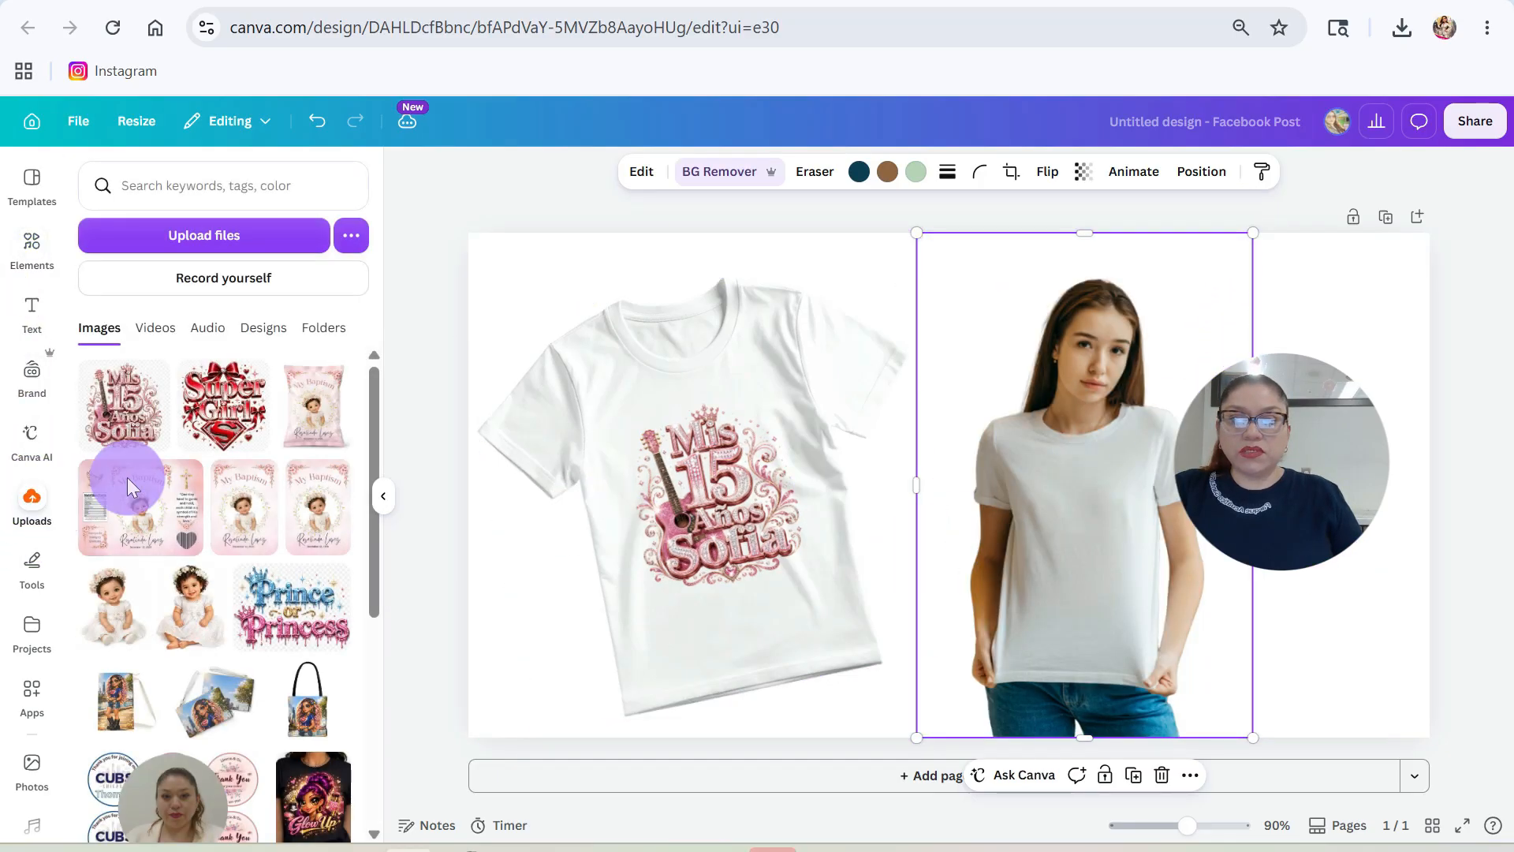
click(126, 406)
drag(987, 489, 1112, 535)
drag(984, 443, 1044, 480)
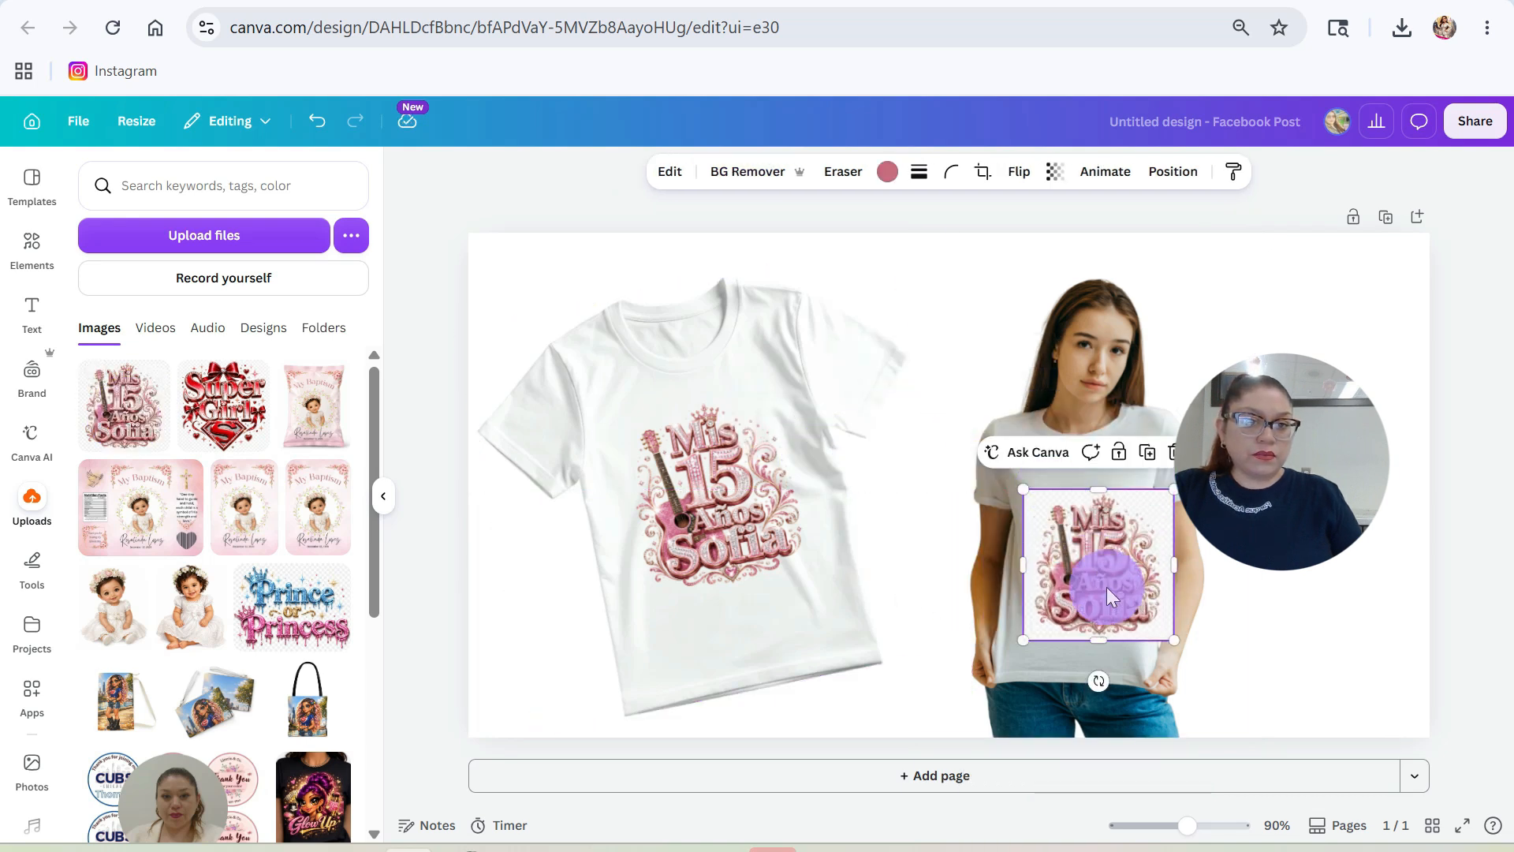
- Shrink the artwork slightly more, center it on the model's chest and remove its background
drag(1104, 586, 1090, 565)
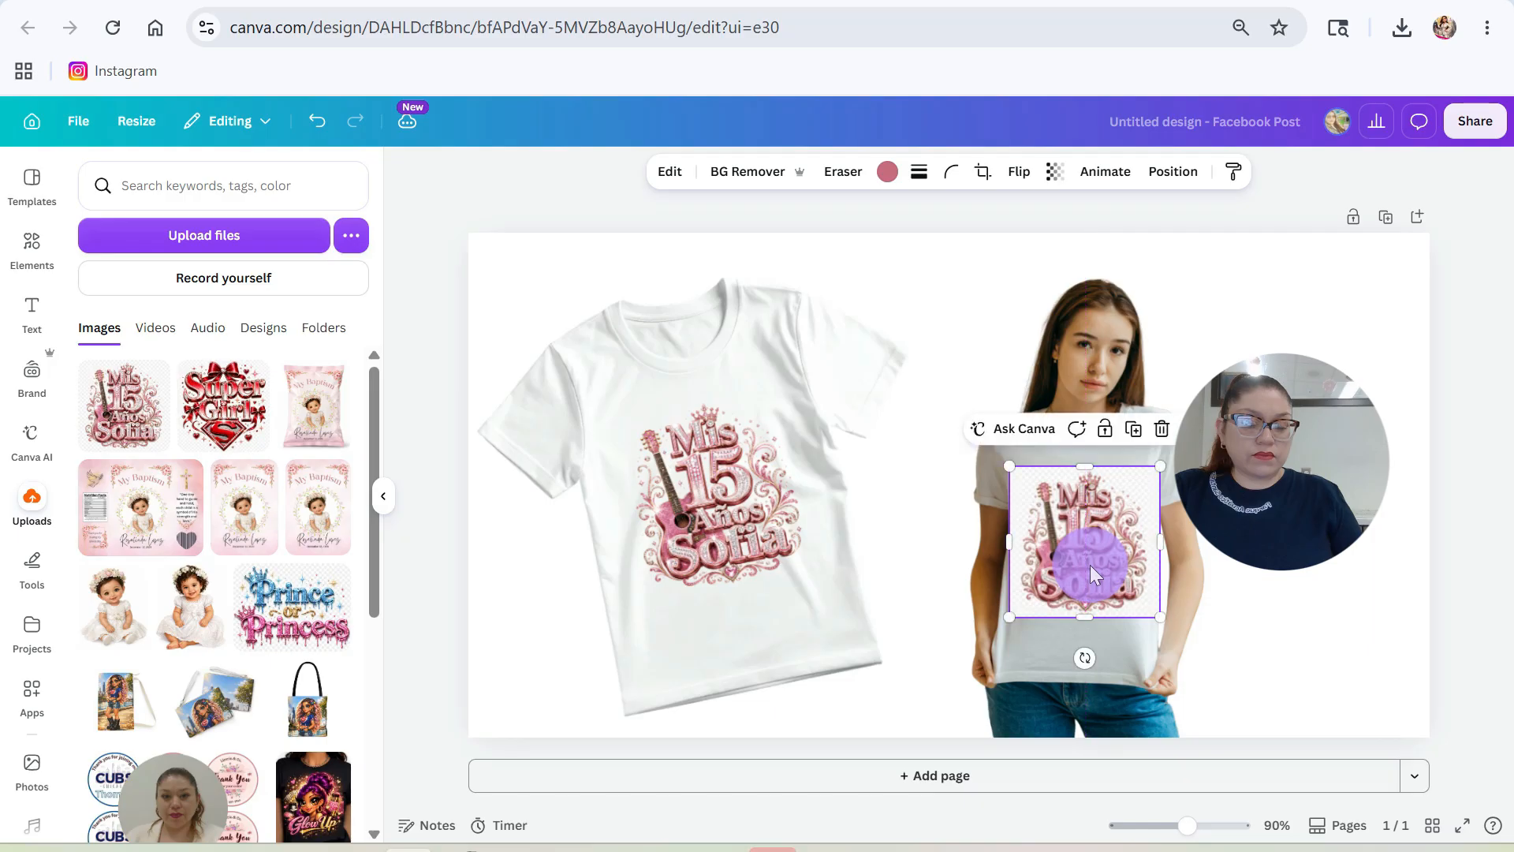
drag(1010, 467, 1032, 480)
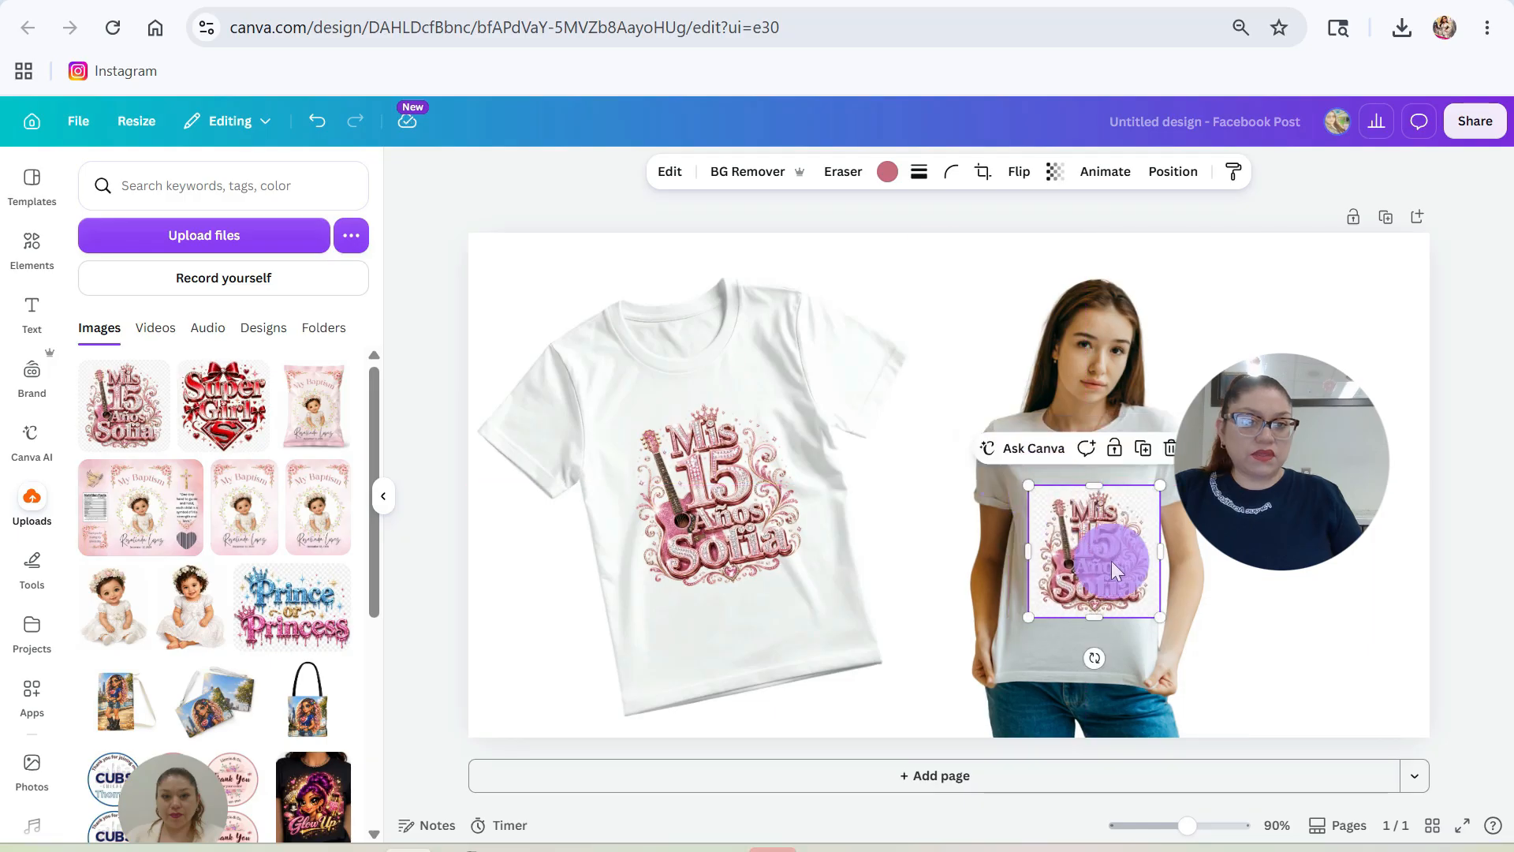
drag(1100, 560, 1091, 541)
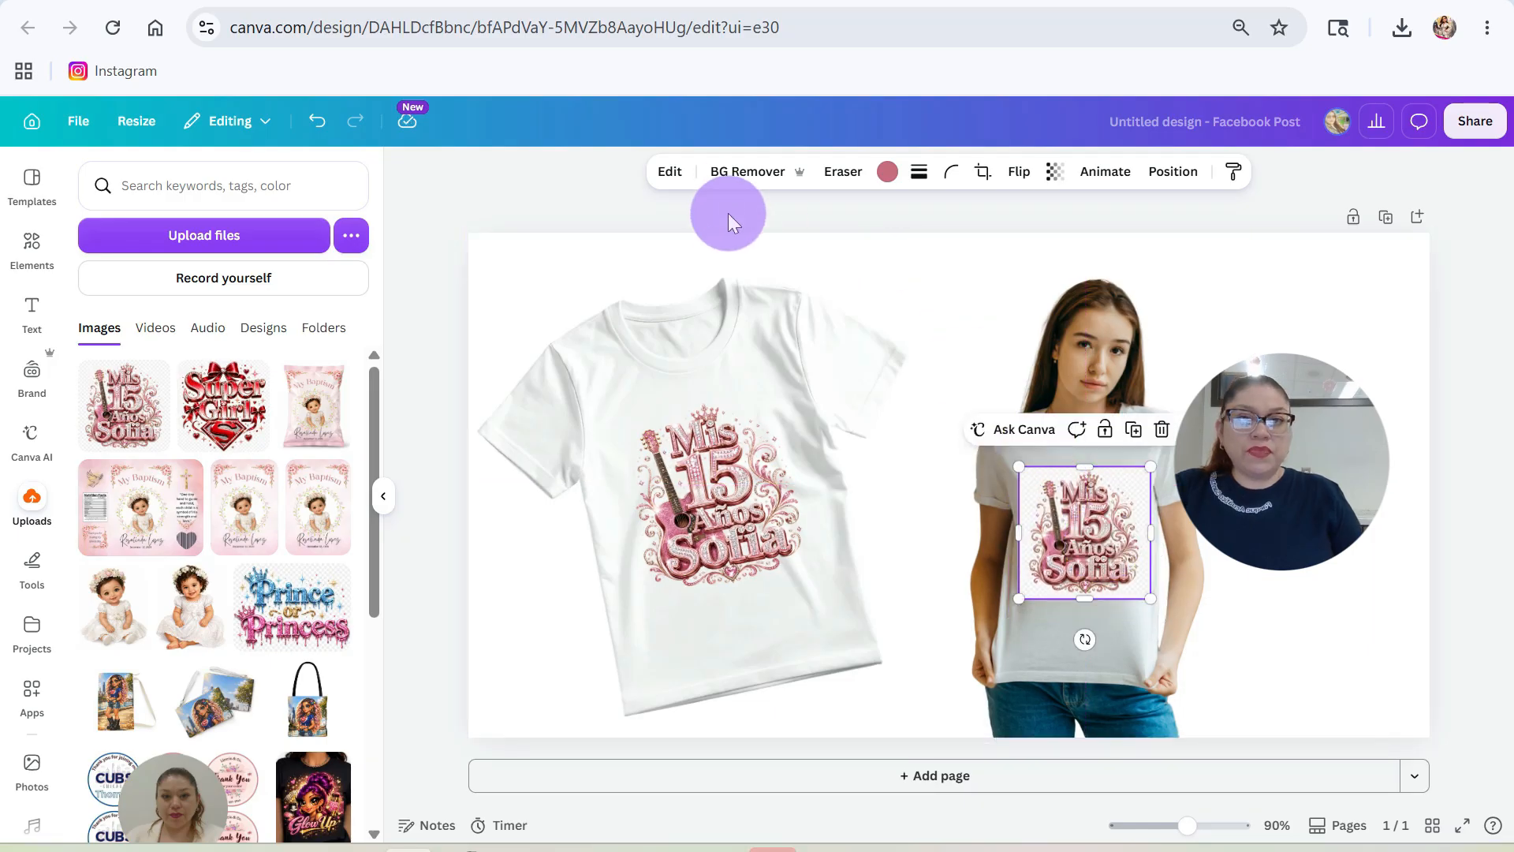
click(745, 190)
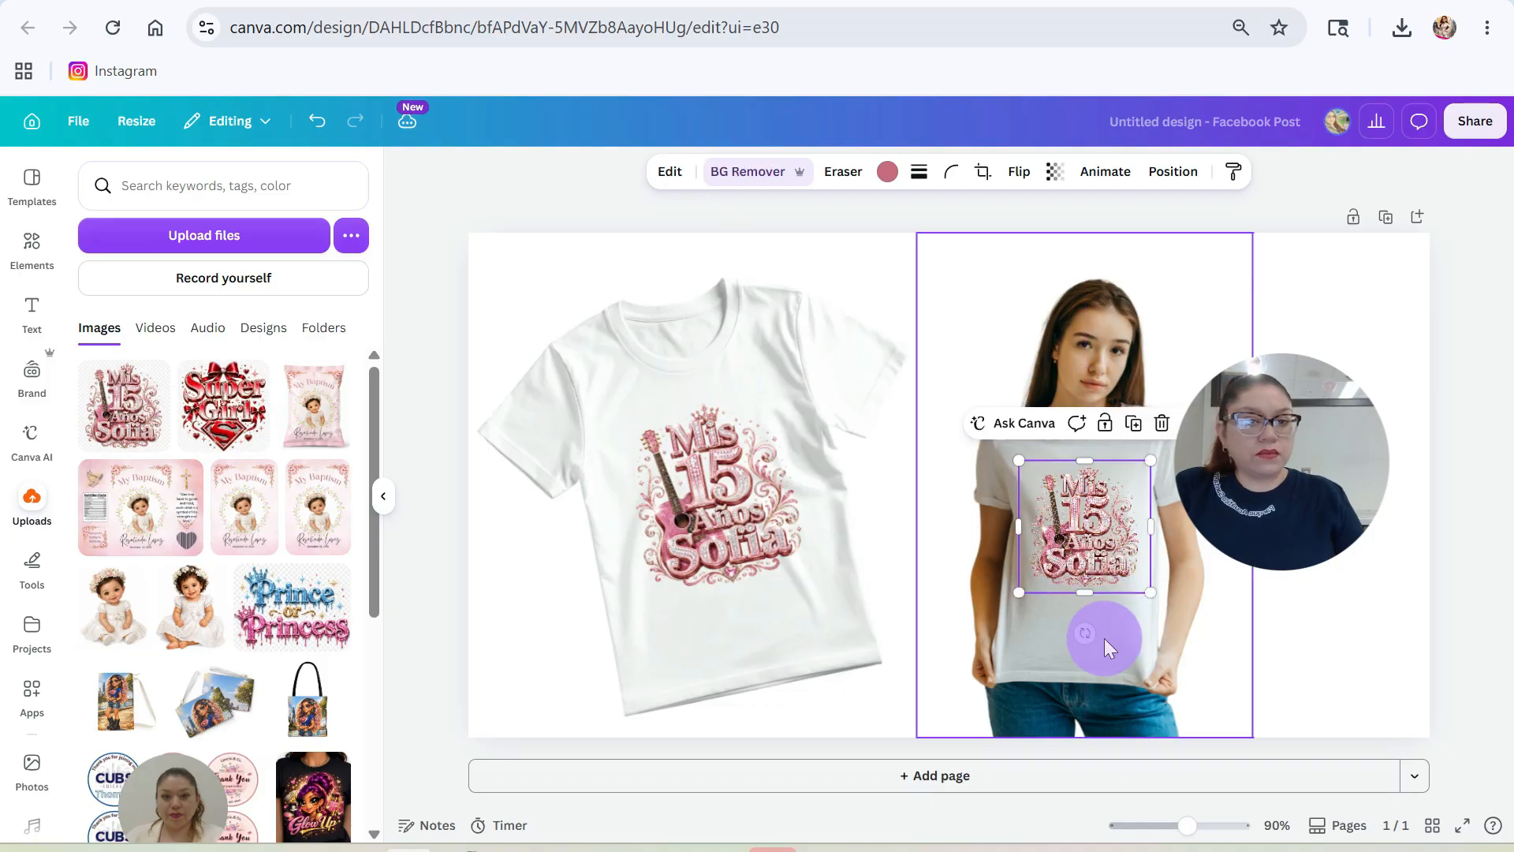
- Move the grouped T-shirt slightly down and to the right, within the page's left edge
click(973, 303)
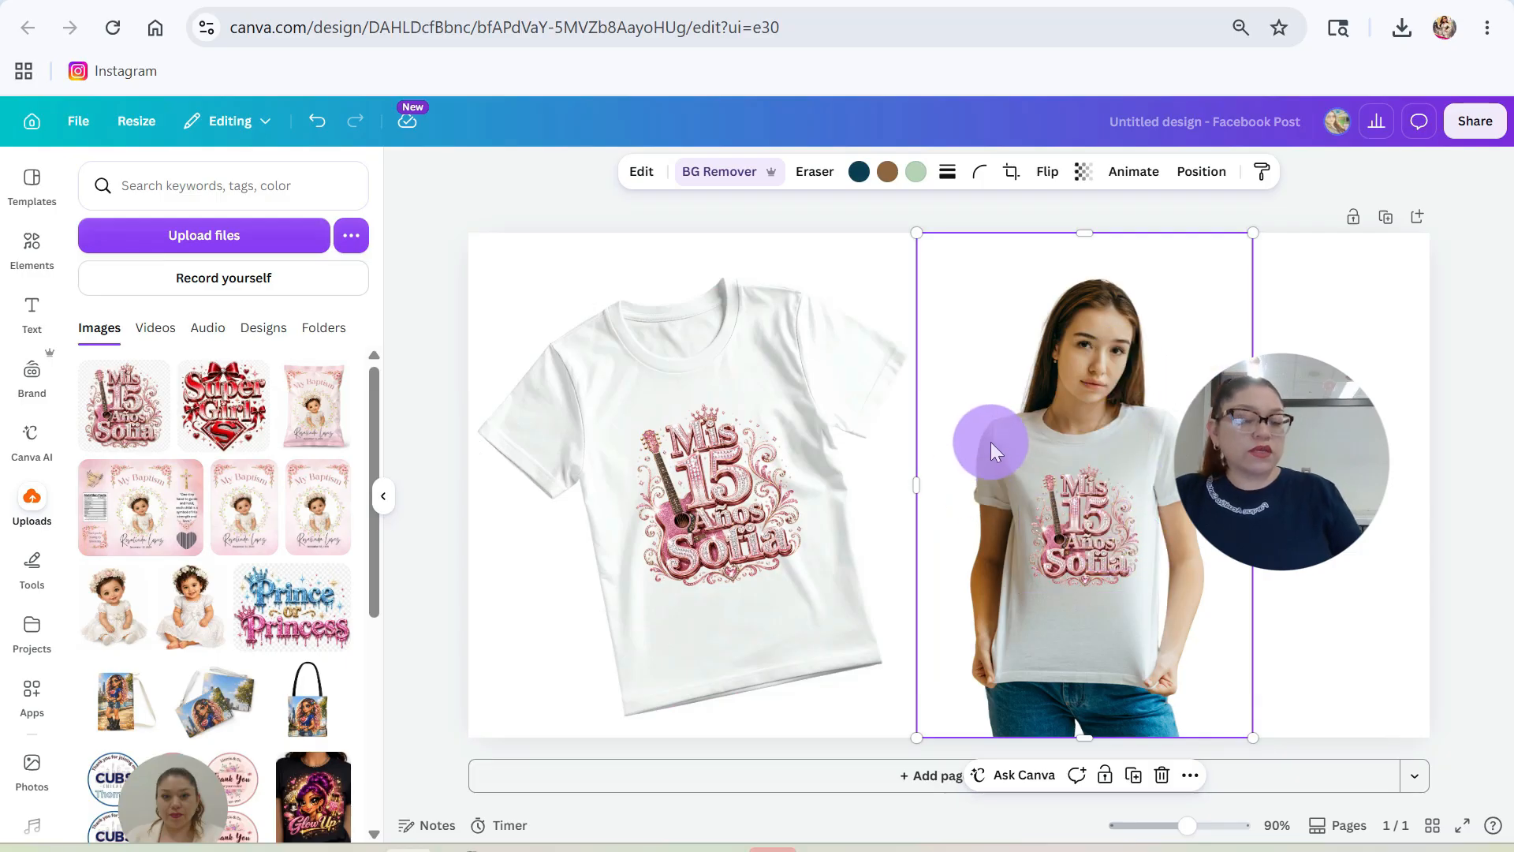
click(722, 514)
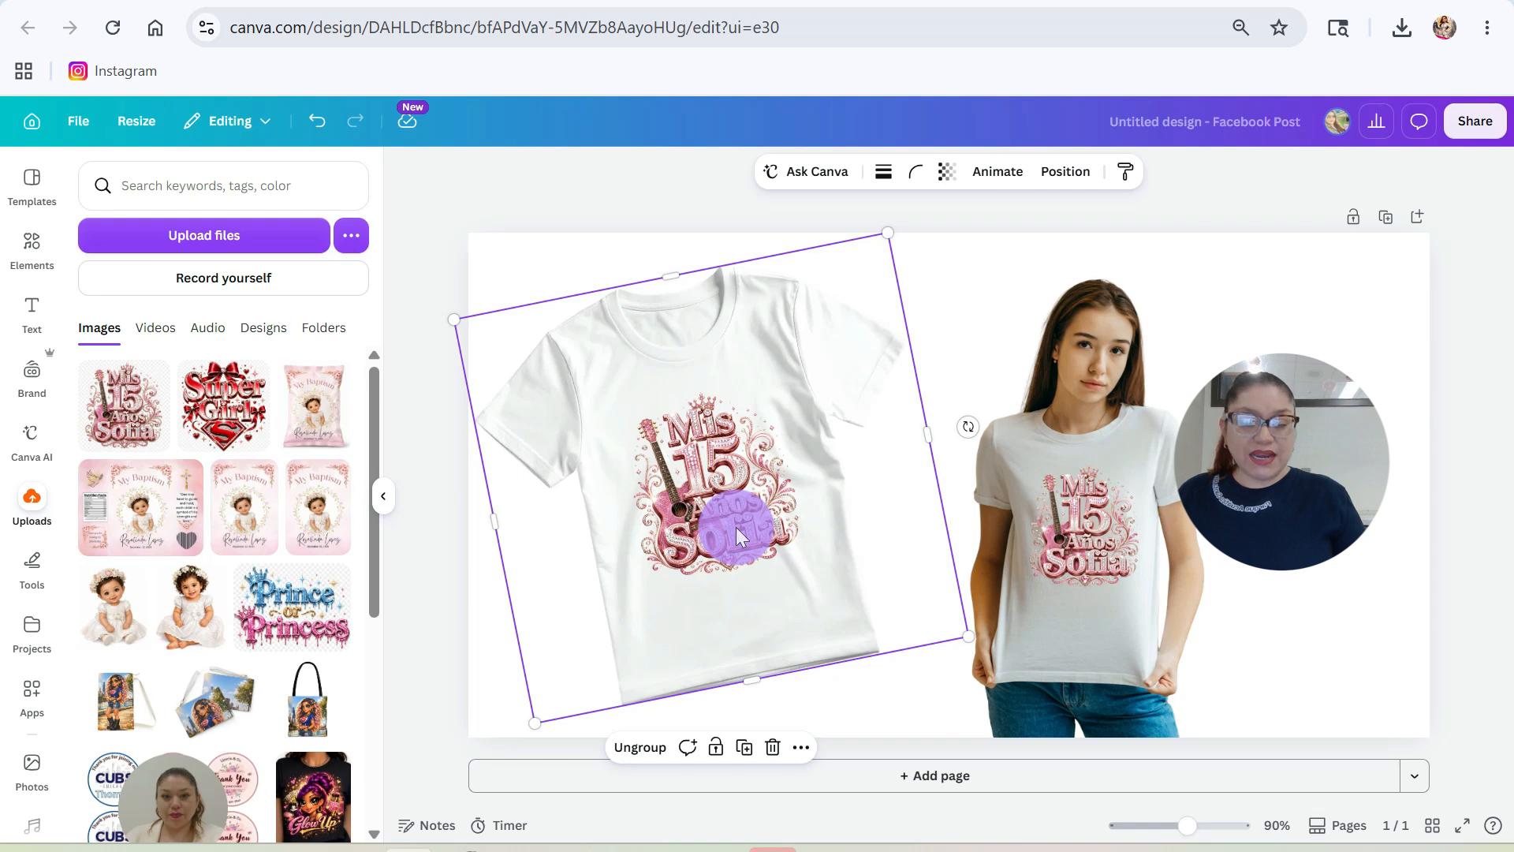
drag(725, 506, 745, 544)
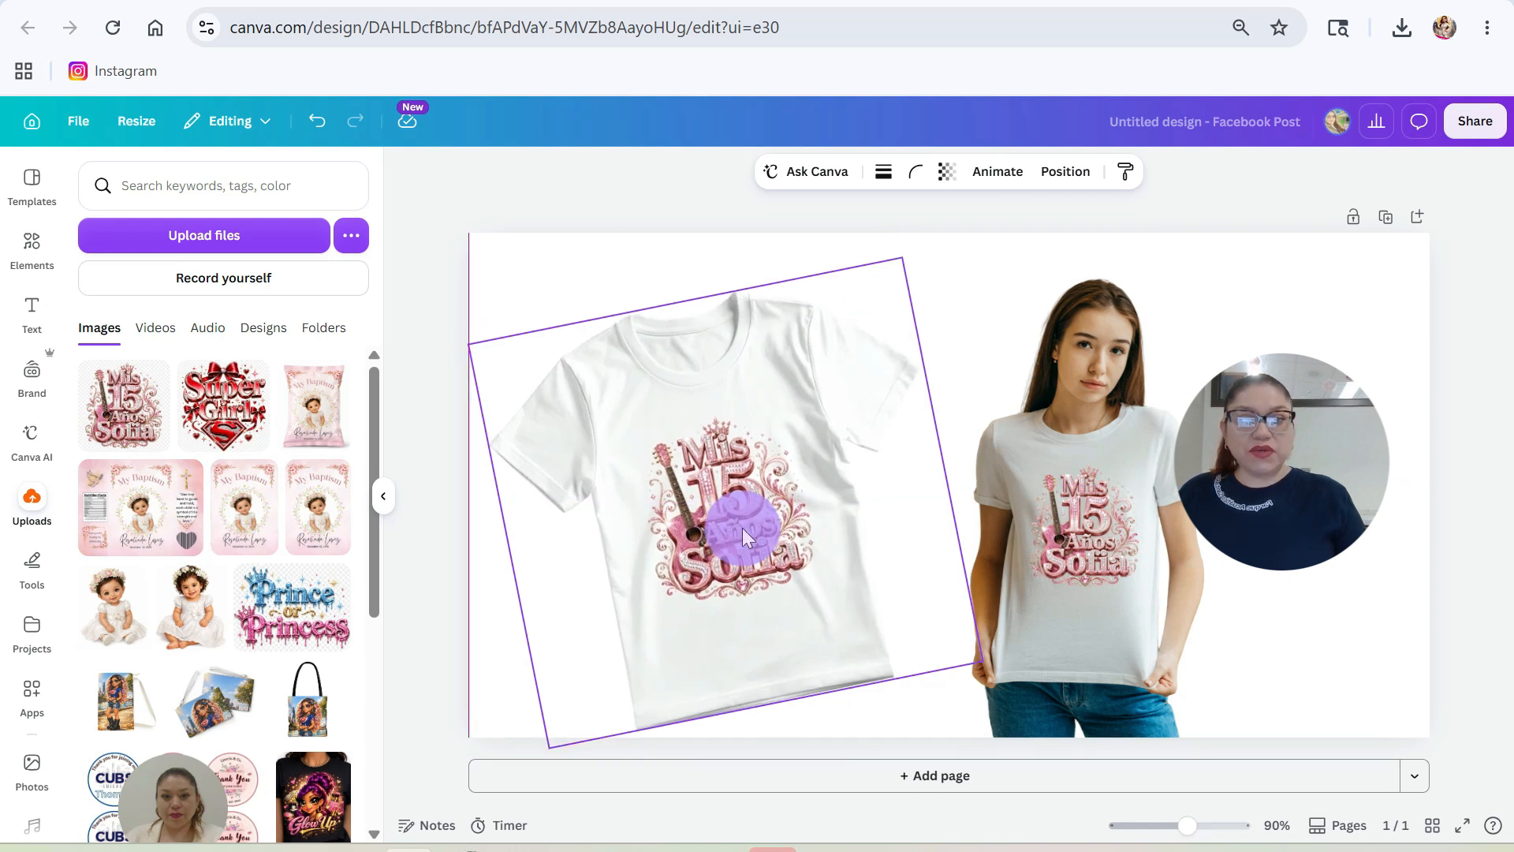
- Select the model photo together with the artwork on her shirt and shift both slightly left
click(1057, 526)
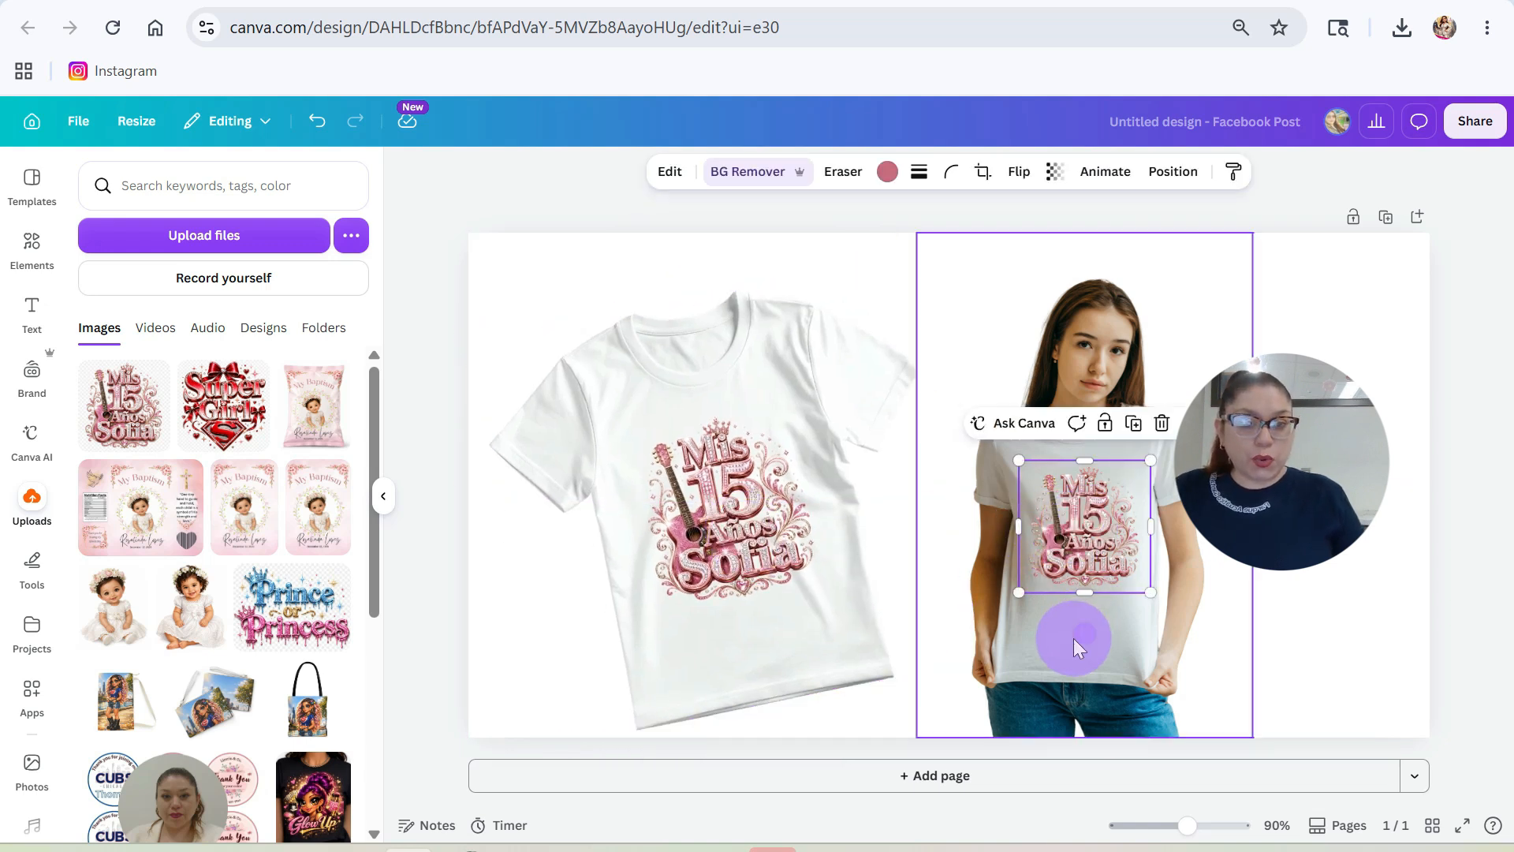
shift+click(1127, 651)
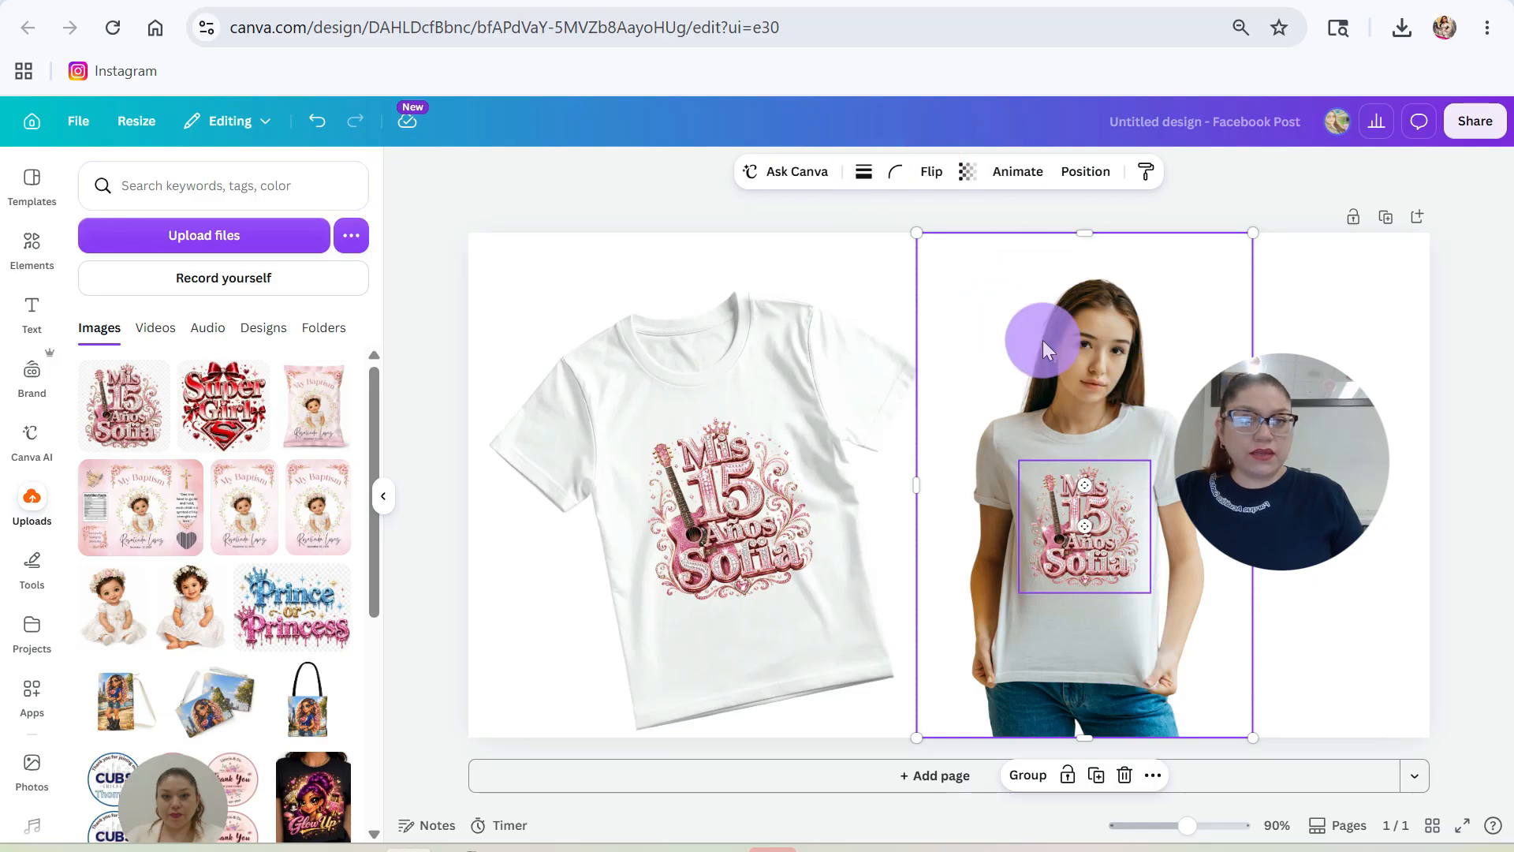
shift+click(779, 256)
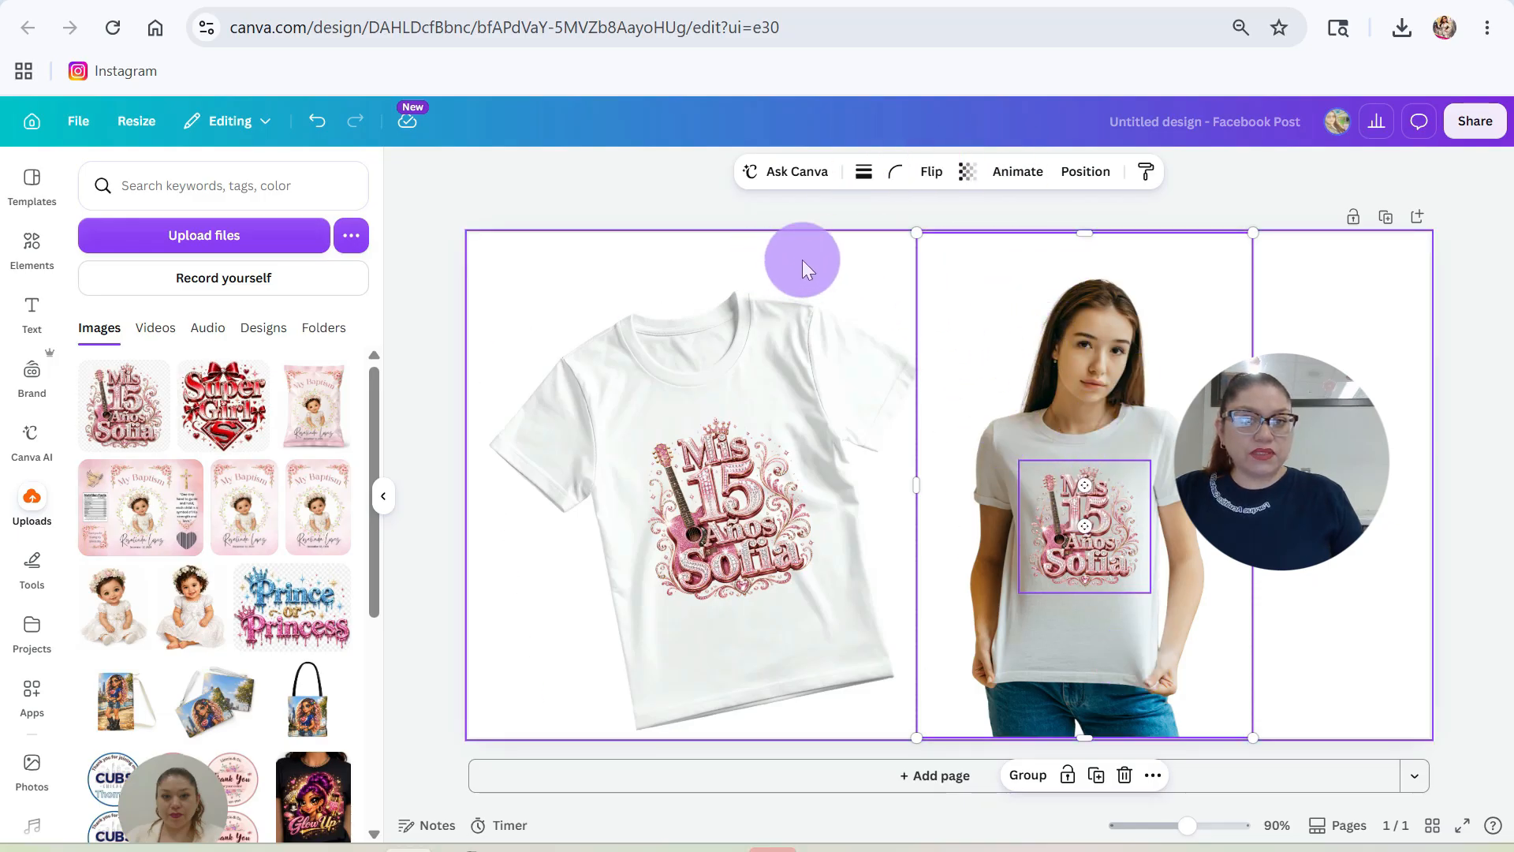
click(802, 260)
click(1035, 482)
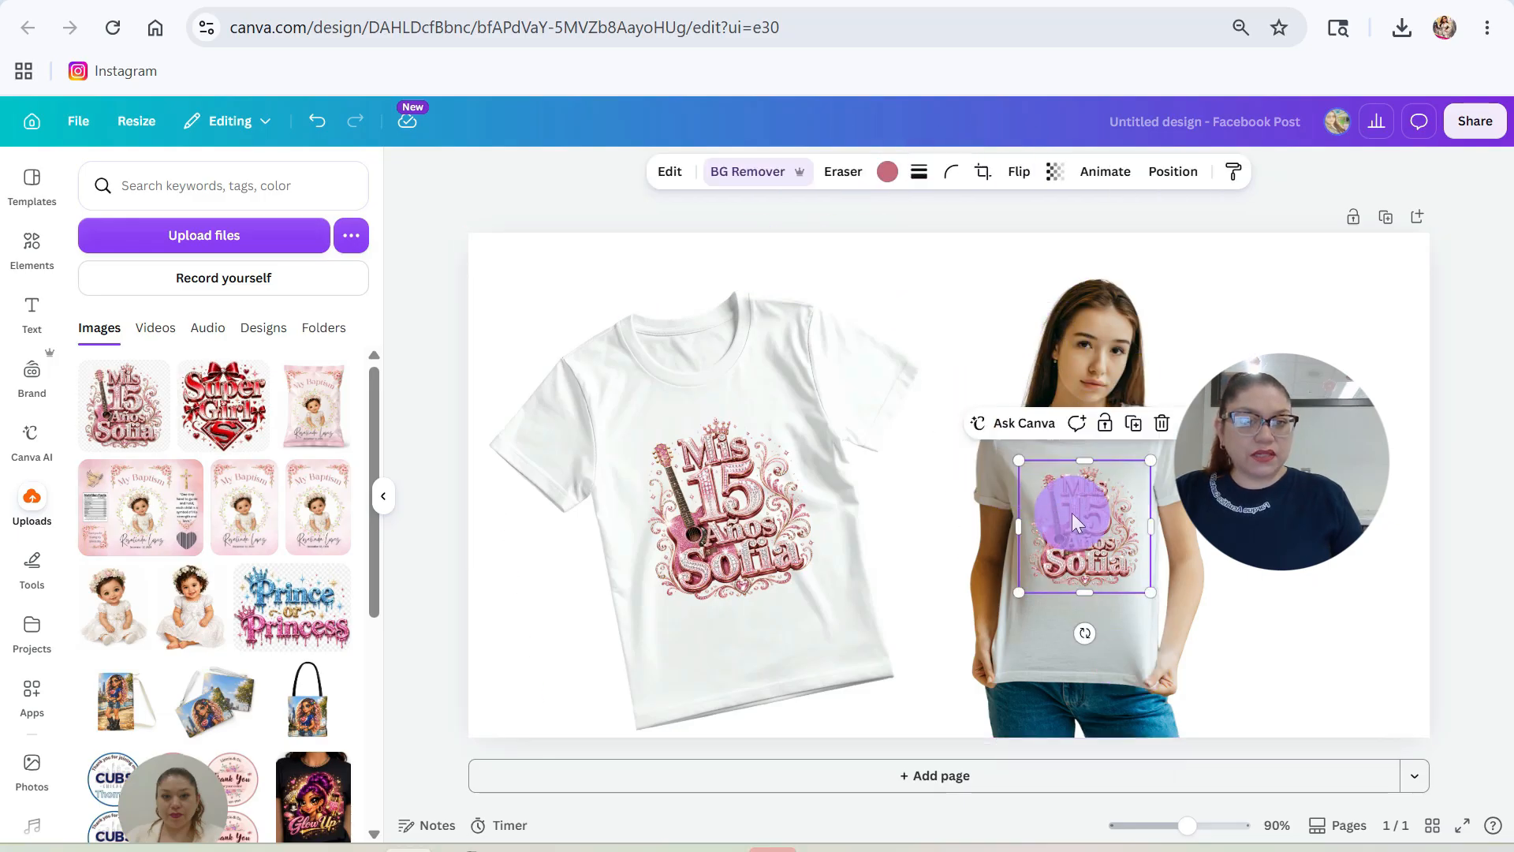
shift+click(988, 462)
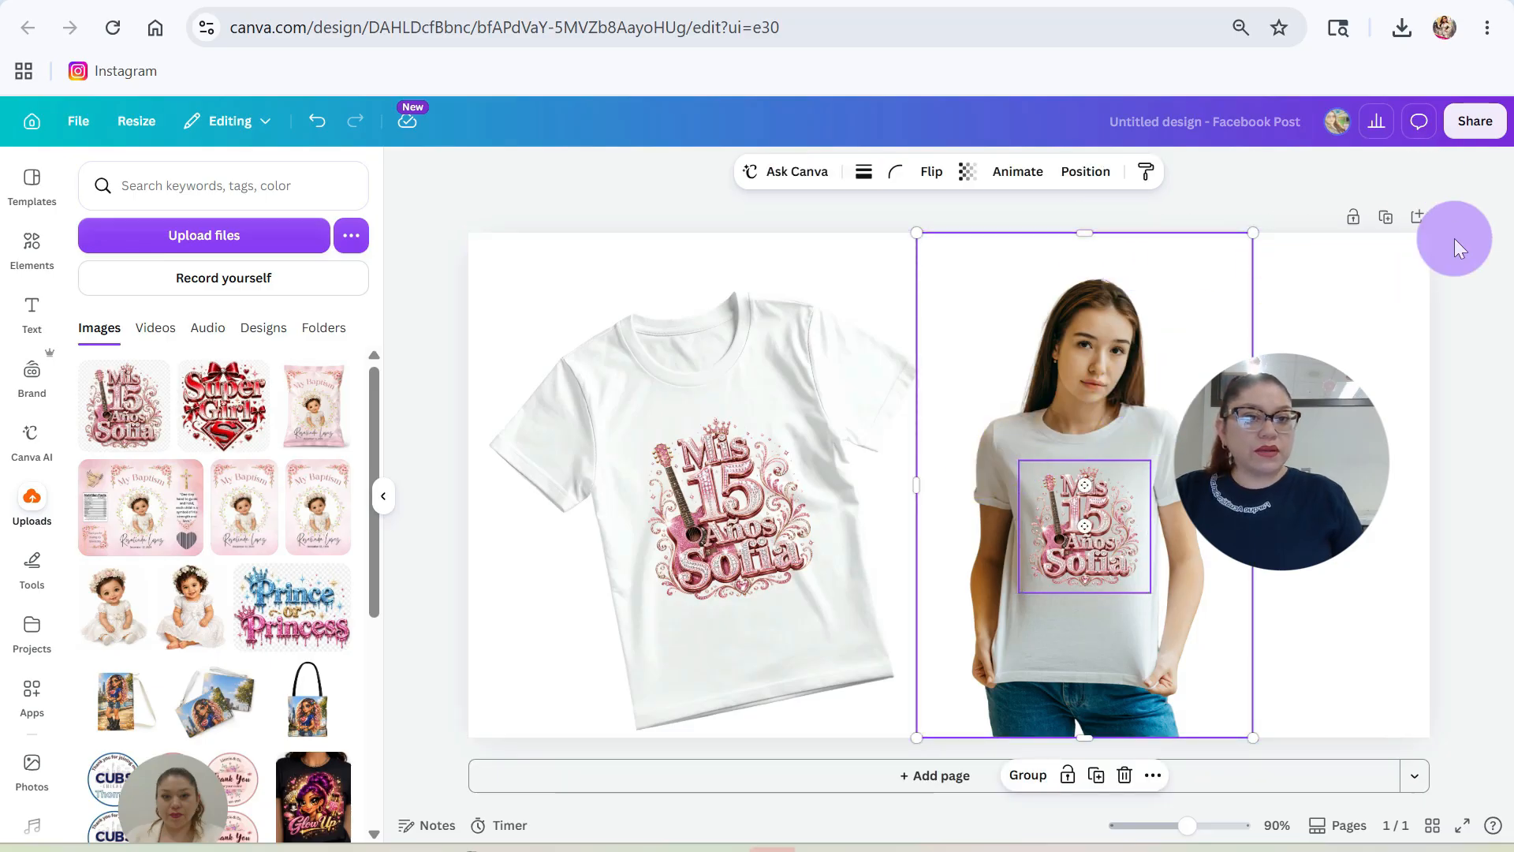
drag(1155, 604, 1151, 605)
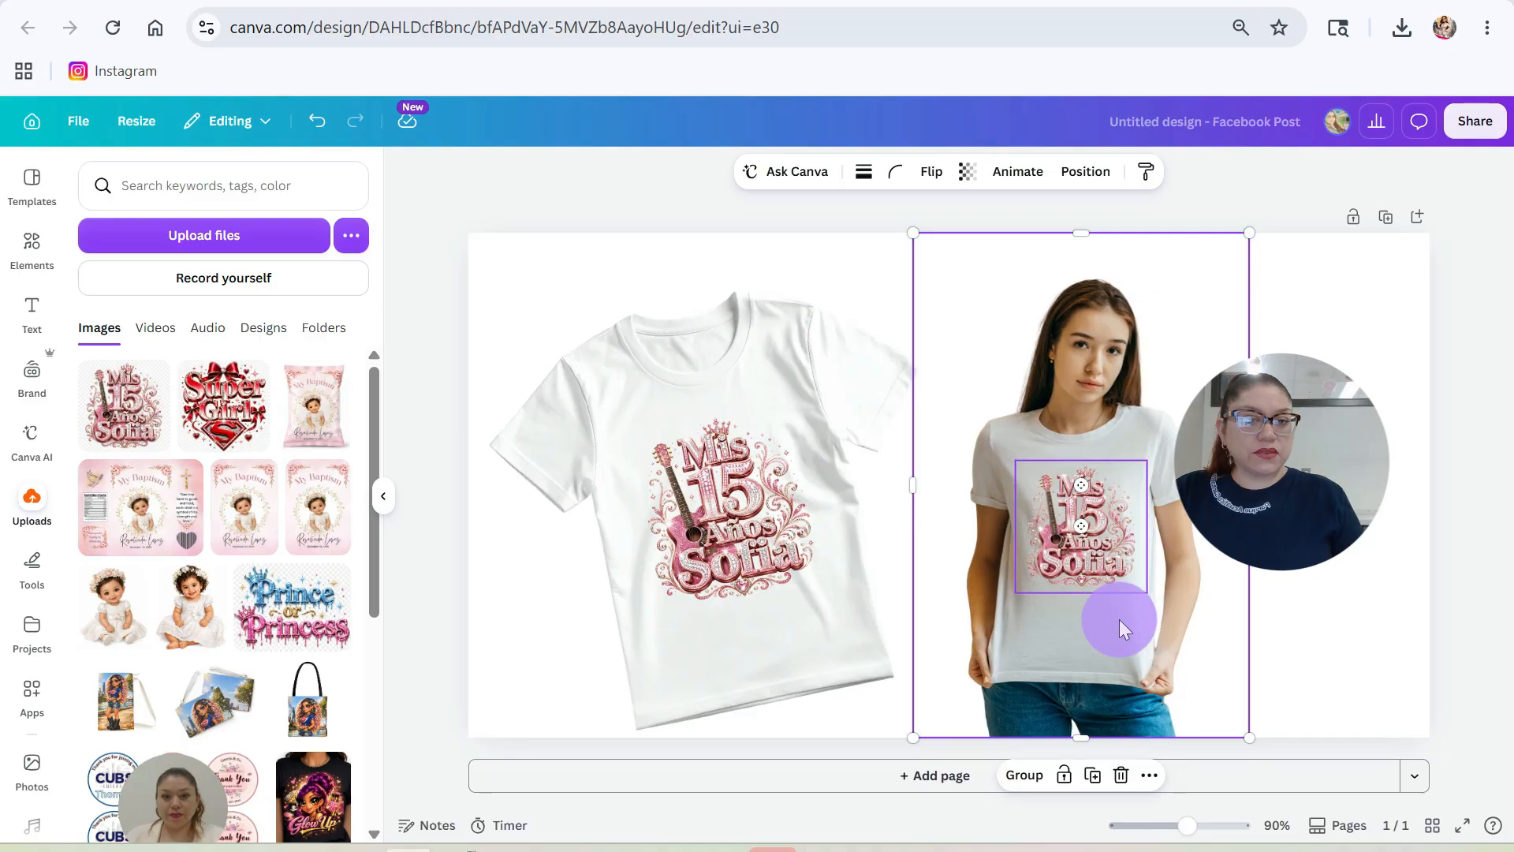
click(1281, 676)
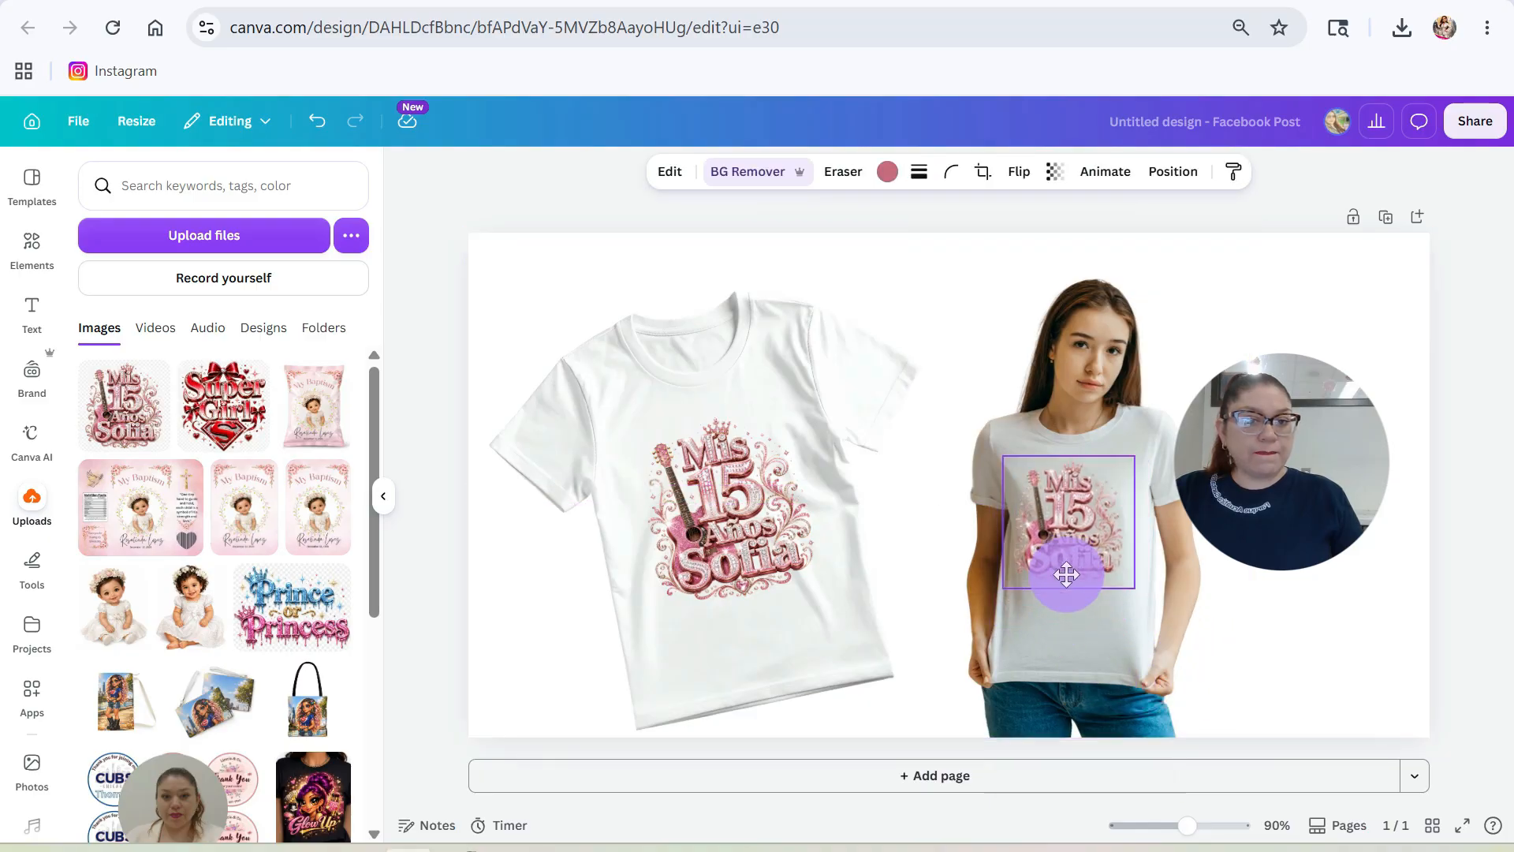
drag(1064, 558, 1077, 580)
shift+click(1129, 664)
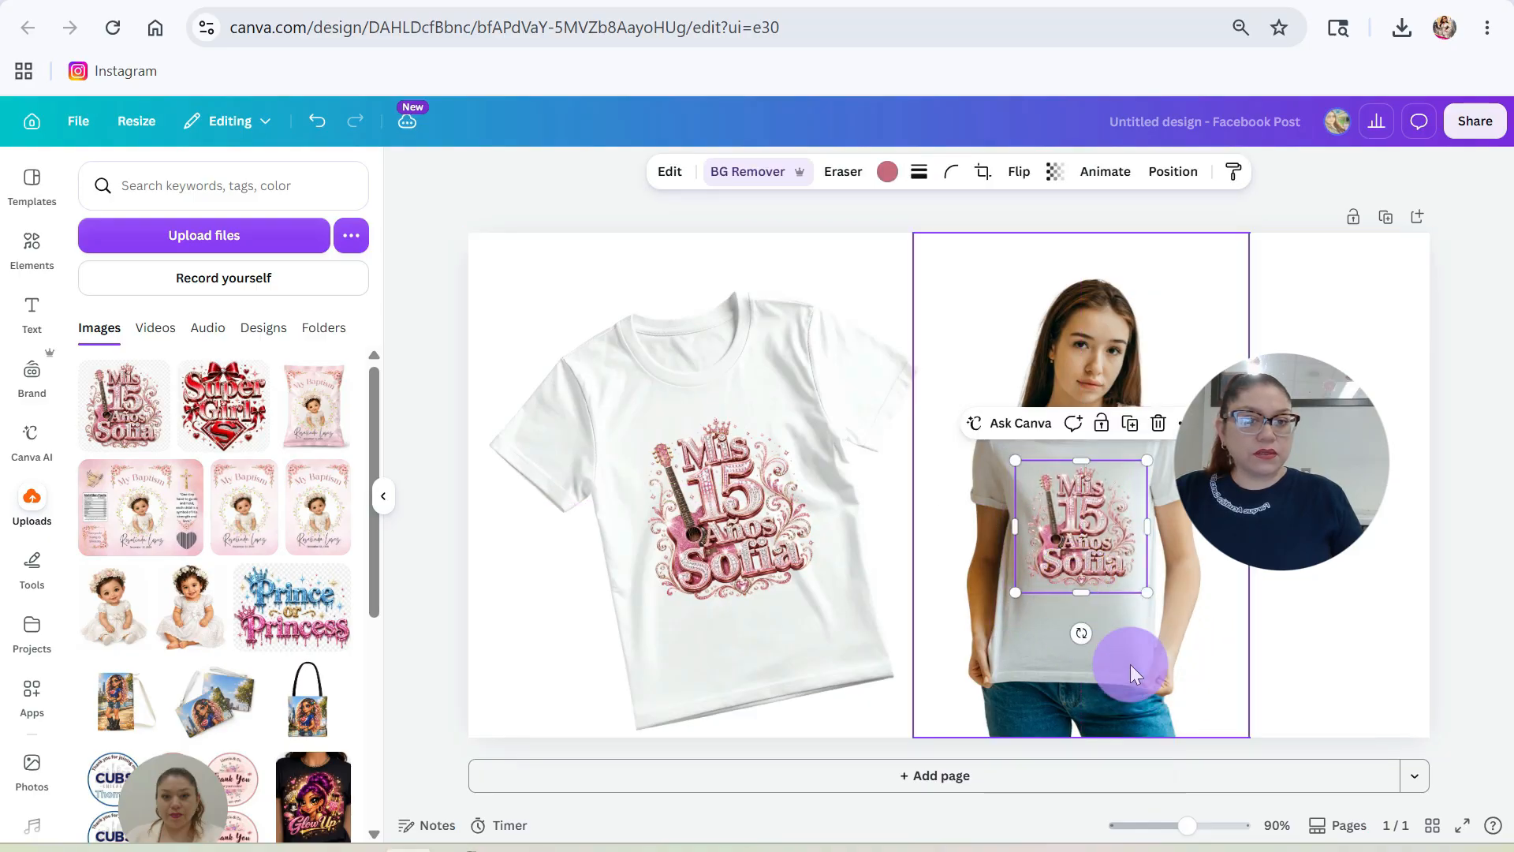
click(1304, 656)
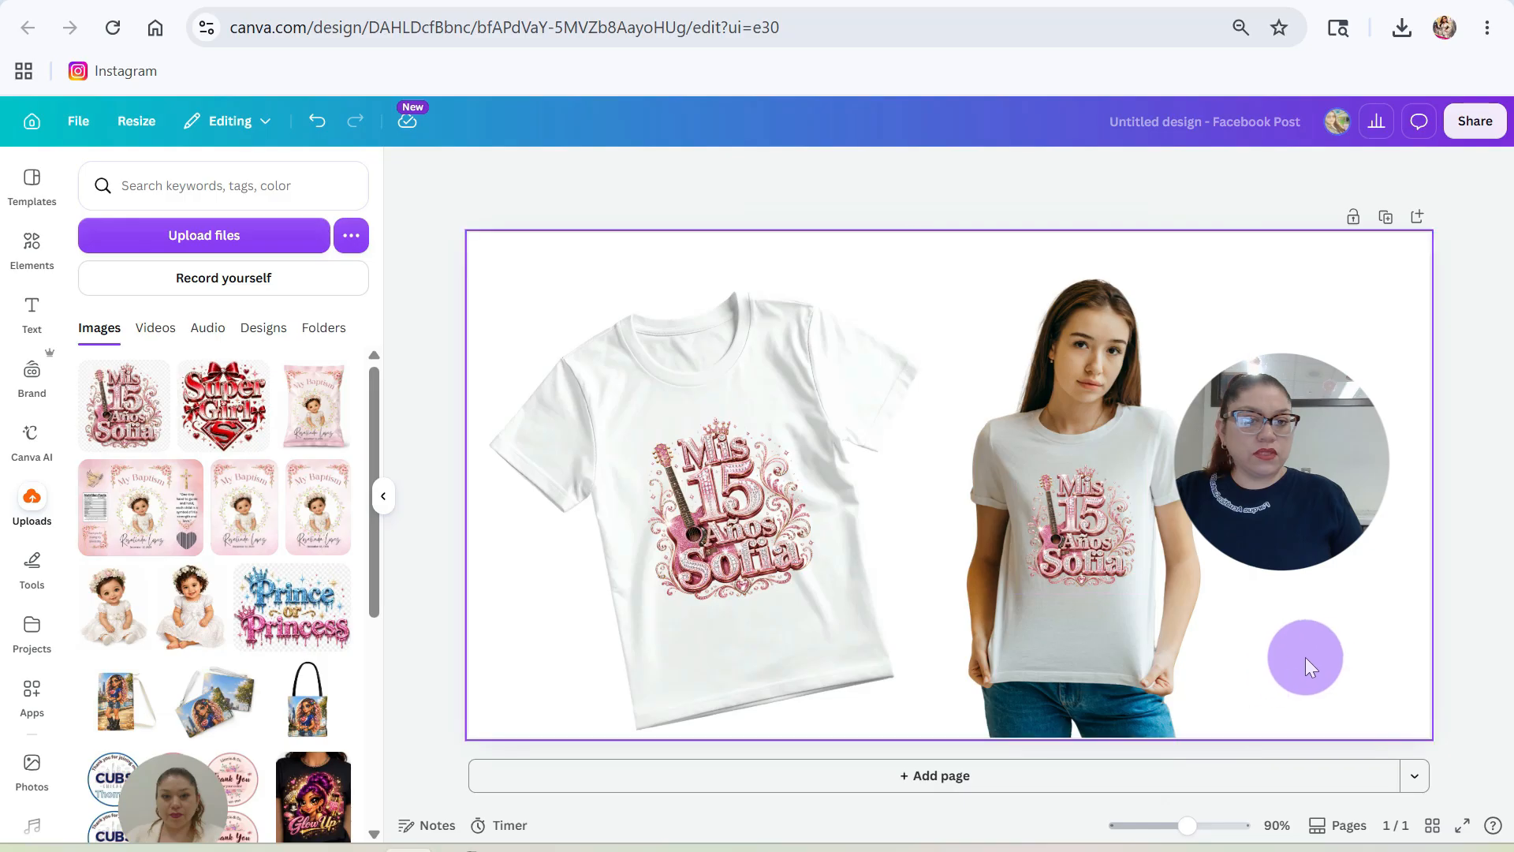
- Group the model photo with the "Mis 15 Años" artwork on her T-shirt
click(1179, 678)
shift+click(1085, 537)
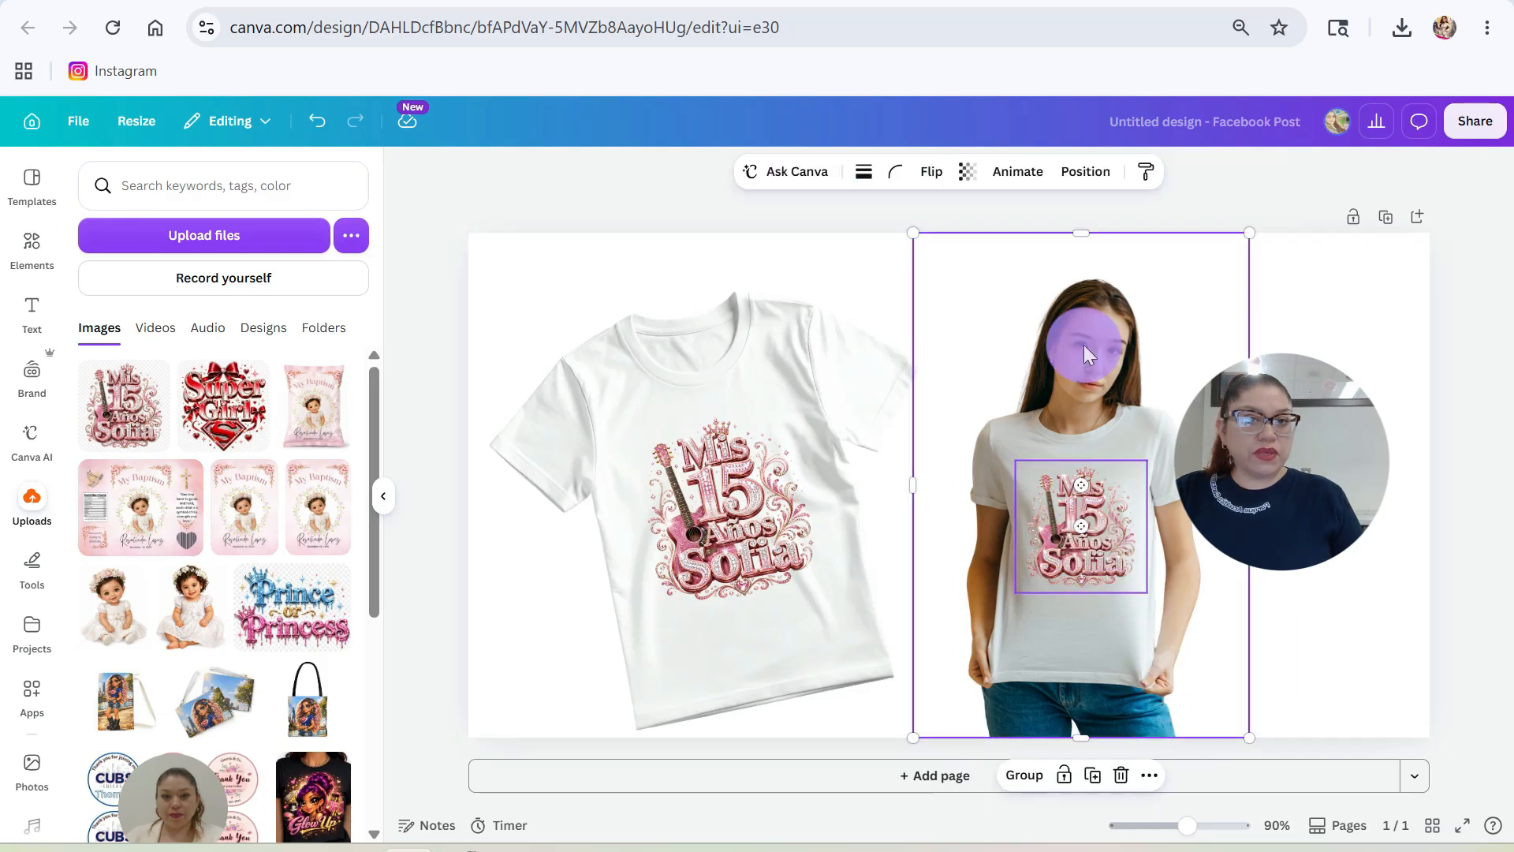
click(1080, 173)
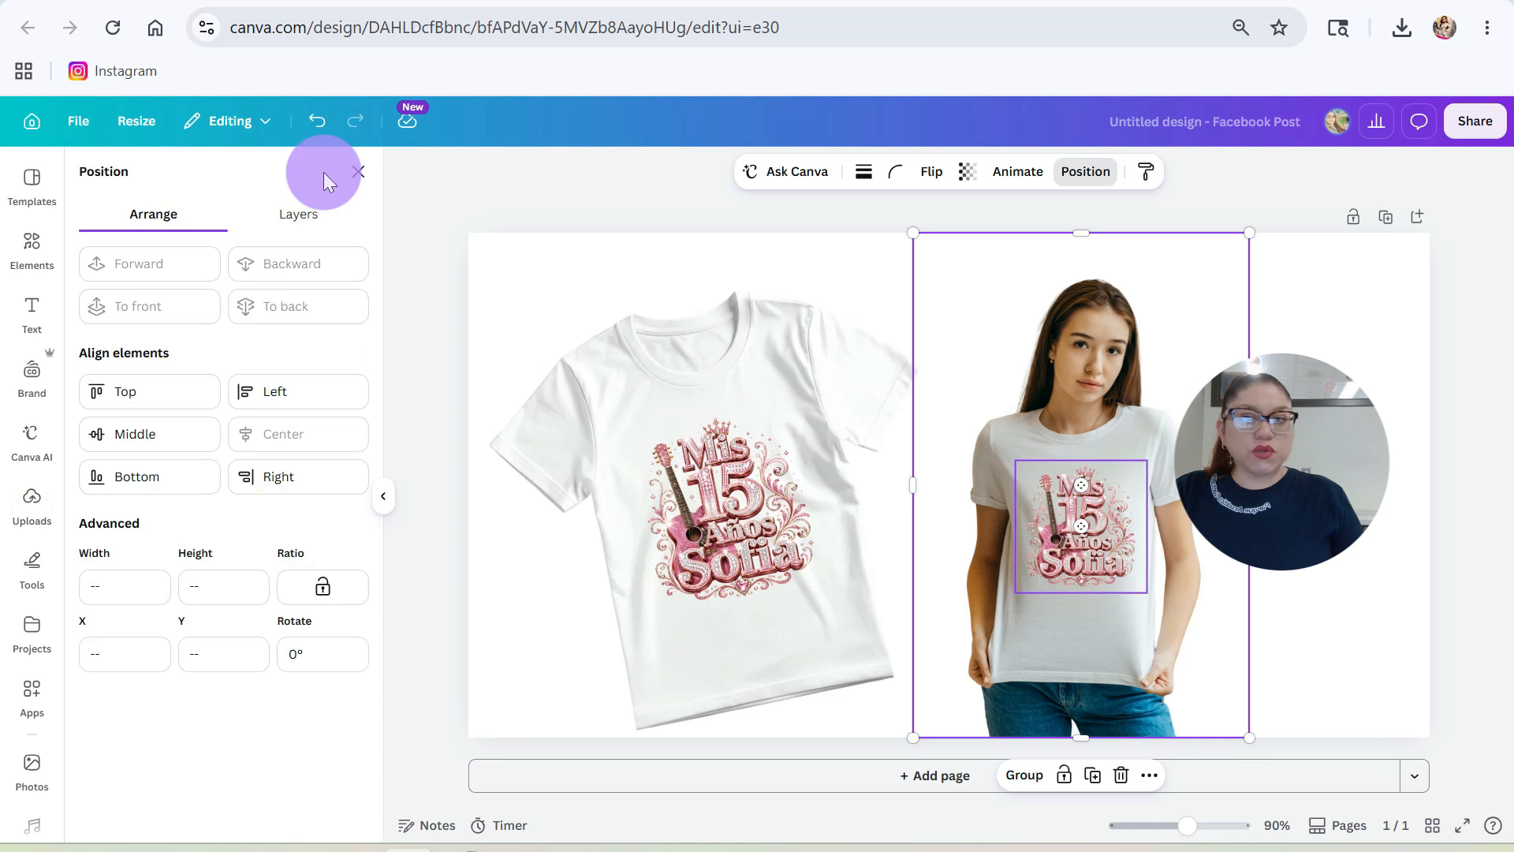
click(315, 220)
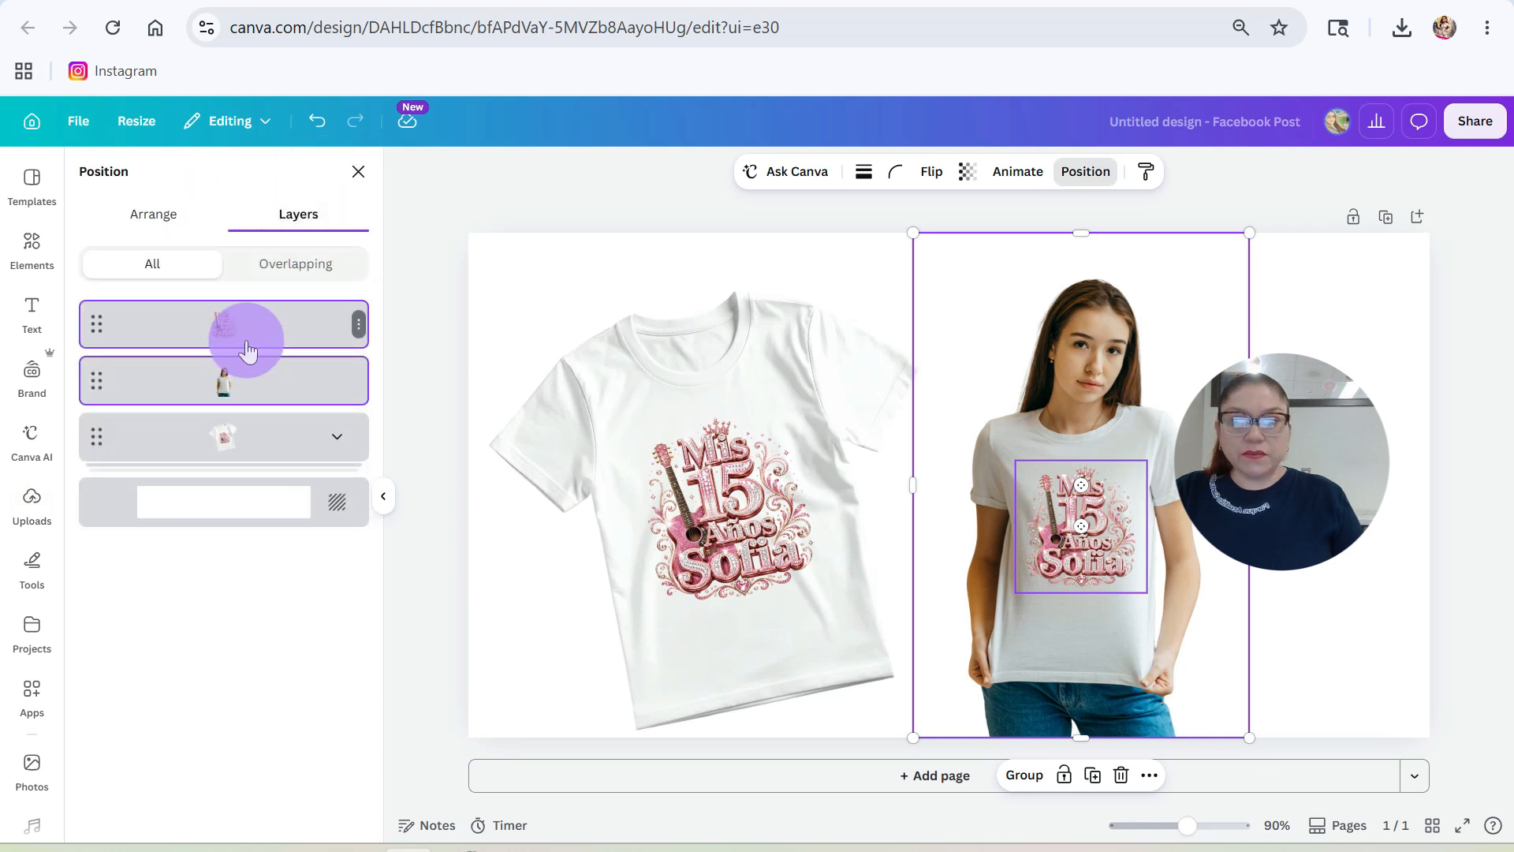
mouse_move(245, 339)
mouse_down()
mouse_move(261, 339)
mouse_move(244, 371)
mouse_move(256, 350)
mouse_up()
right_click(262, 337)
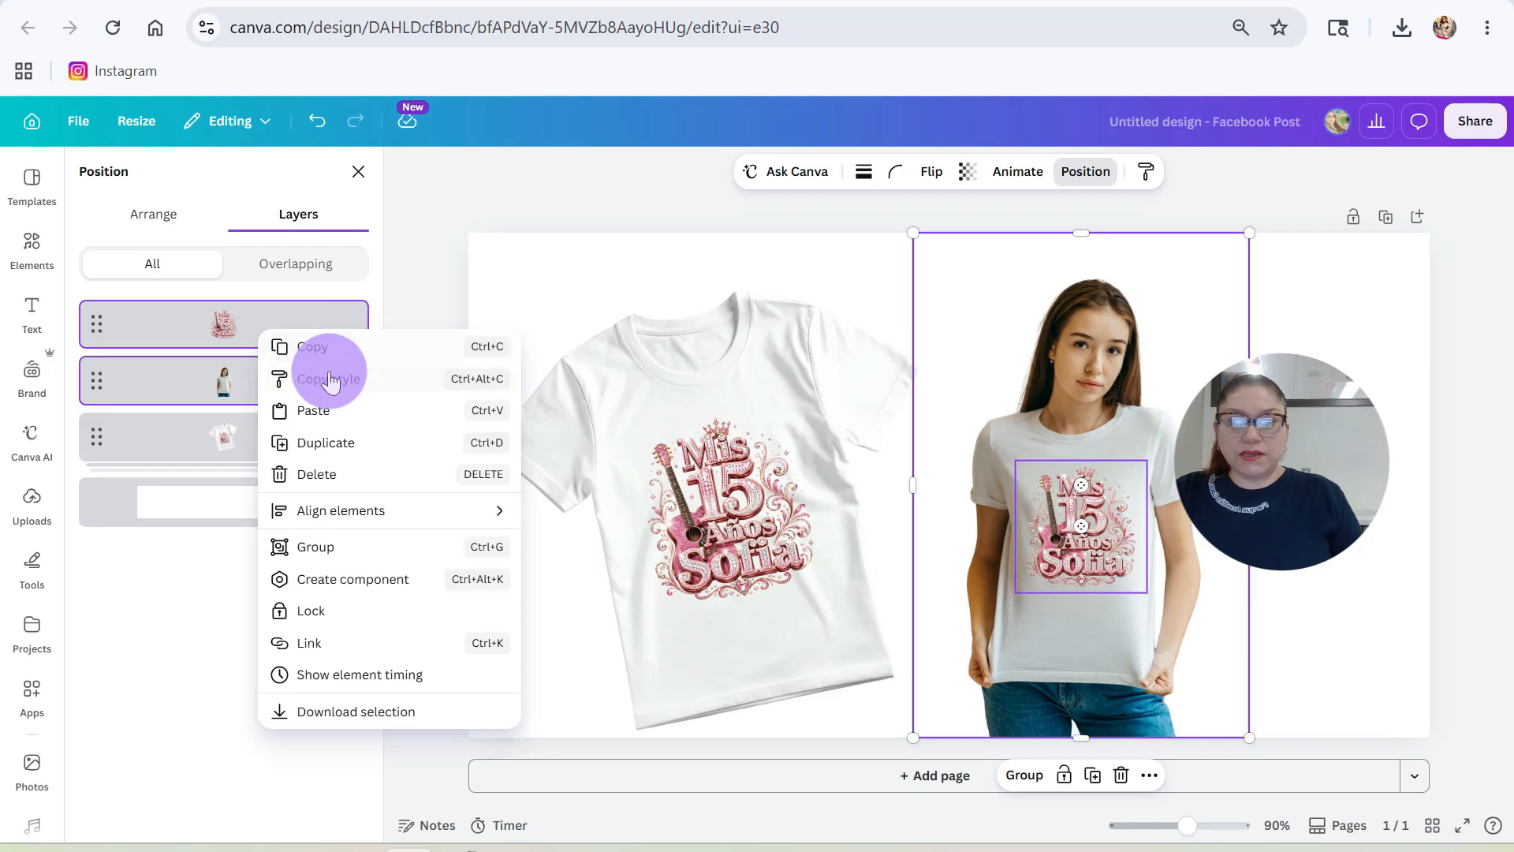
click(321, 549)
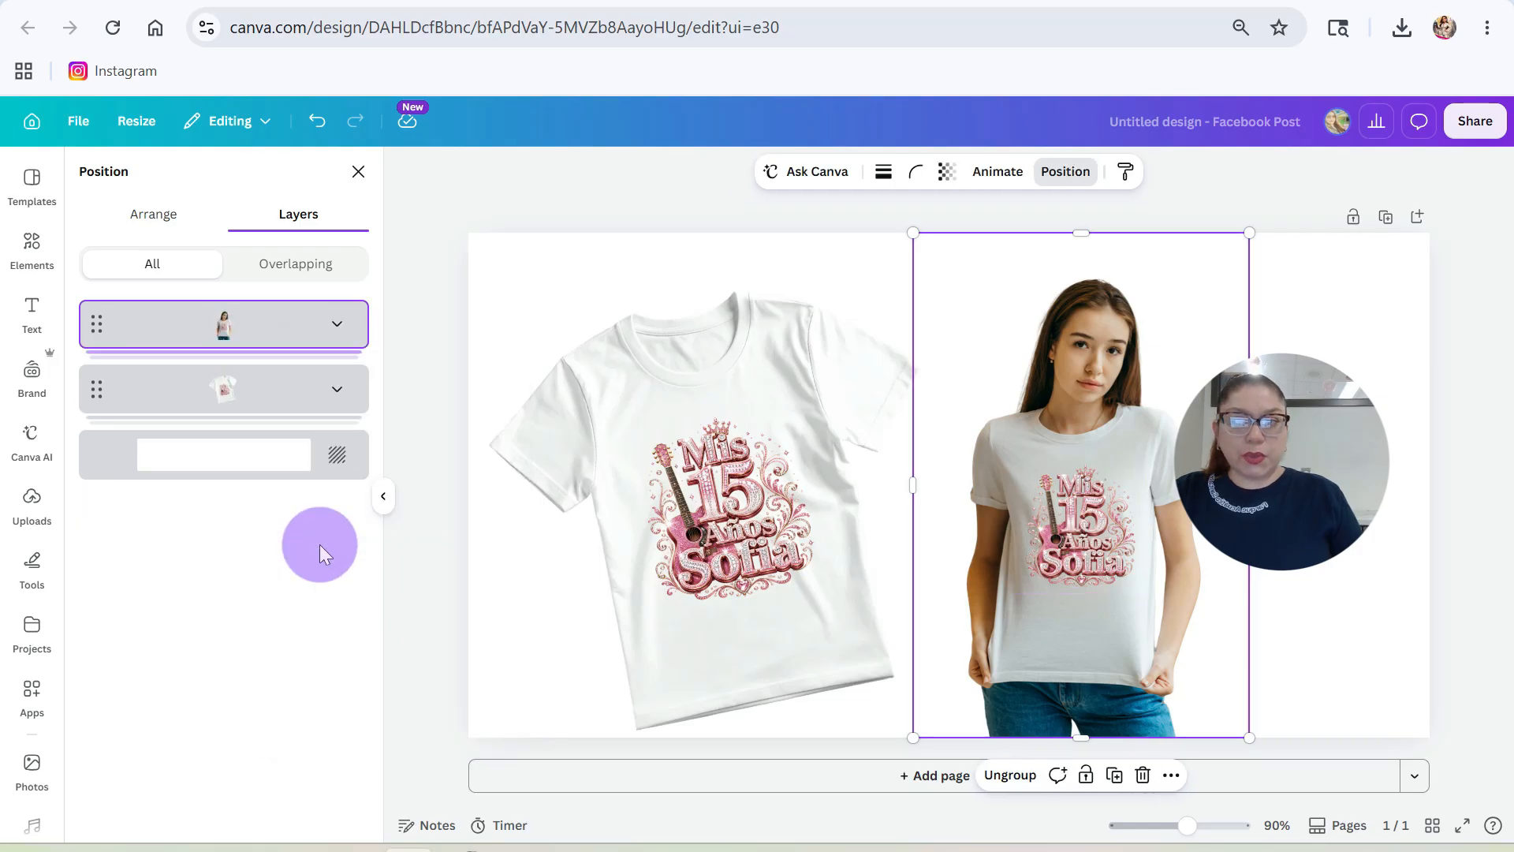
- Move the grouped model to the right of the T-shirt, enlarge her slightly and rest her on the page's lower edge
drag(968, 596, 1171, 602)
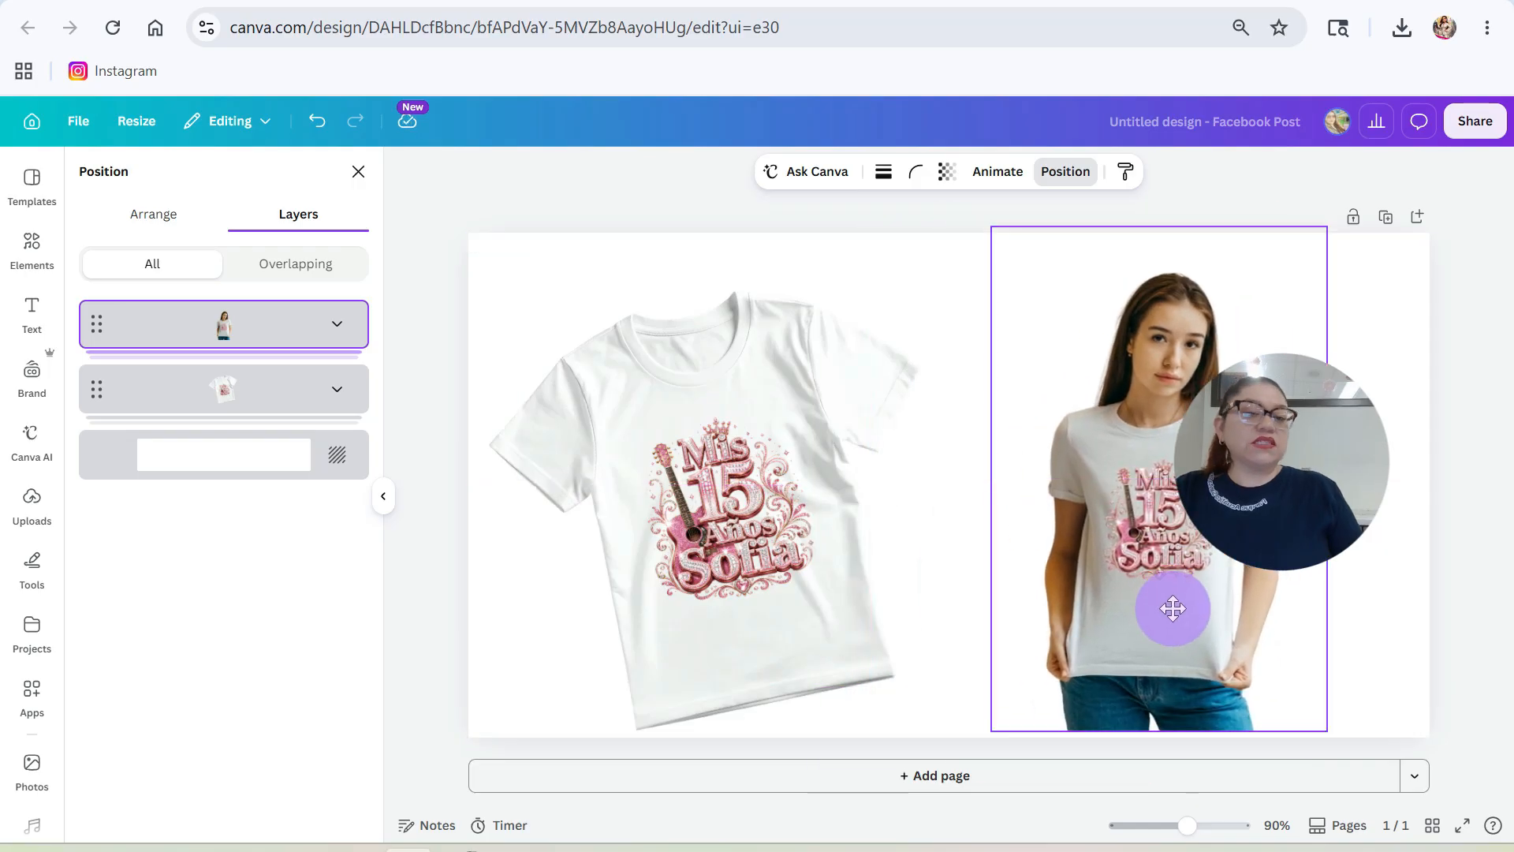
mouse_move(994, 221)
mouse_down()
mouse_move(936, 186)
mouse_move(959, 213)
mouse_move(978, 208)
mouse_up()
drag(1124, 615, 1130, 626)
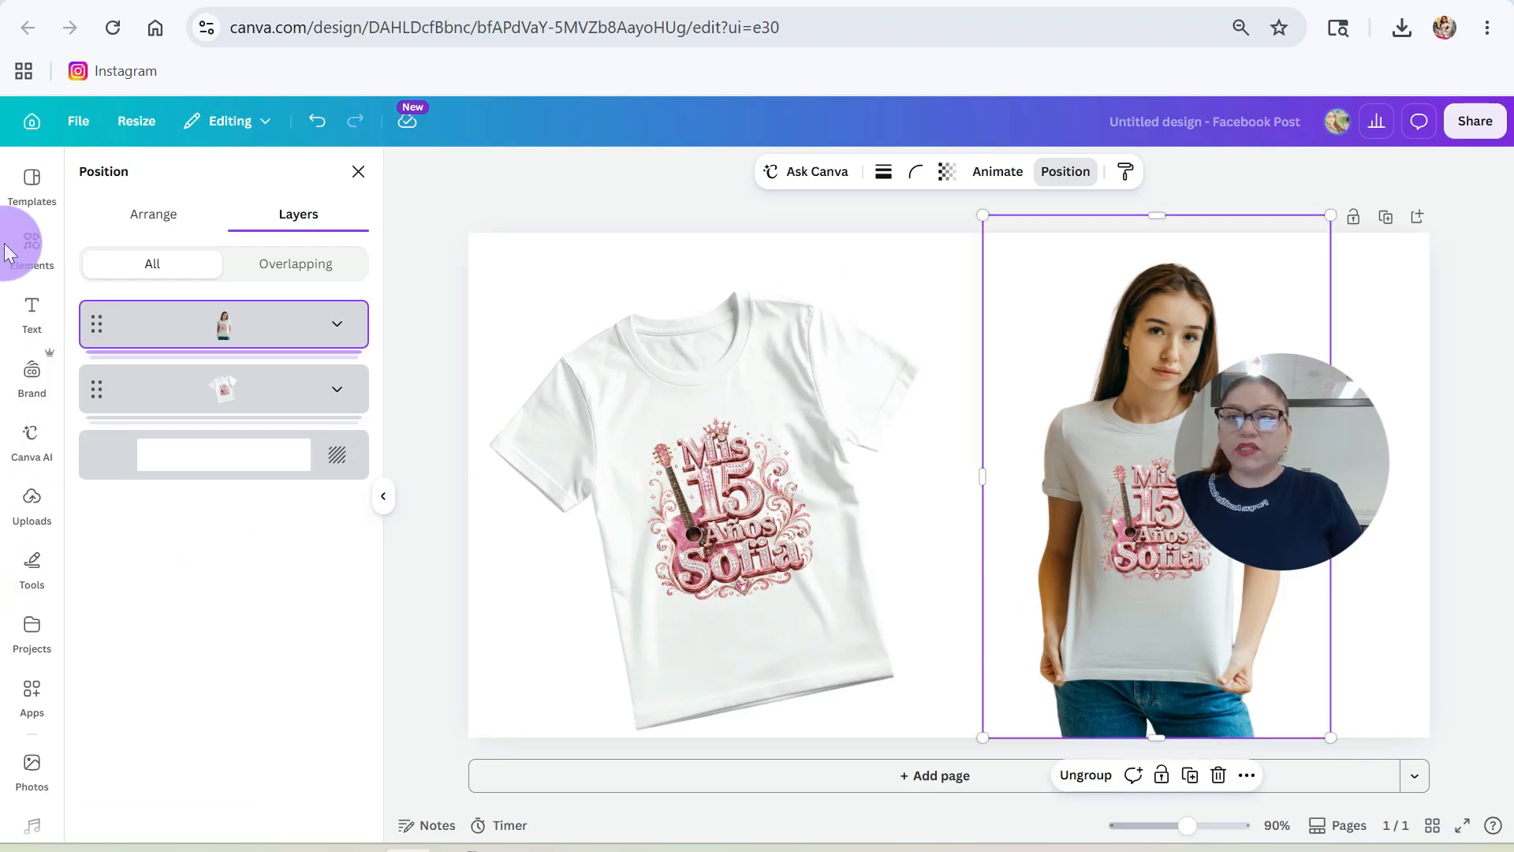
- Search the photo elements for "pink balloons"
click(32, 246)
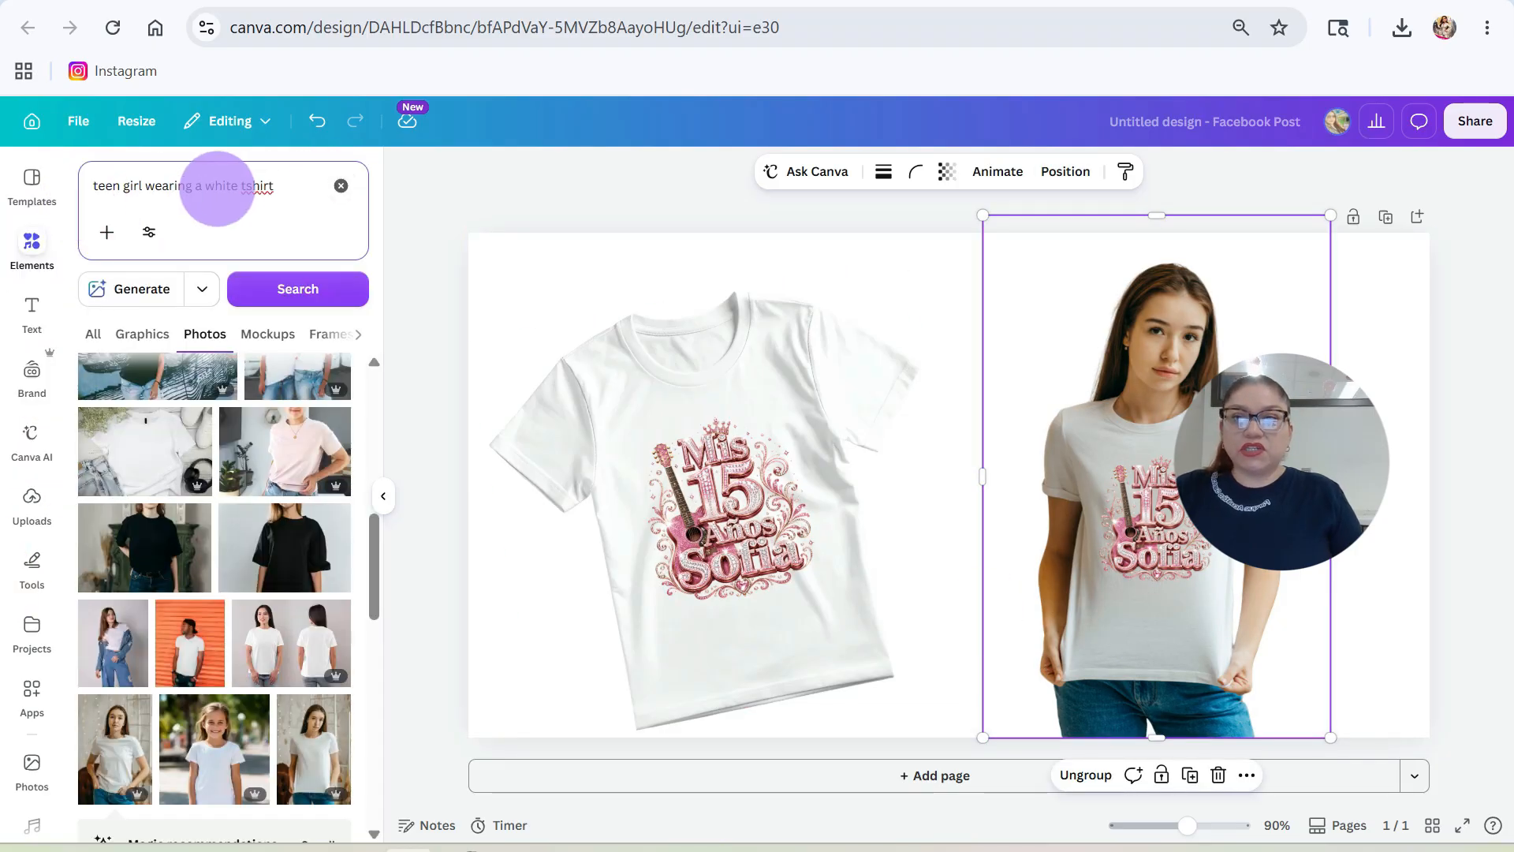
triple_click(225, 186)
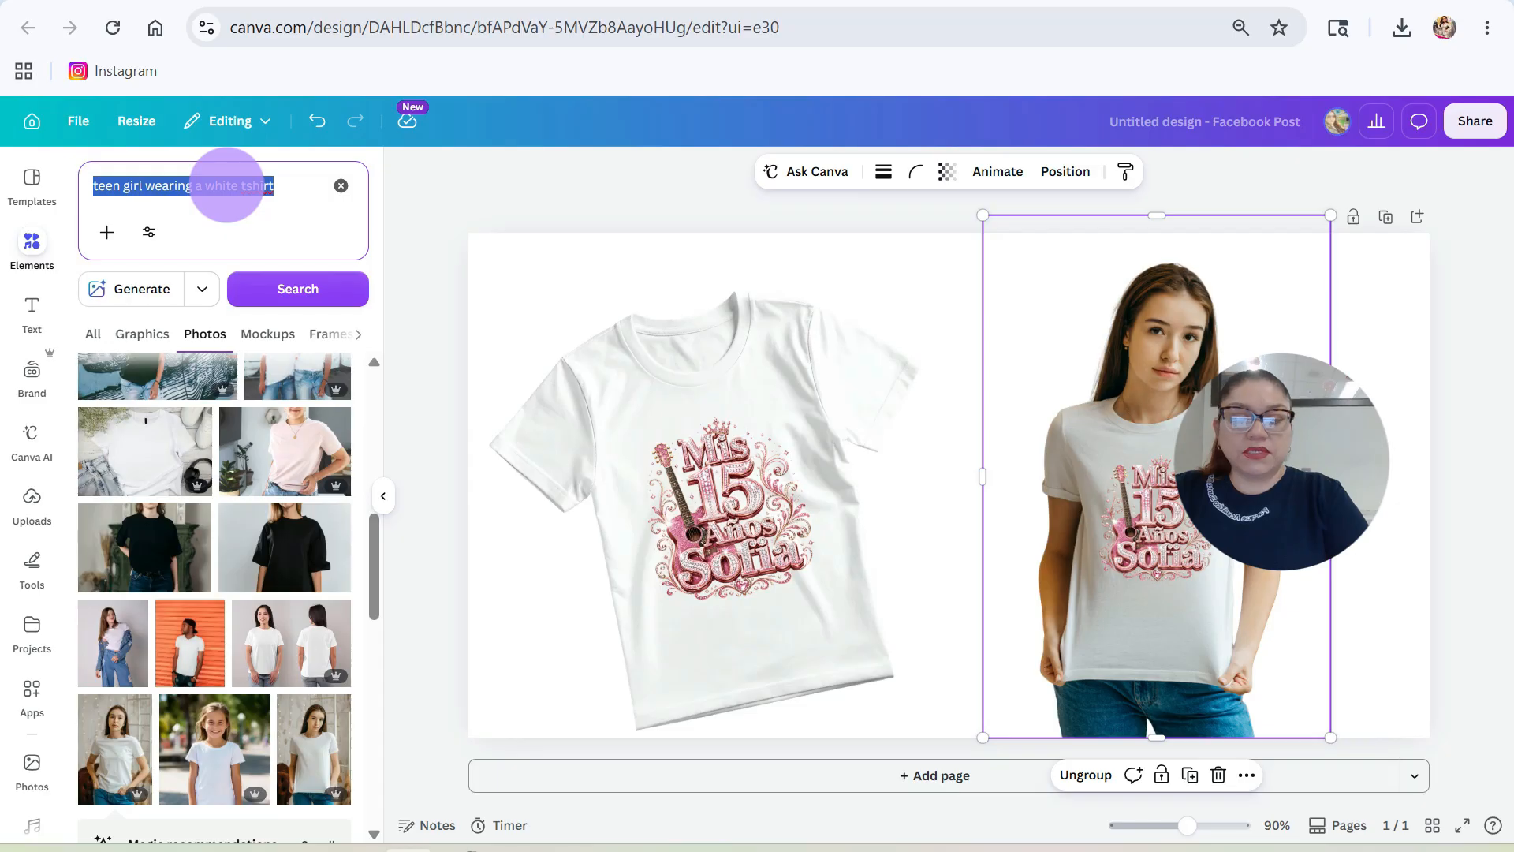
text(pi)
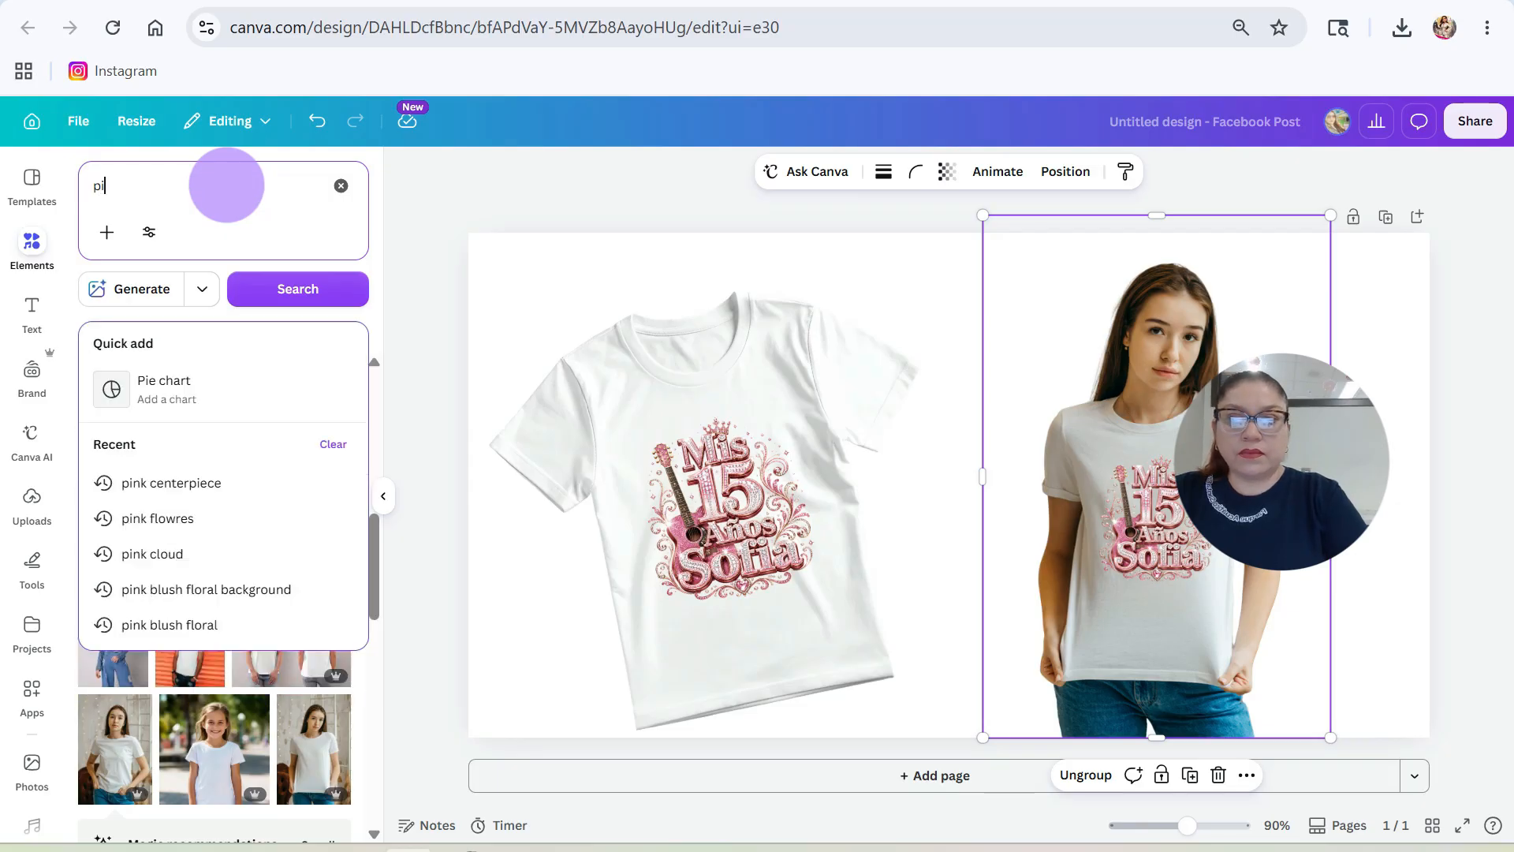
text(nkball)
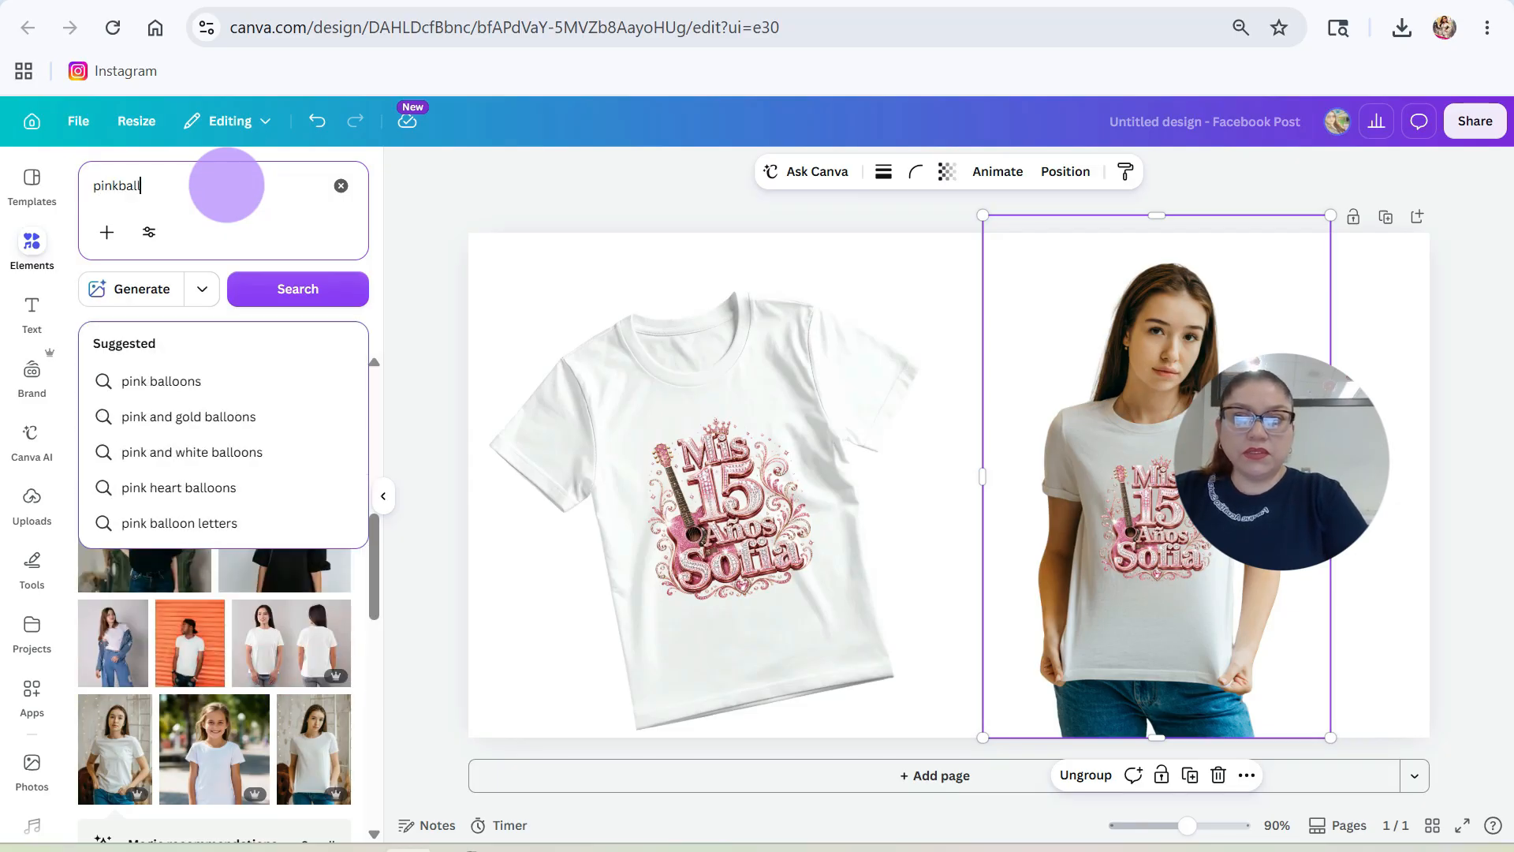
key(BackSpace)
key(BackSpace)
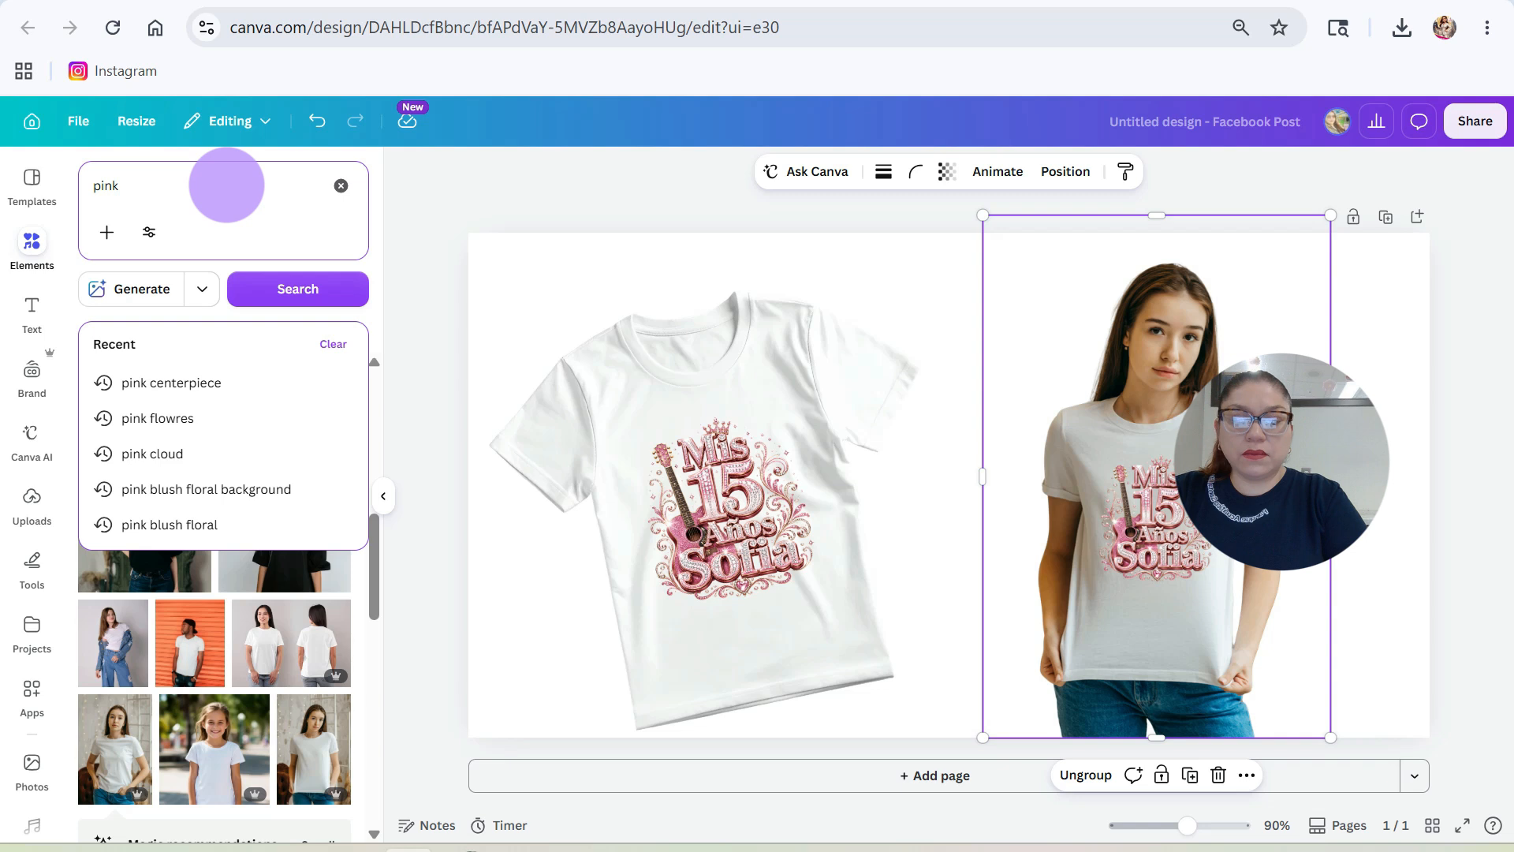
text(balloons)
key(Return)
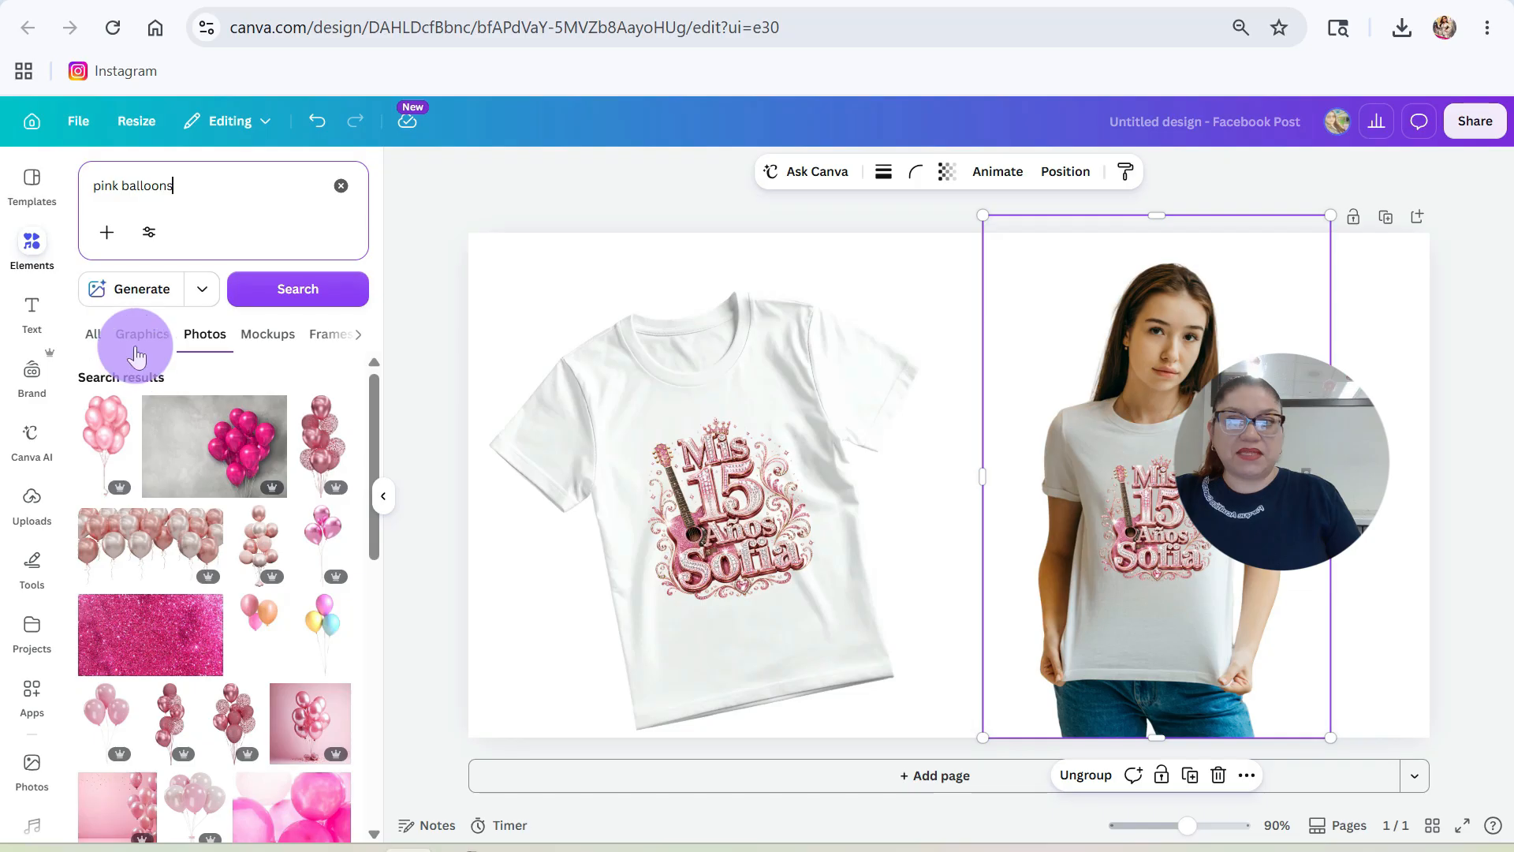
- Add the wide pink photo with a row of balloons along its top and set it as the page background
scroll(238, 639, down, 2)
scroll(239, 638, down, 1)
scroll(271, 651, up, 1)
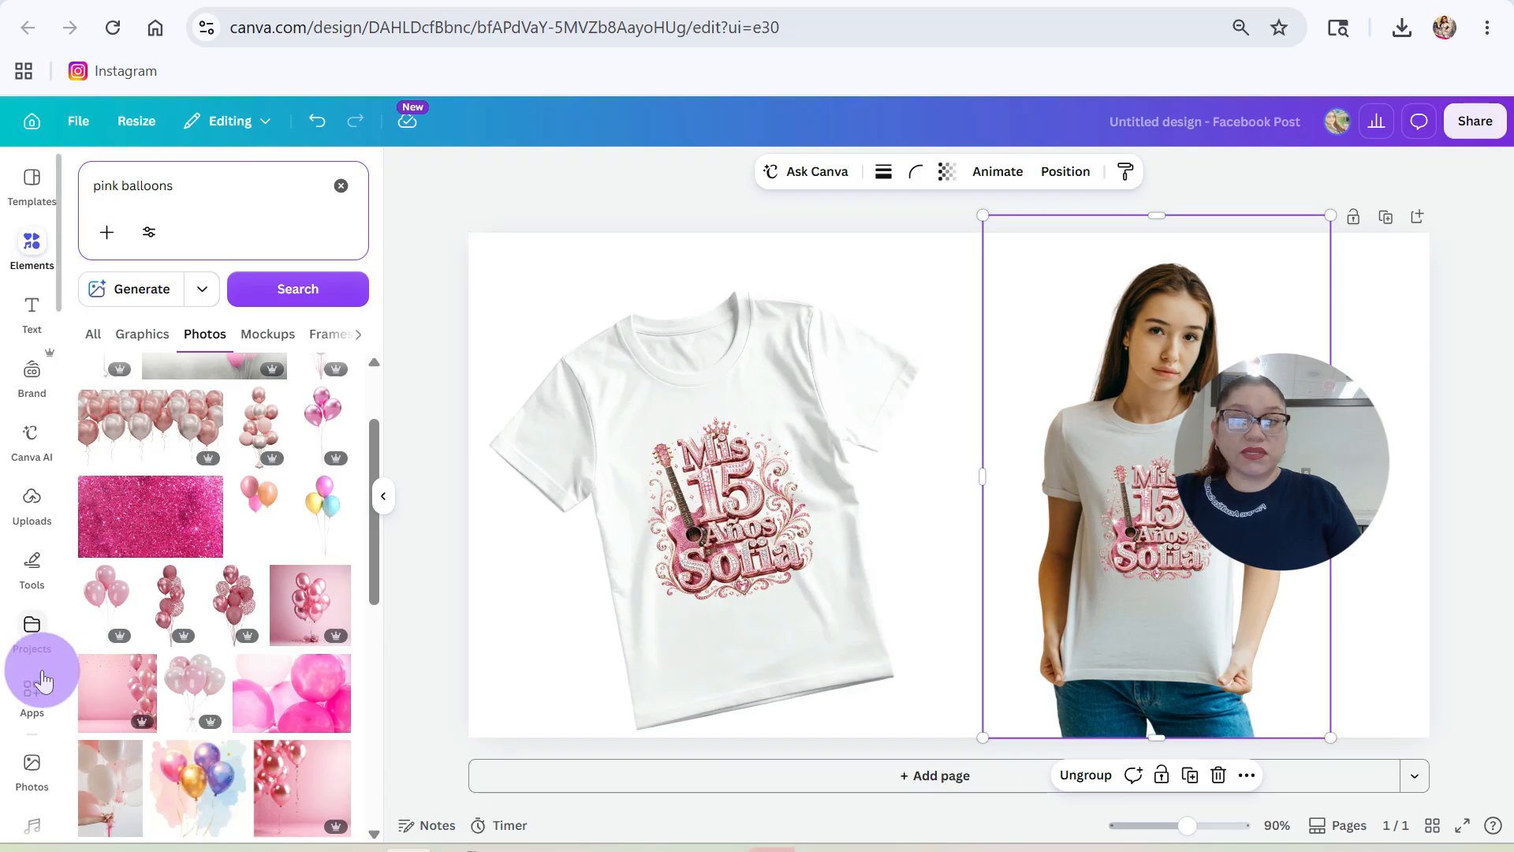
scroll(209, 671, down, 1)
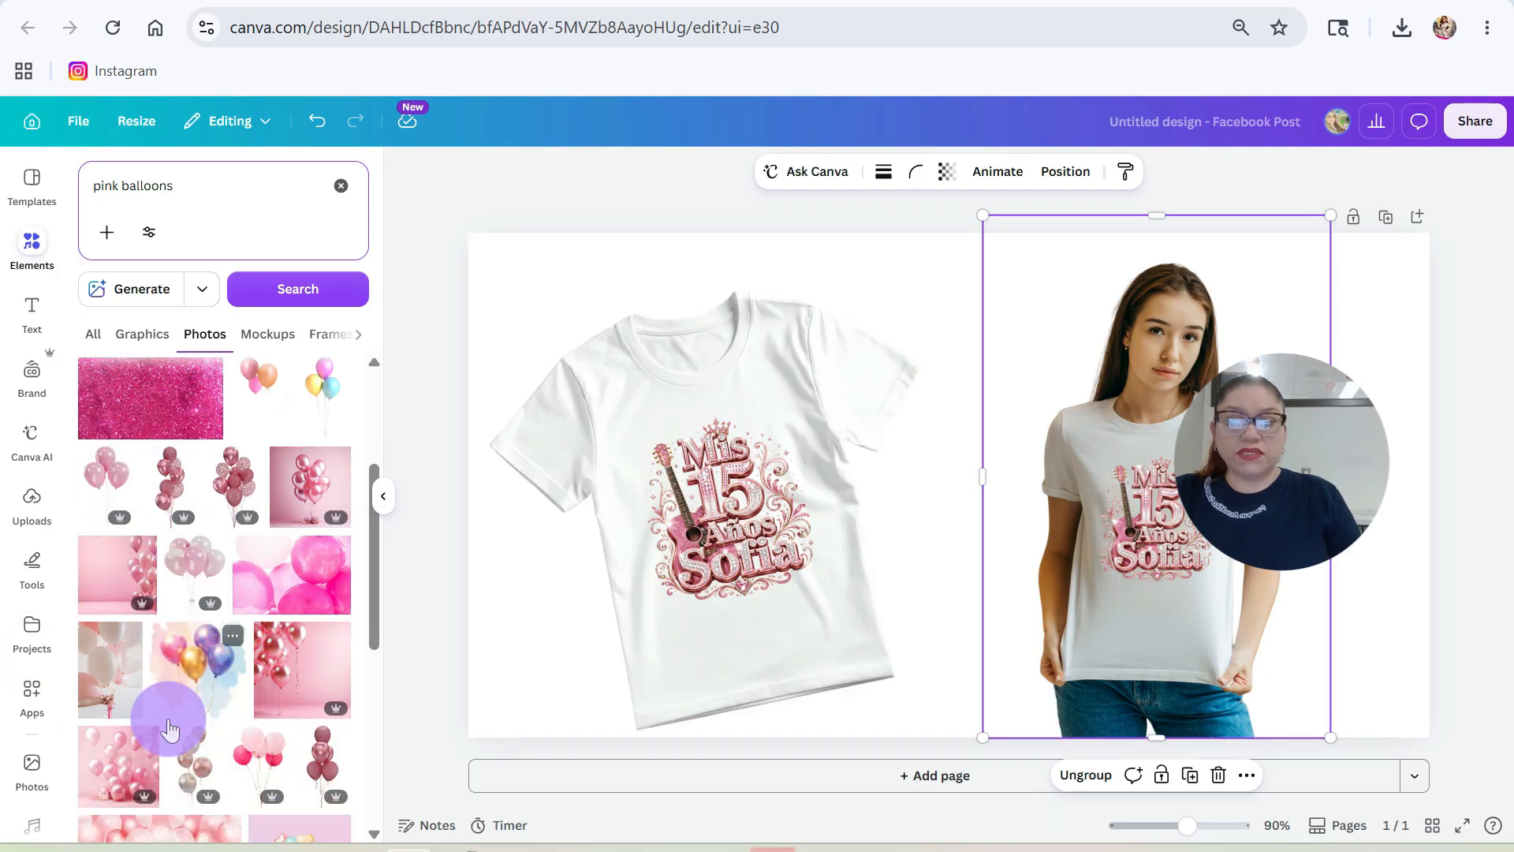
scroll(272, 701, down, 1)
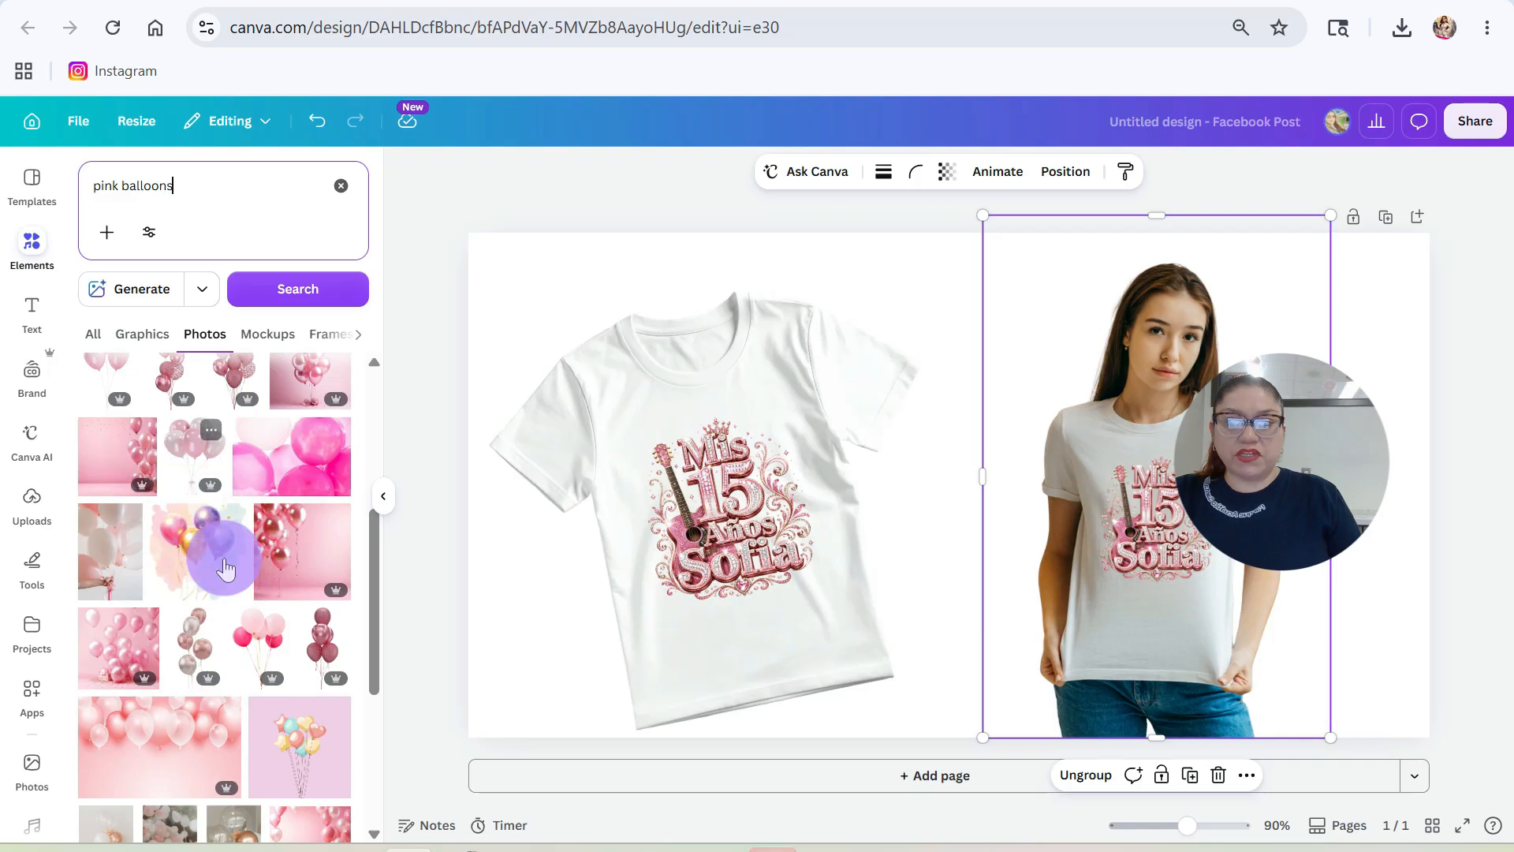
scroll(264, 709, down, 2)
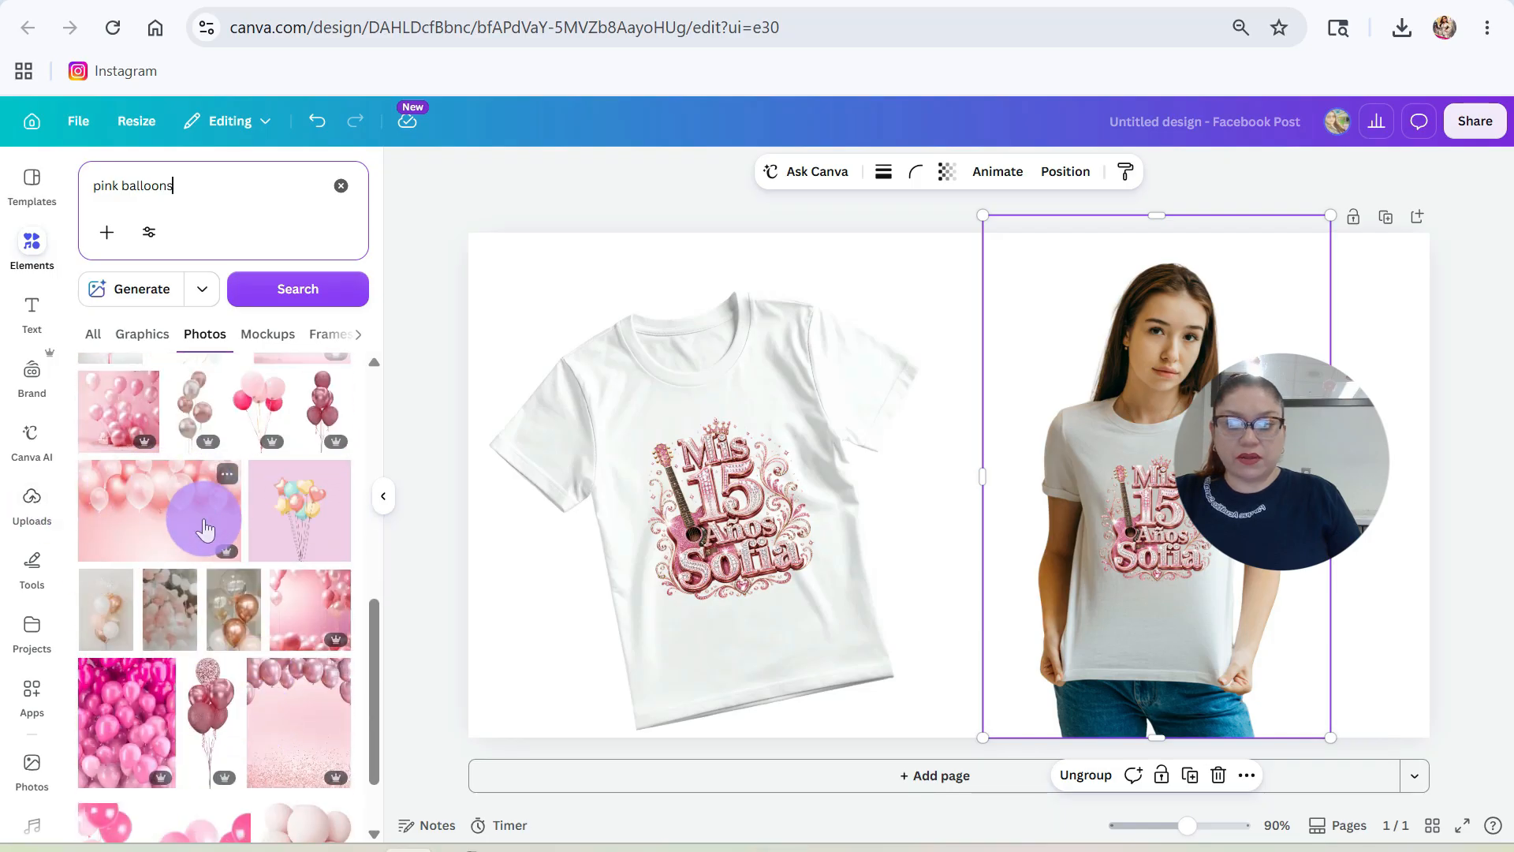
click(138, 511)
right_click(1025, 480)
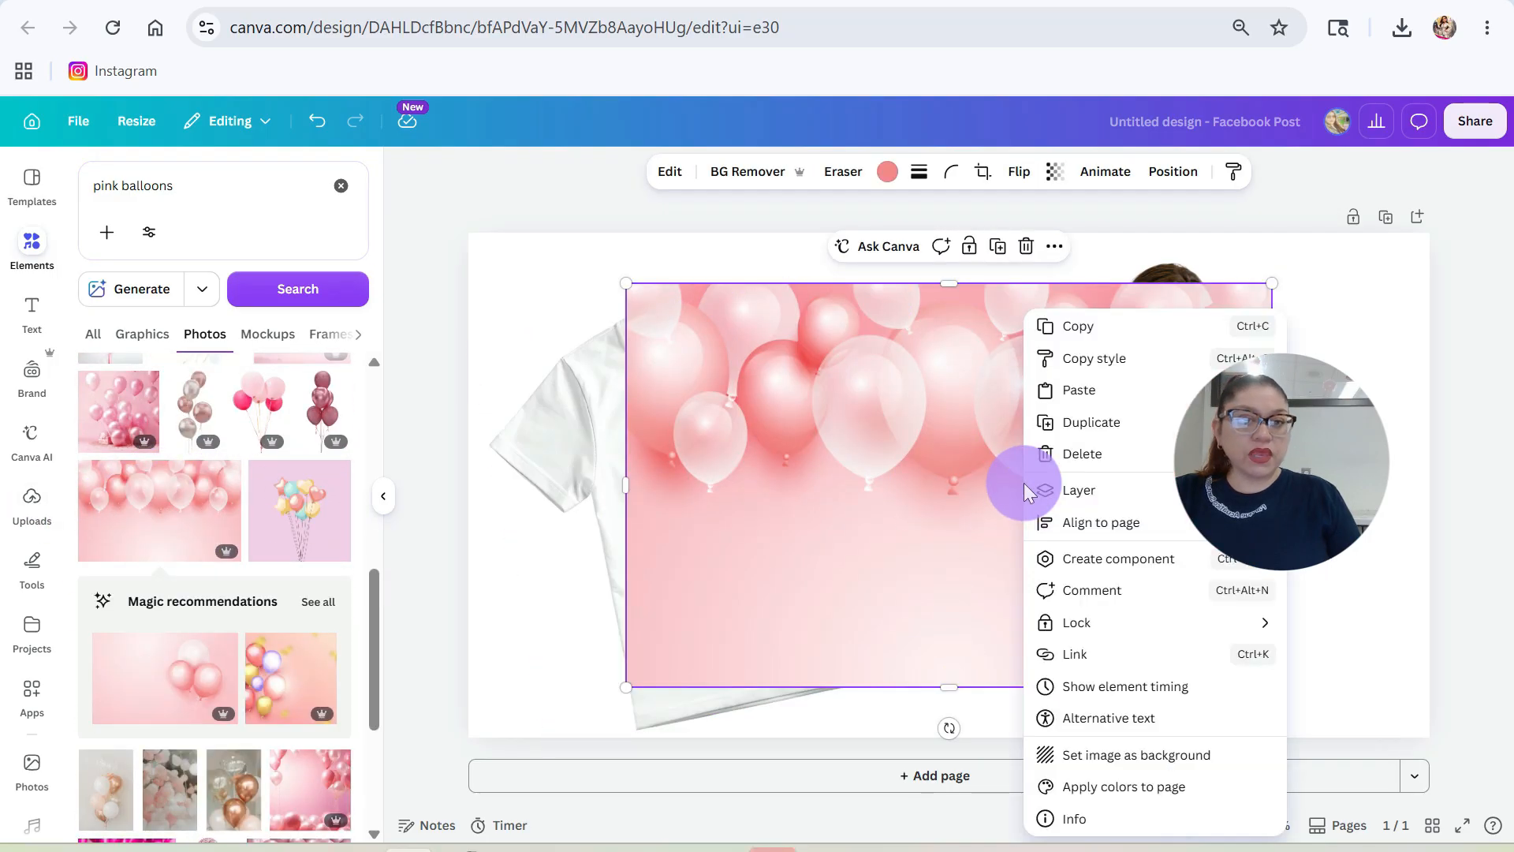
click(1114, 757)
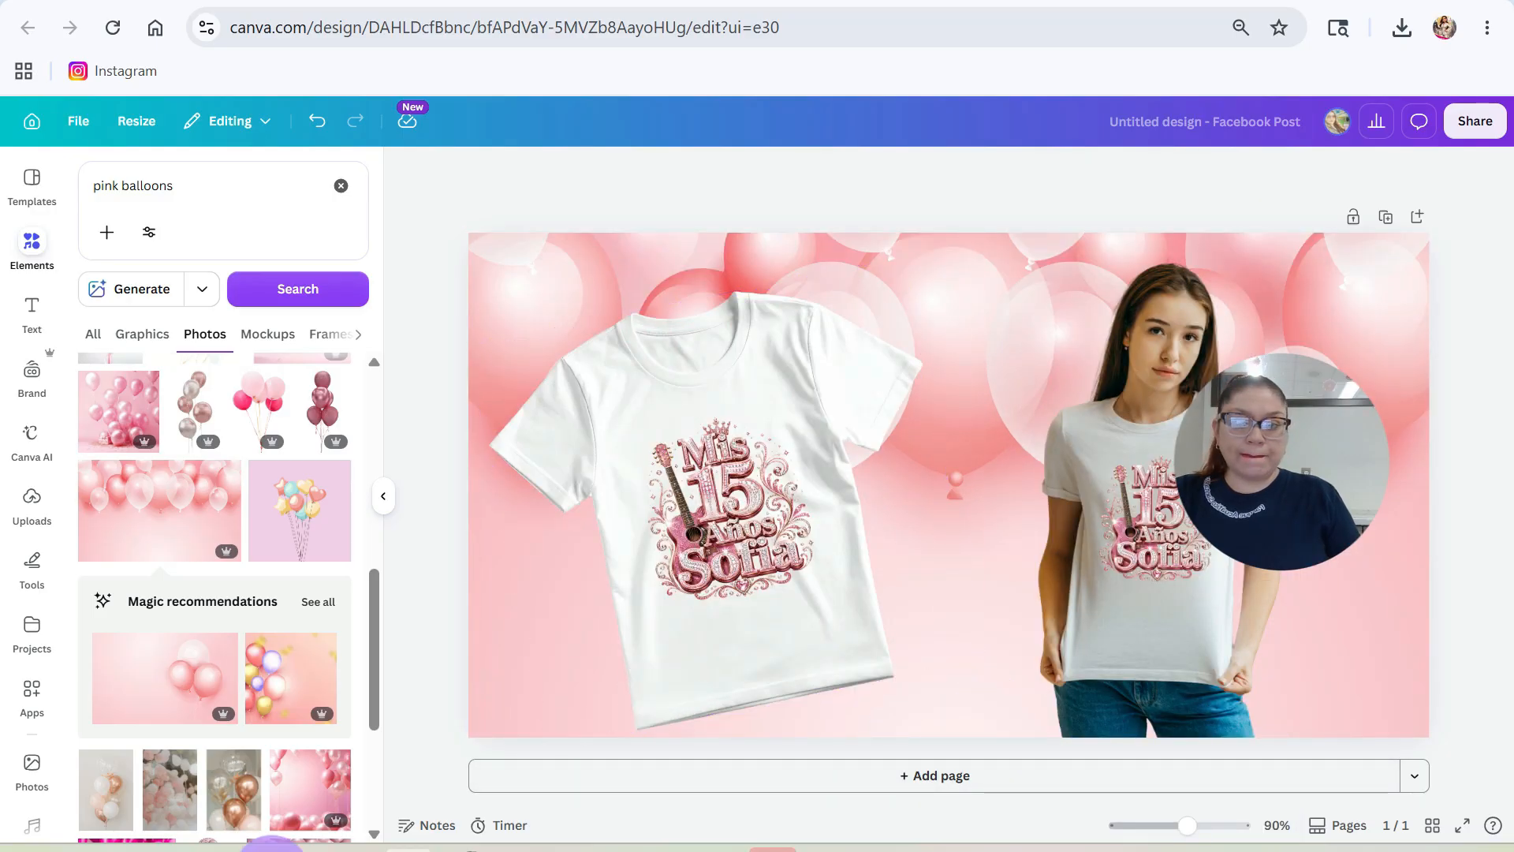
- Replace the page background with the pink photo that has balloons along its sides and bottom
scroll(264, 750, down, 3)
scroll(247, 772, down, 1)
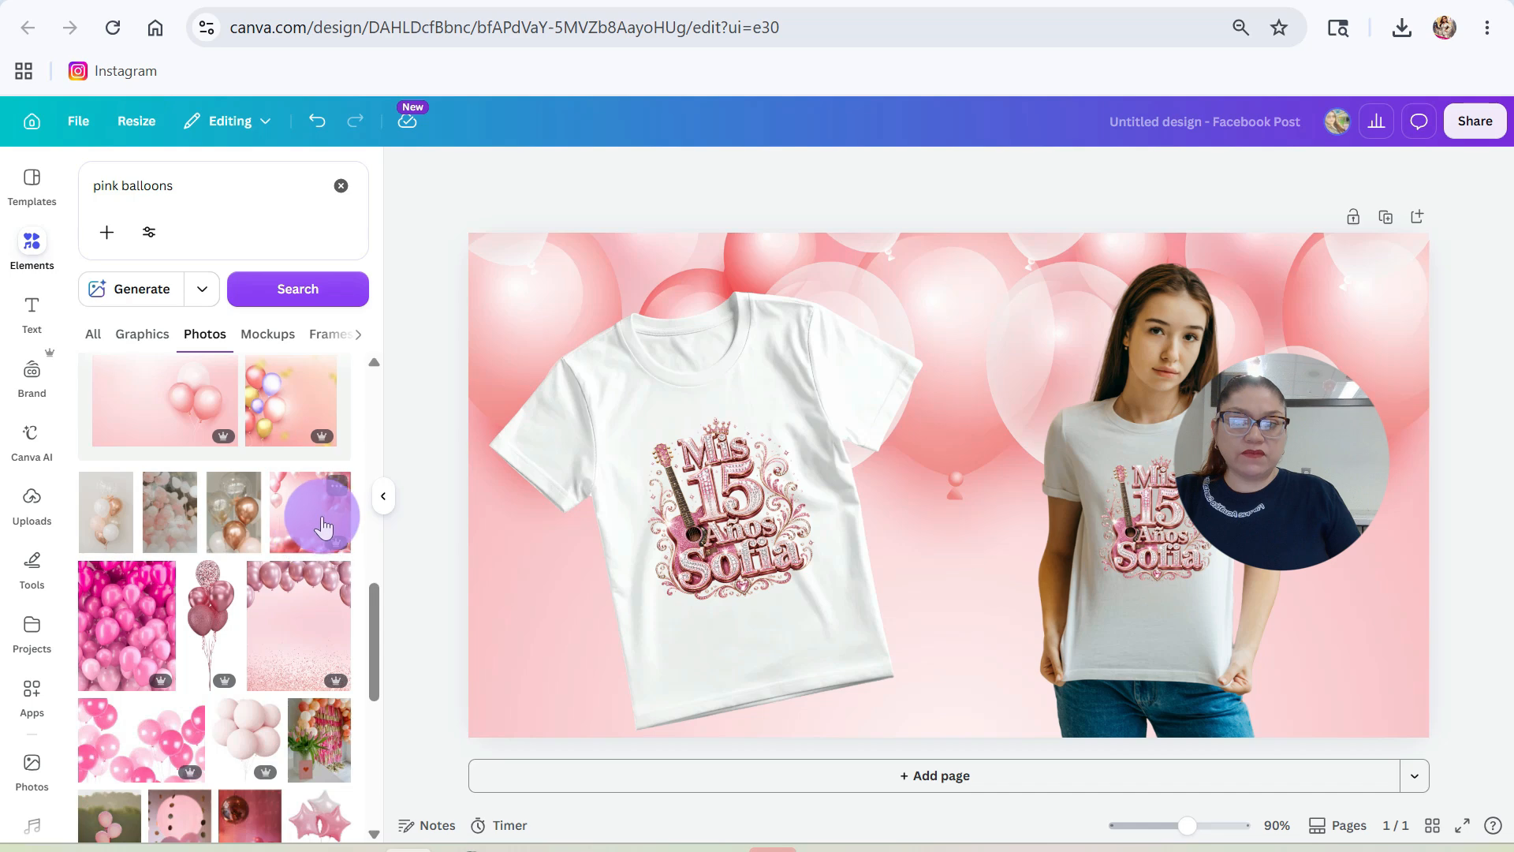
click(298, 523)
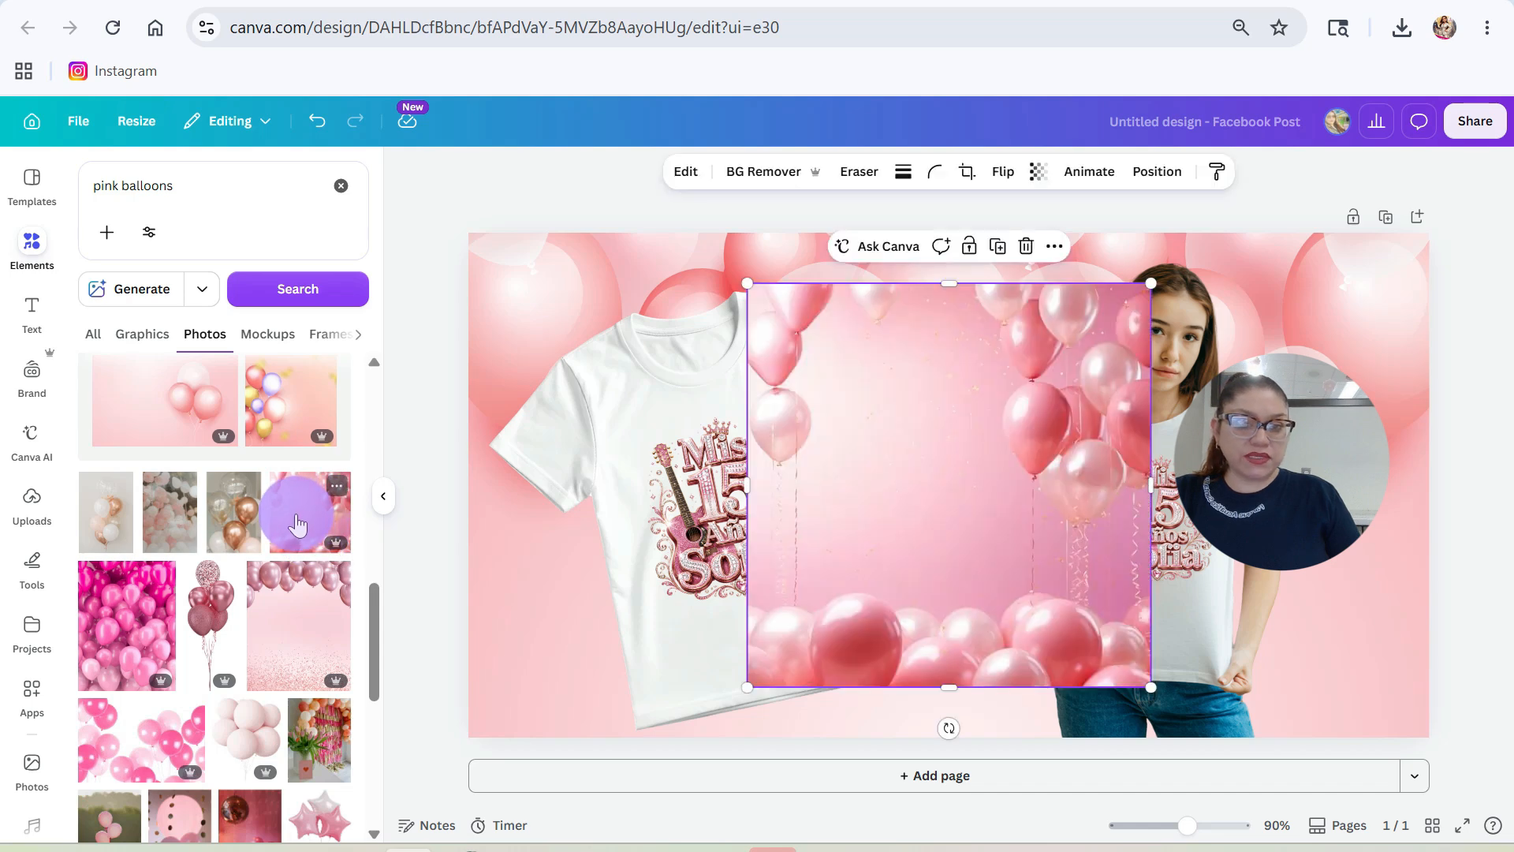
right_click(944, 507)
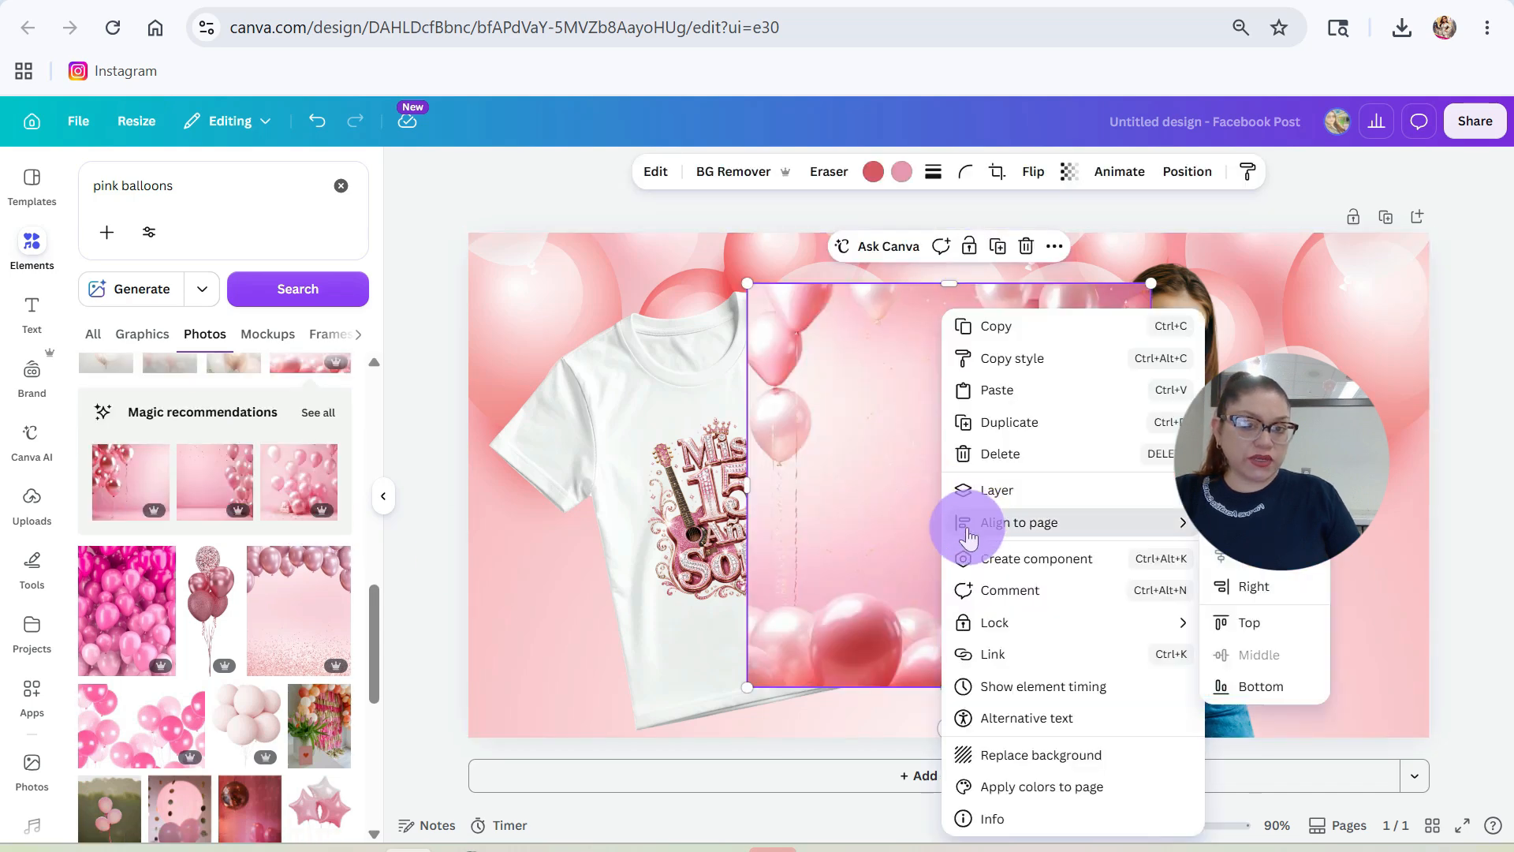
click(1013, 755)
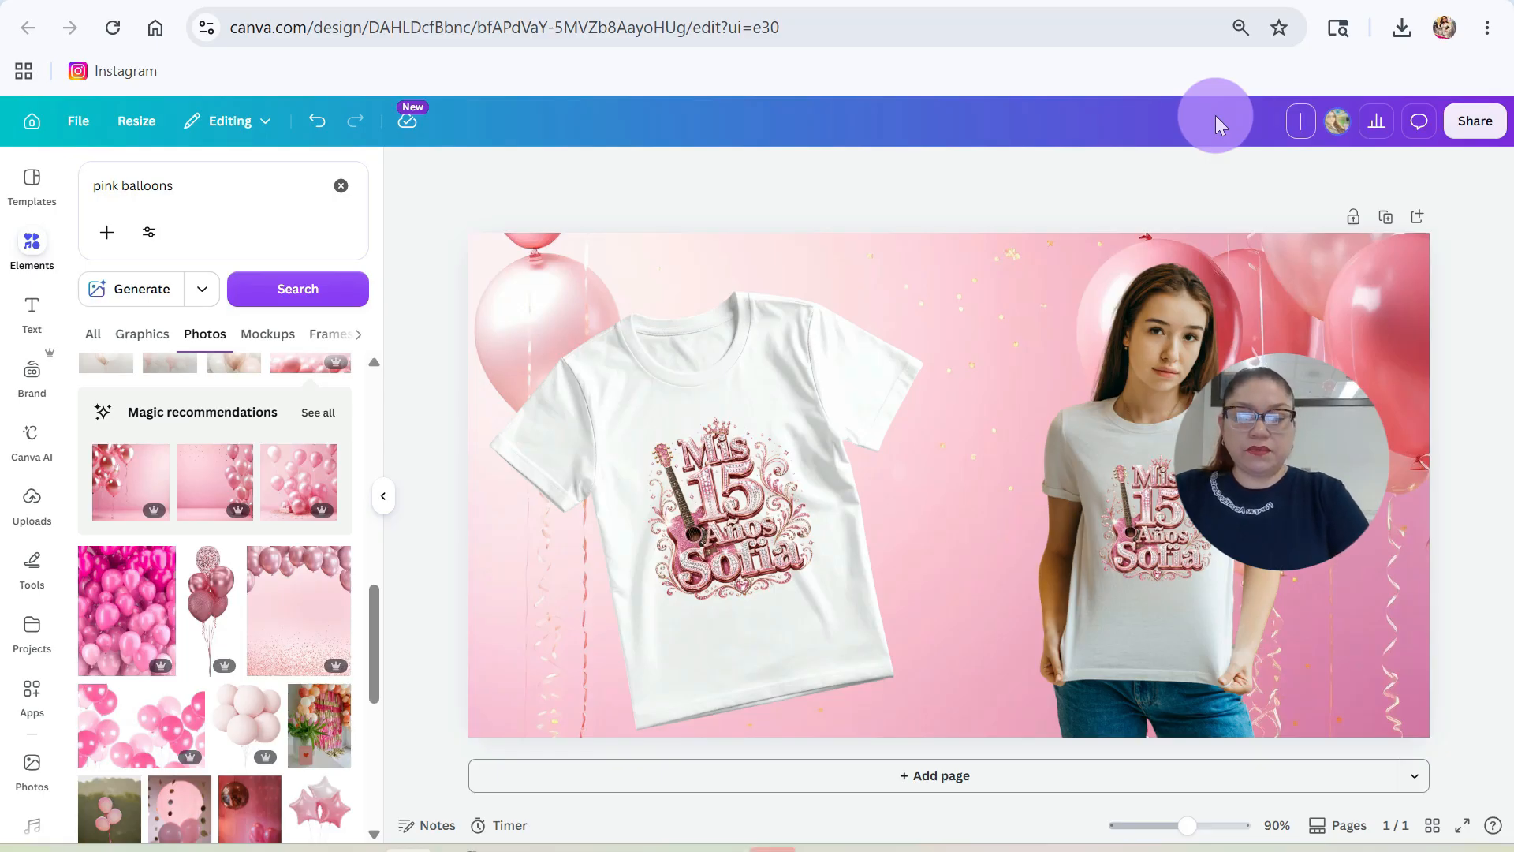
- Name the design "mi 15 guitar" and choose JPG as its download file type
text(mi 15)
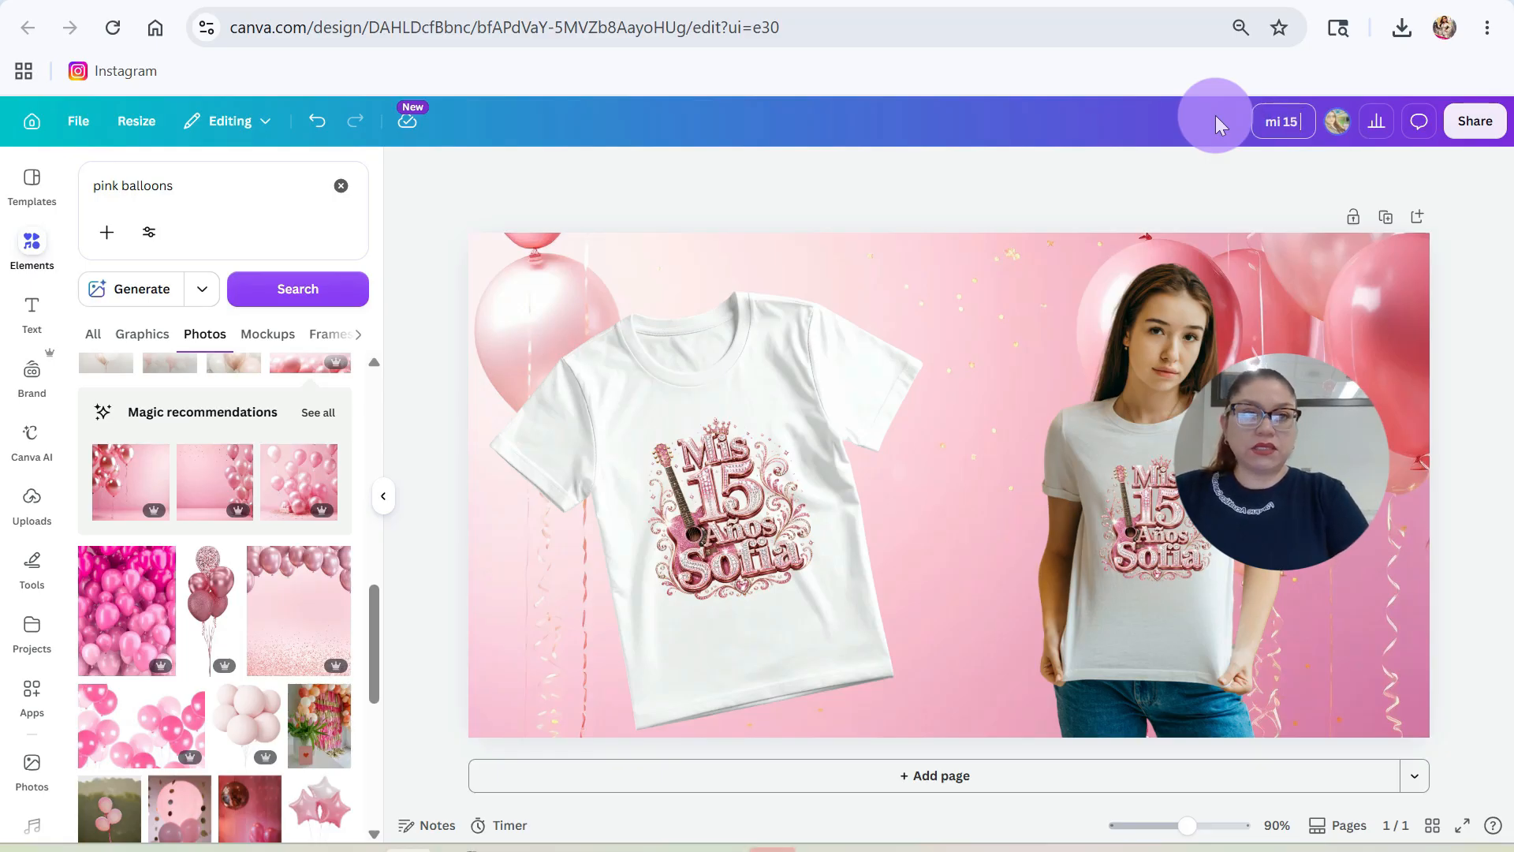
text( guitar)
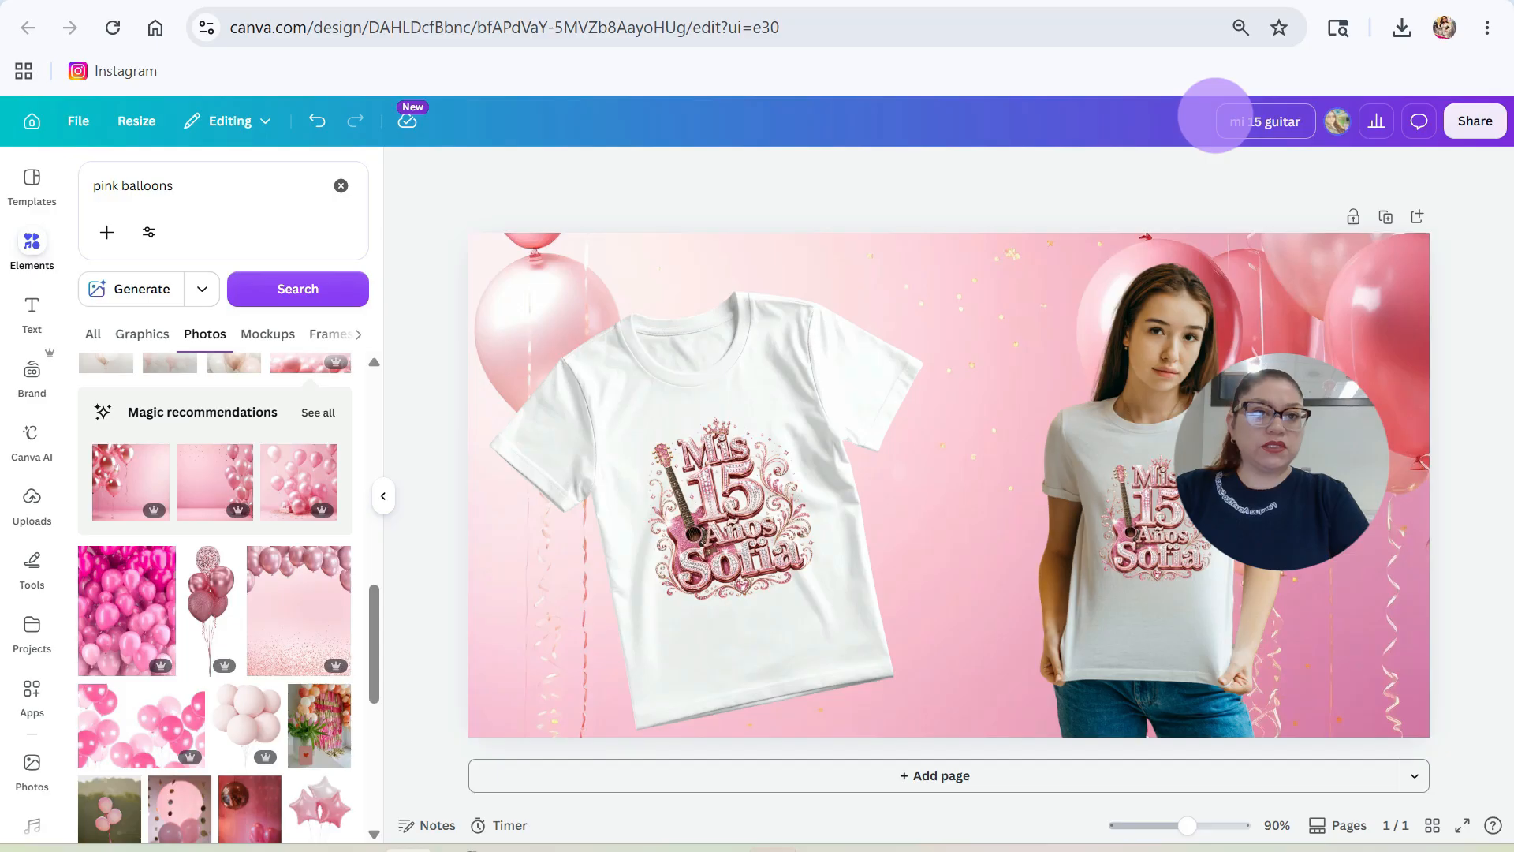
click(1473, 123)
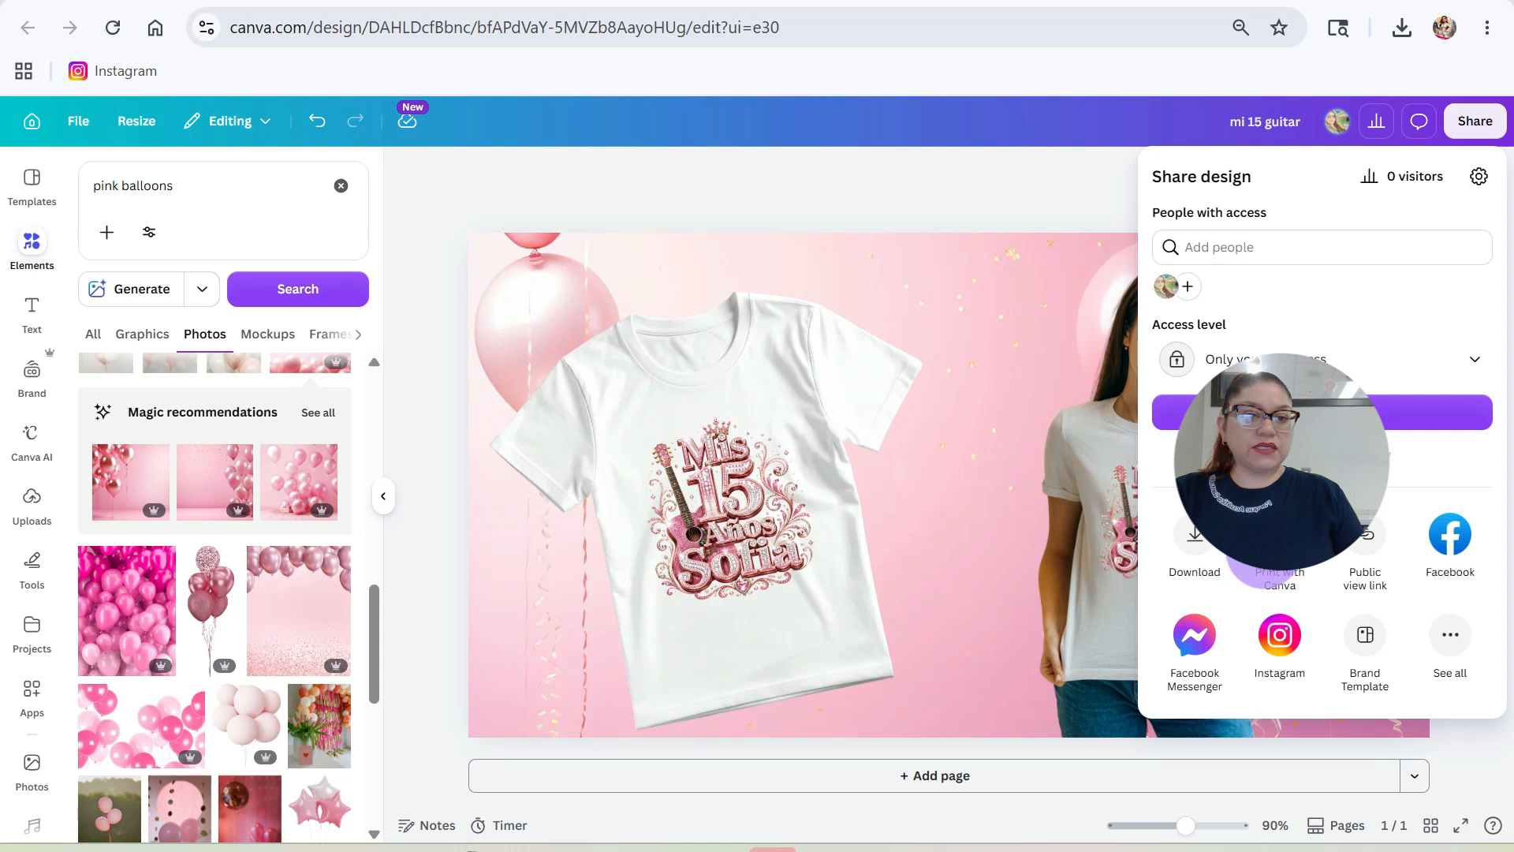
click(1197, 540)
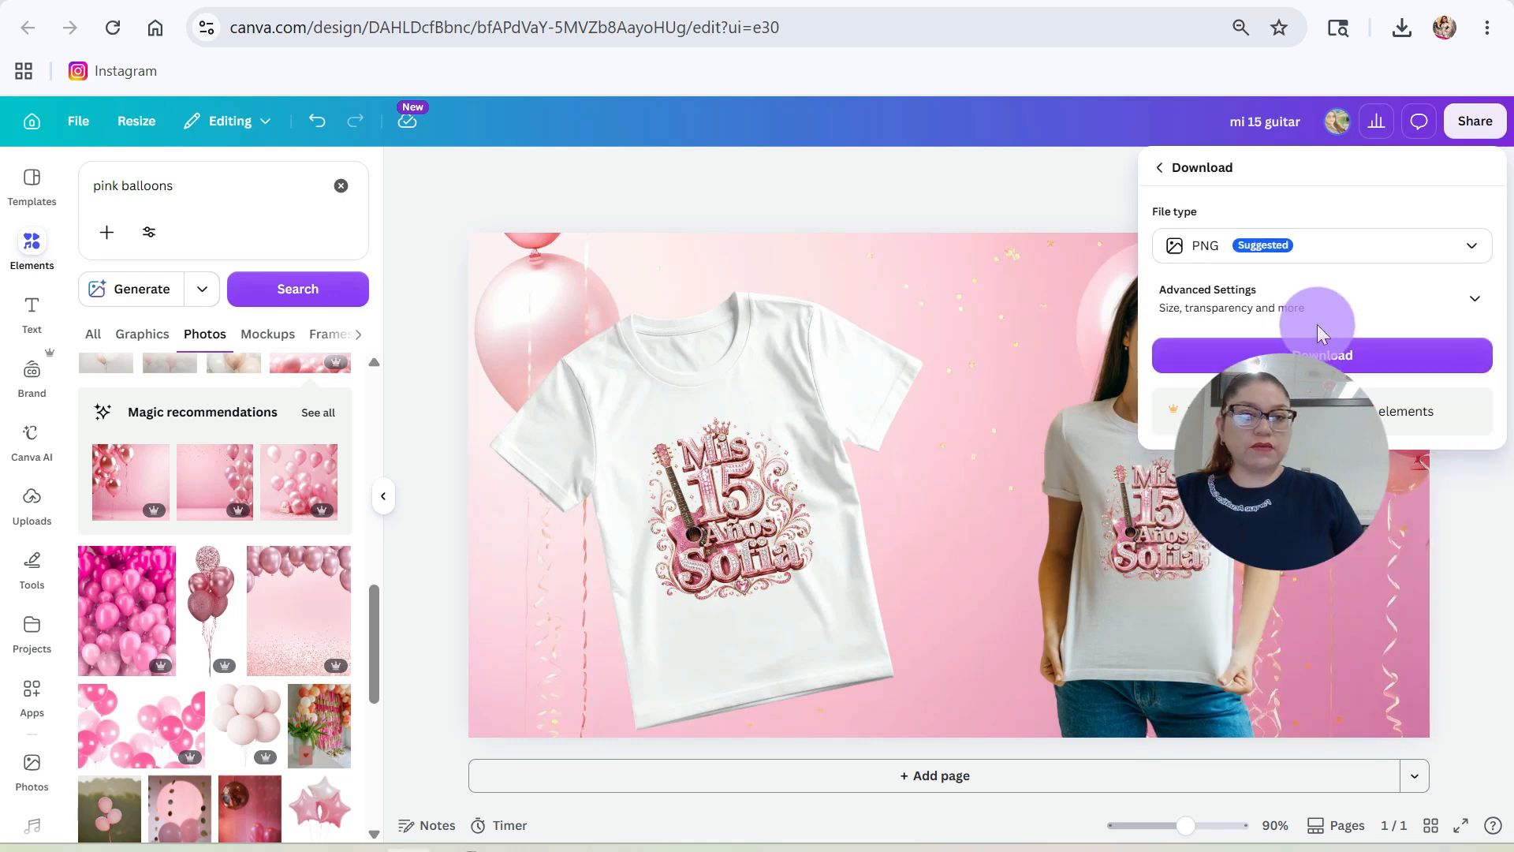
click(1285, 254)
click(1233, 297)
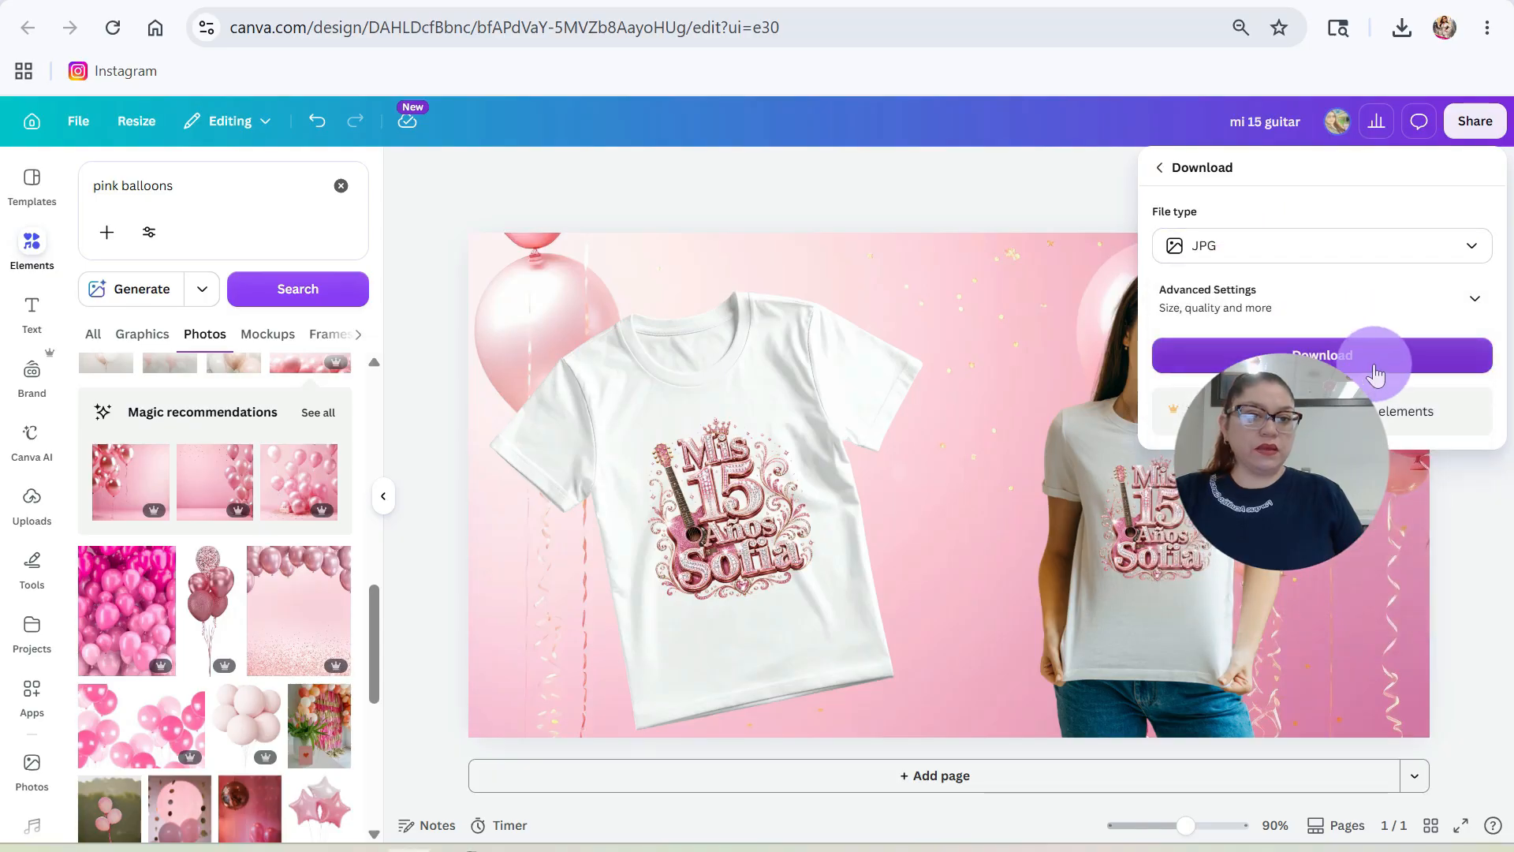
click(1006, 199)
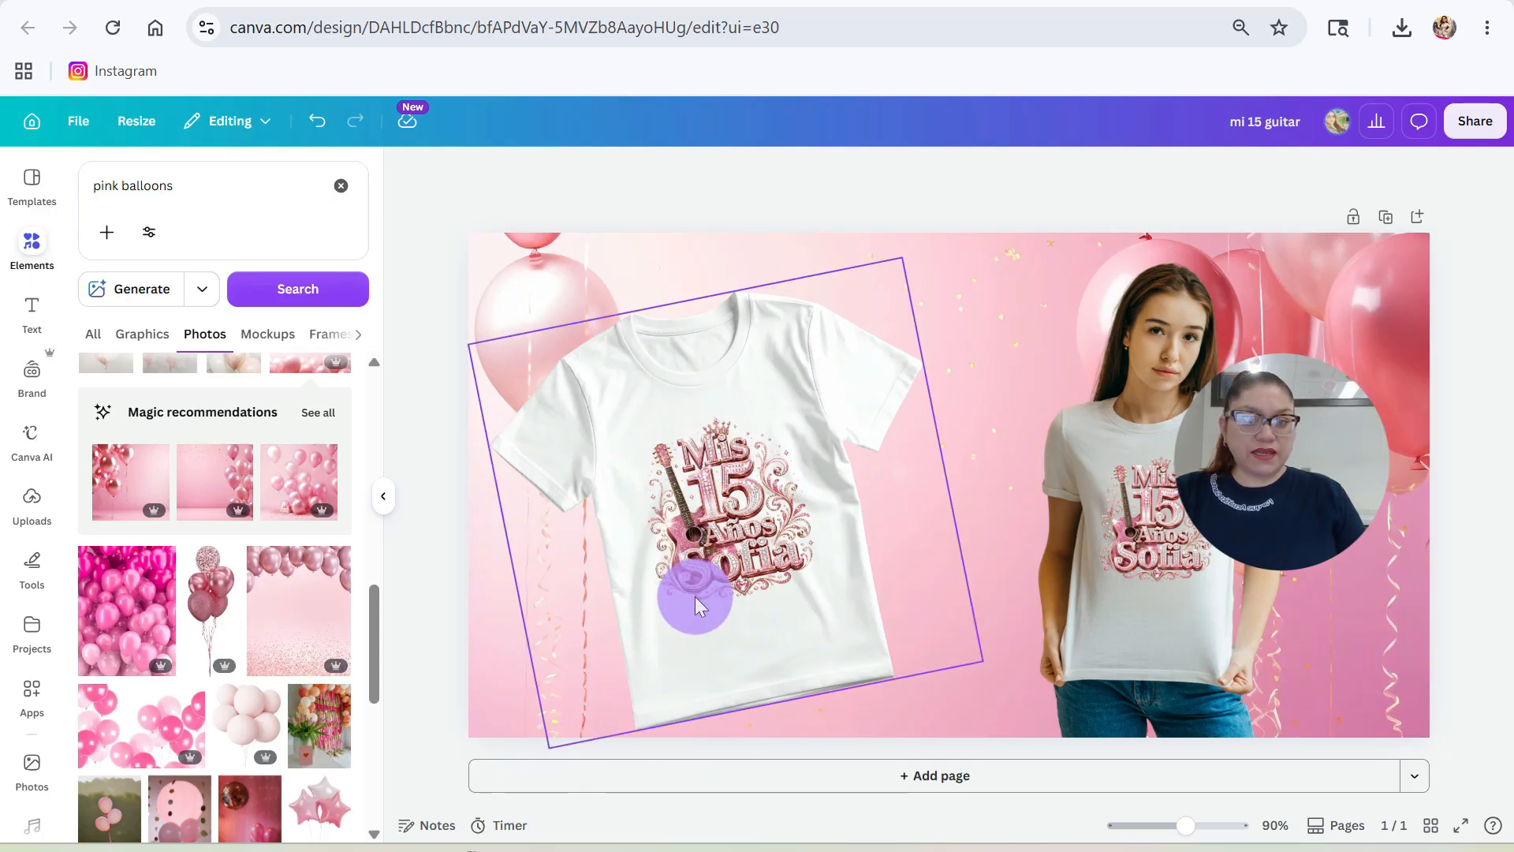
- Switch to the Ultimate Text Builder page on imaginationart.app
mouse_move(415, 2)
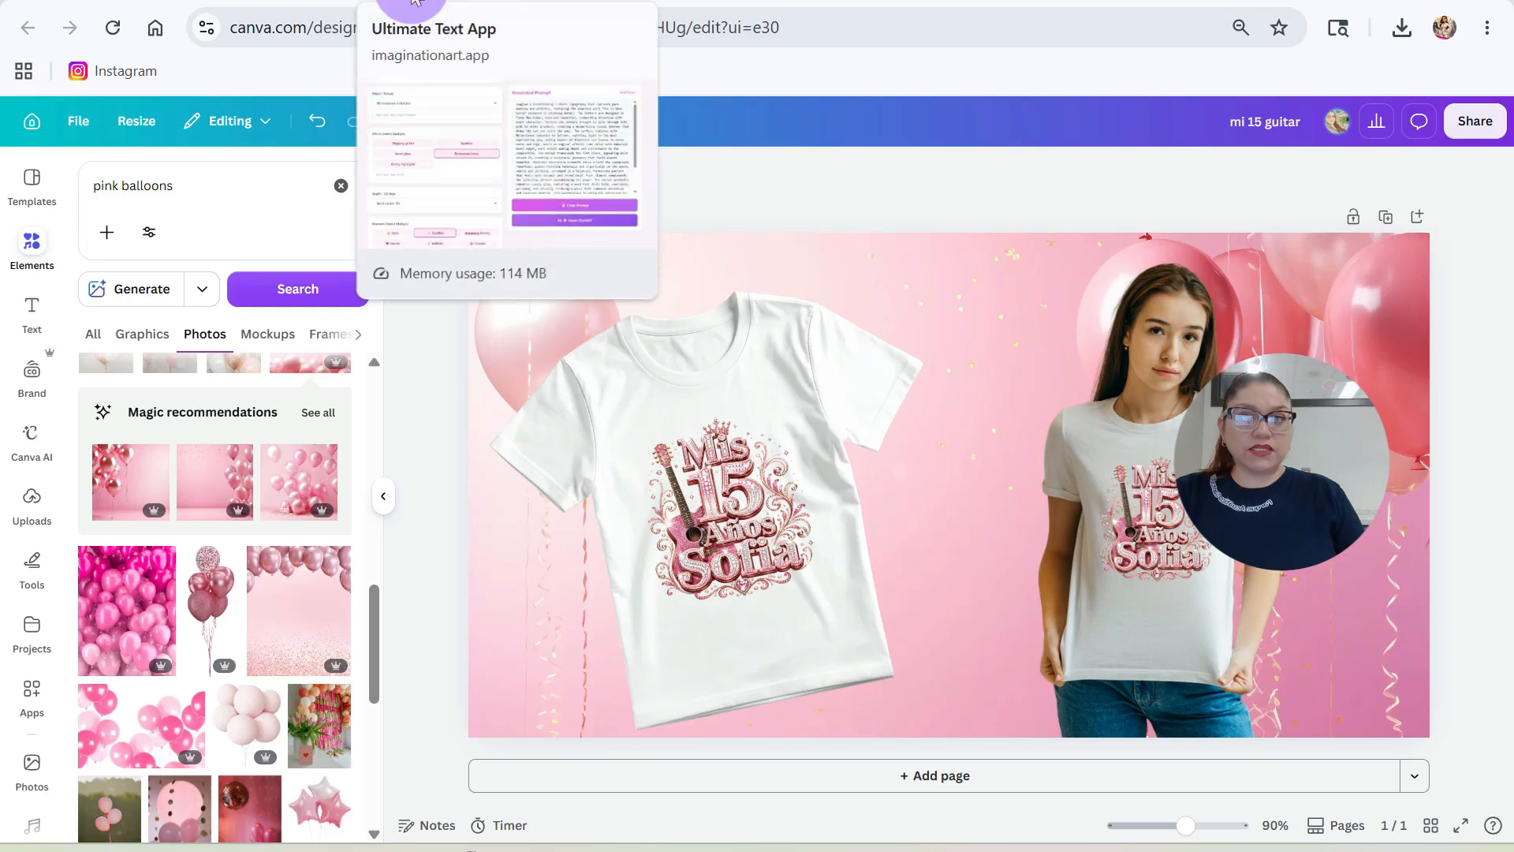
click(406, 2)
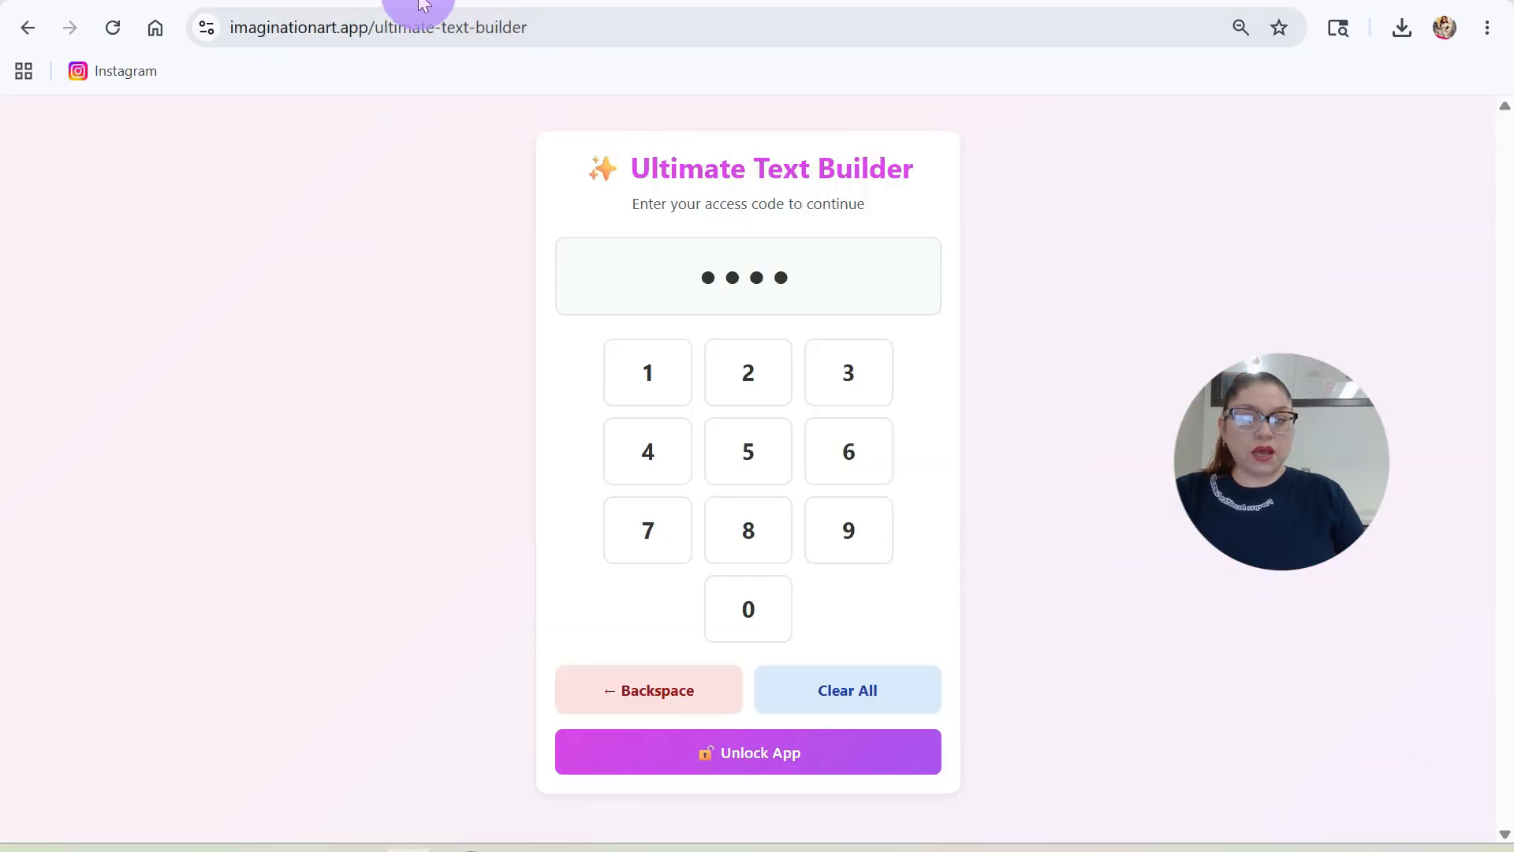
- Switch to the Party Favor Club community on Skool and look through its feed of posts
mouse_move(399, 3)
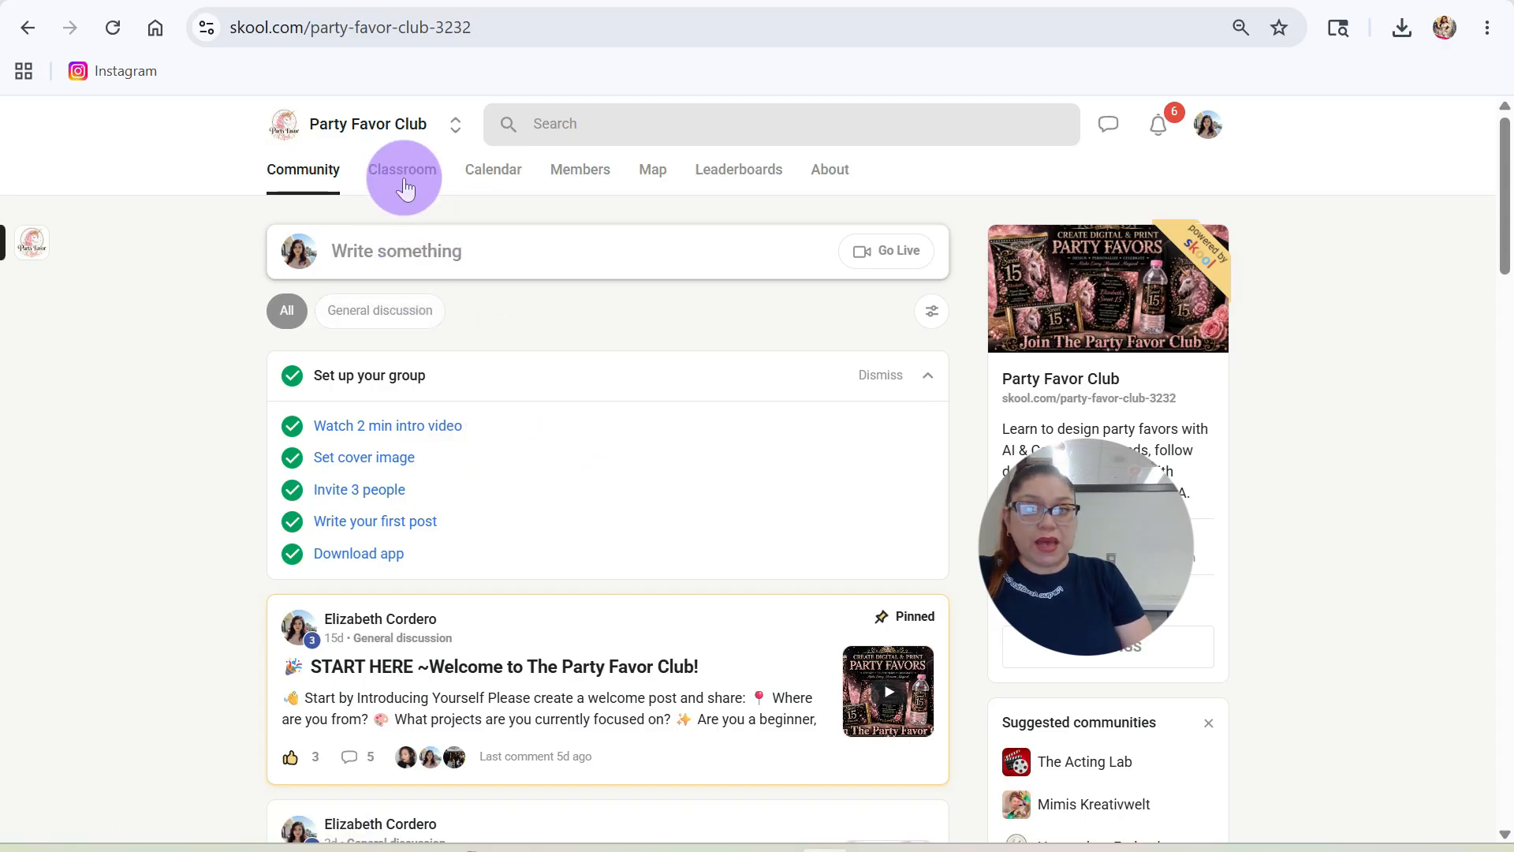
scroll(503, 556, down, 5)
scroll(507, 554, up, 3)
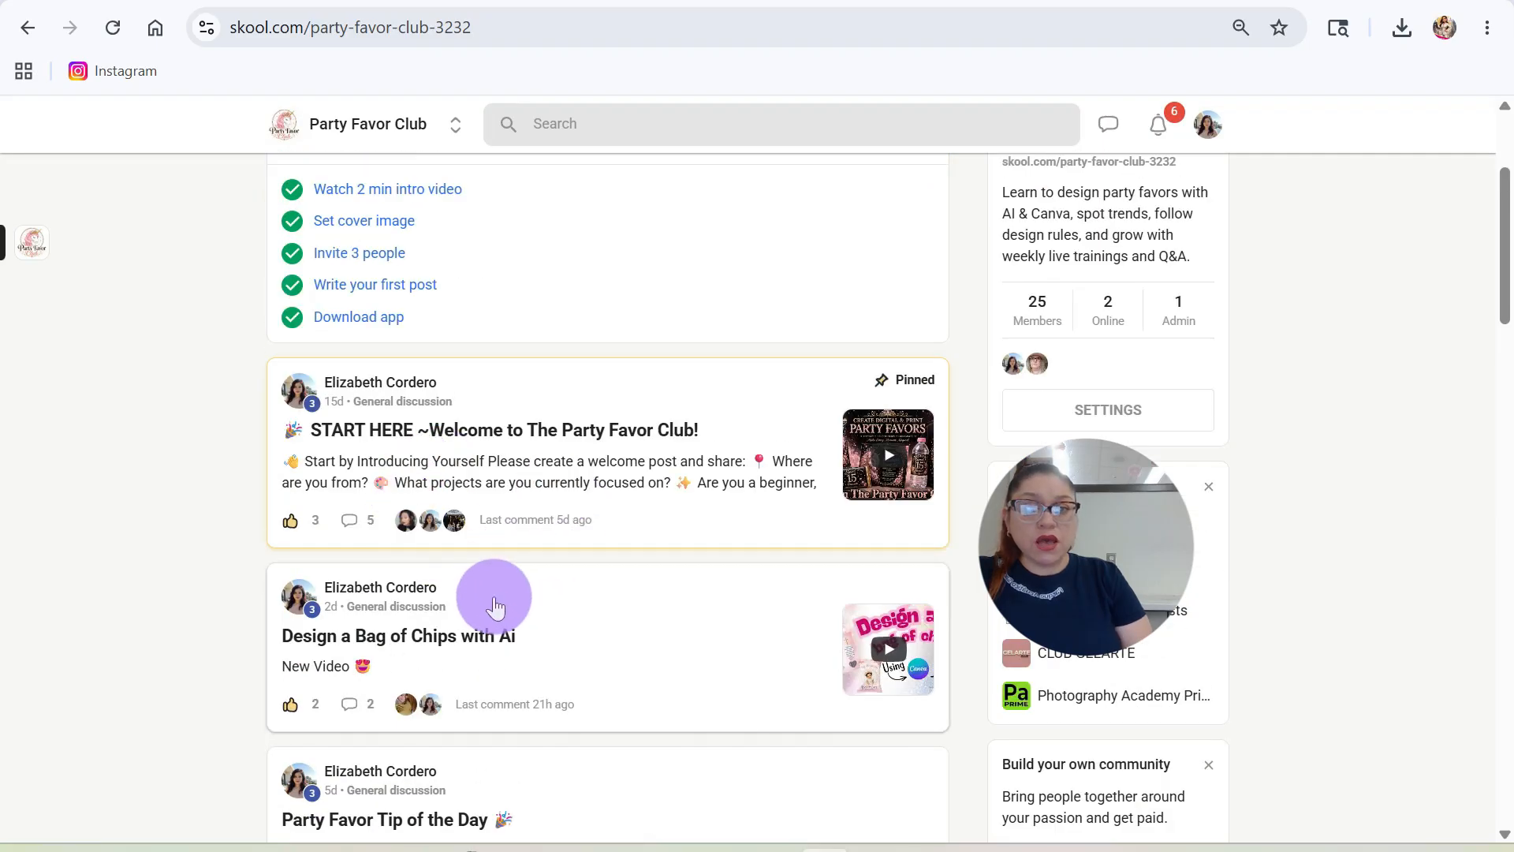
scroll(489, 603, down, 1)
scroll(480, 583, up, 4)
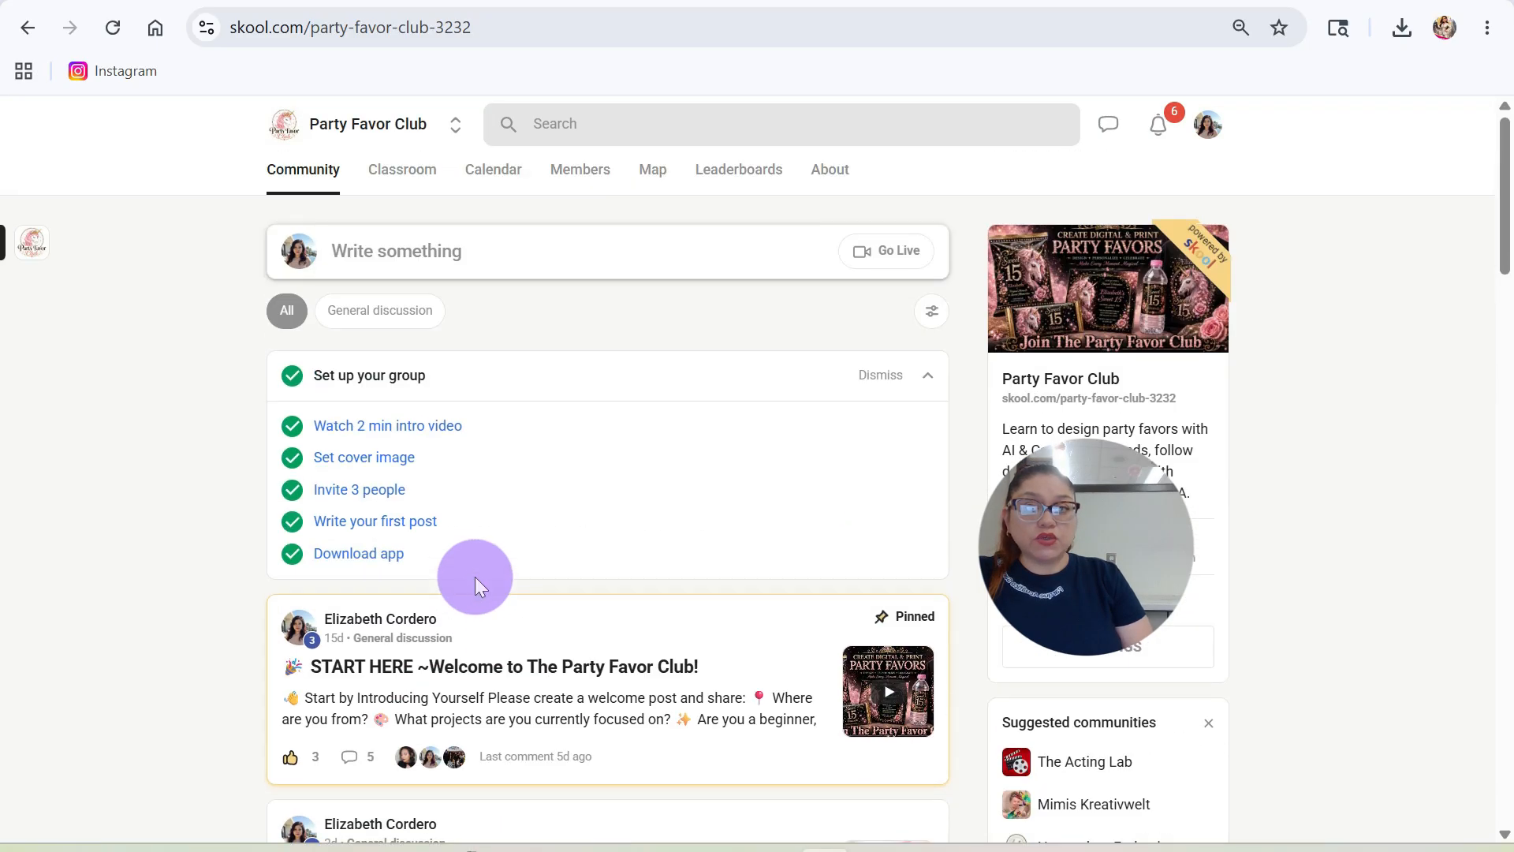
- Open the Party Favor Club classroom and look through its courses
click(397, 175)
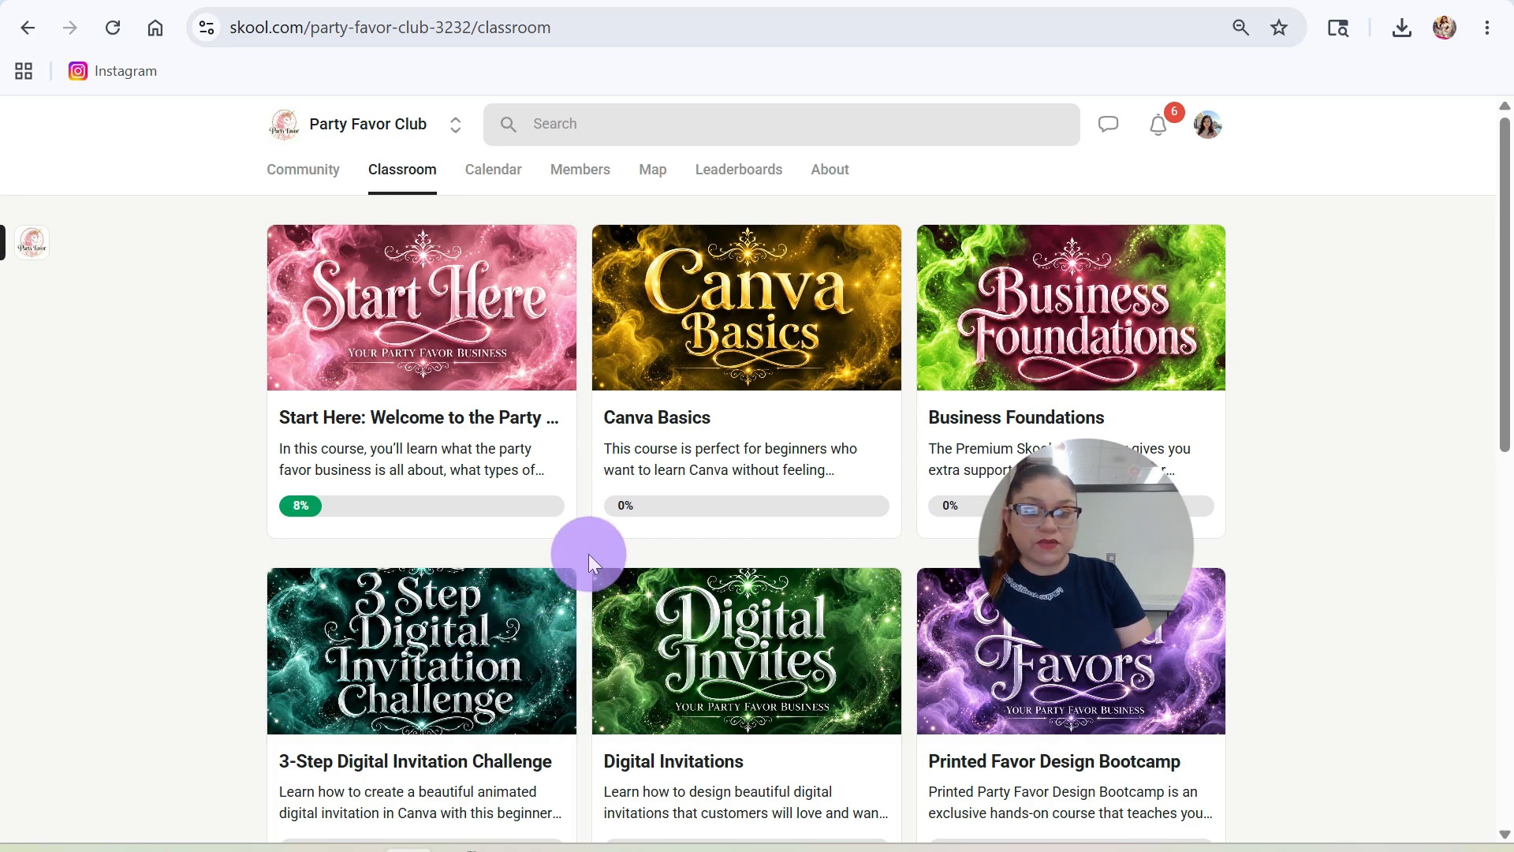
scroll(589, 554, down, 6)
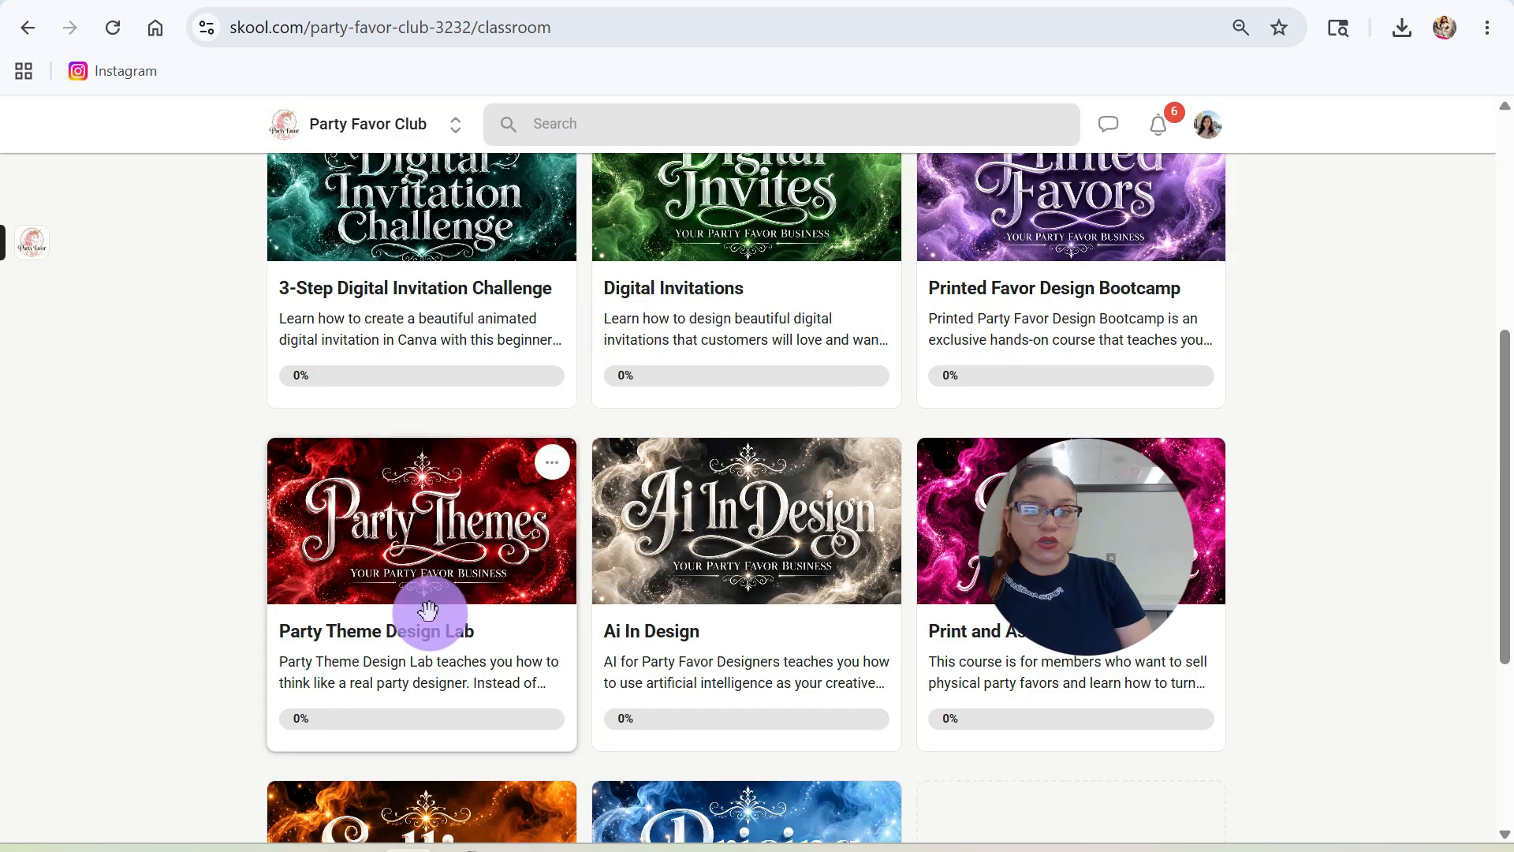
scroll(750, 552, down, 2)
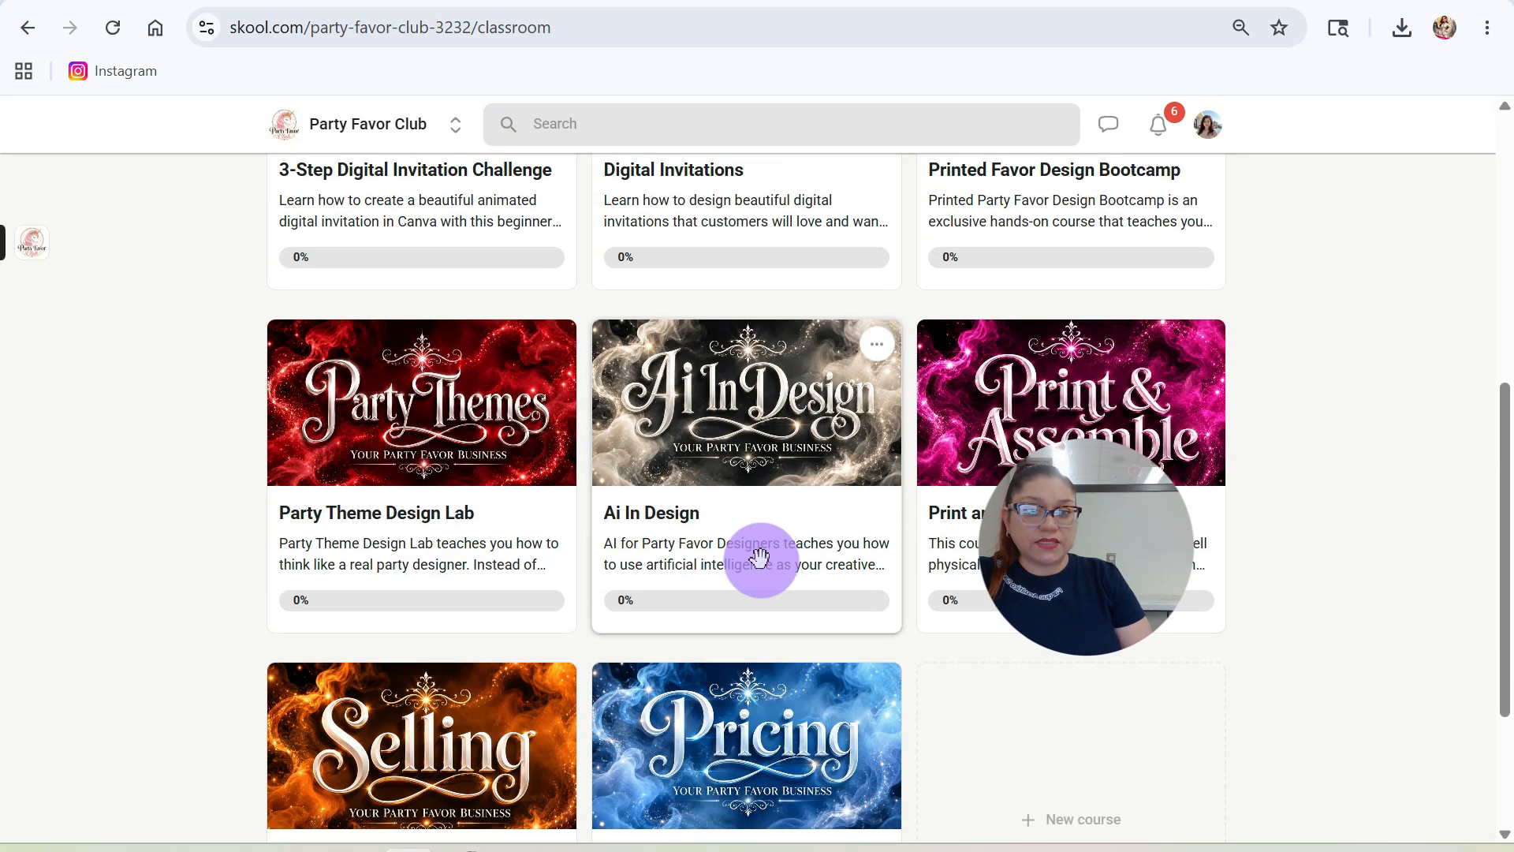
scroll(745, 556, down, 2)
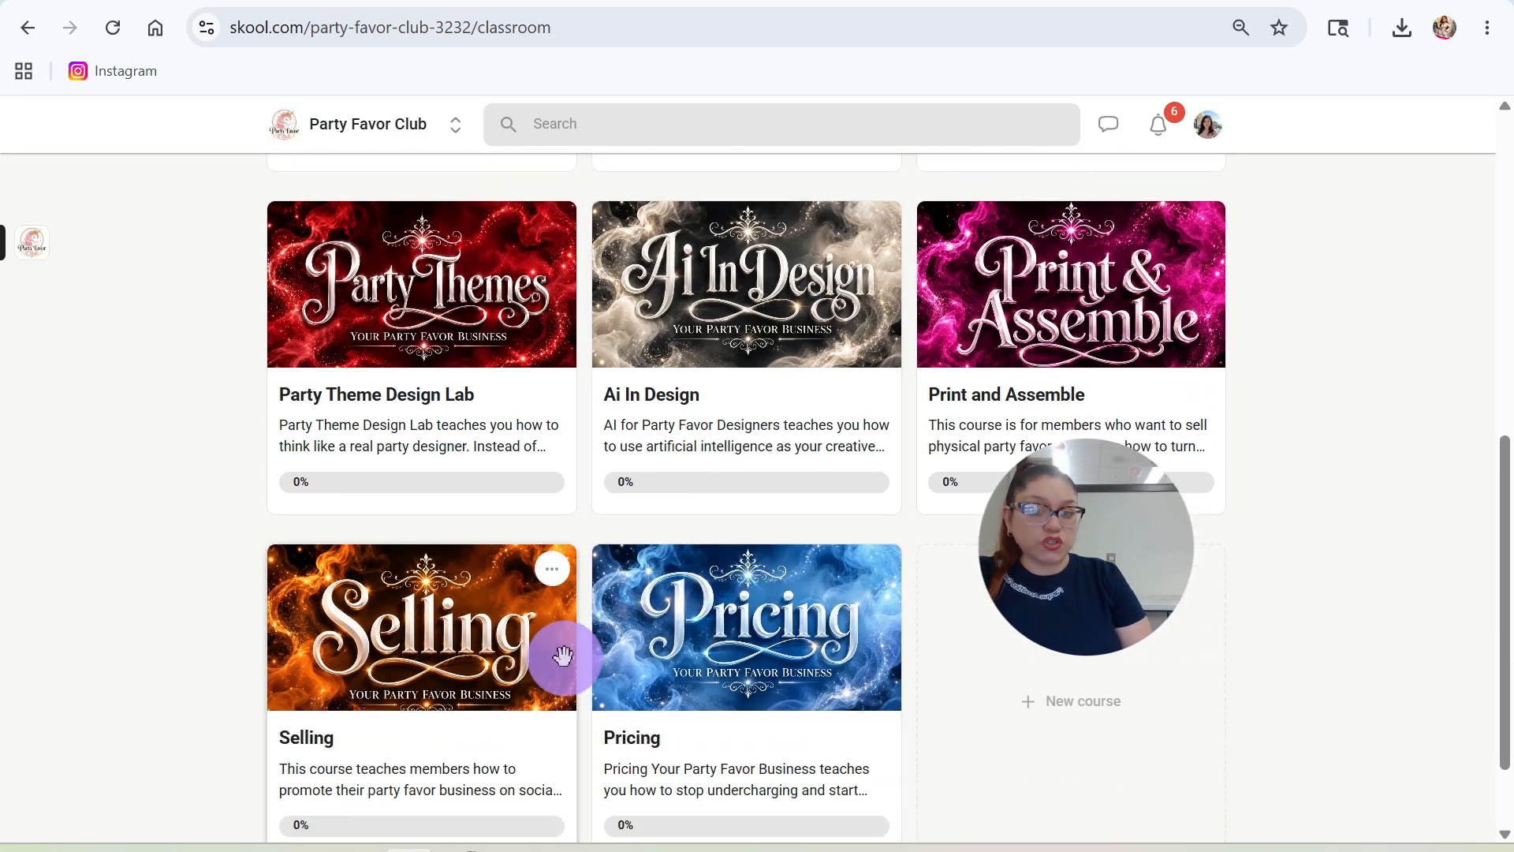
scroll(559, 643, up, 6)
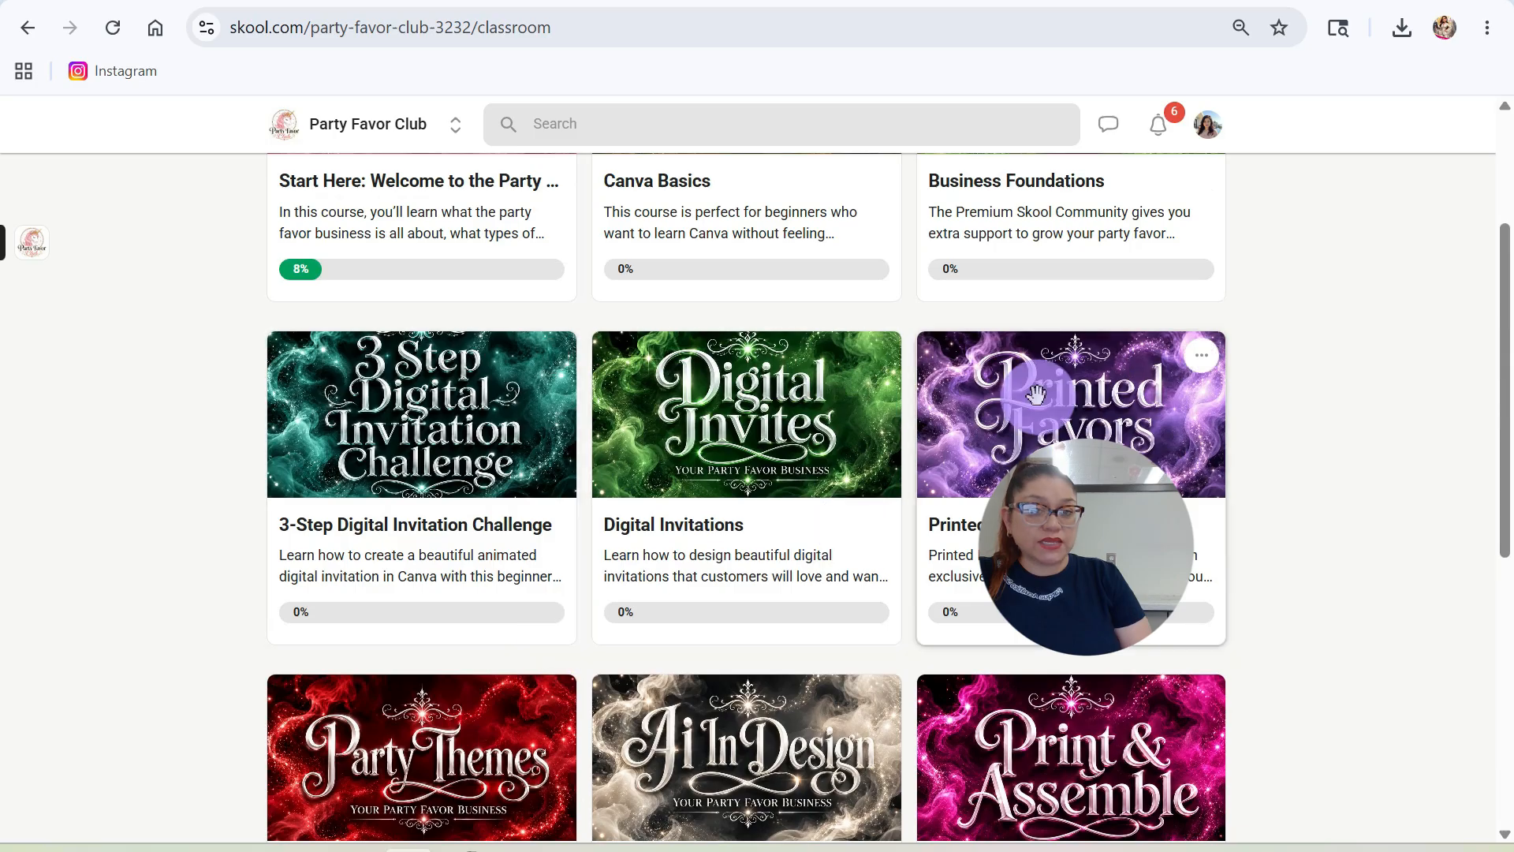
scroll(1002, 402, up, 3)
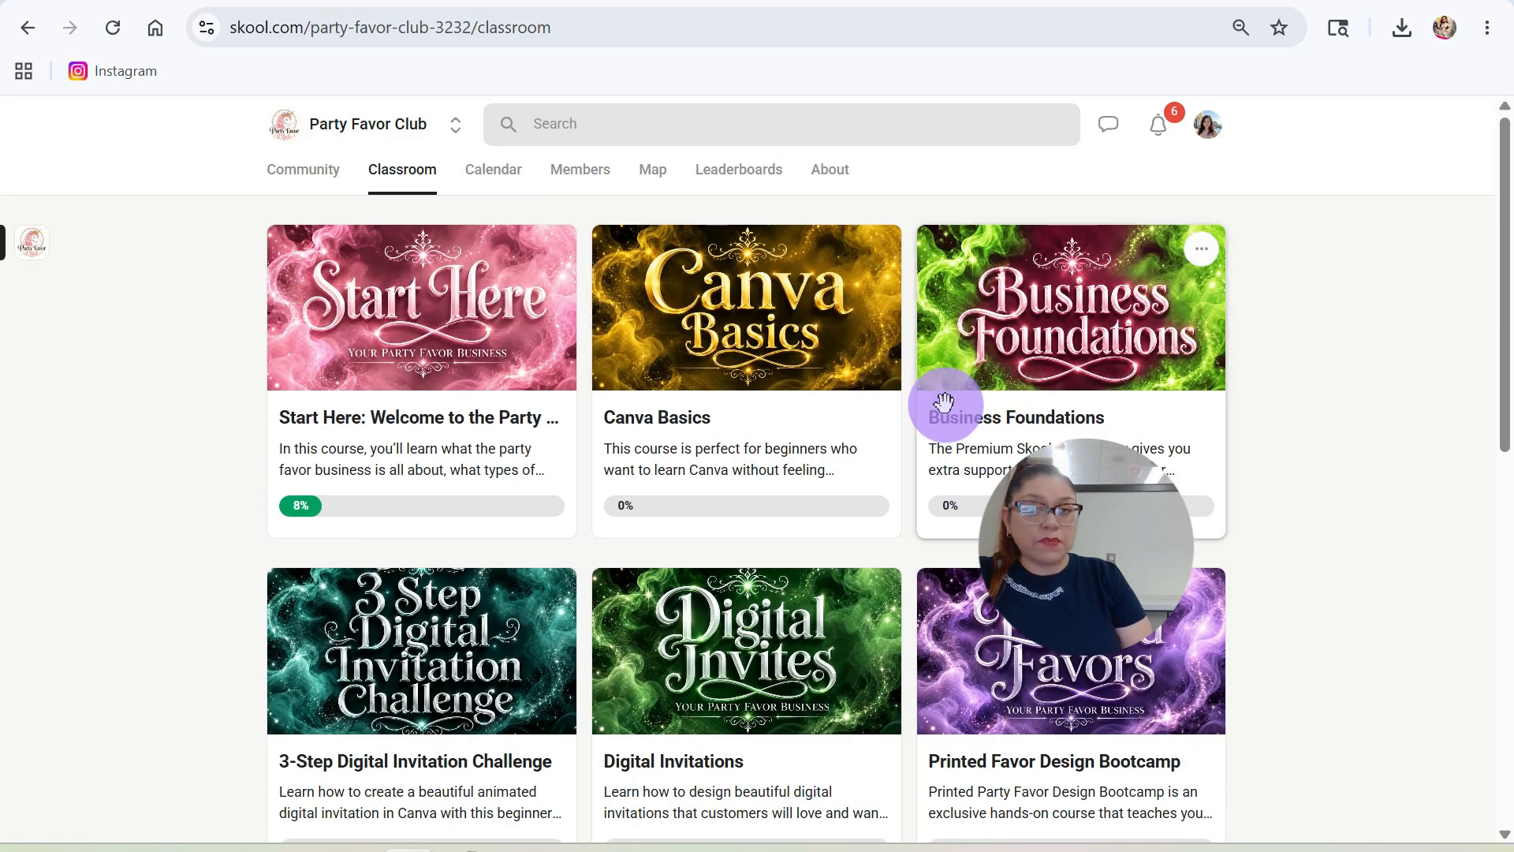